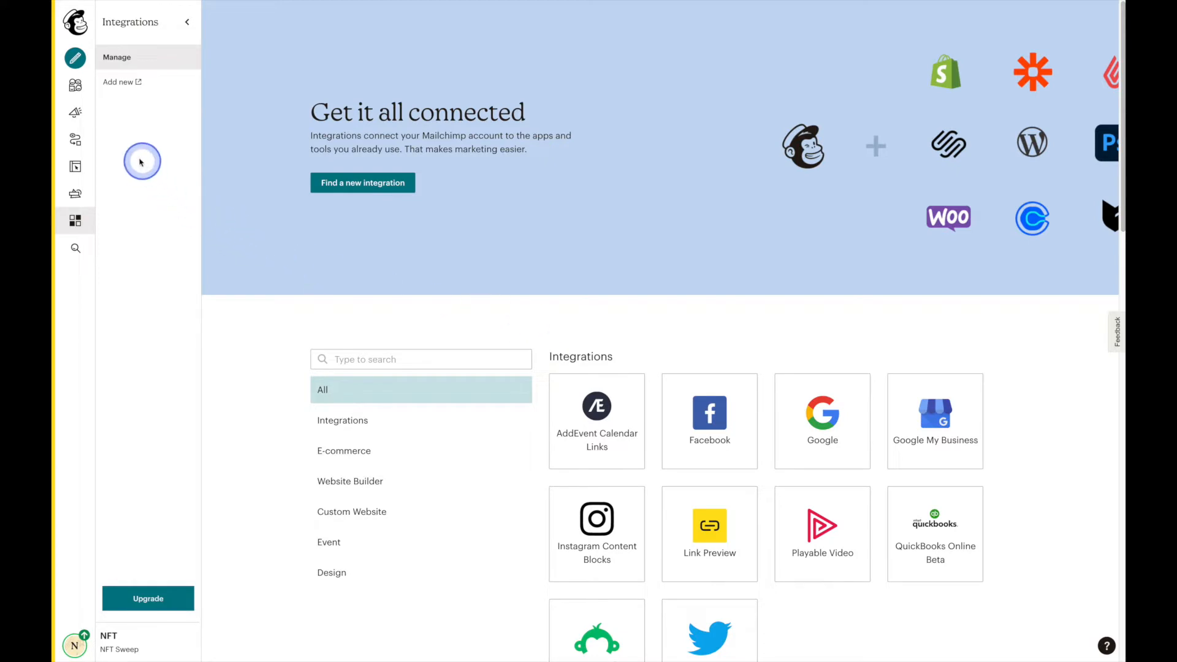
# Create a new email template based on the Make an Announcement layout.
pyautogui.click(75, 113)
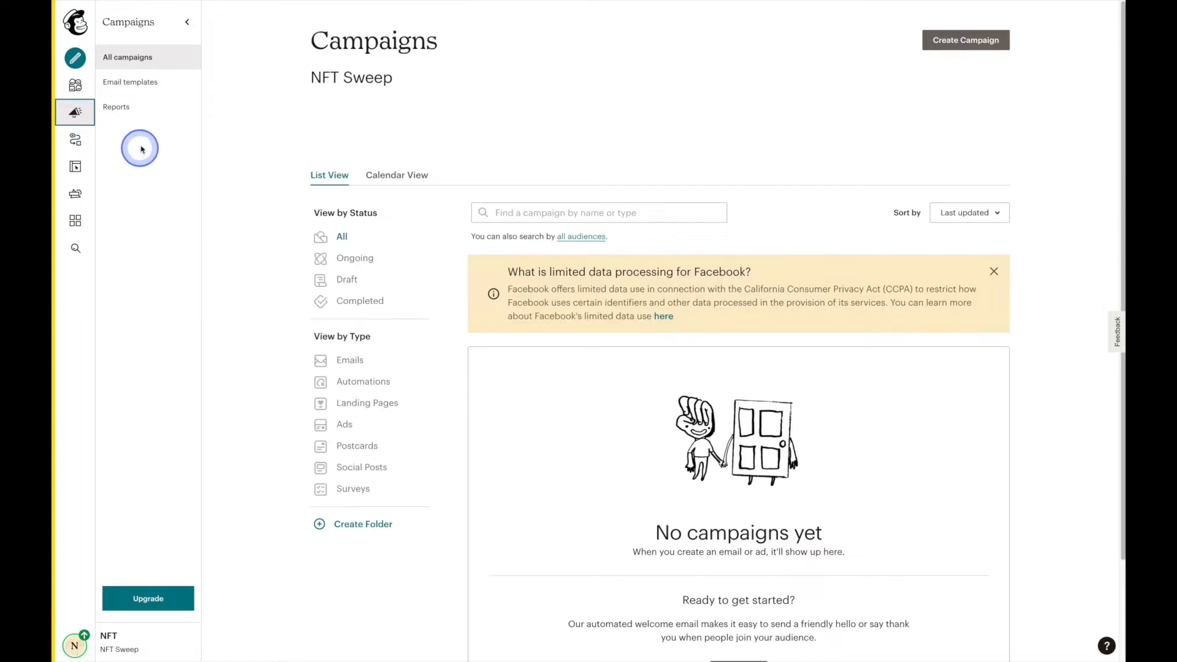
pyautogui.click(151, 90)
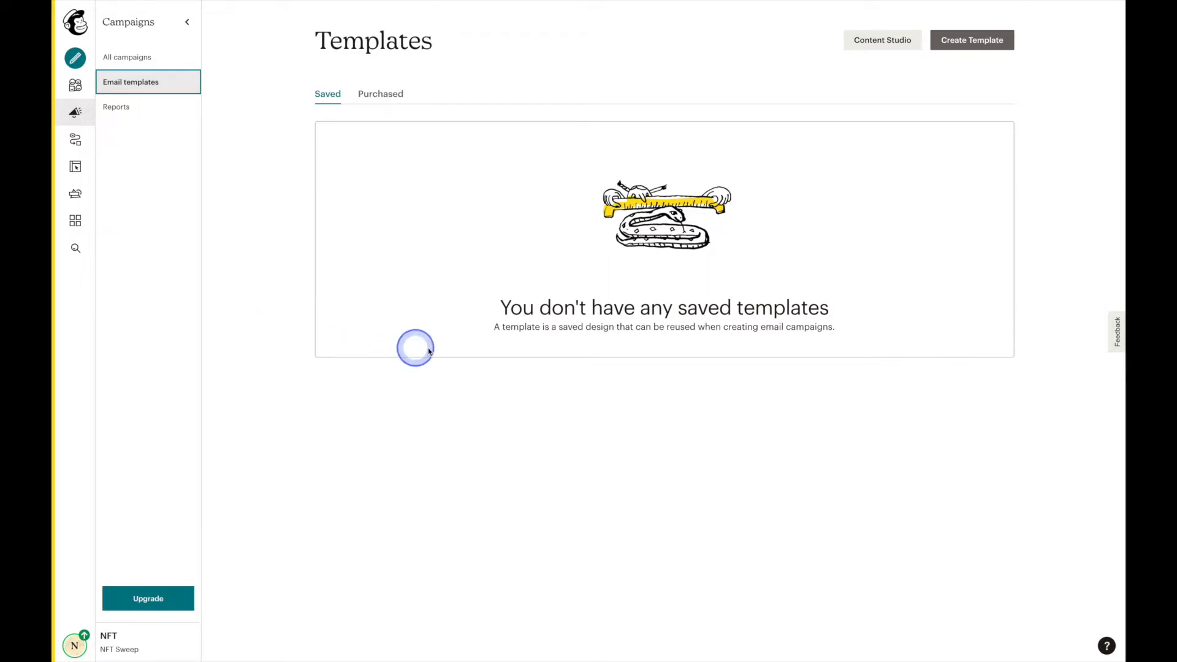
pyautogui.click(975, 42)
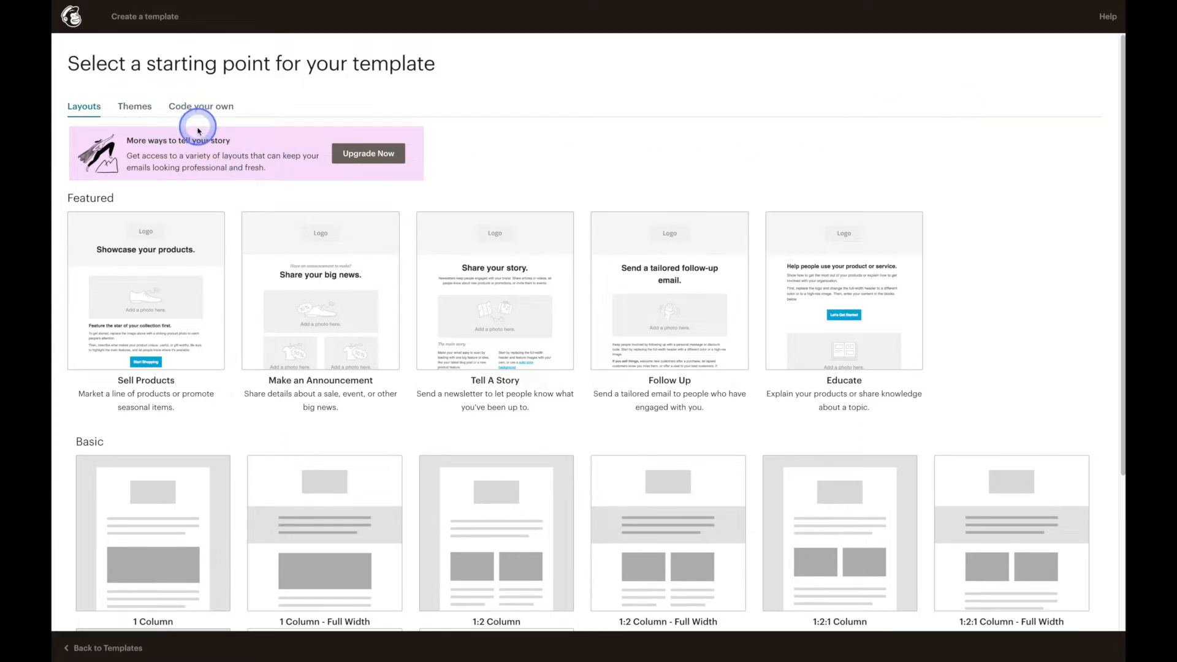
pyautogui.click(384, 353)
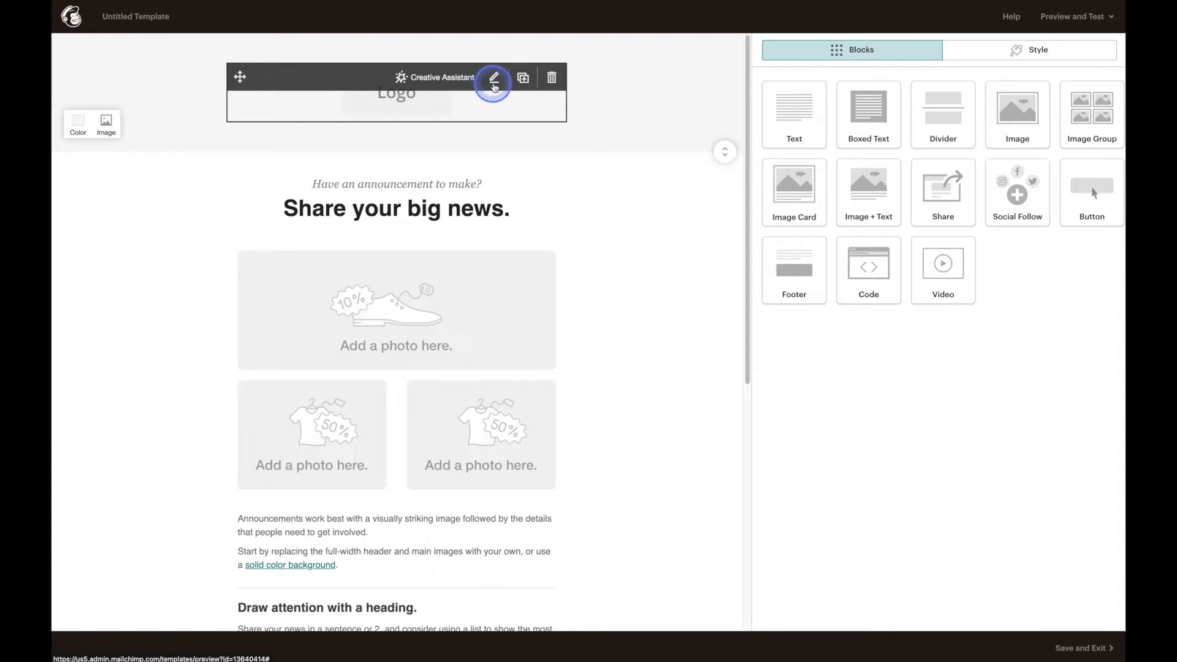
# Replace the header's placeholder logo with the uploaded image nft-sweep-logo-tagline.png.
pyautogui.click(494, 78)
pyautogui.click(665, 127)
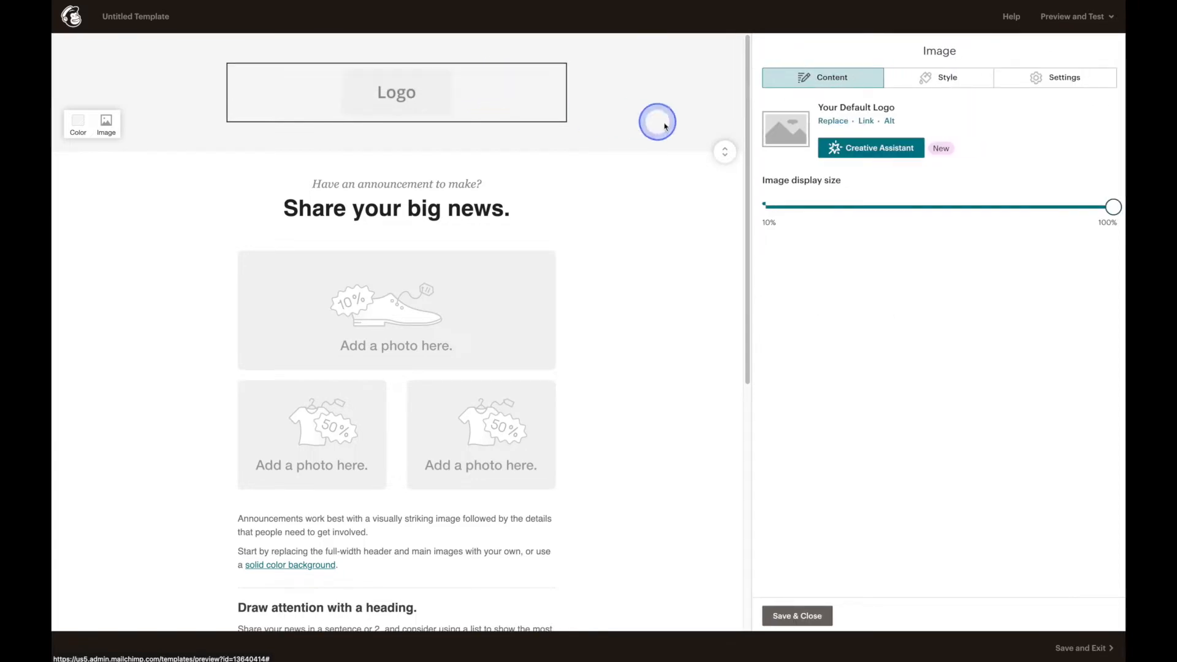
pyautogui.click(834, 122)
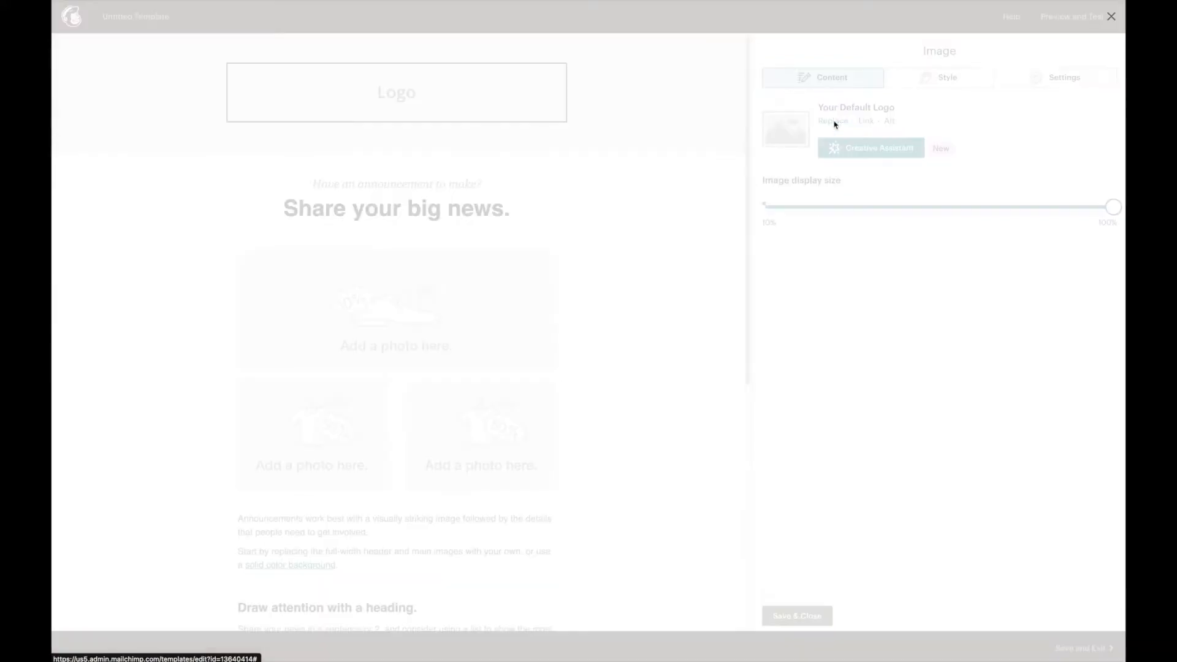
pyautogui.click(834, 124)
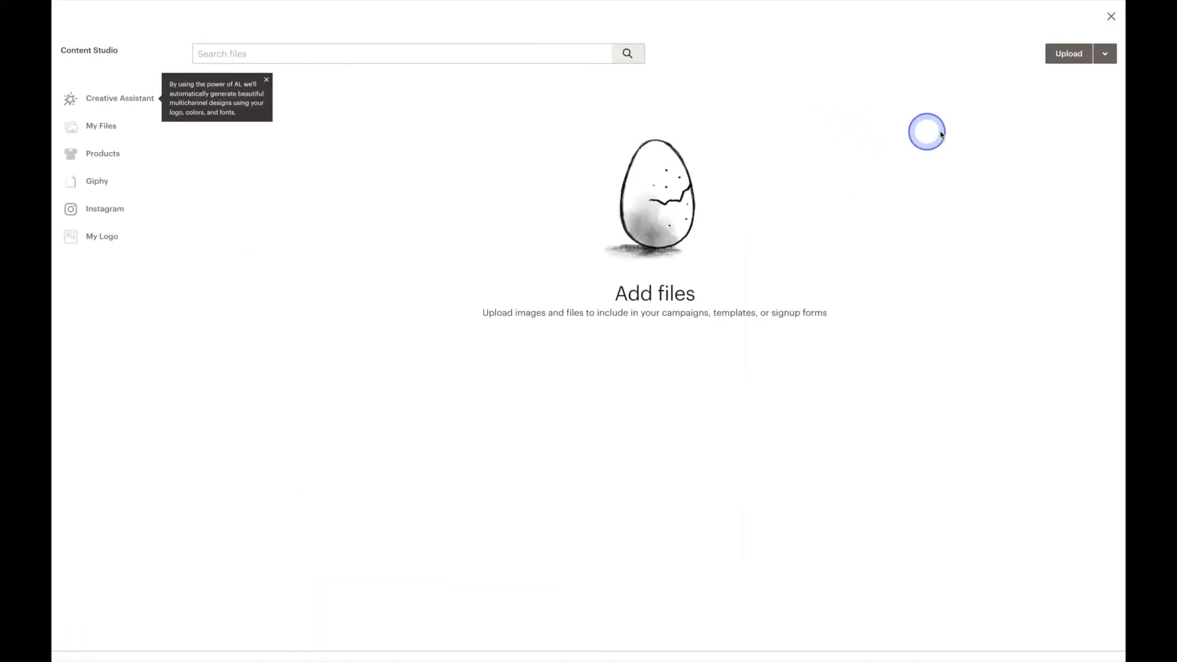
pyautogui.click(1068, 54)
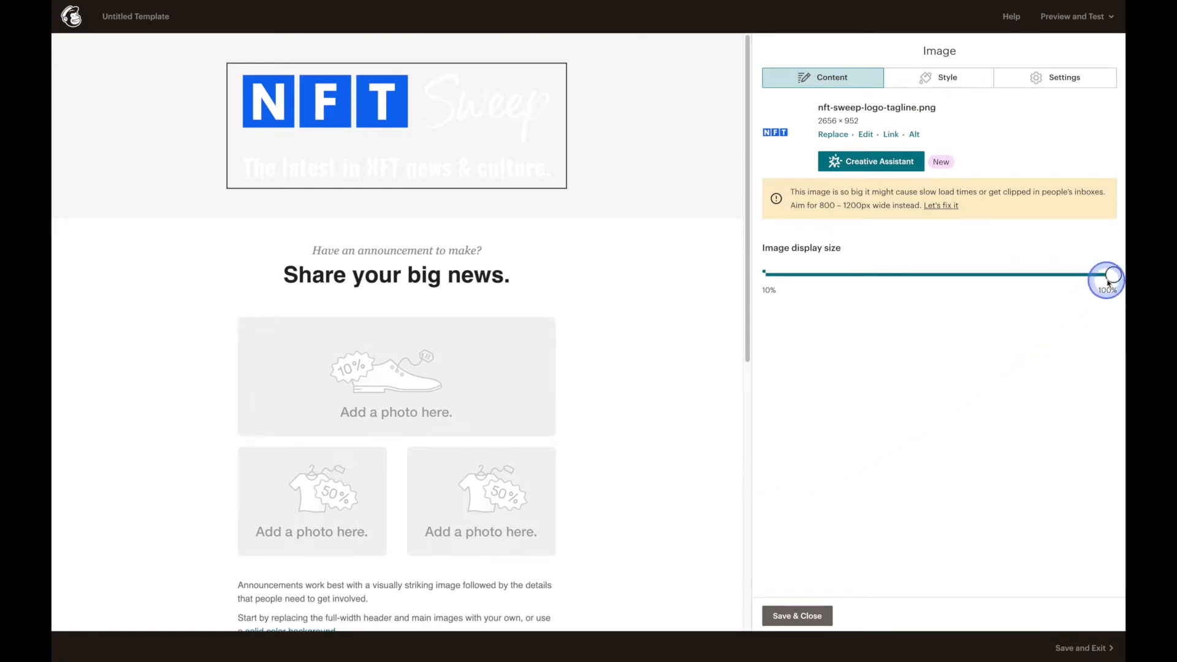
# Reduce the logo's display size to just over 80% and resize its image file to 800 × 287 pixels.
pyautogui.moveTo(1112, 276); pyautogui.dragTo(1047, 276)
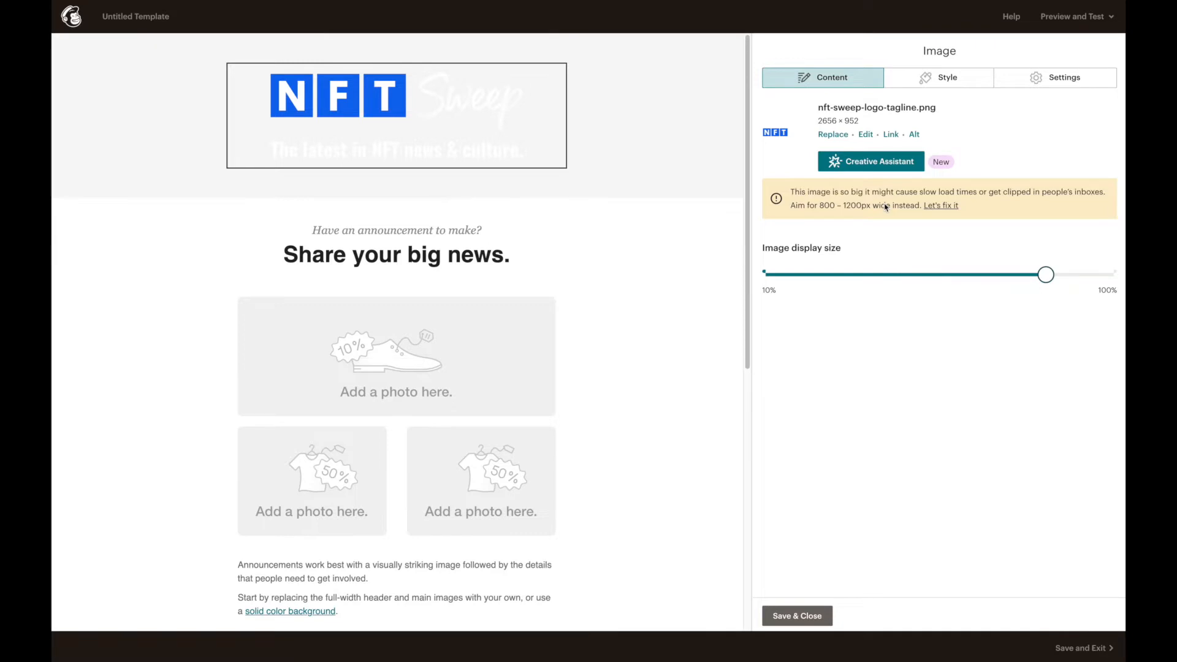
pyautogui.click(935, 207)
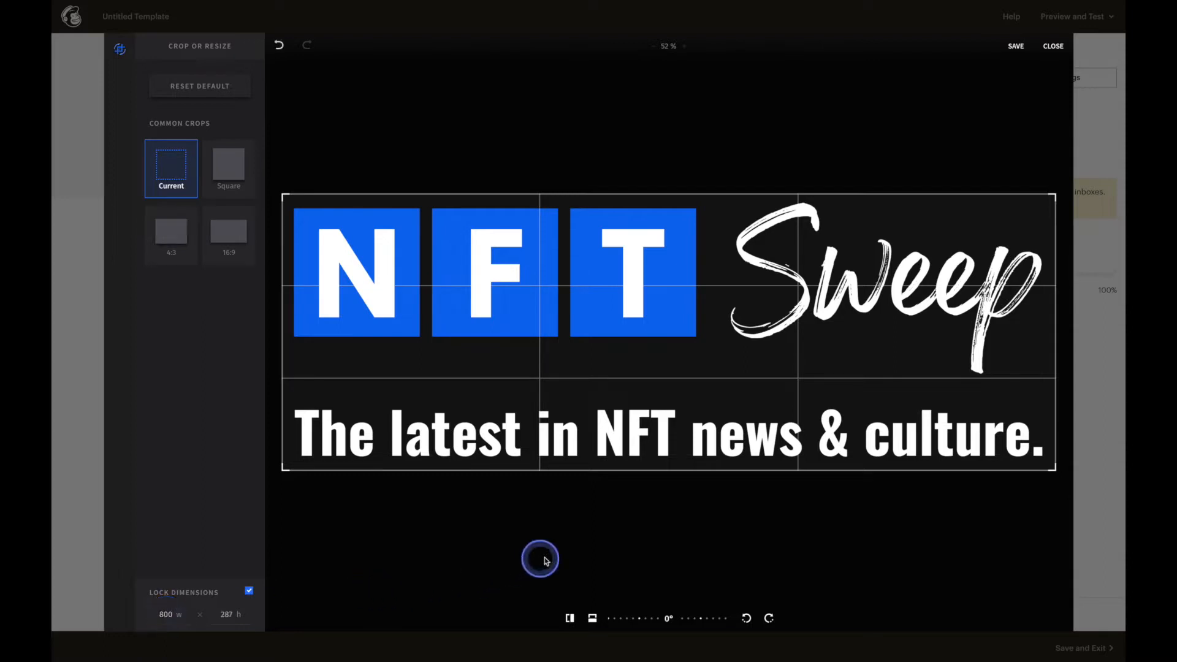
pyautogui.click(1017, 48)
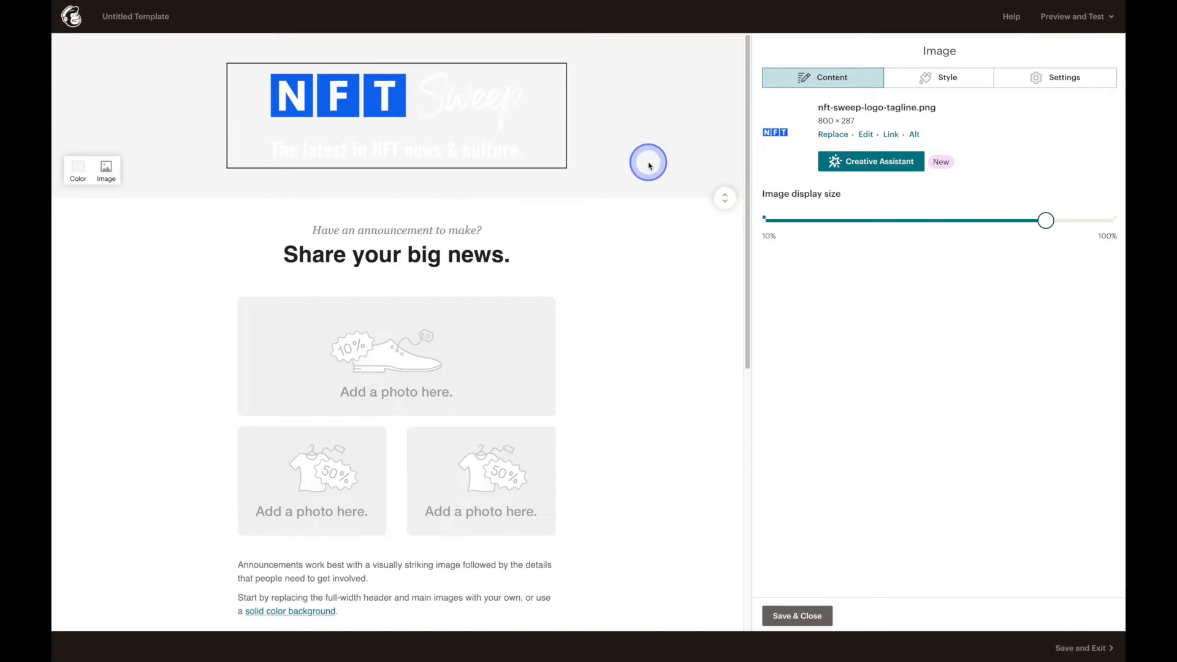
# Set the header section's background color to dark red #6d2020.
pyautogui.moveTo(520, 104)
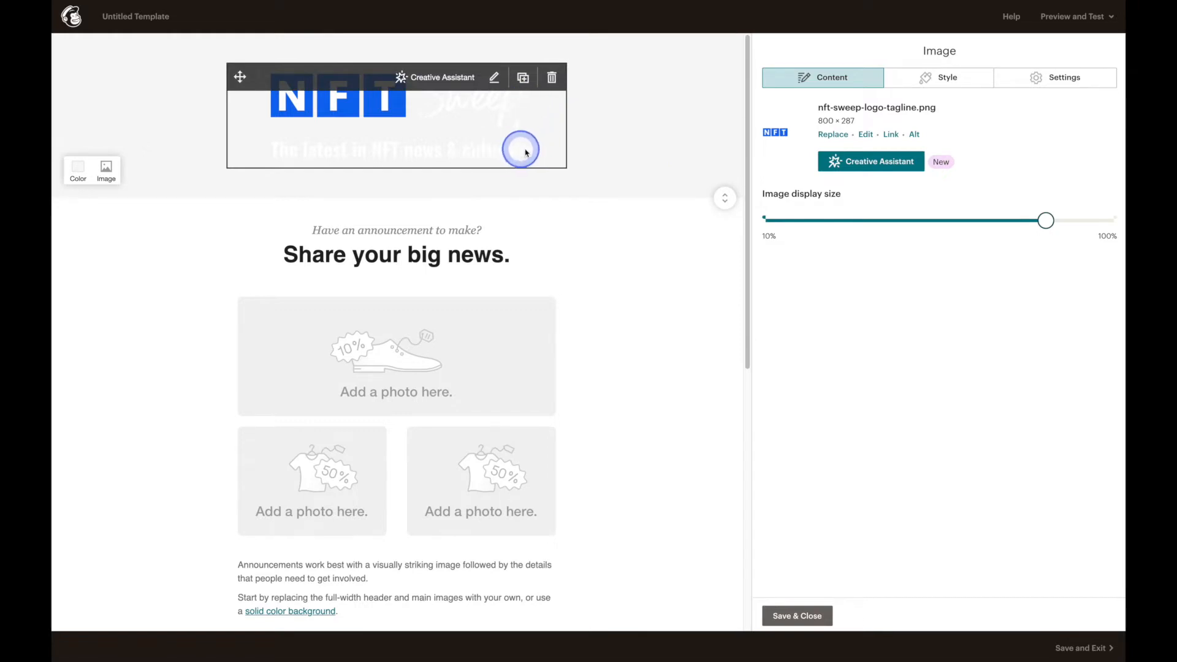
pyautogui.click(77, 171)
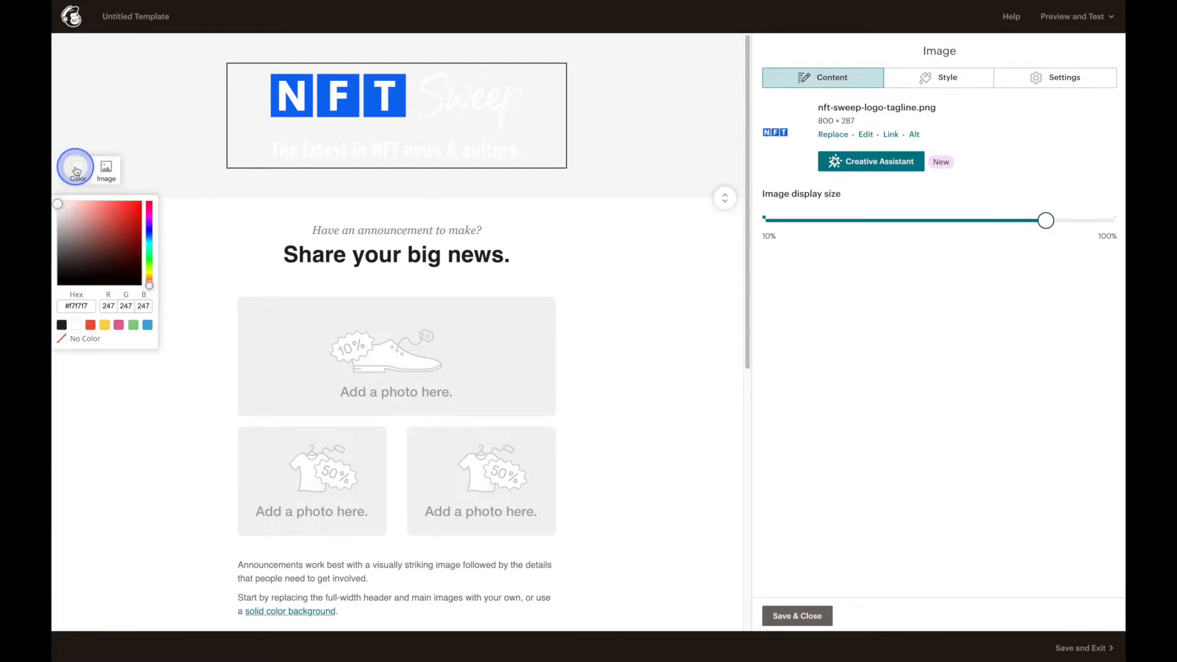
pyautogui.click(88, 220)
pyautogui.click(117, 251)
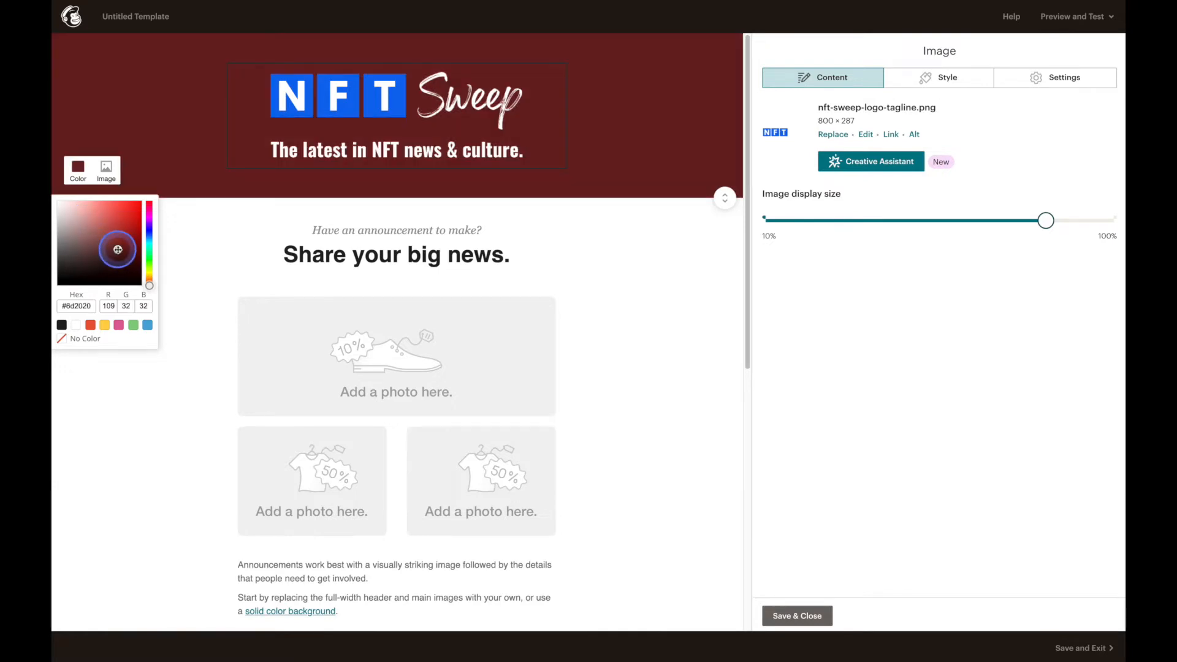
# Upload the darkened collage of NFT character portraits as the header section's background image.
pyautogui.click(107, 171)
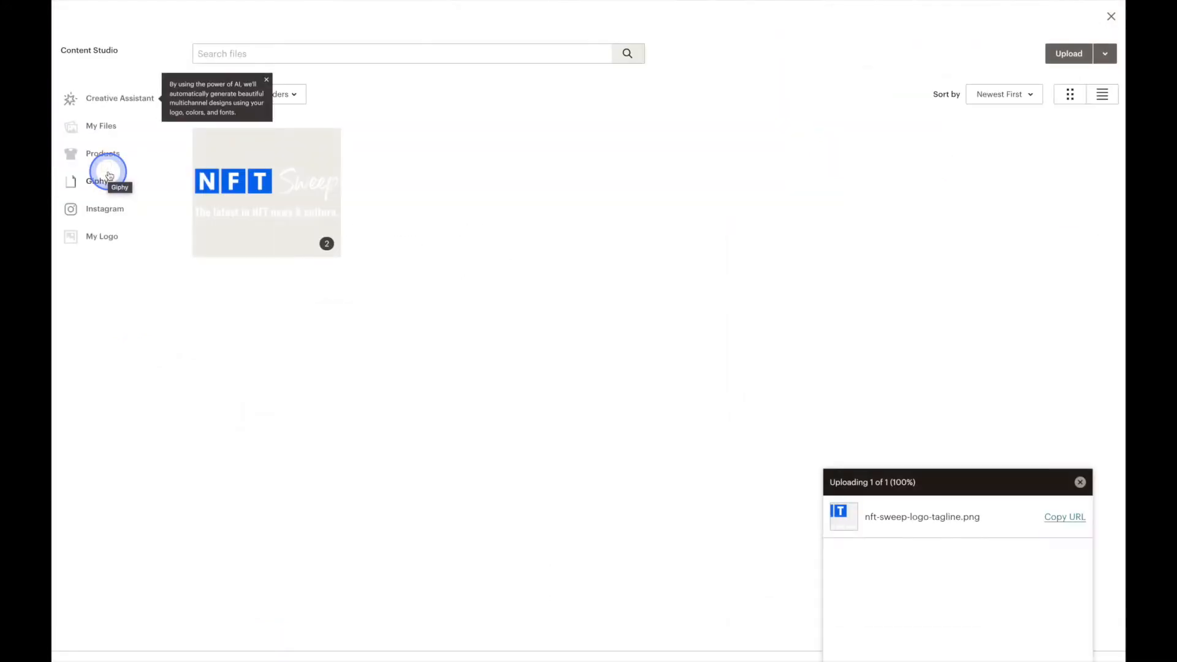
pyautogui.click(1061, 55)
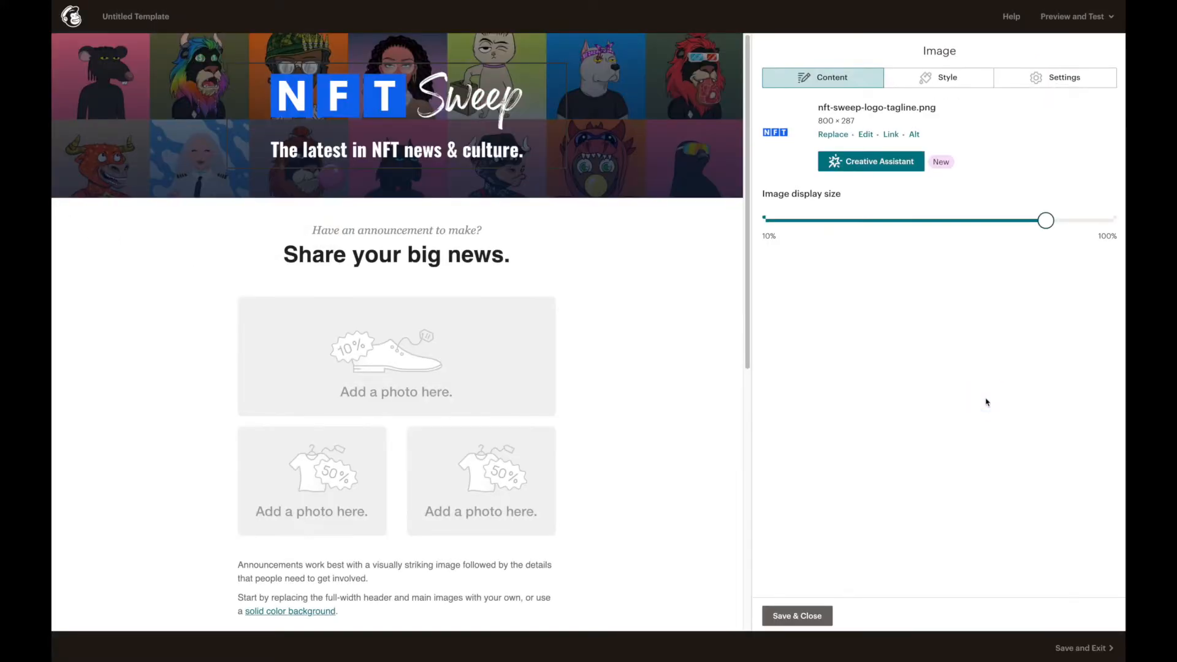
pyautogui.click(644, 118)
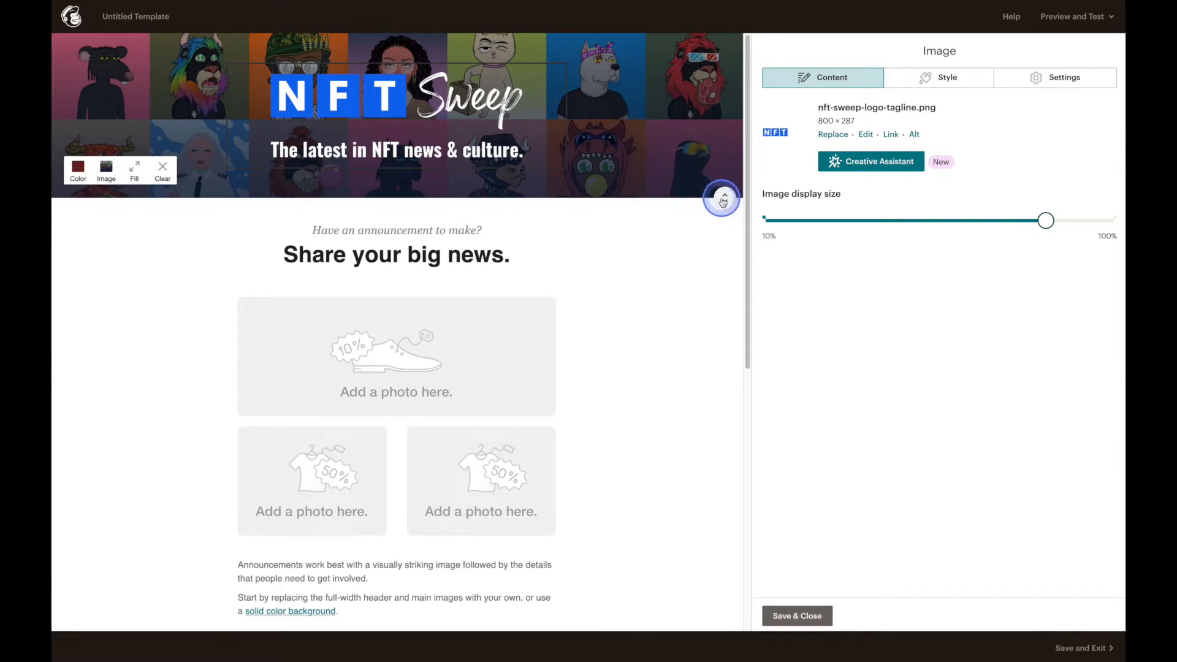
# Adjust the header section's bottom padding so it ends slightly closer below the logo's tagline.
pyautogui.moveTo(724, 199); pyautogui.dragTo(726, 171)
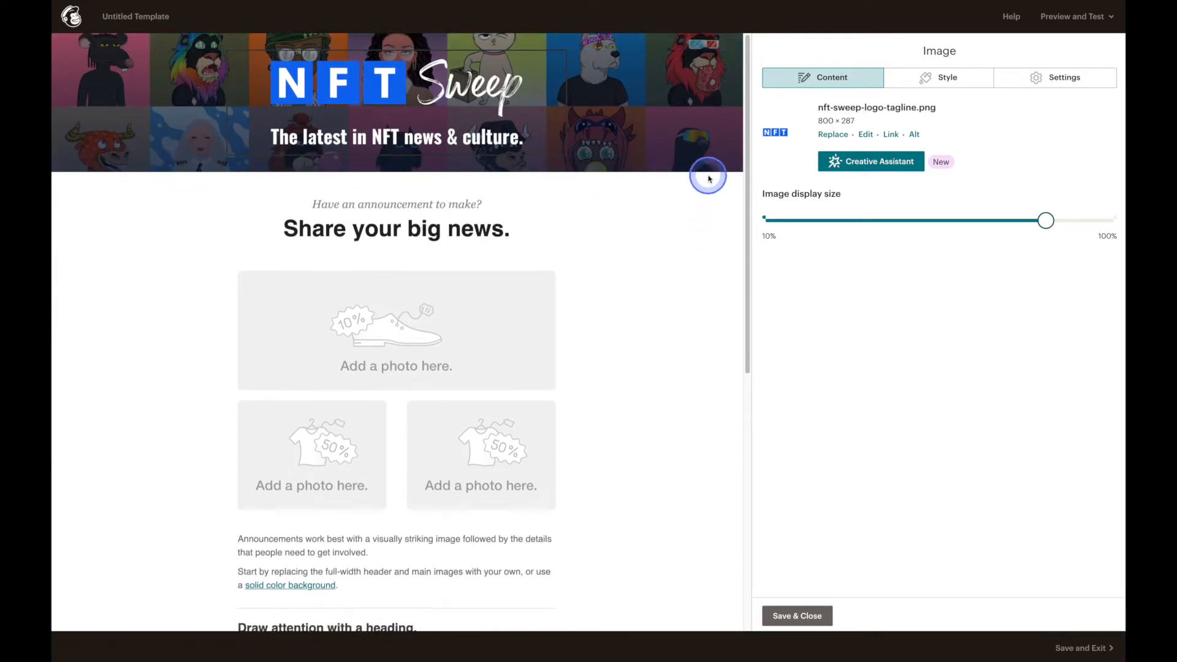
pyautogui.moveTo(714, 171)
pyautogui.moveTo(724, 173); pyautogui.dragTo(716, 197)
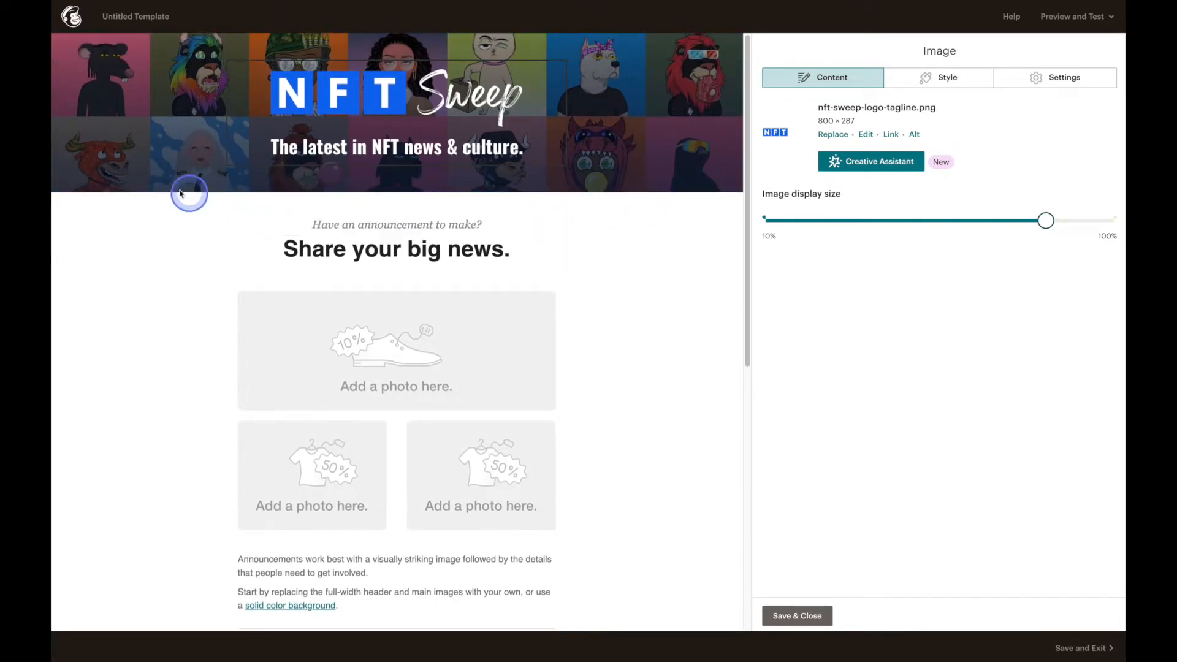
# Try the header background image's other display modes, including actual-size tiling, and return it to fill.
pyautogui.click(135, 166)
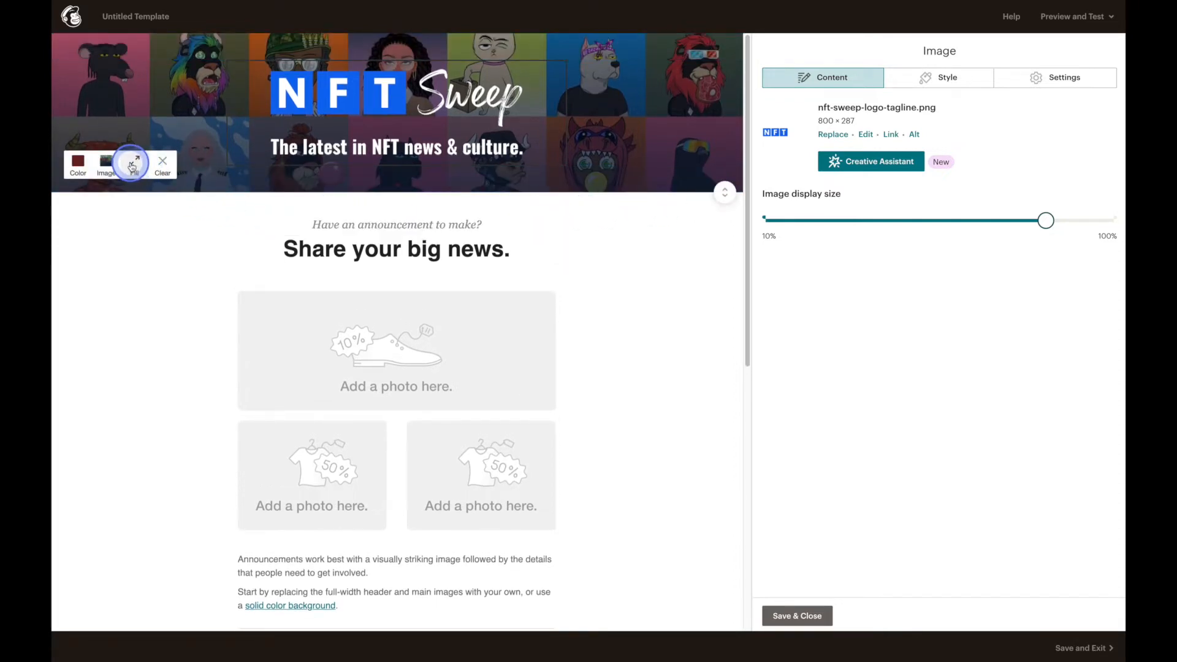
pyautogui.click(133, 166)
pyautogui.click(134, 167)
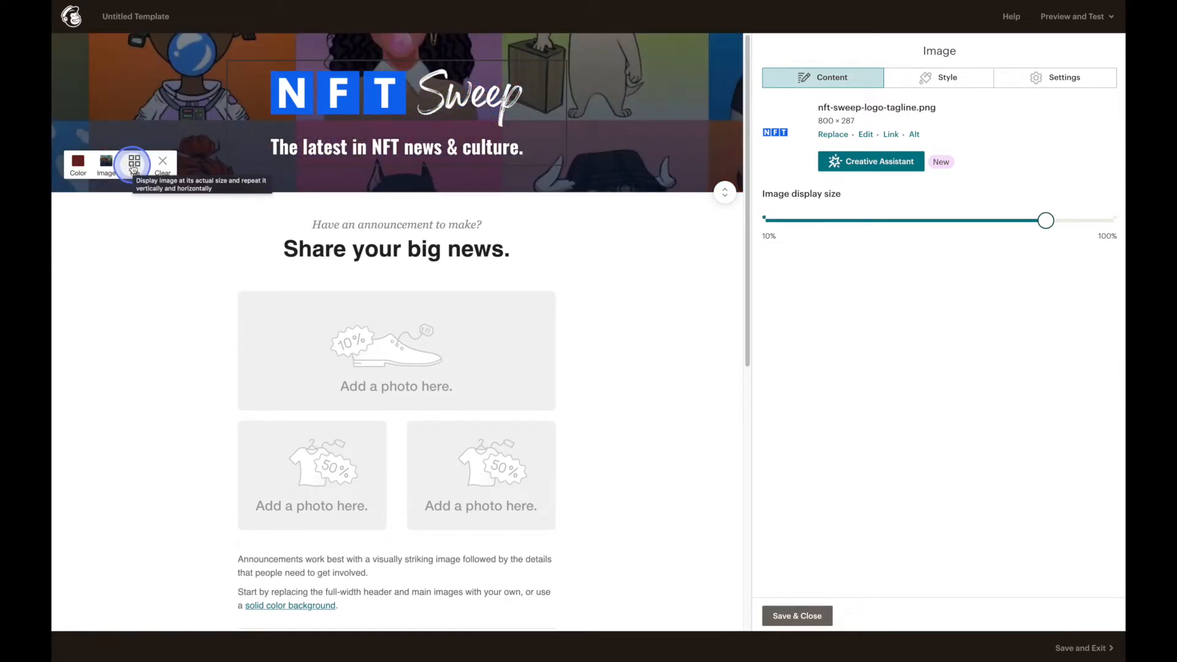
pyautogui.click(134, 167)
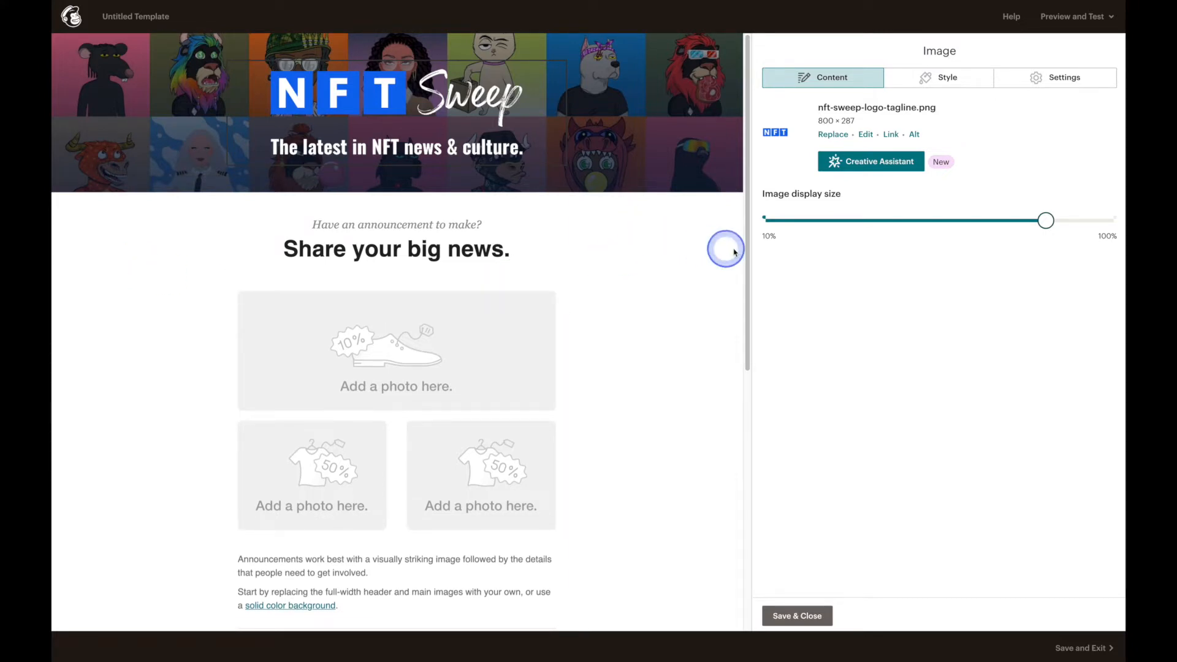
# Reduce the header logo's display size slightly to about 80% and save the image block.
pyautogui.moveTo(1044, 222); pyautogui.dragTo(1035, 229)
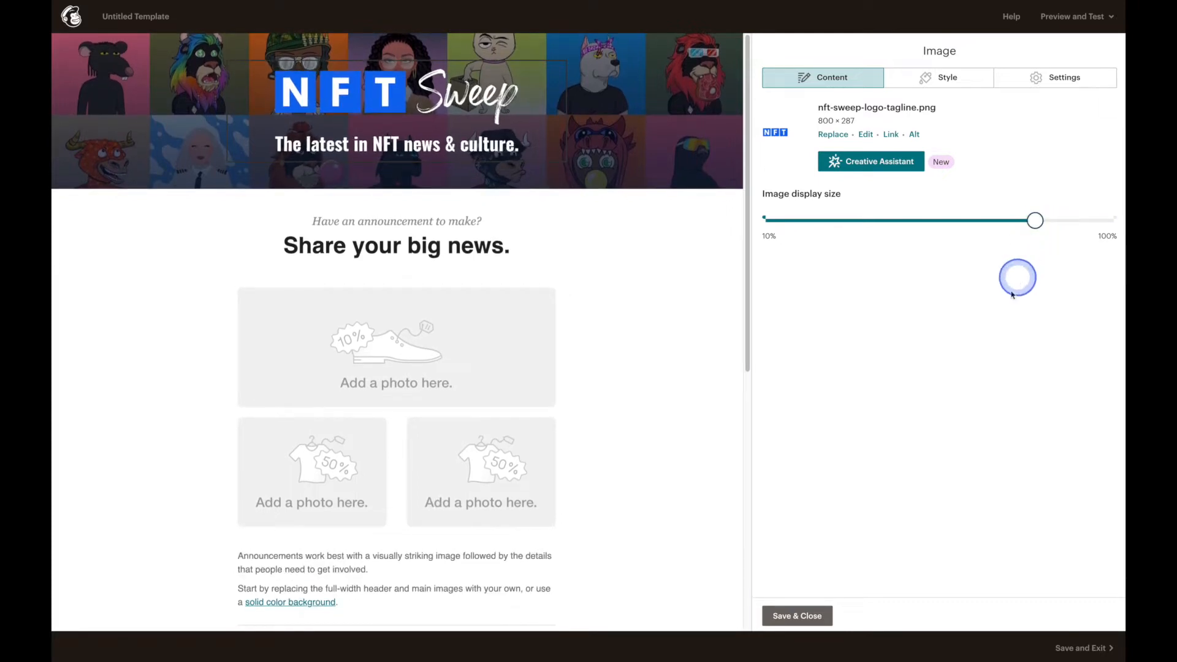
pyautogui.click(826, 615)
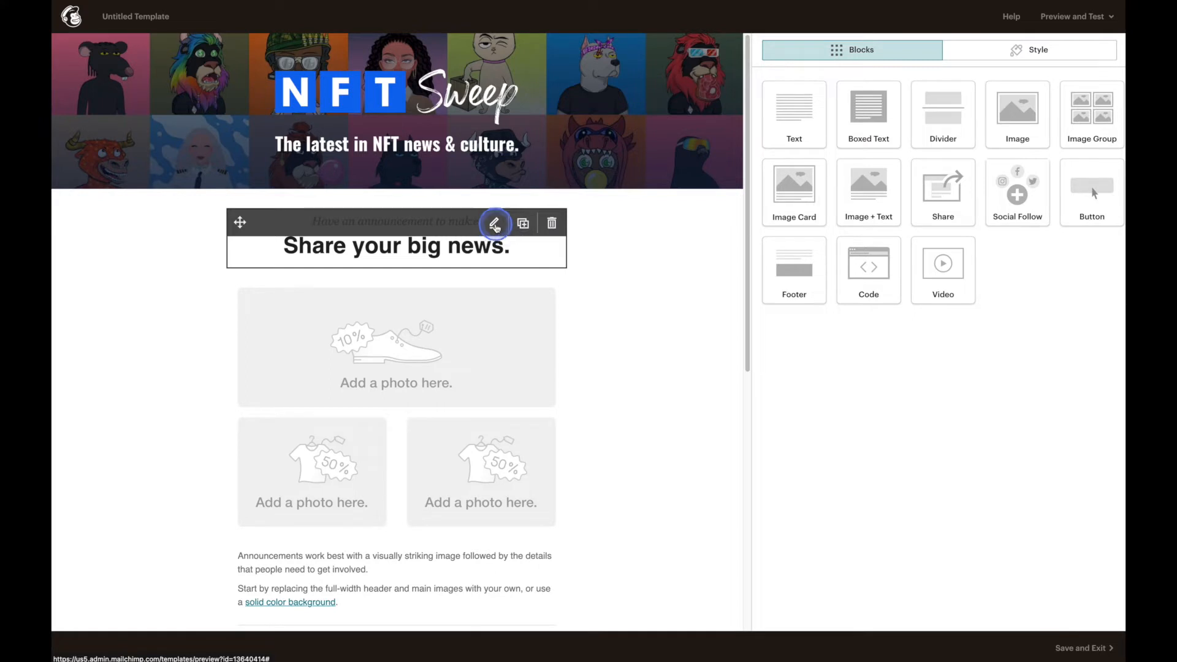
# Replace the "Share your big news." heading in the text block below the header with "This Week In NFTs".
pyautogui.click(494, 225)
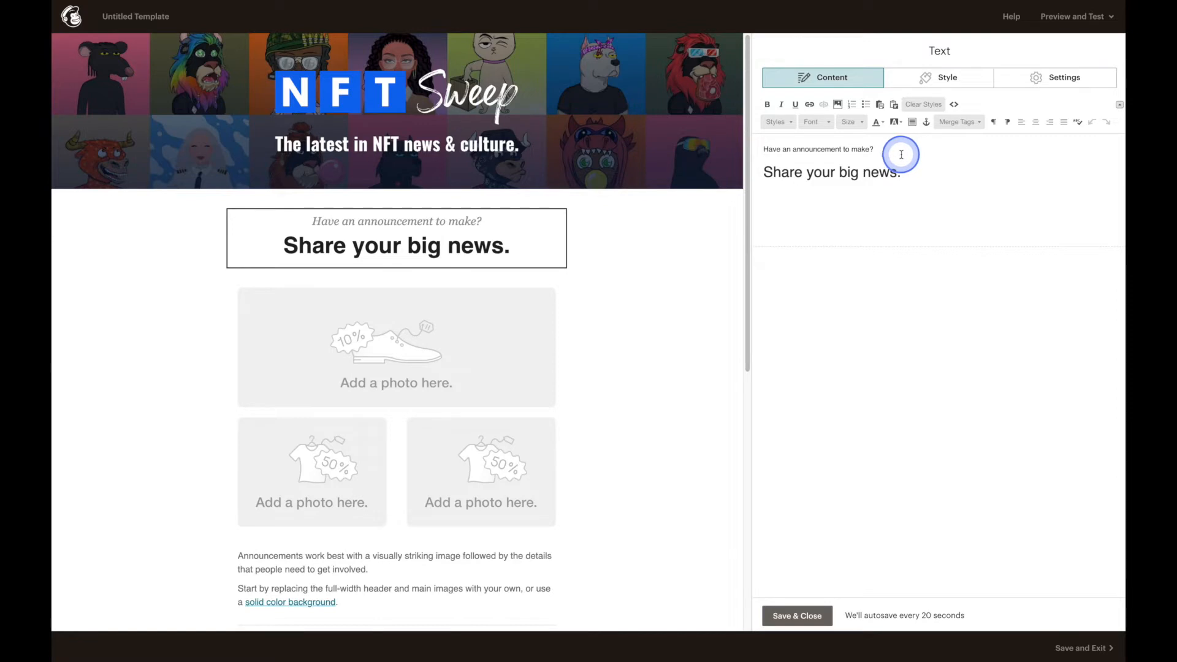
pyautogui.click(954, 105)
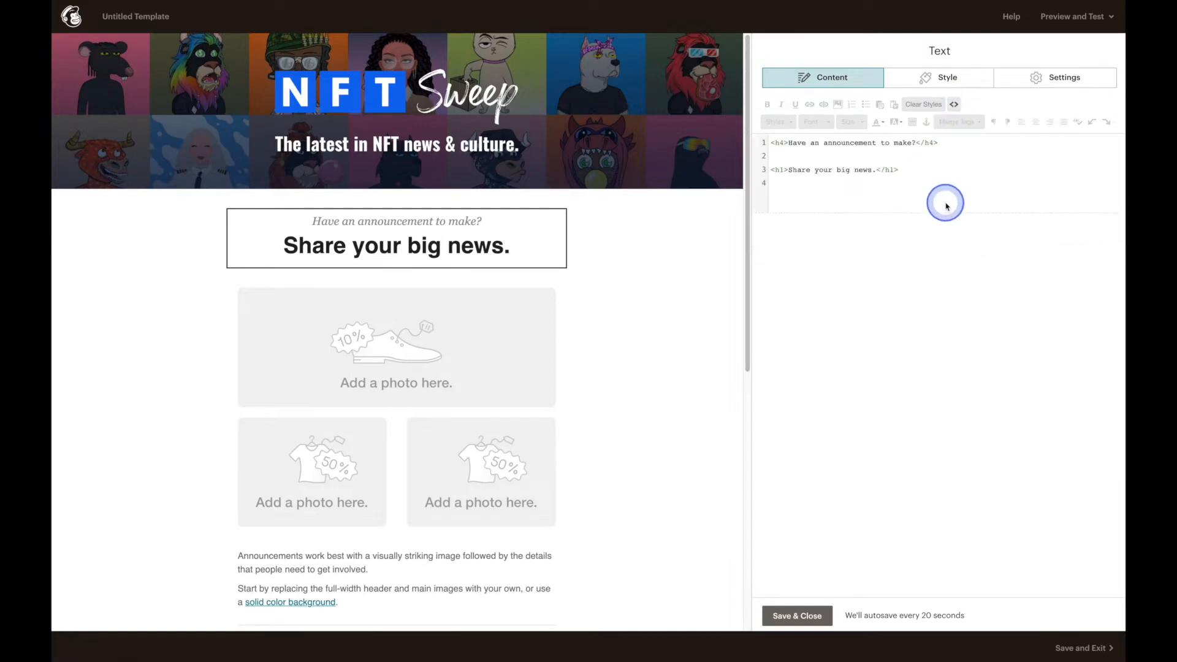
pyautogui.click(954, 104)
pyautogui.click(915, 176)
pyautogui.tripleClick(941, 173)
pyautogui.write('Thiw')
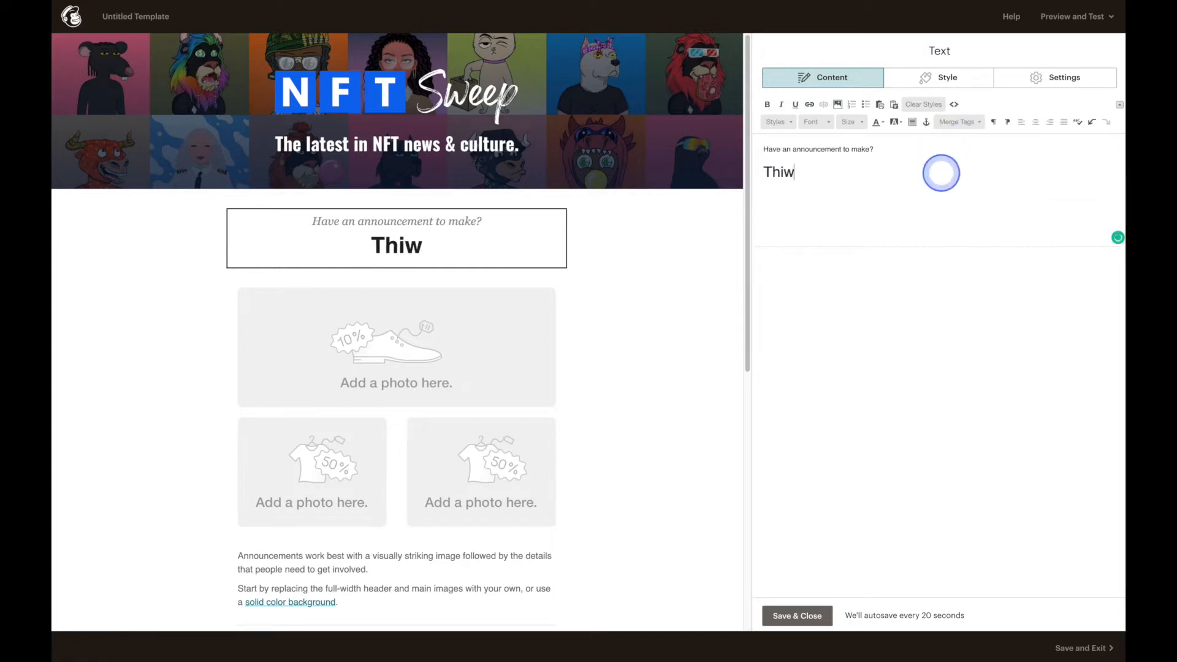
pyautogui.press('BackSpace')
pyautogui.write('s Week In NFTs')
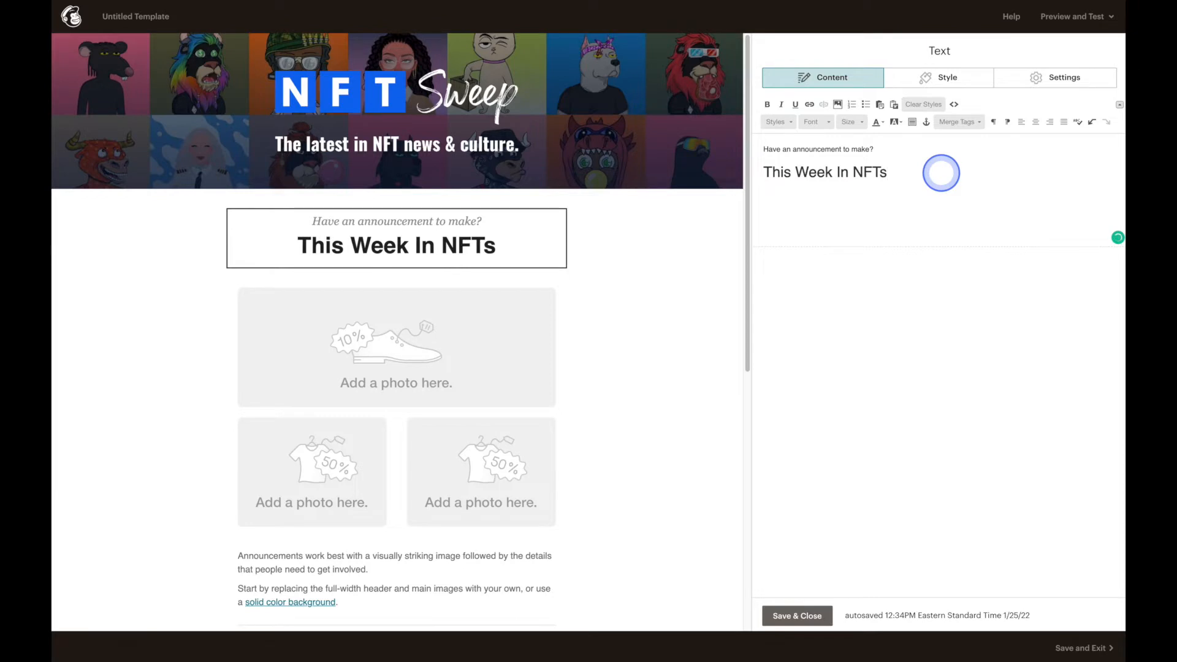
# Delete the "Have an announcement to make?" line above the heading in the text block.
pyautogui.tripleClick(840, 149)
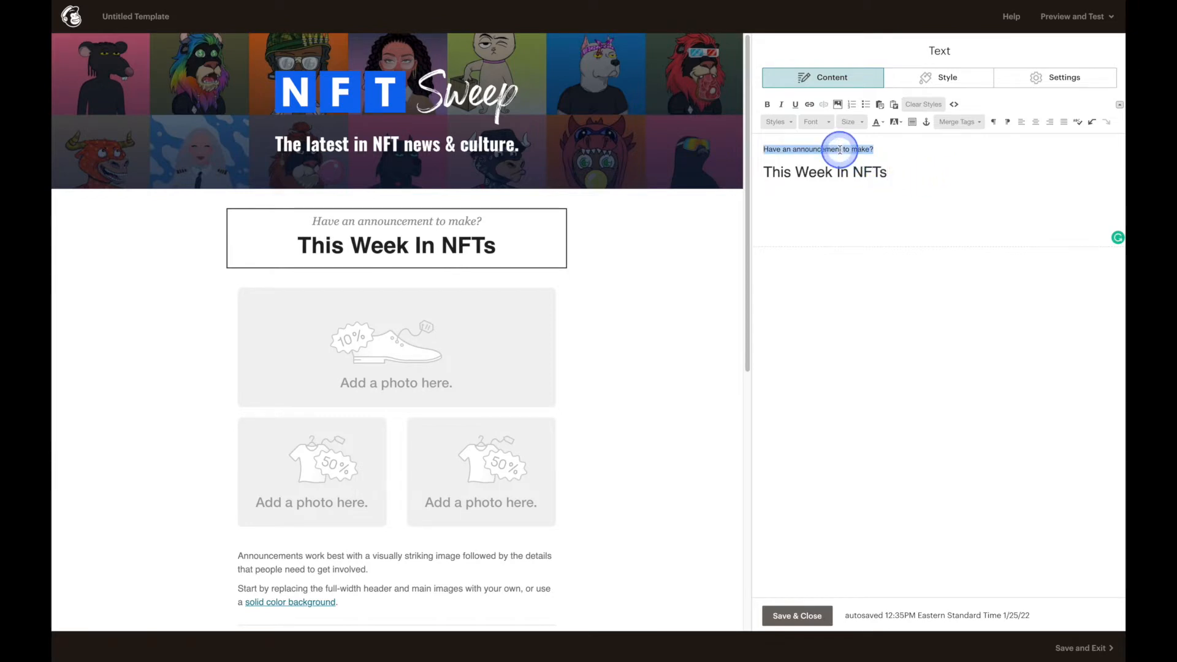
pyautogui.press('BackSpace')
pyautogui.click(926, 162)
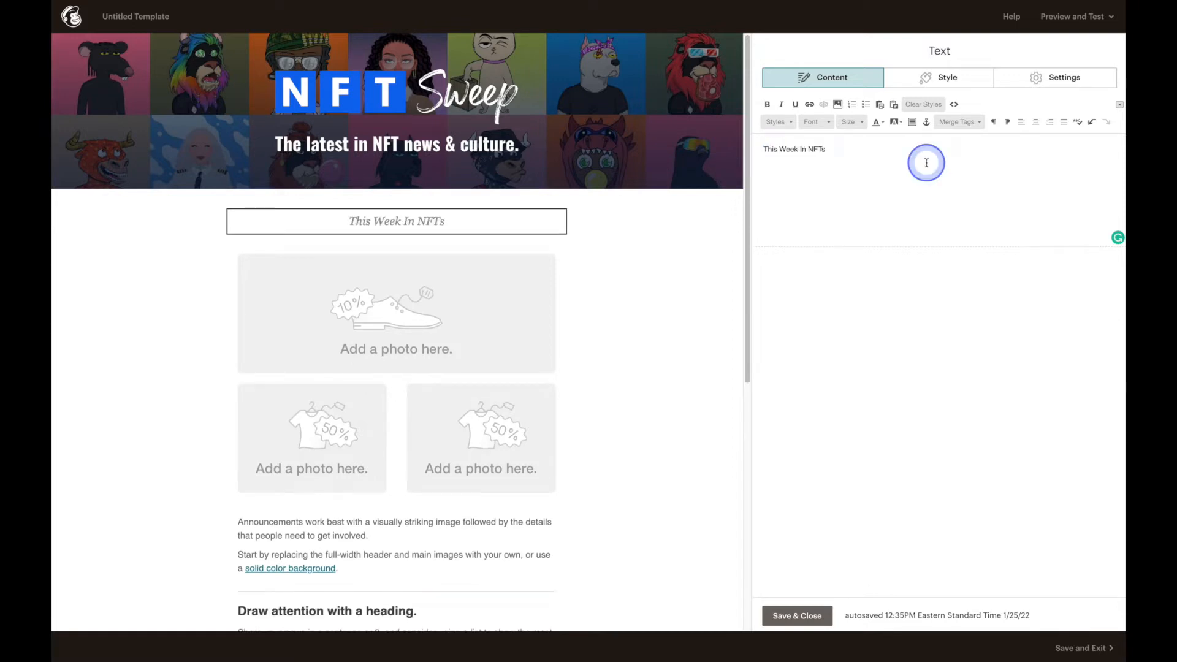
# Format "This Week In NFTs" as a centered heading 2 and save the text block.
pyautogui.moveTo(880, 171); pyautogui.dragTo(755, 150)
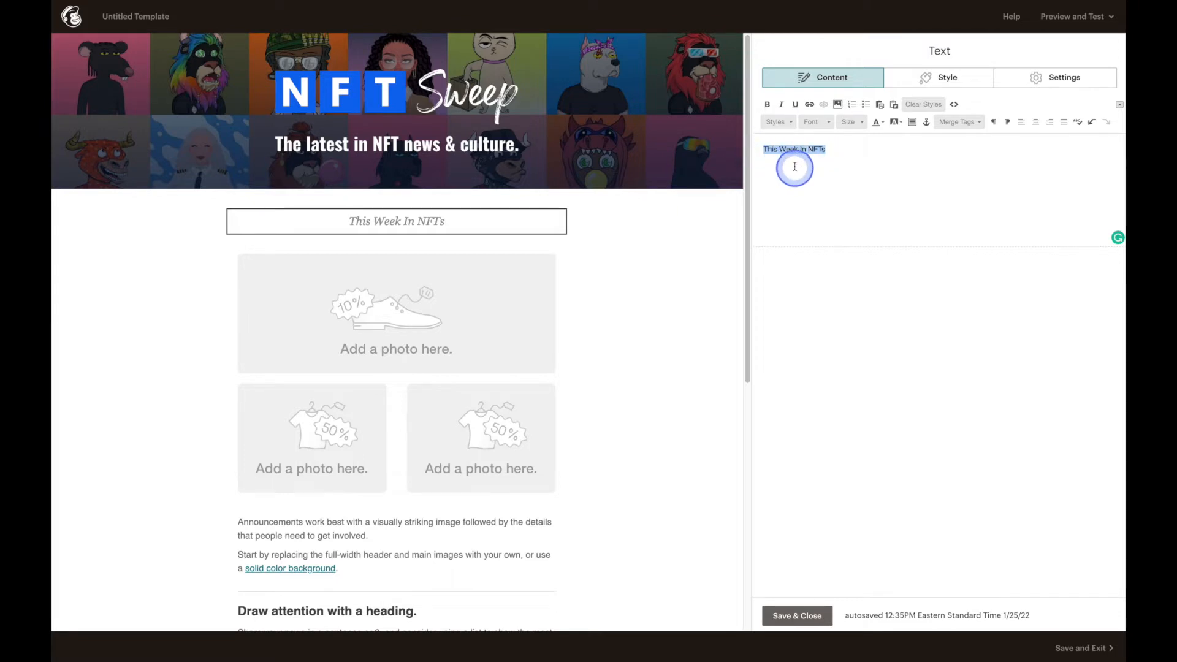
pyautogui.click(791, 122)
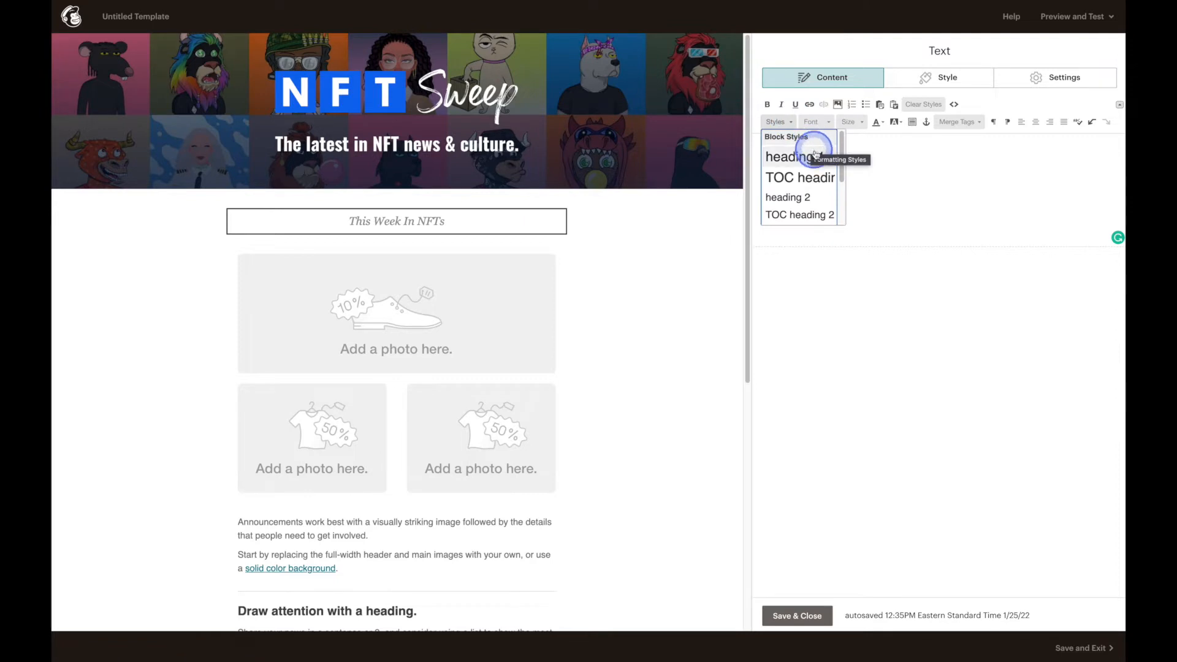
pyautogui.click(818, 198)
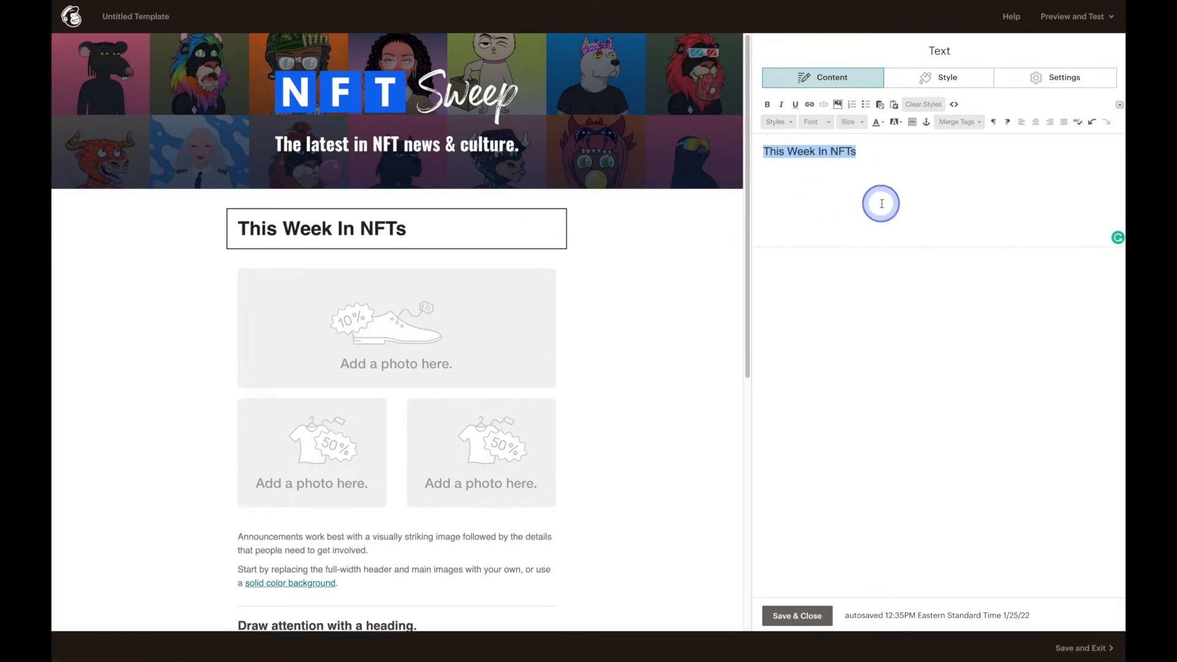
pyautogui.click(1035, 122)
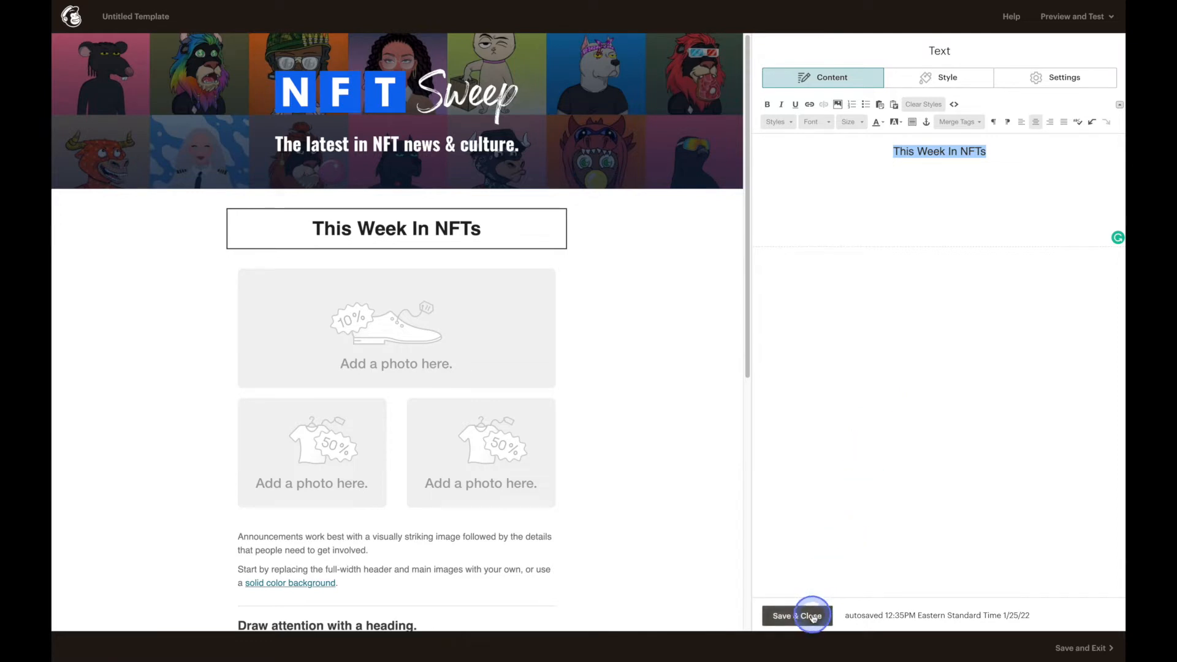
pyautogui.click(812, 616)
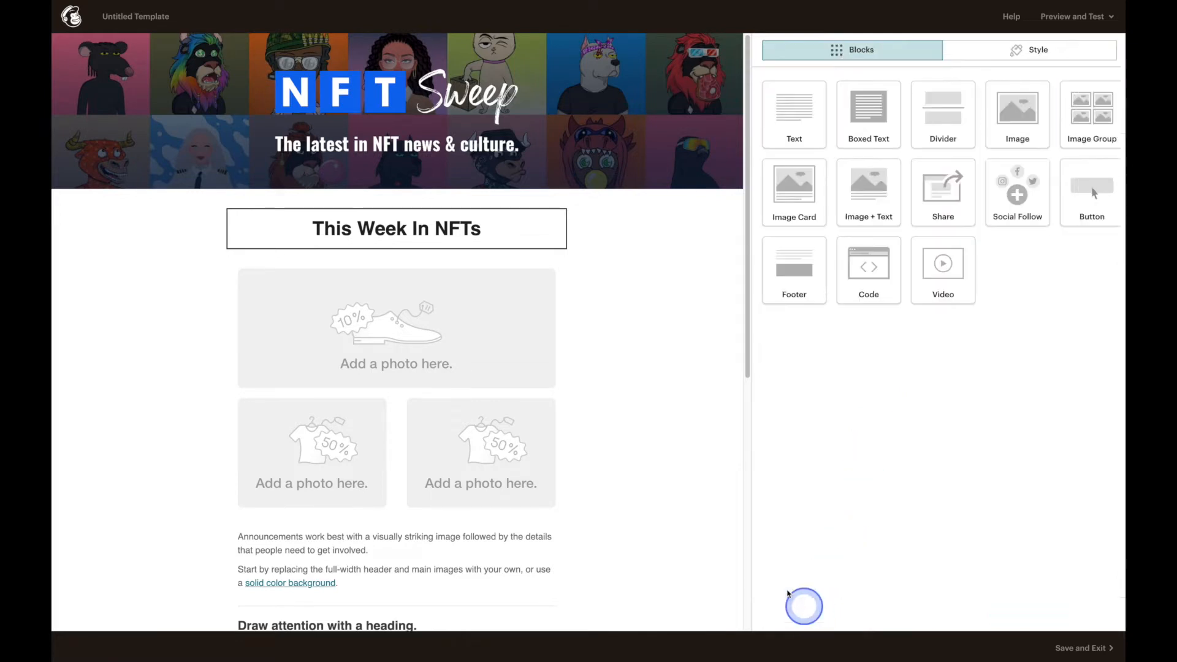
# Add an Image + Text block below the "This Week In NFTs" heading and set its number of images to 2.
pyautogui.moveTo(484, 274)
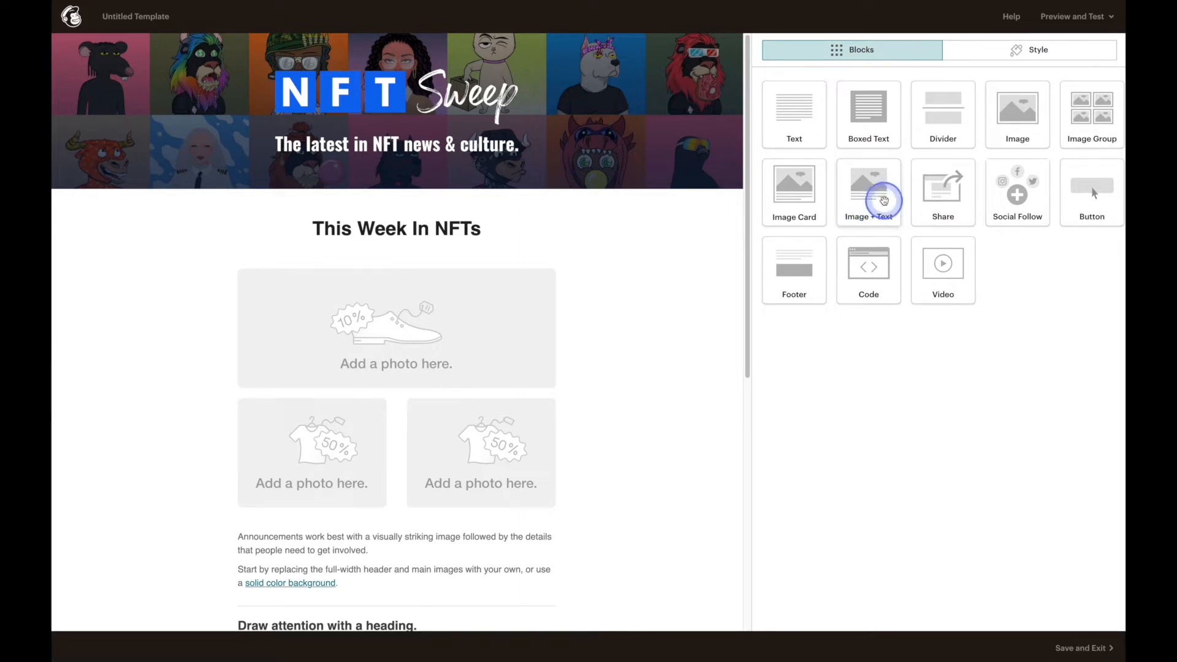
pyautogui.moveTo(884, 201); pyautogui.dragTo(377, 284)
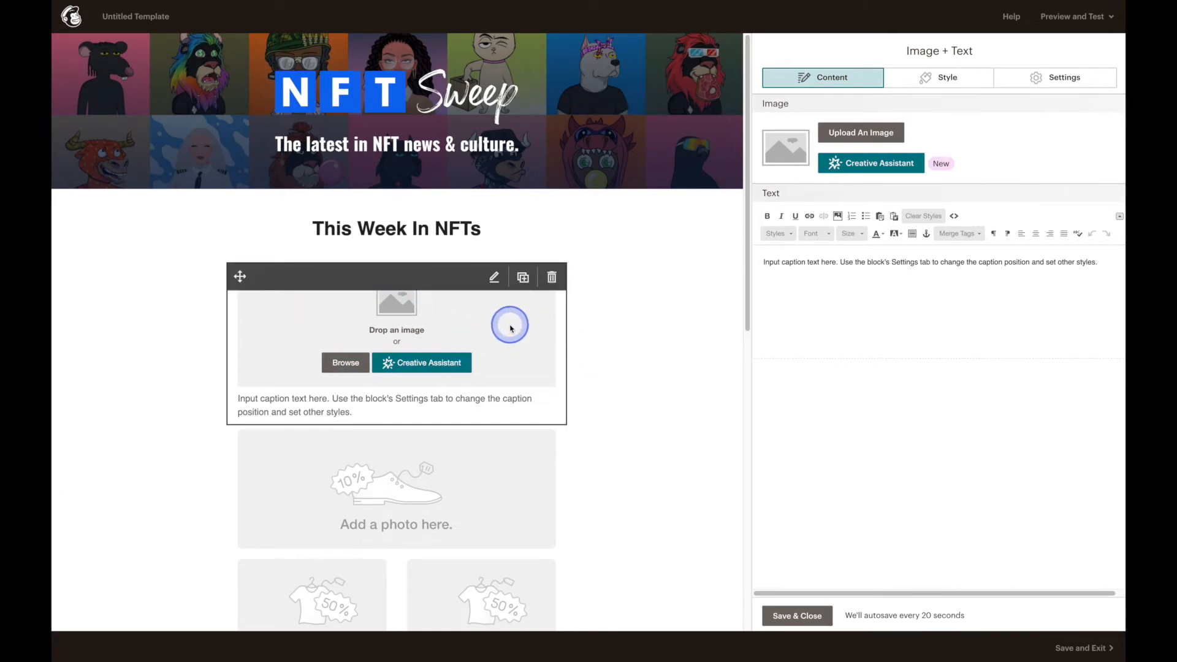
pyautogui.click(1052, 89)
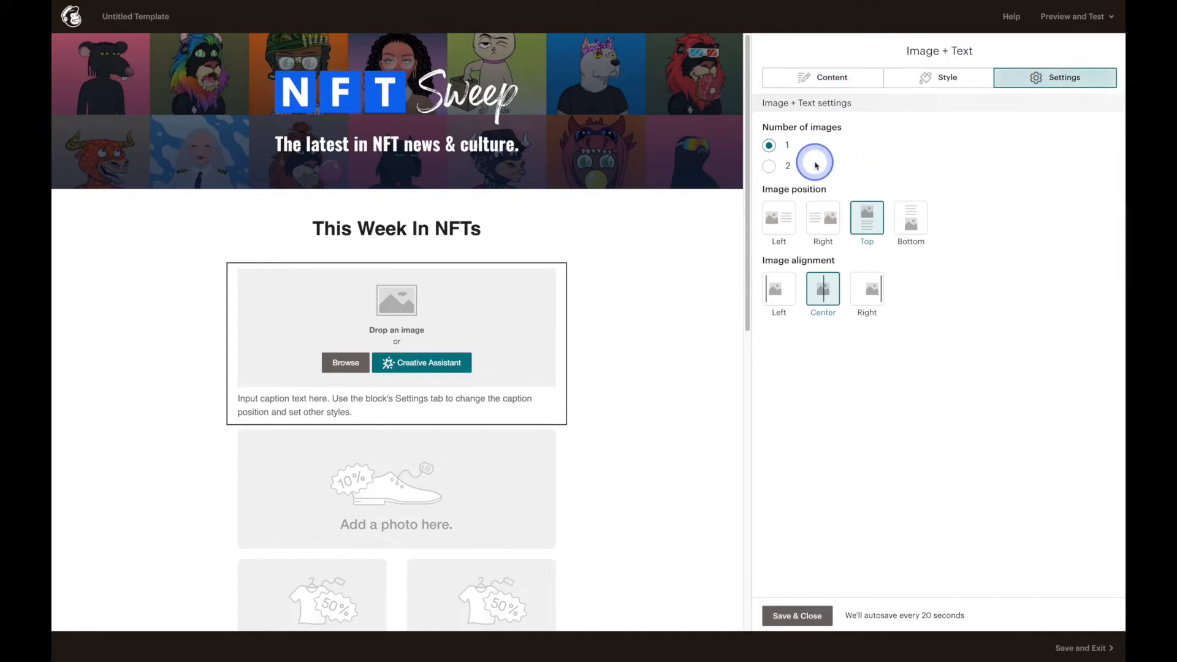
pyautogui.click(769, 167)
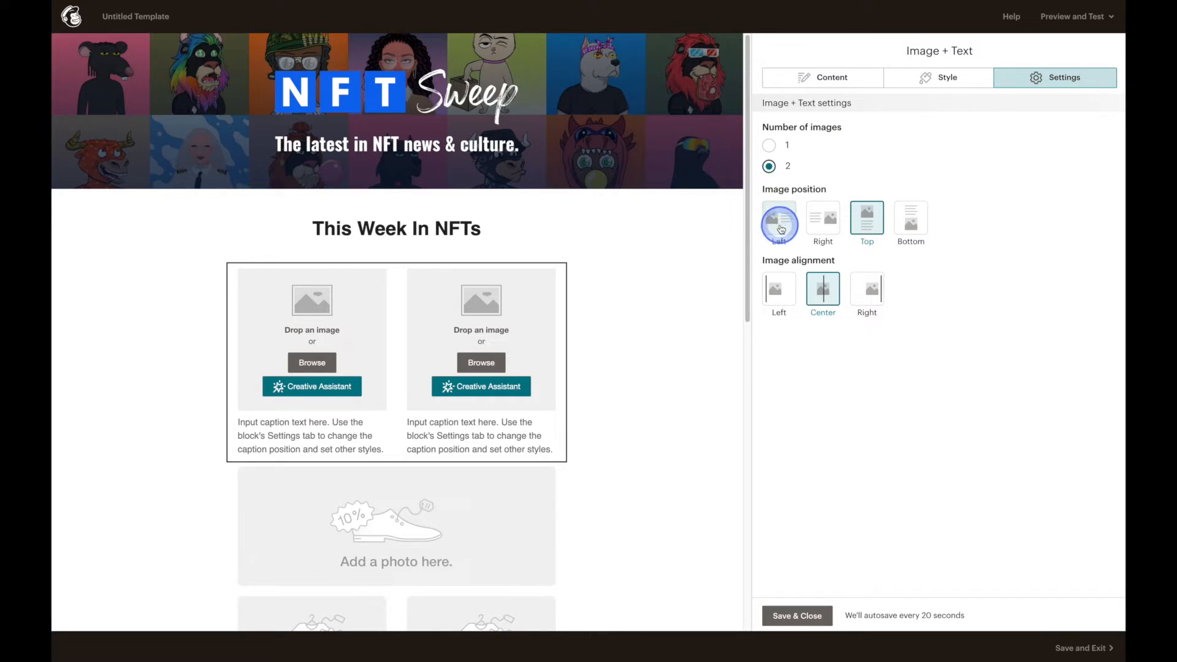
# Try the Right and Bottom image positions for the Image + Text block and return it to Top.
pyautogui.click(818, 229)
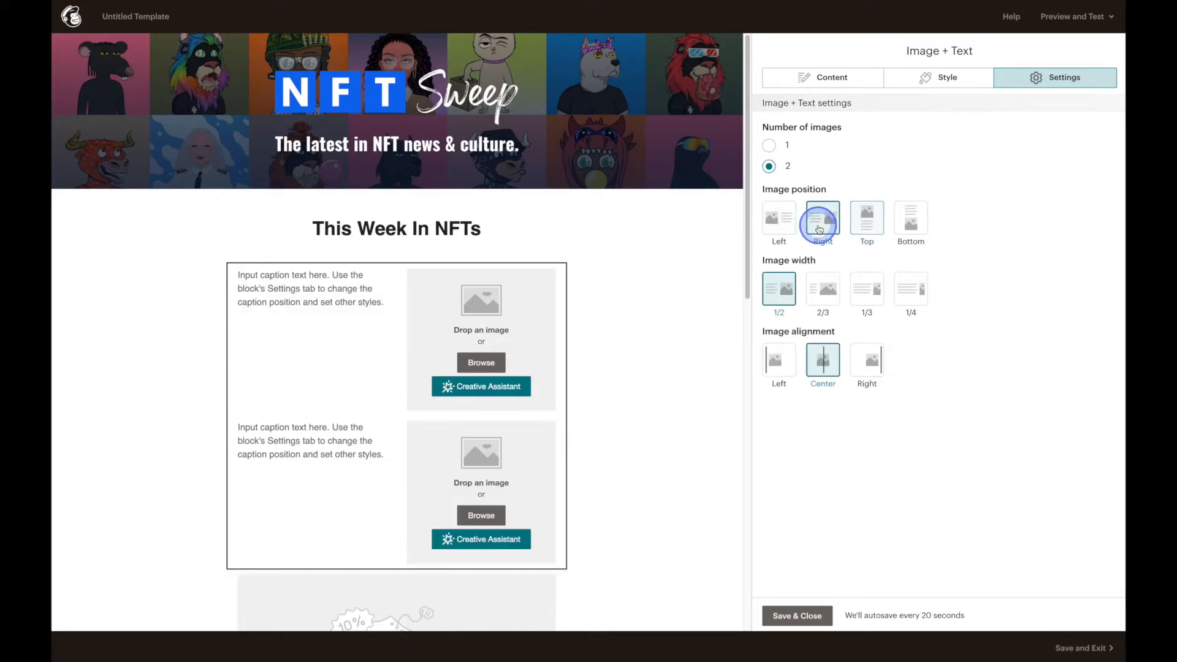
pyautogui.click(867, 226)
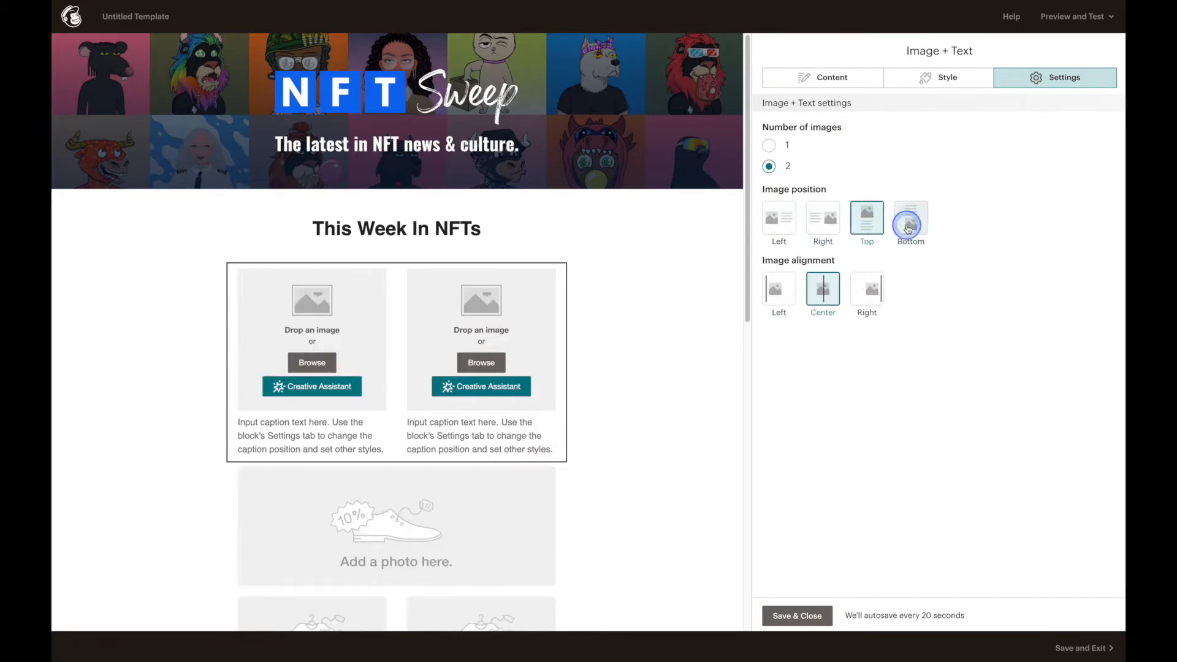
pyautogui.click(906, 227)
pyautogui.click(871, 226)
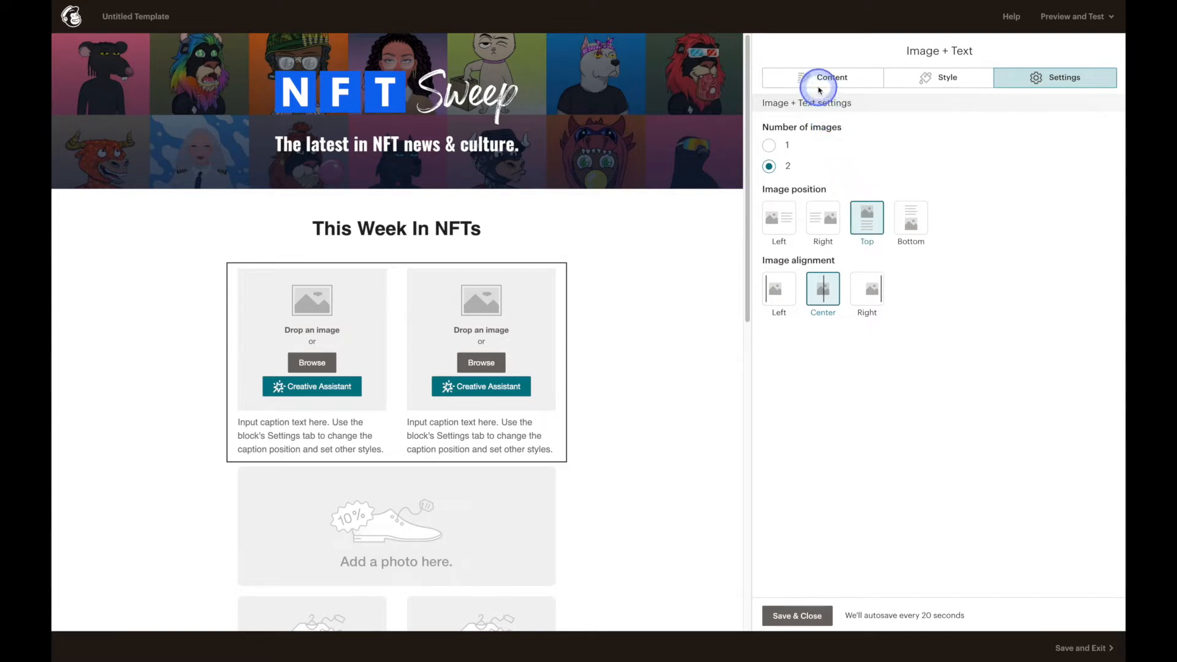
# Upload boss-beauties-nft-feature.png as the column 1 image of the Image + Text block.
pyautogui.click(854, 86)
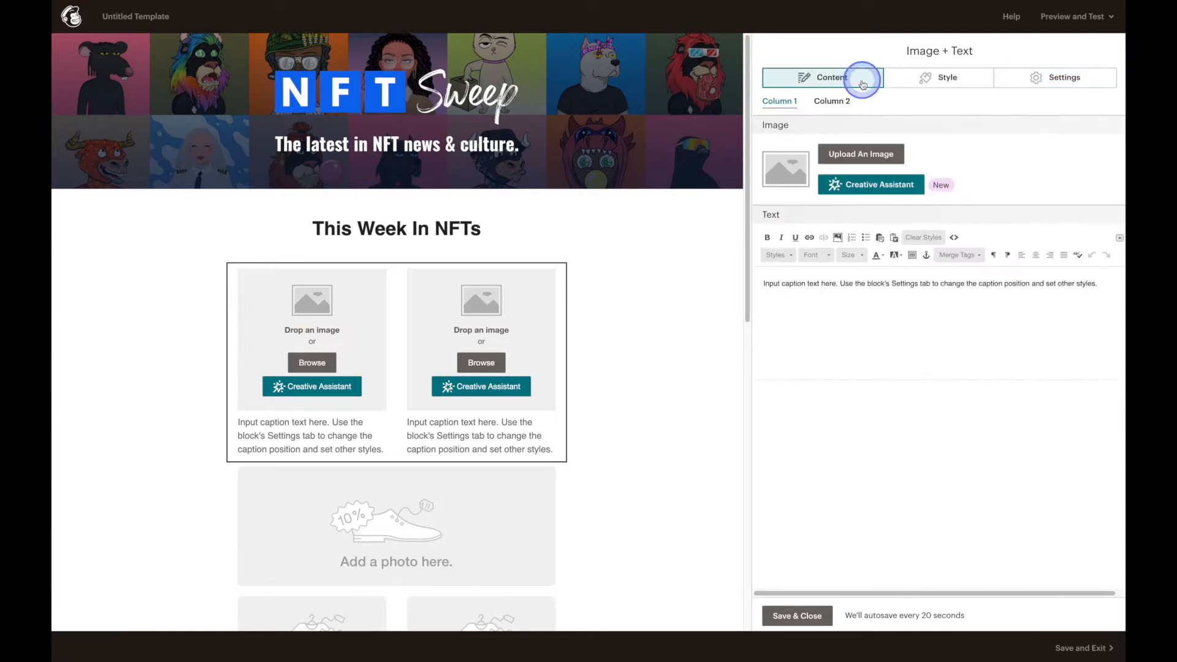
pyautogui.click(831, 102)
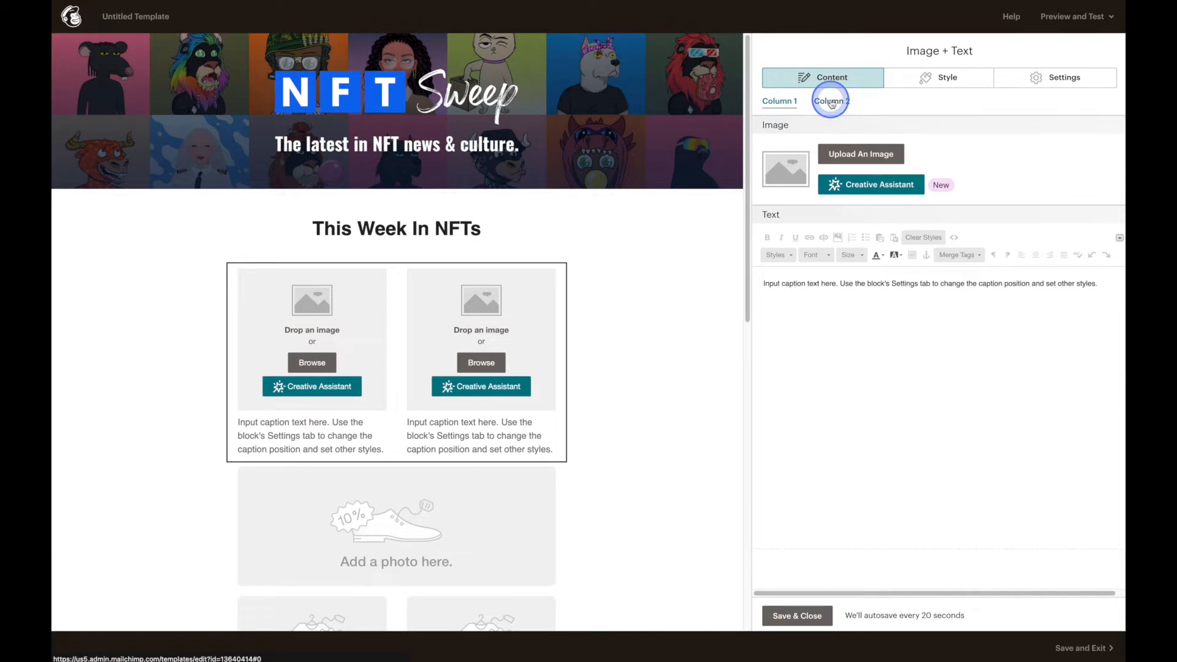
pyautogui.click(783, 103)
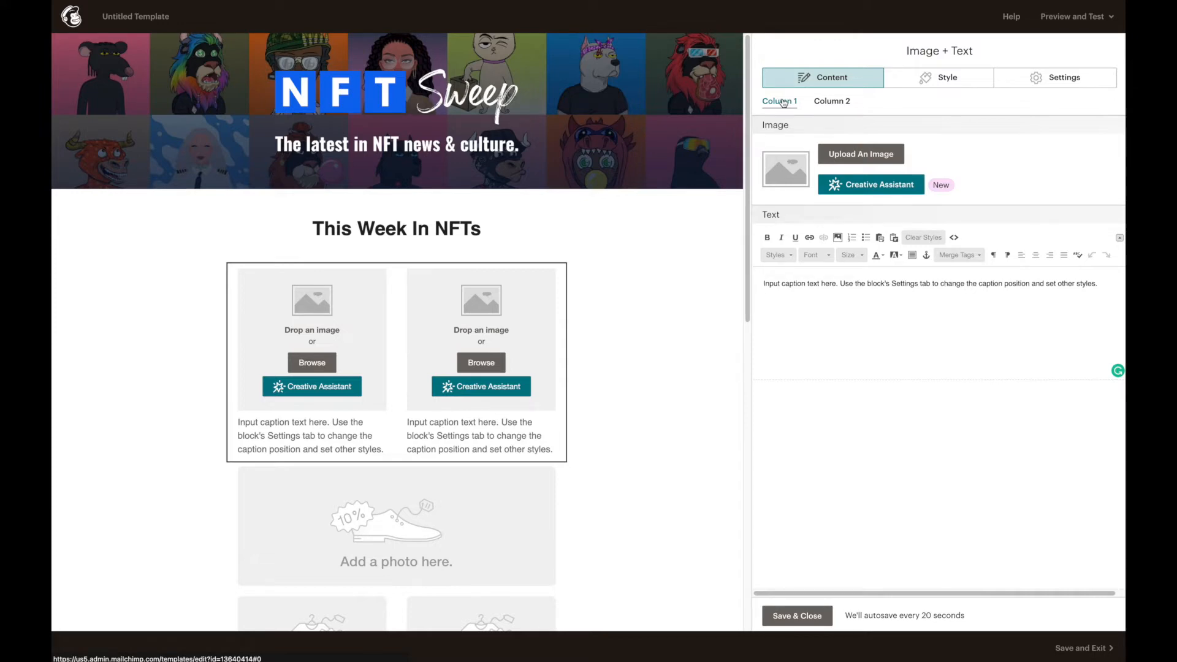
pyautogui.click(872, 155)
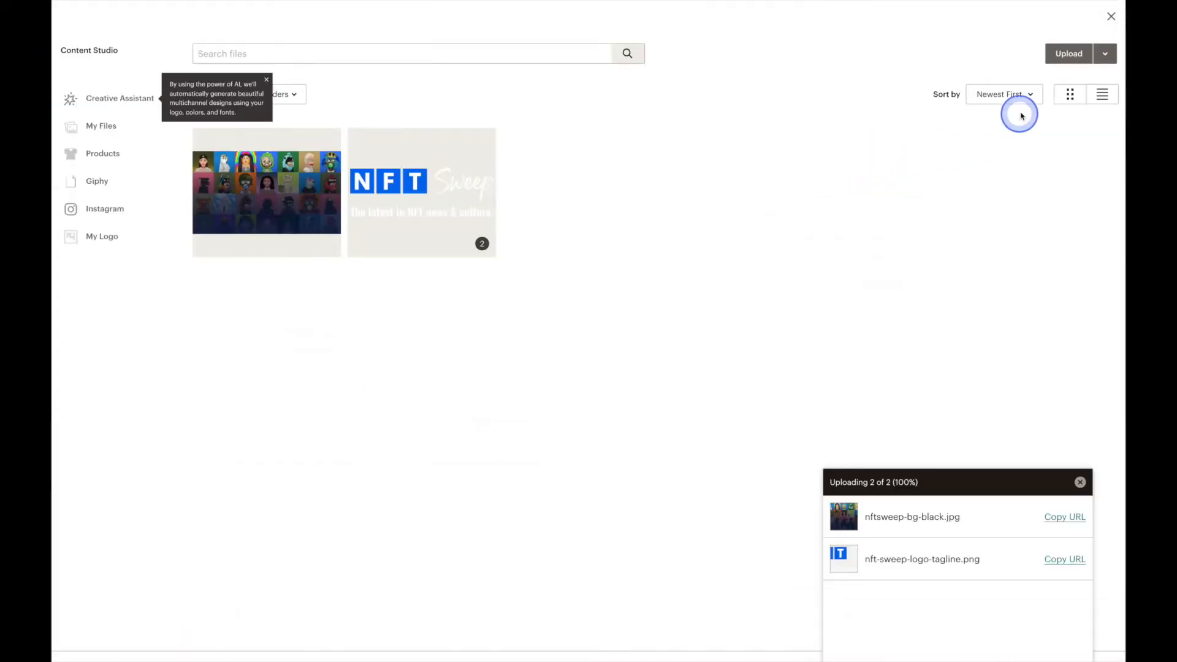
pyautogui.click(1067, 54)
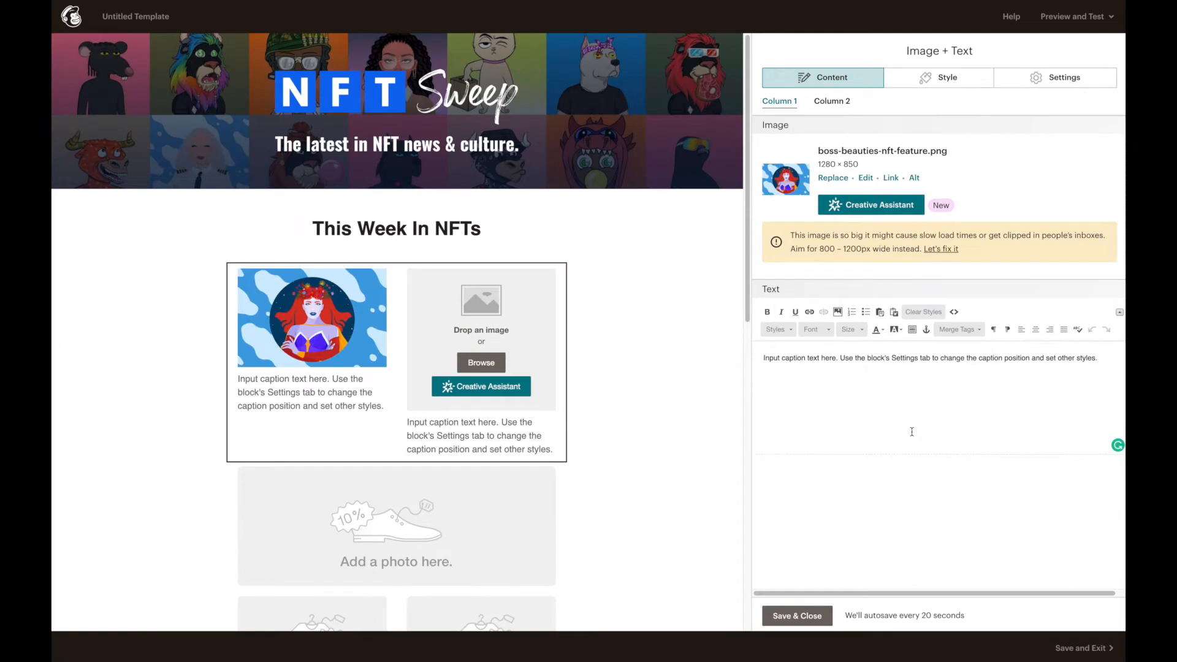
# Replace the column 1 caption with "Boss Beauties Gifting at NYSE", centered and in regular weight.
pyautogui.tripleClick(908, 362)
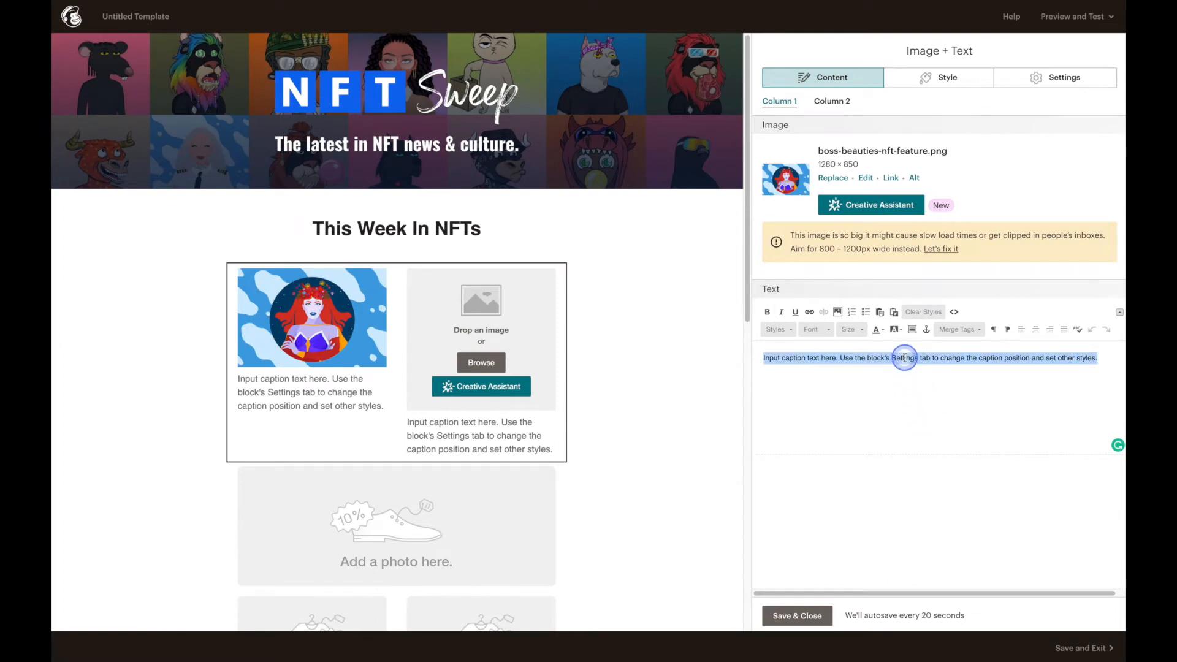
pyautogui.write('Boss Beauties Gifting at NYSE')
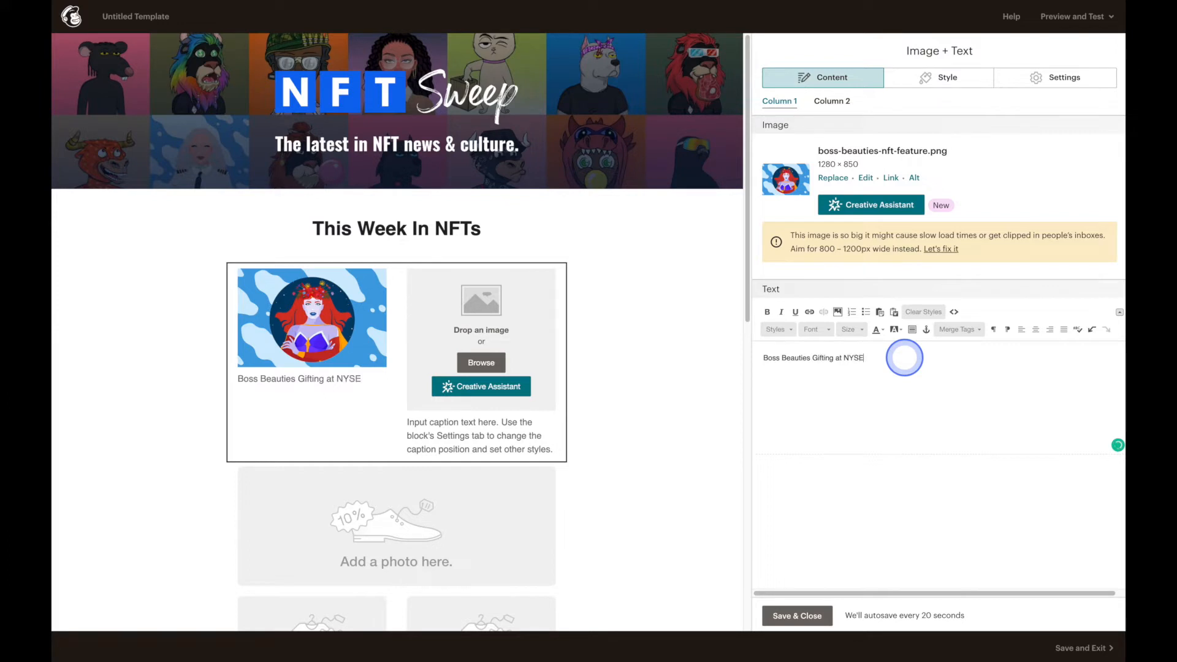
pyautogui.moveTo(864, 357); pyautogui.dragTo(755, 357)
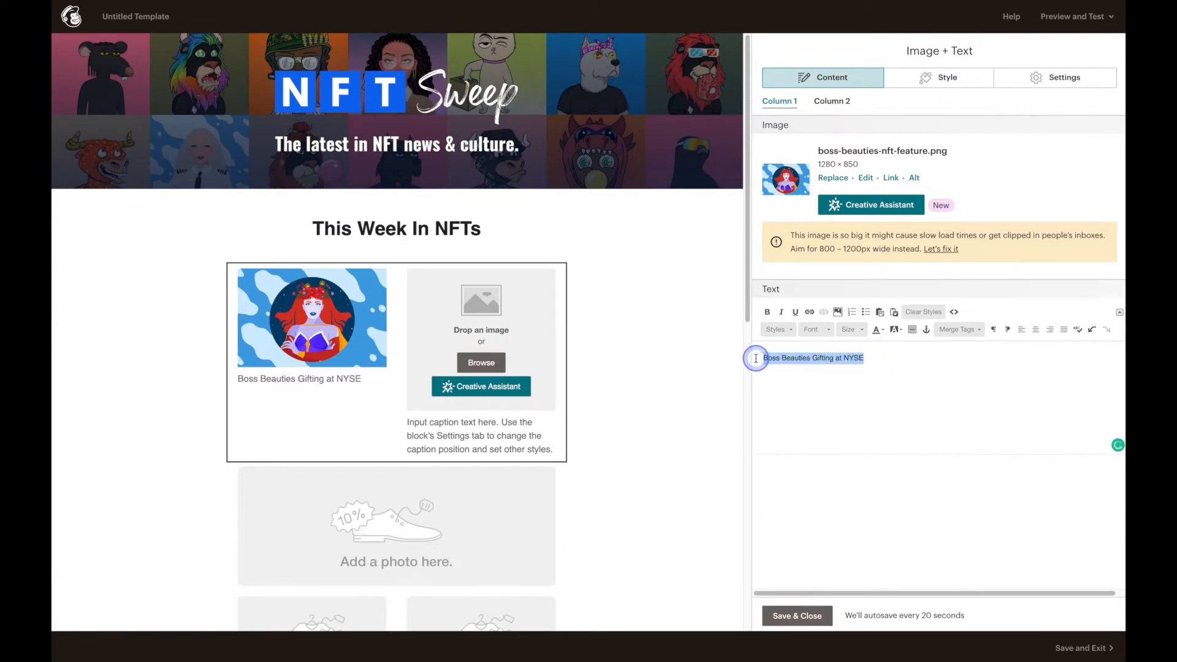
pyautogui.click(1036, 331)
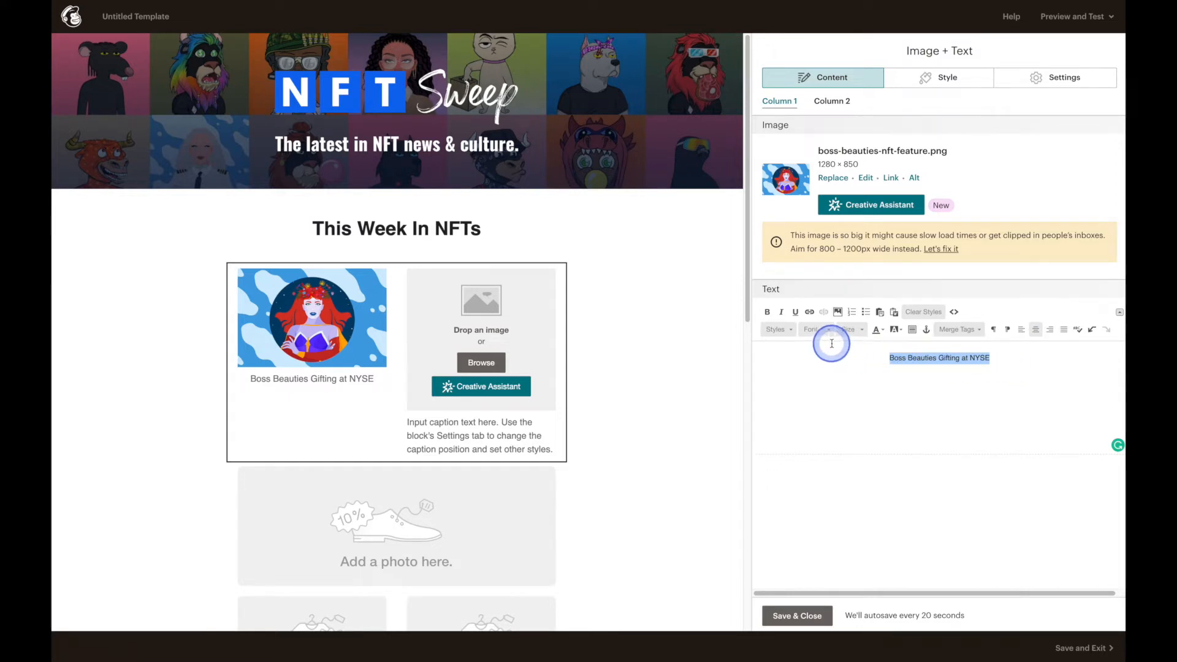
pyautogui.click(766, 313)
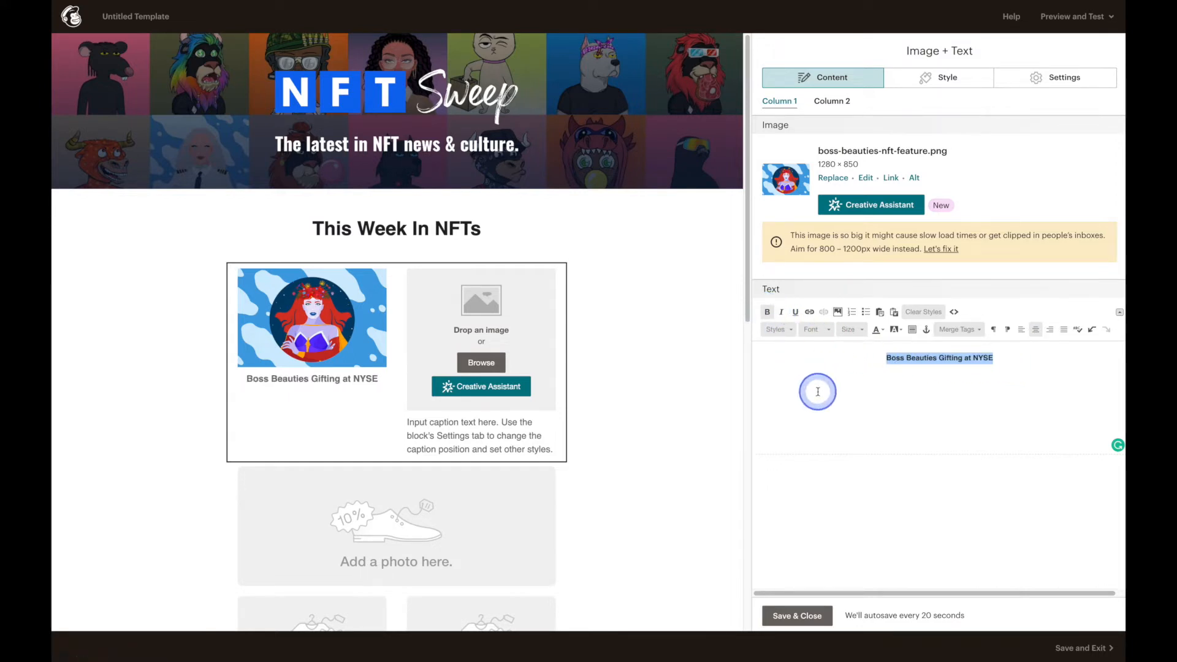
pyautogui.click(768, 313)
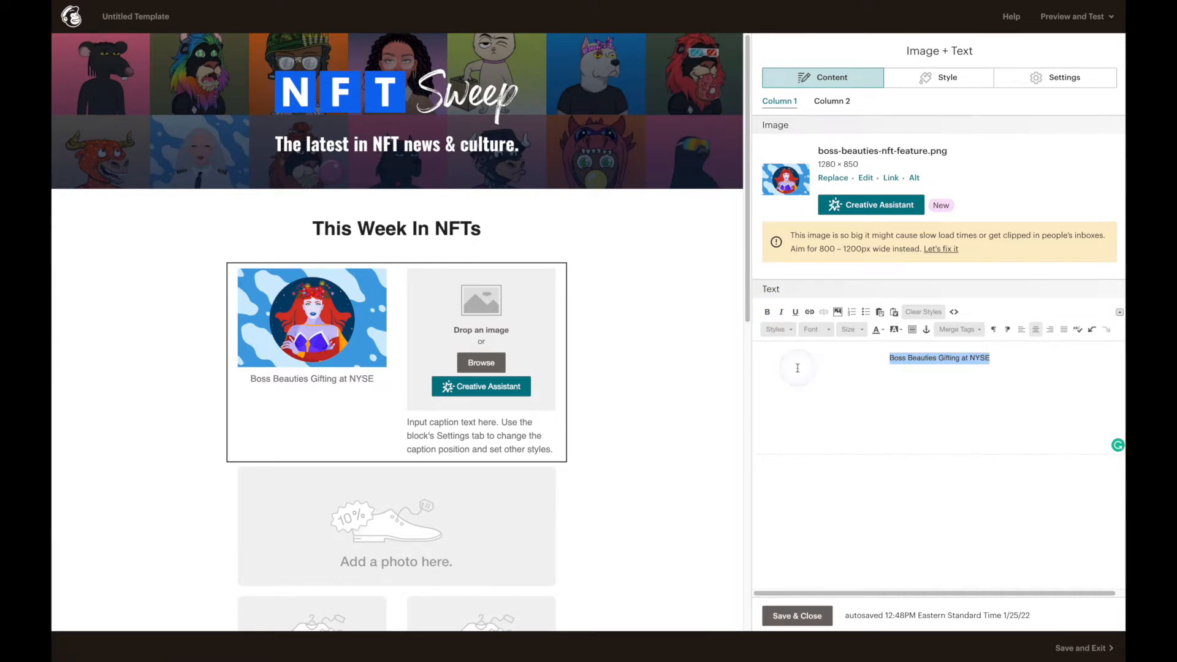
# Upload bff-feature.png as the column 2 image of the Image + Text block.
pyautogui.click(834, 104)
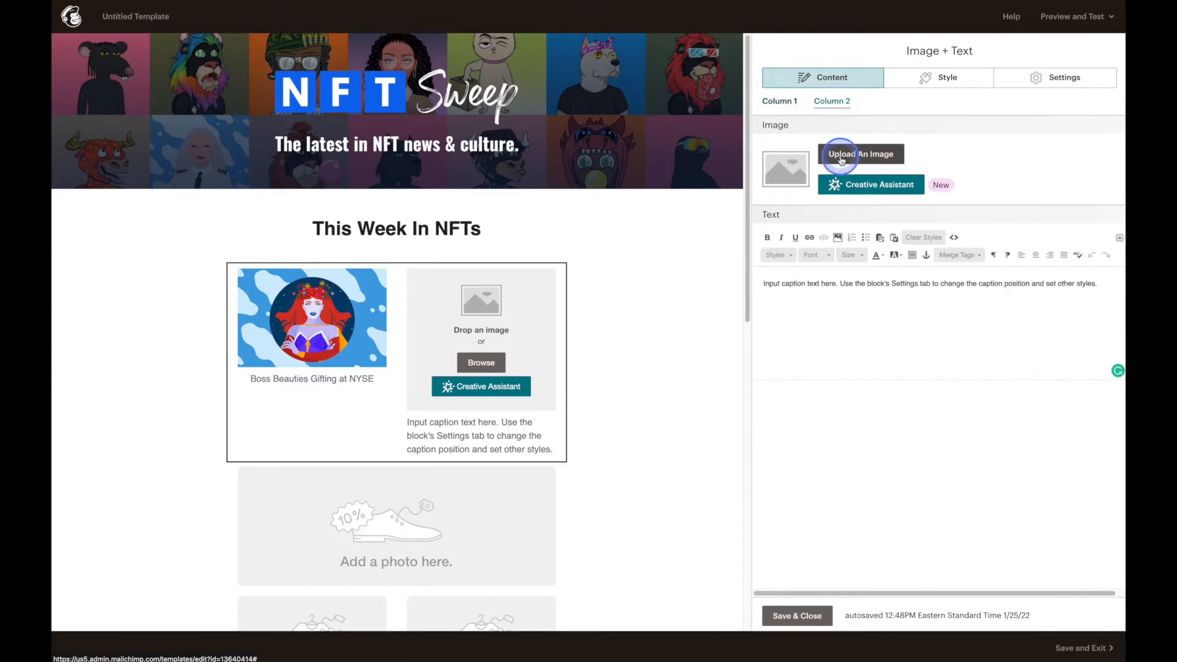
pyautogui.click(842, 156)
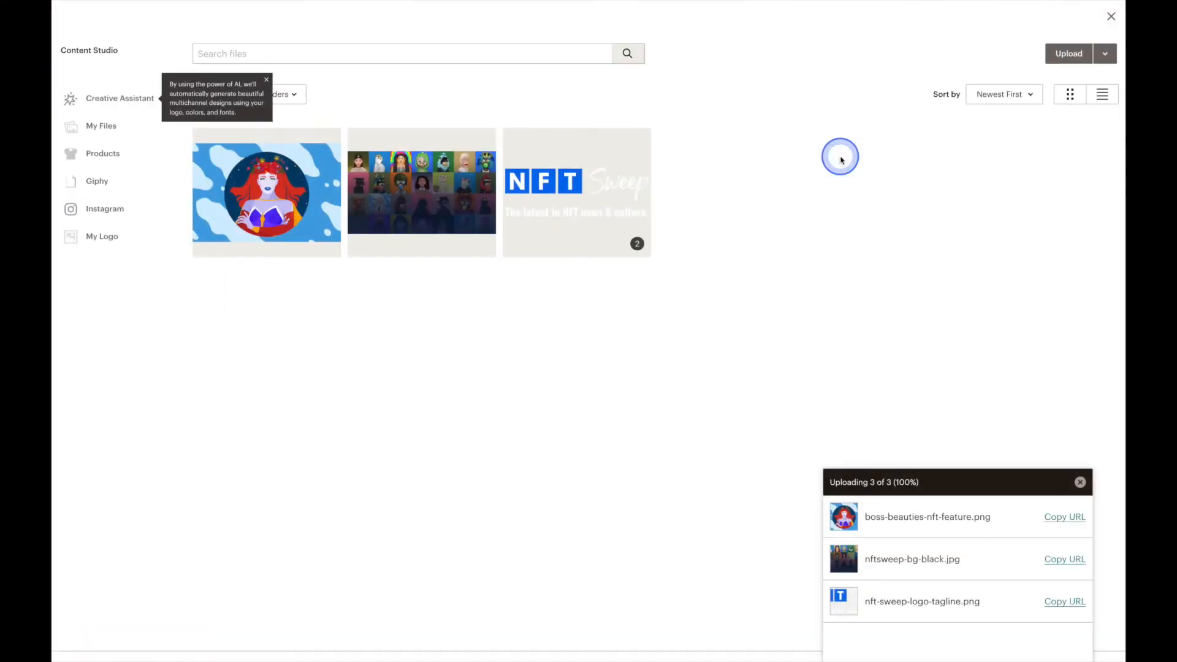
pyautogui.click(1069, 53)
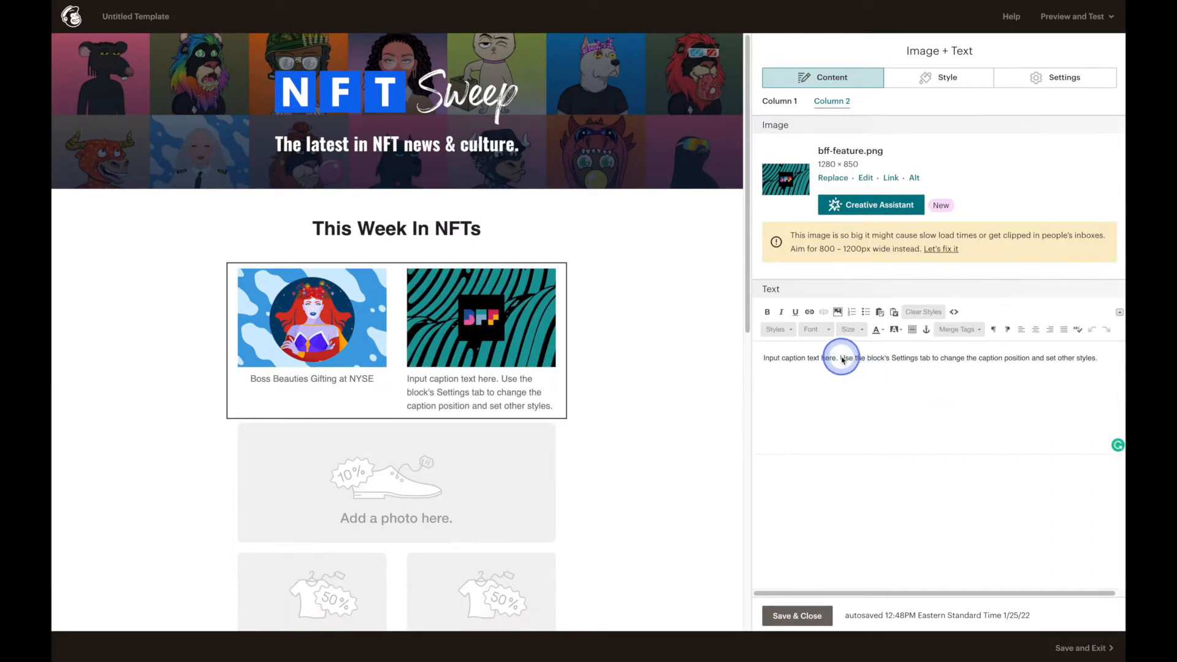
# Replace the column 2 caption with "BFF Minted" and center it.
pyautogui.tripleClick(845, 364)
pyautogui.write('BFF Minted')
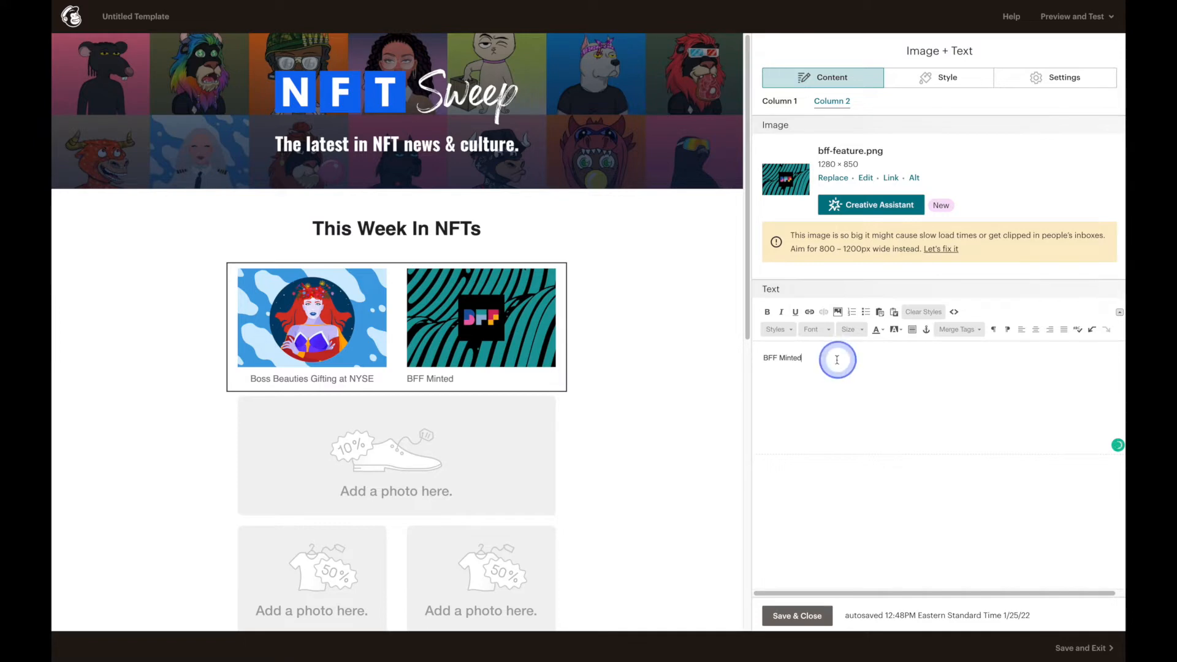
pyautogui.tripleClick(788, 359)
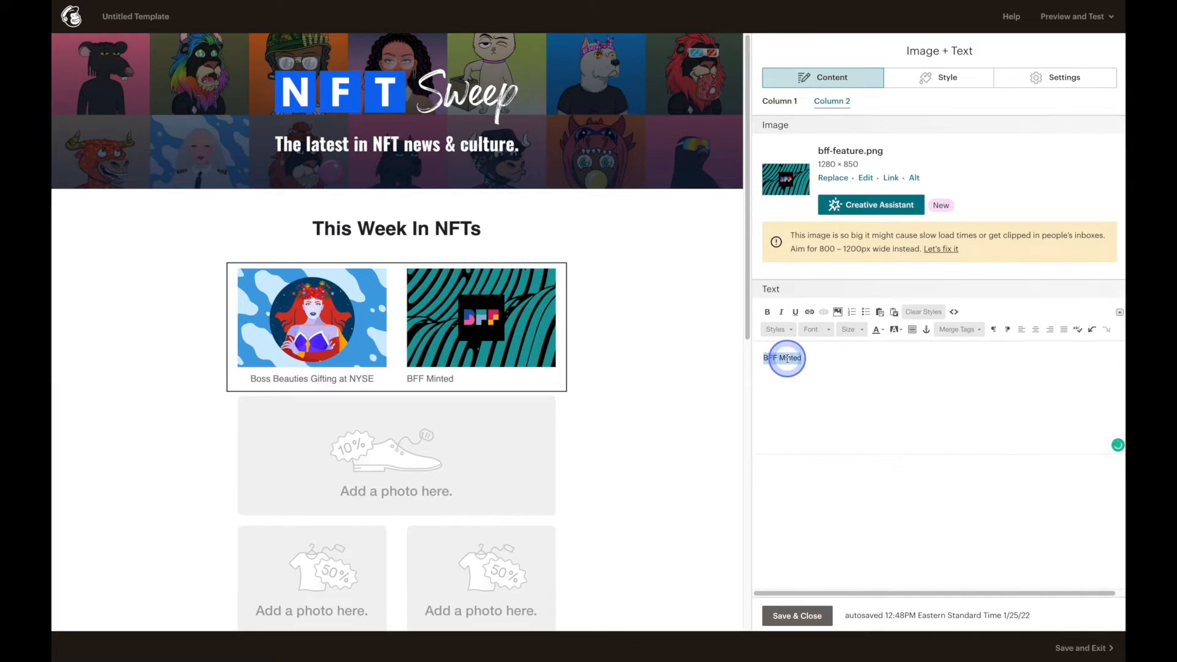
pyautogui.click(1036, 330)
pyautogui.click(1026, 378)
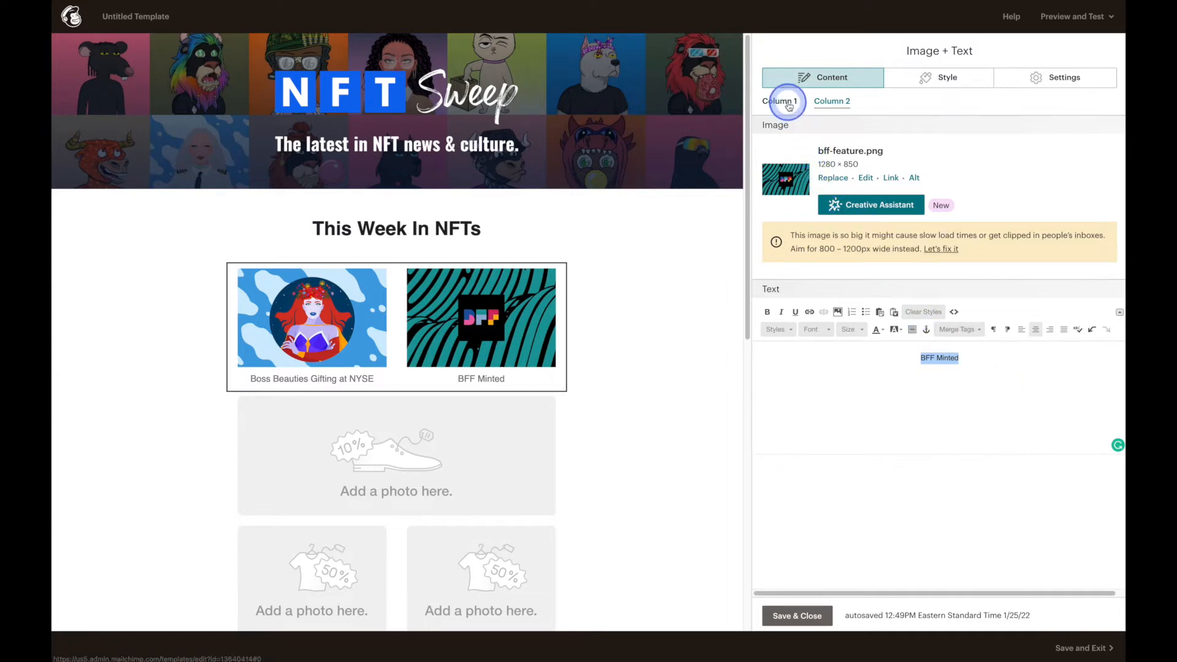
# Add a bold "January 25th" line above the "Boss Beauties Gifting at NYSE" caption in column 1.
pyautogui.click(890, 357)
pyautogui.press('Return')
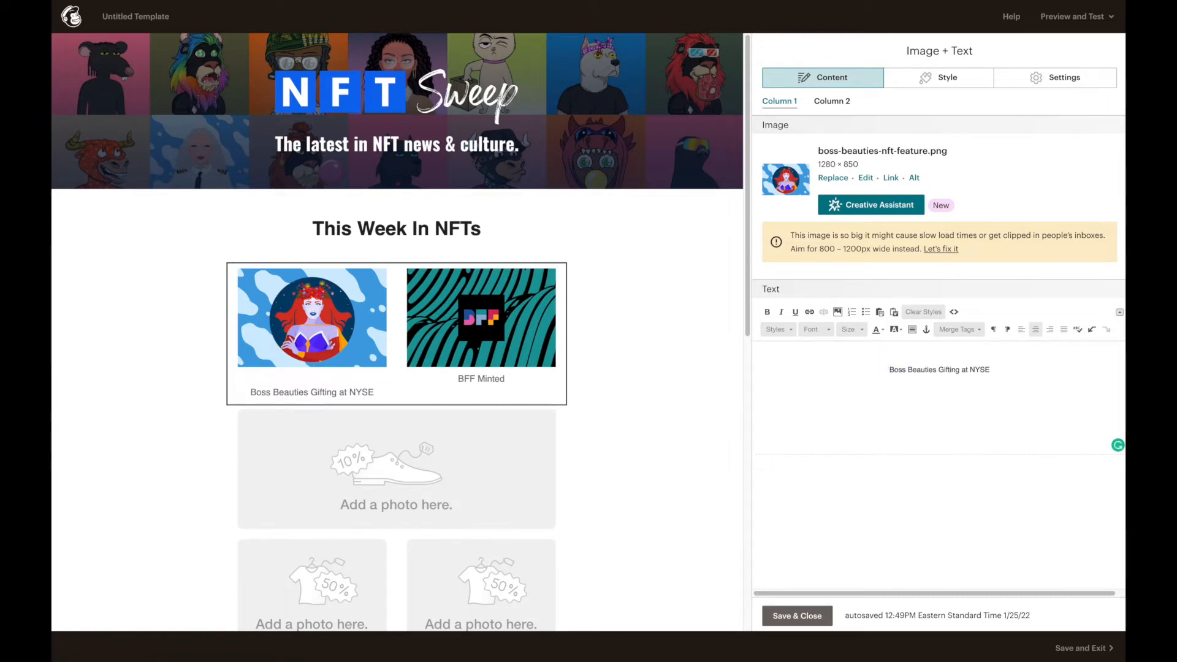
pyautogui.click(998, 355)
pyautogui.write('January')
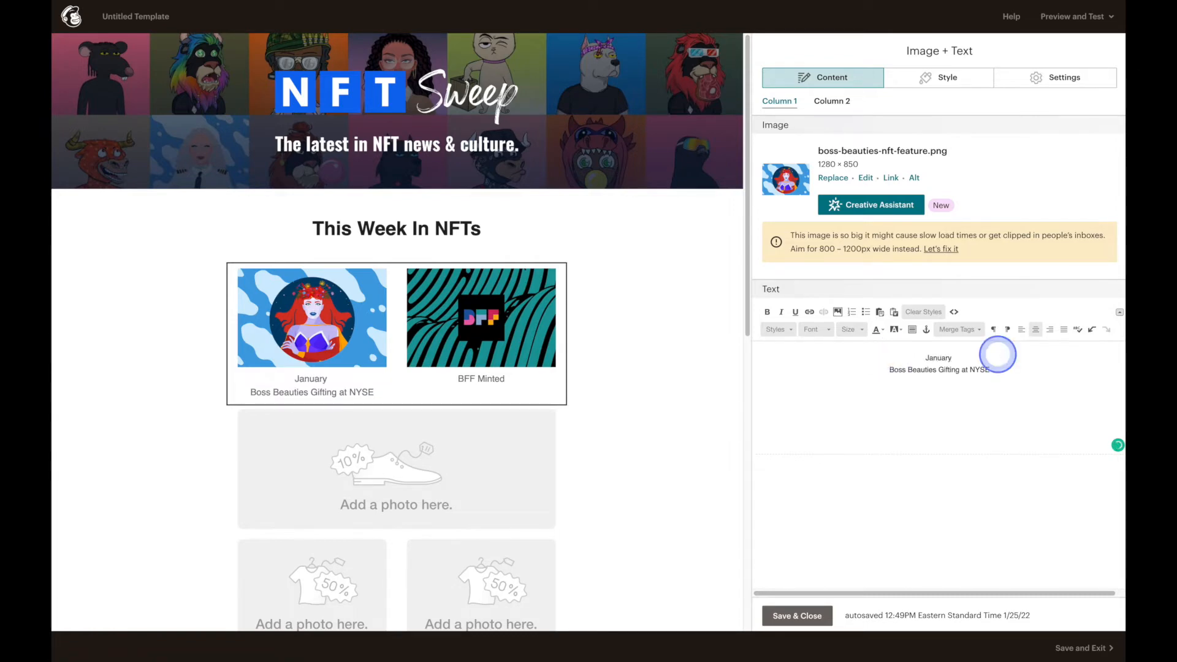
pyautogui.write(' 25th')
pyautogui.doubleClick(939, 358)
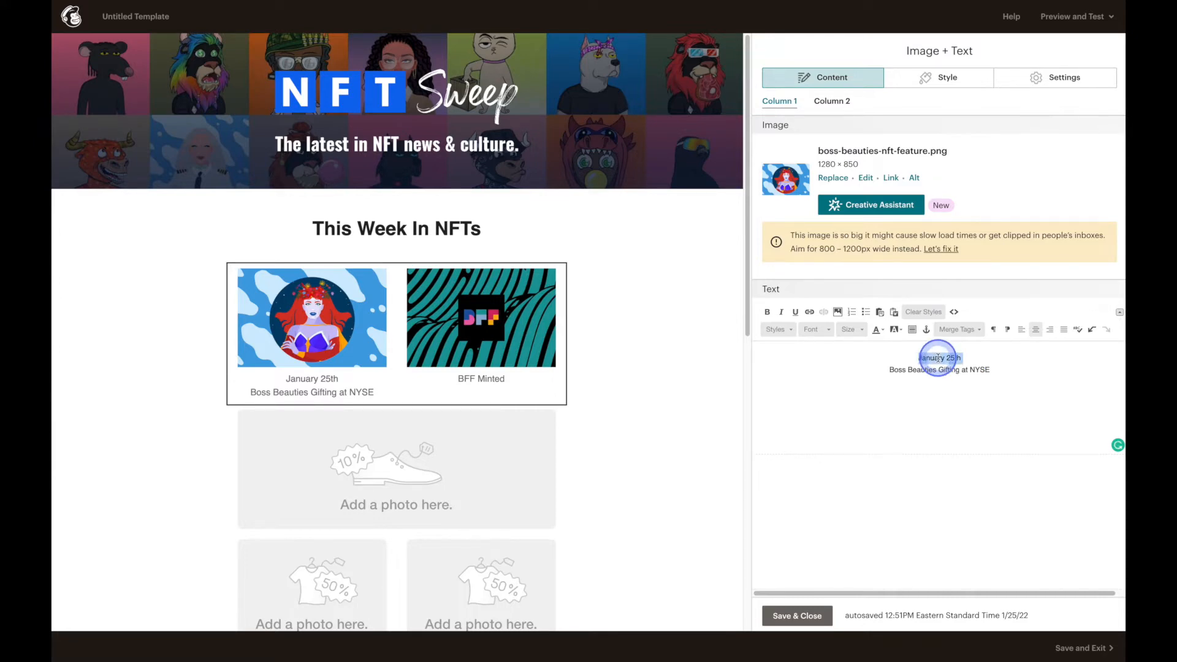
pyautogui.click(768, 313)
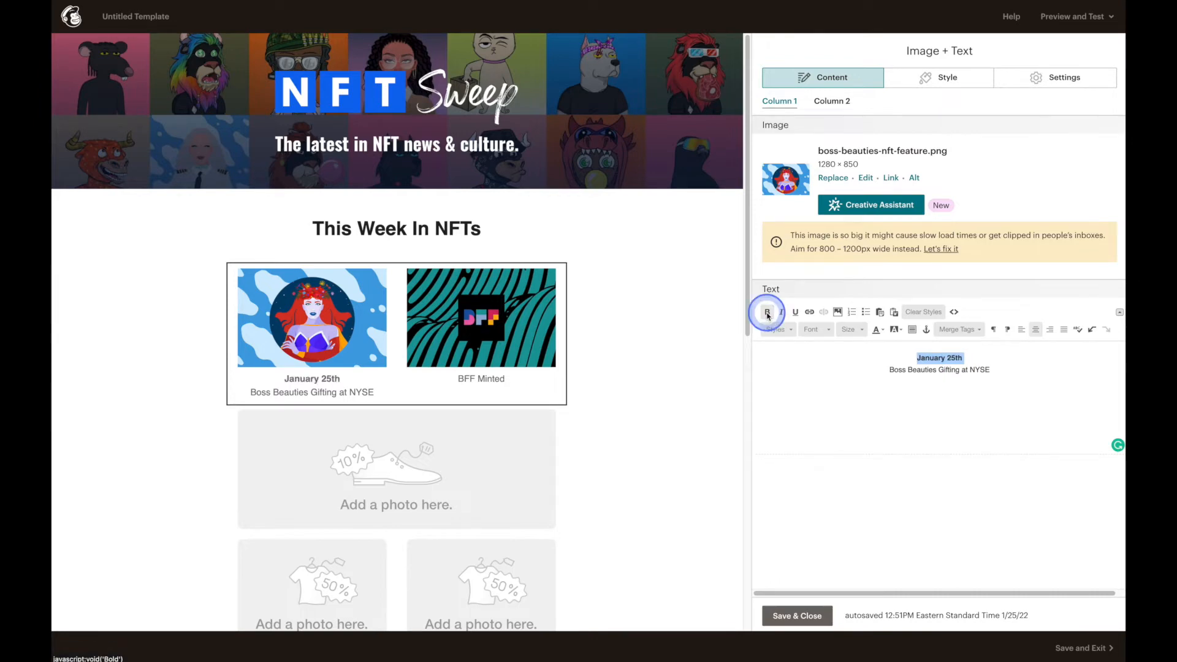
pyautogui.click(874, 362)
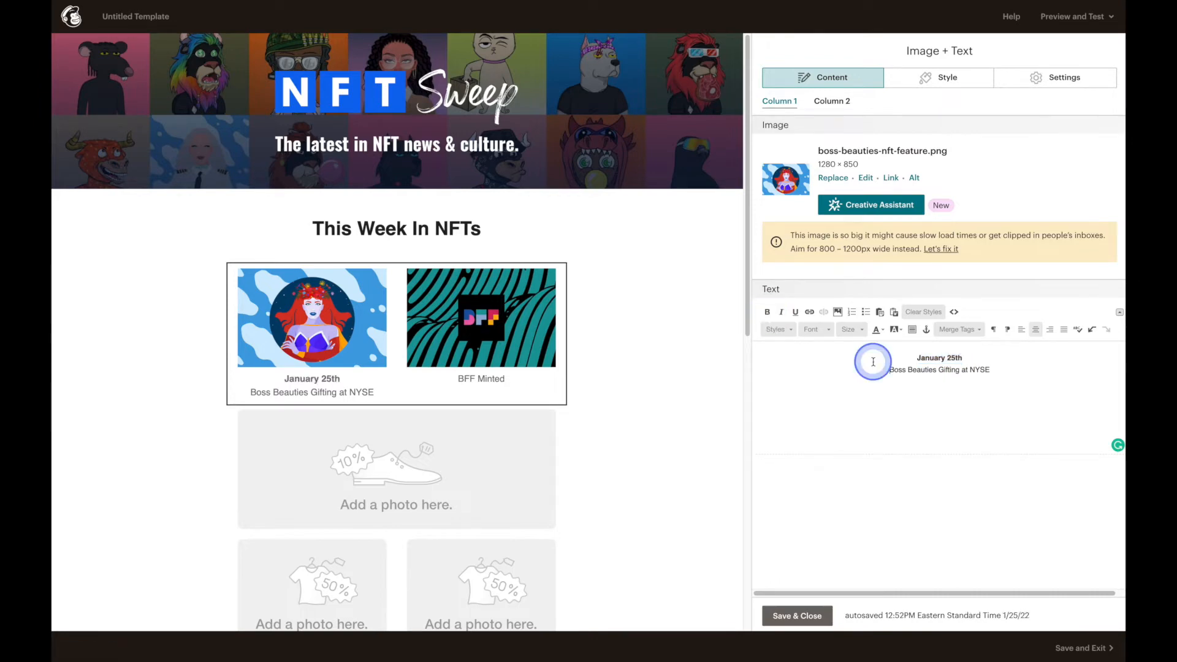
pyautogui.click(893, 179)
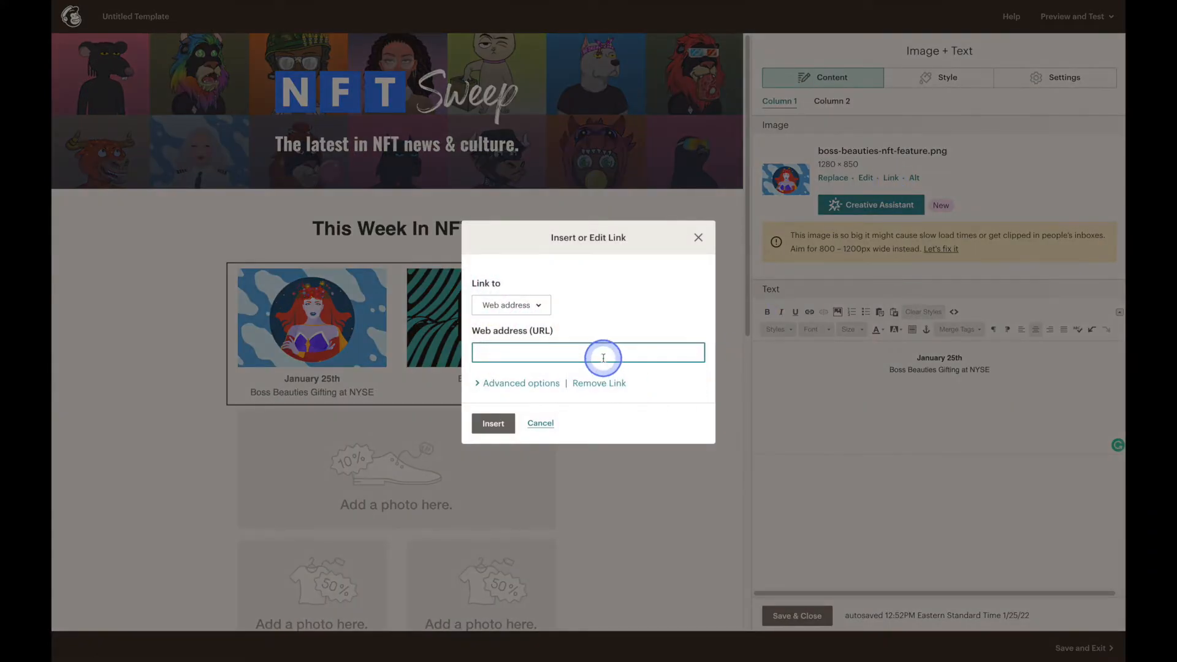
pyautogui.write('https://nftsweep.io/events/boss-beauties-gifting-at-nyse/')
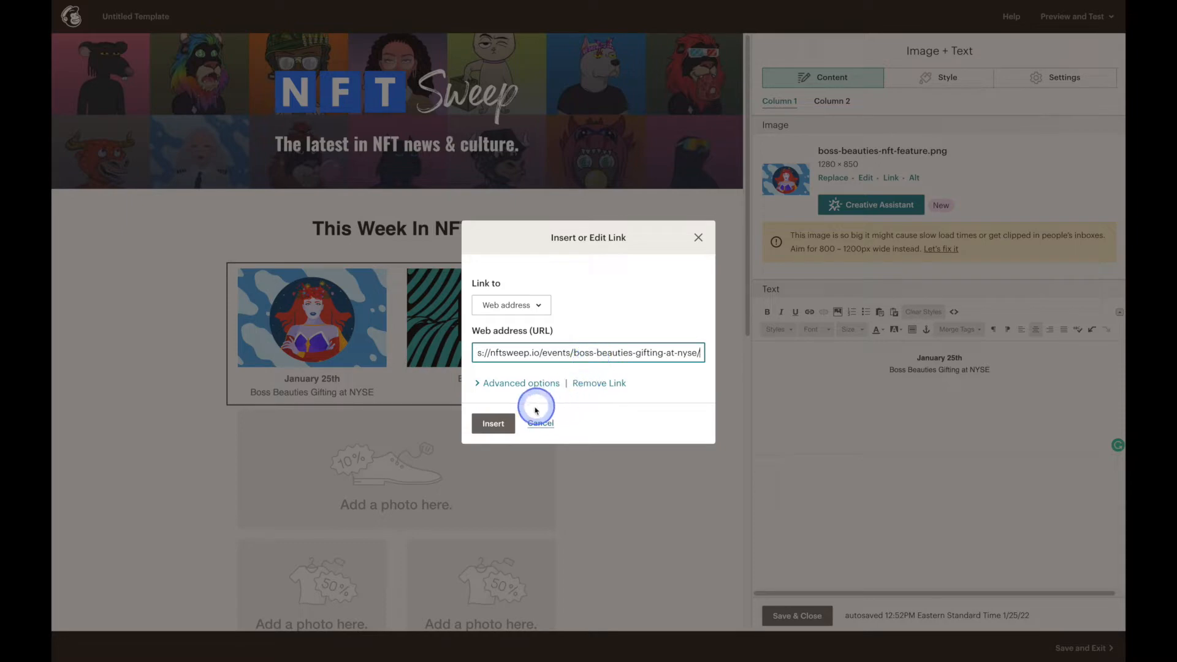
pyautogui.click(511, 423)
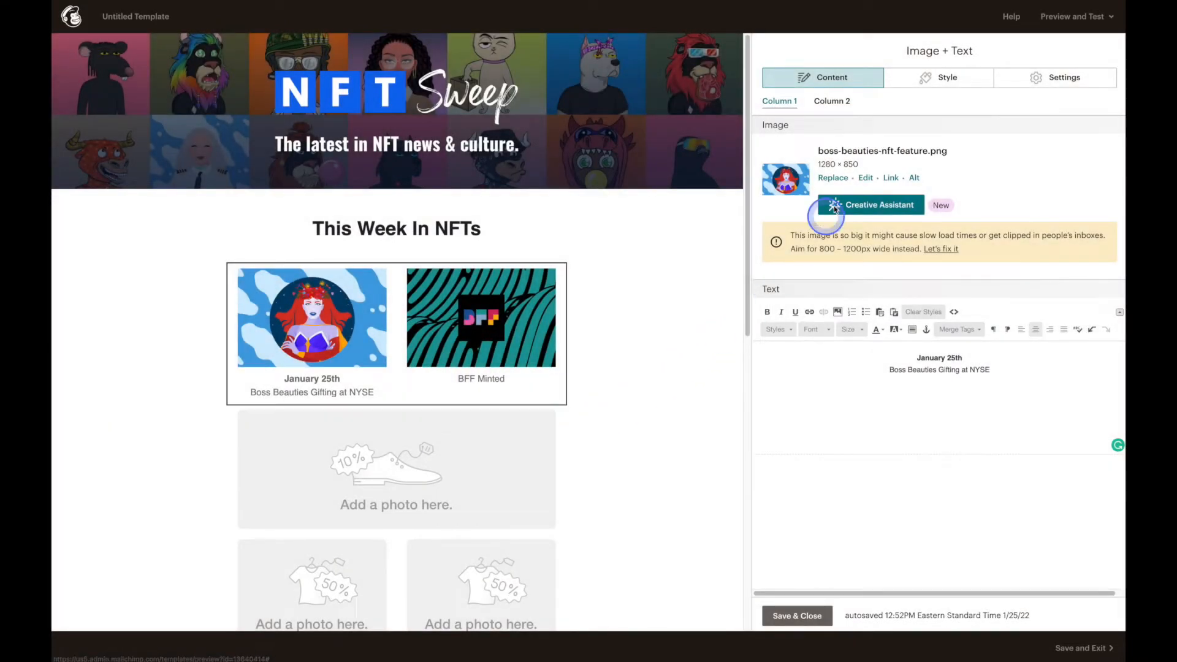
# Add a bold "January 26th" line above the "BFF Minted" caption in column 2.
pyautogui.click(831, 103)
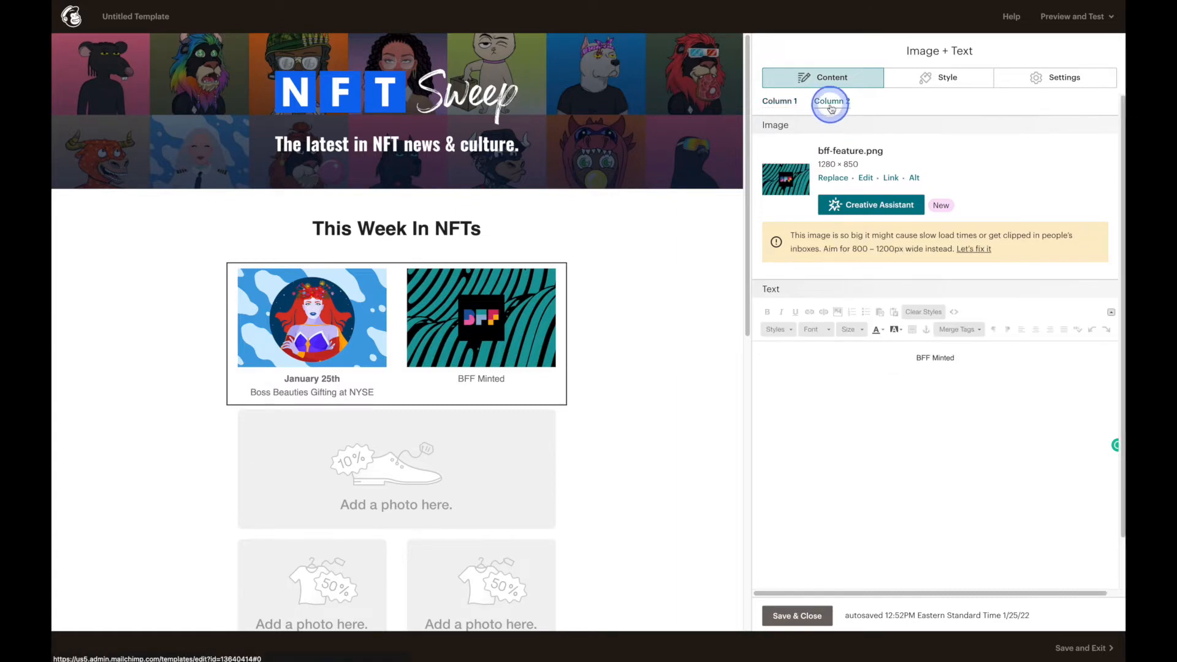
pyautogui.click(899, 359)
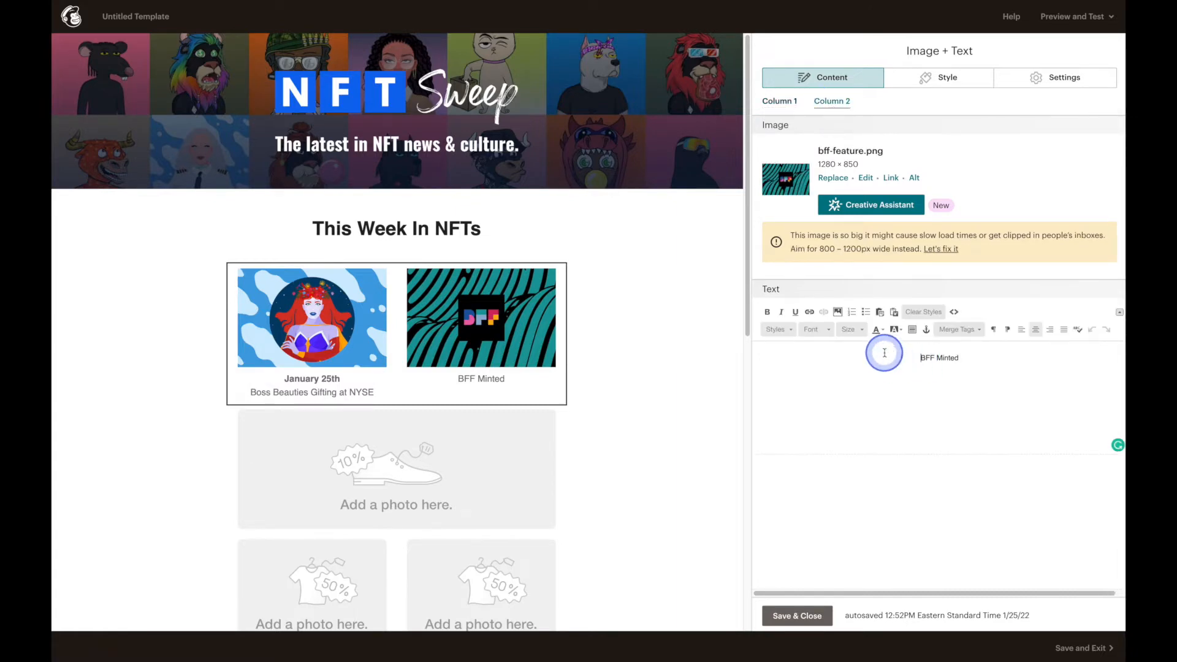
pyautogui.press('Return')
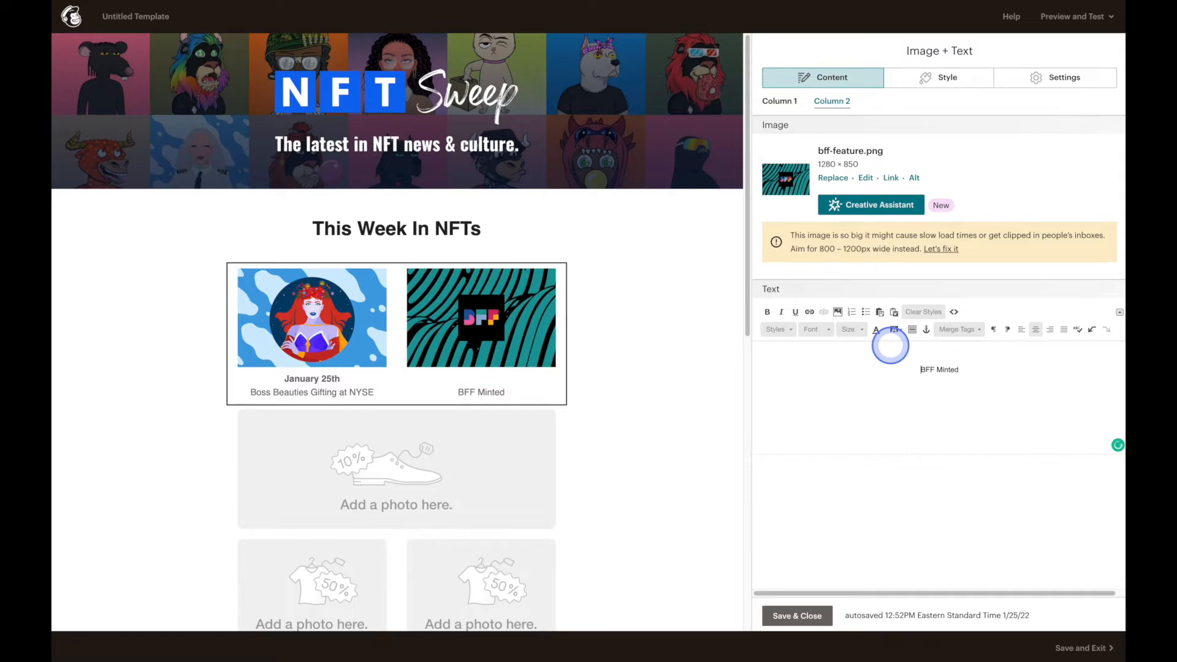
pyautogui.write('January 26th')
pyautogui.tripleClick(890, 346)
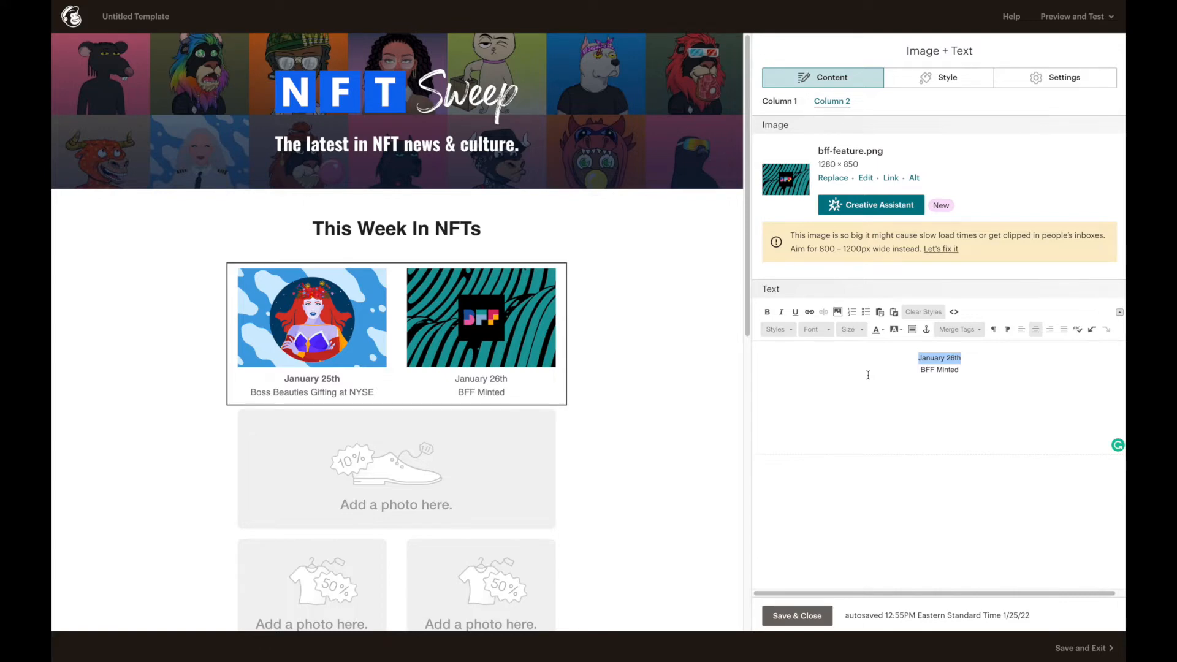
pyautogui.hotkey('ctrl', 'b')
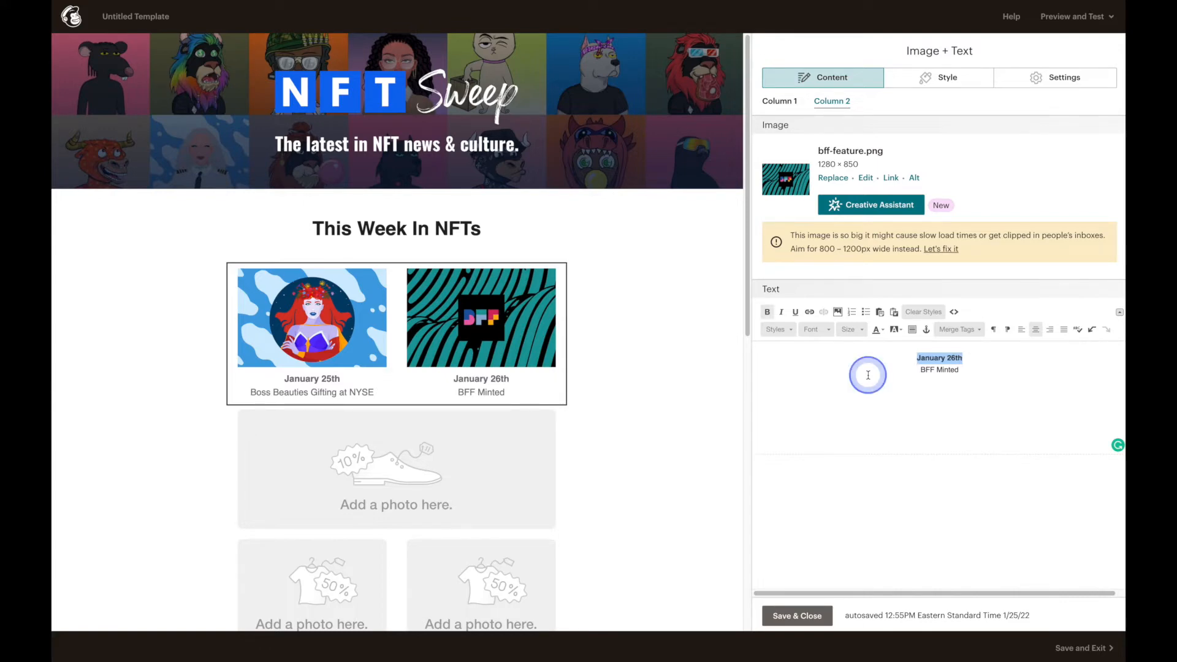
pyautogui.click(891, 179)
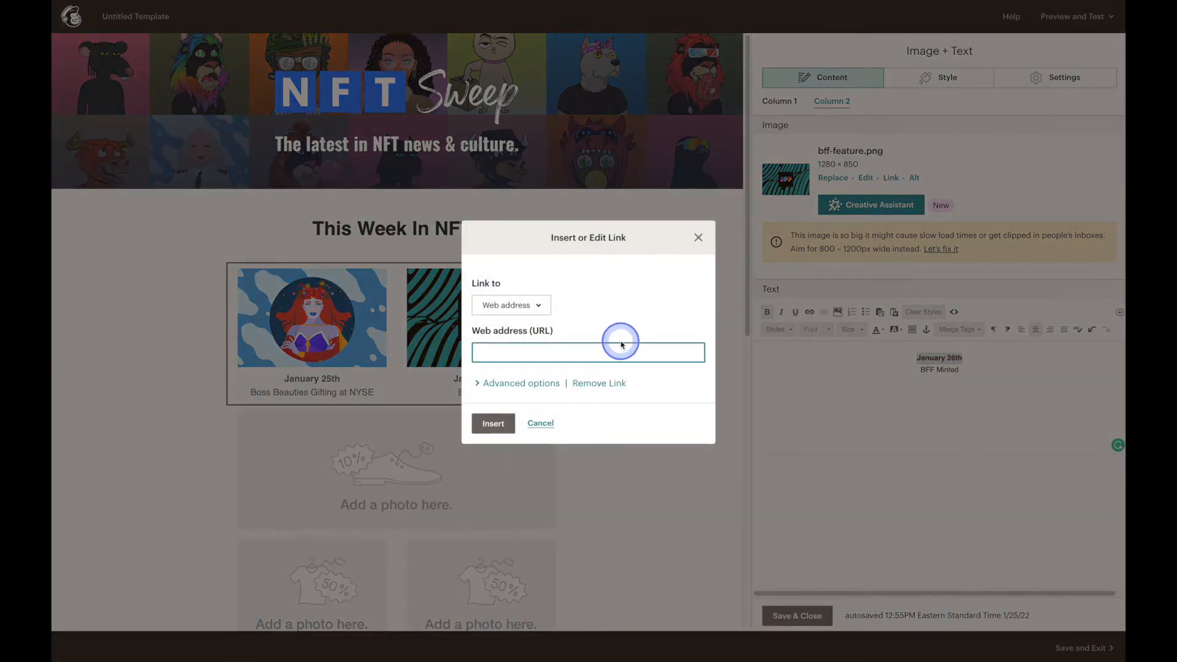
pyautogui.write('https://nftsweep.io/events/bff-minted/')
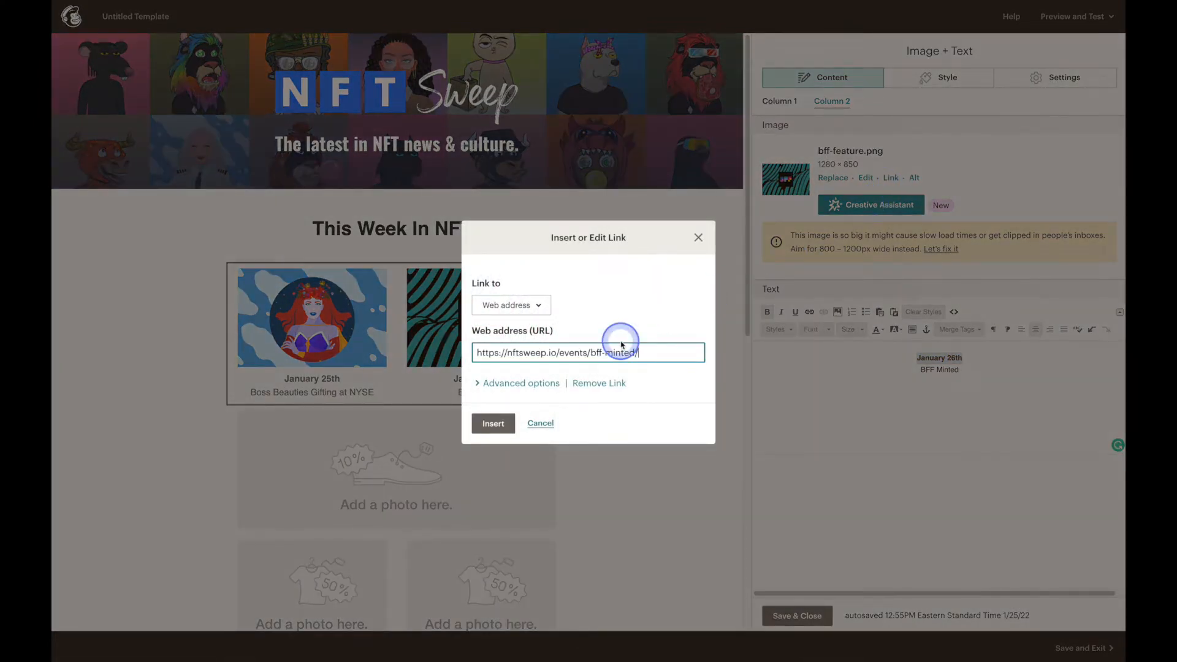
pyautogui.click(497, 422)
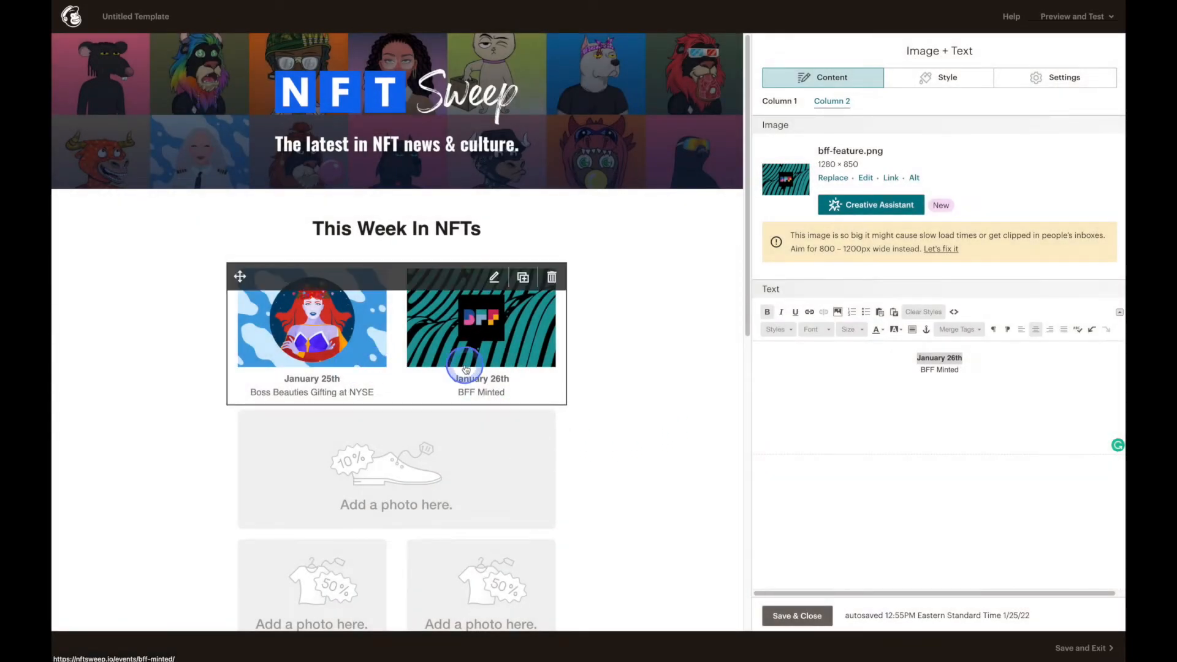
pyautogui.click(628, 400)
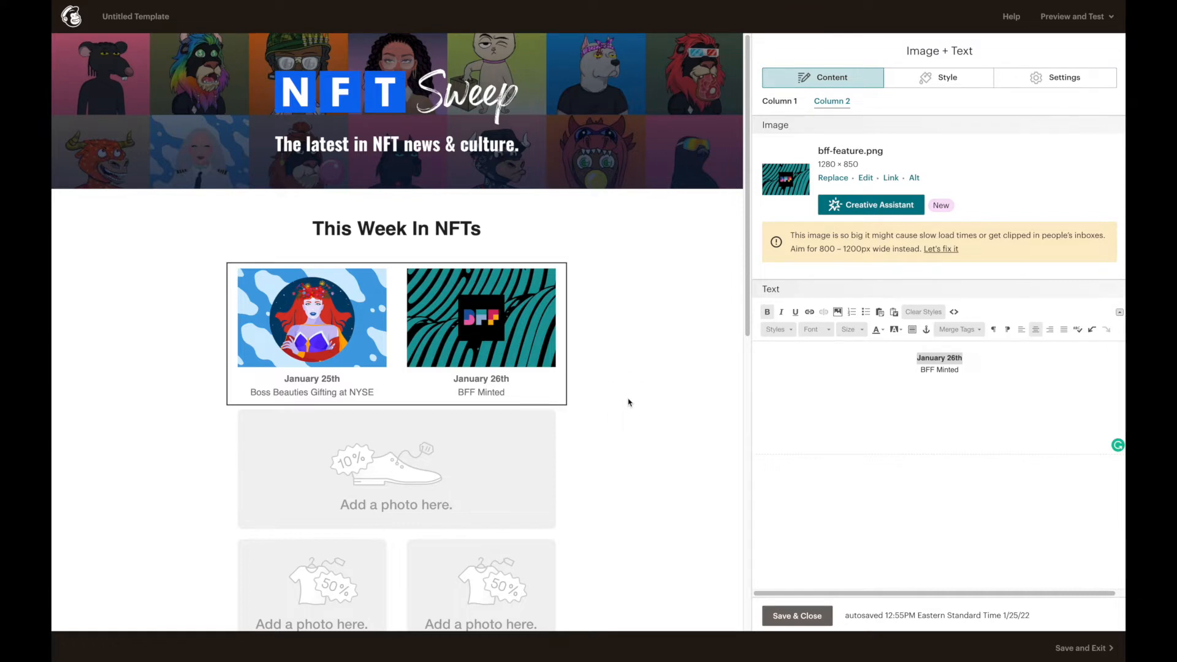
pyautogui.click(628, 402)
pyautogui.click(777, 616)
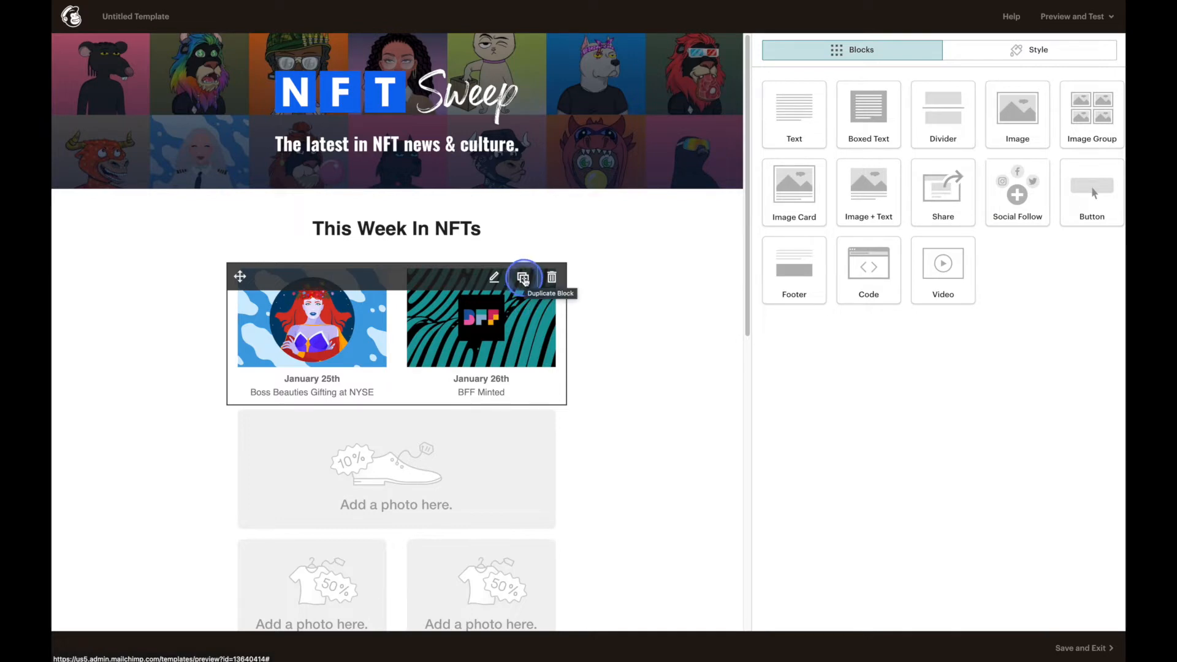
# Duplicate the two-column Image + Text block under the "This Week In NFTs" heading.
pyautogui.click(524, 279)
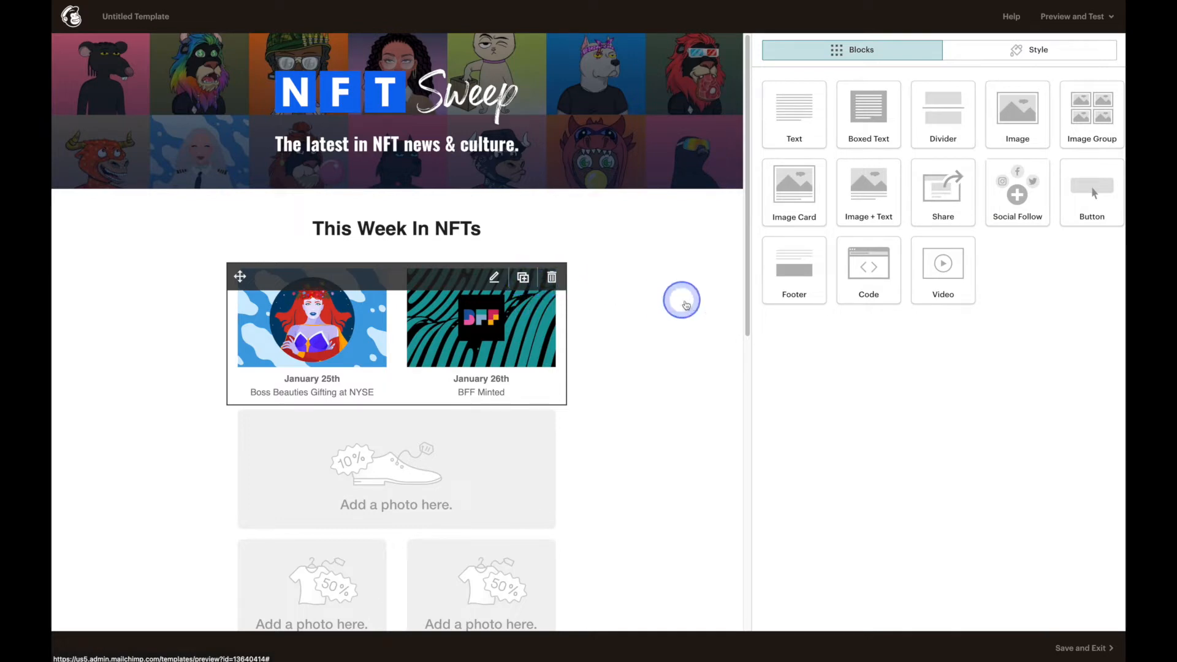
pyautogui.scroll(-5, 663, 297)
pyautogui.moveTo(746, 341); pyautogui.dragTo(631, 259)
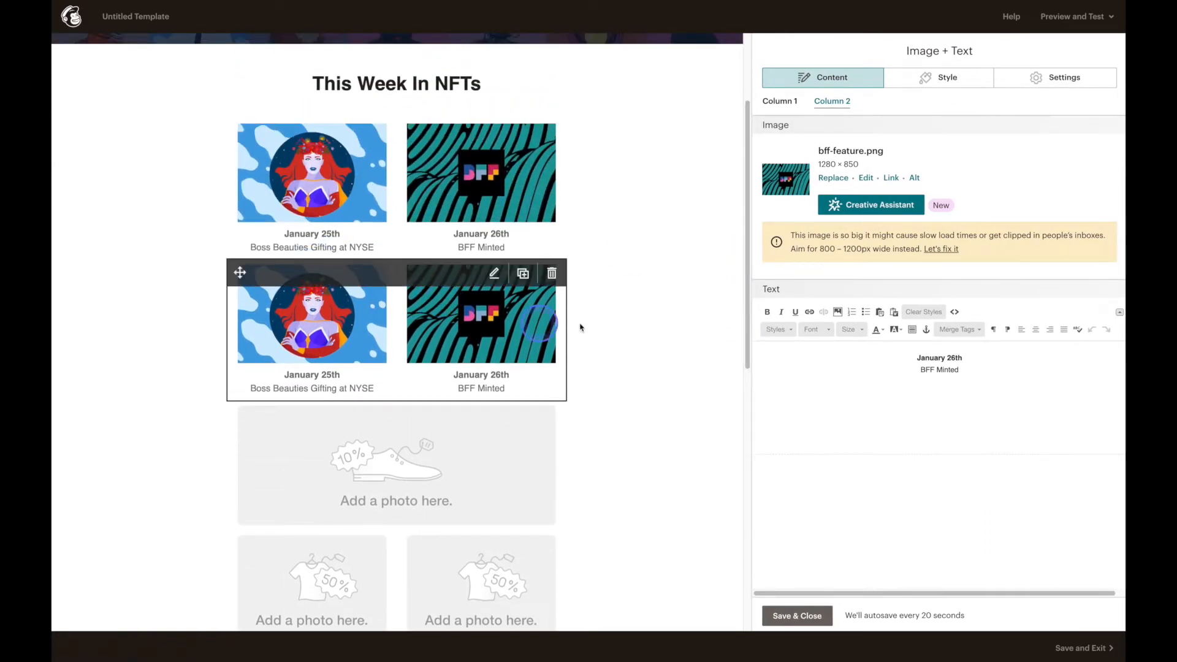
# Replace the column 1 image of the duplicated block by uploading cool-pets-feature.png.
pyautogui.click(774, 102)
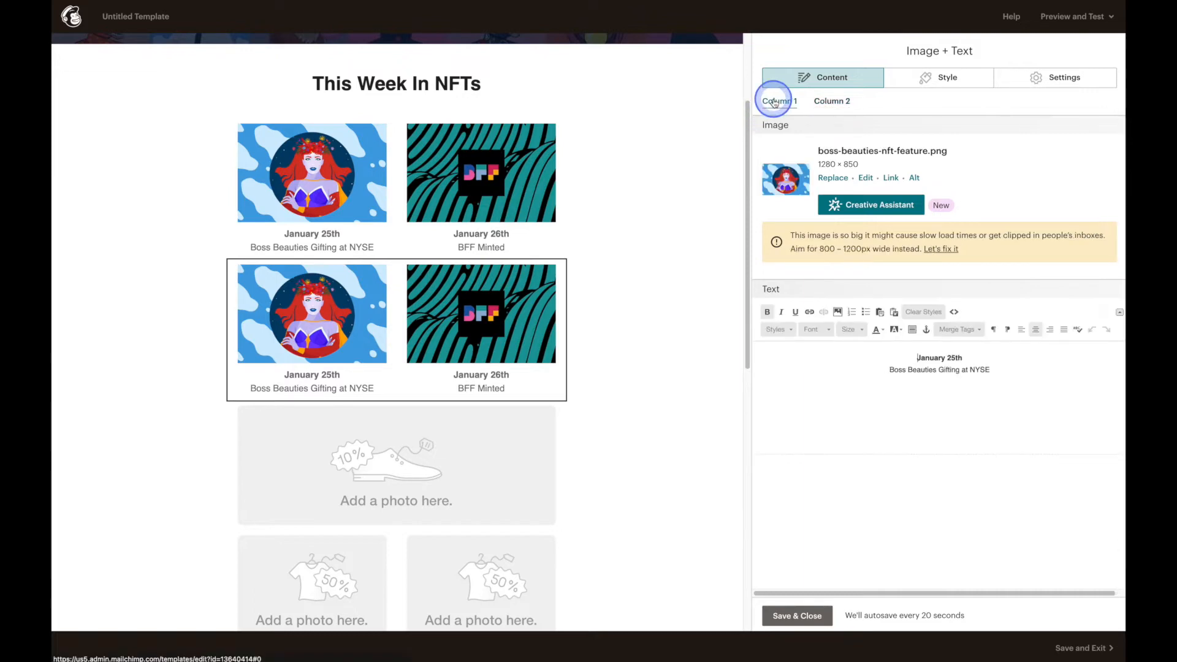
pyautogui.click(828, 179)
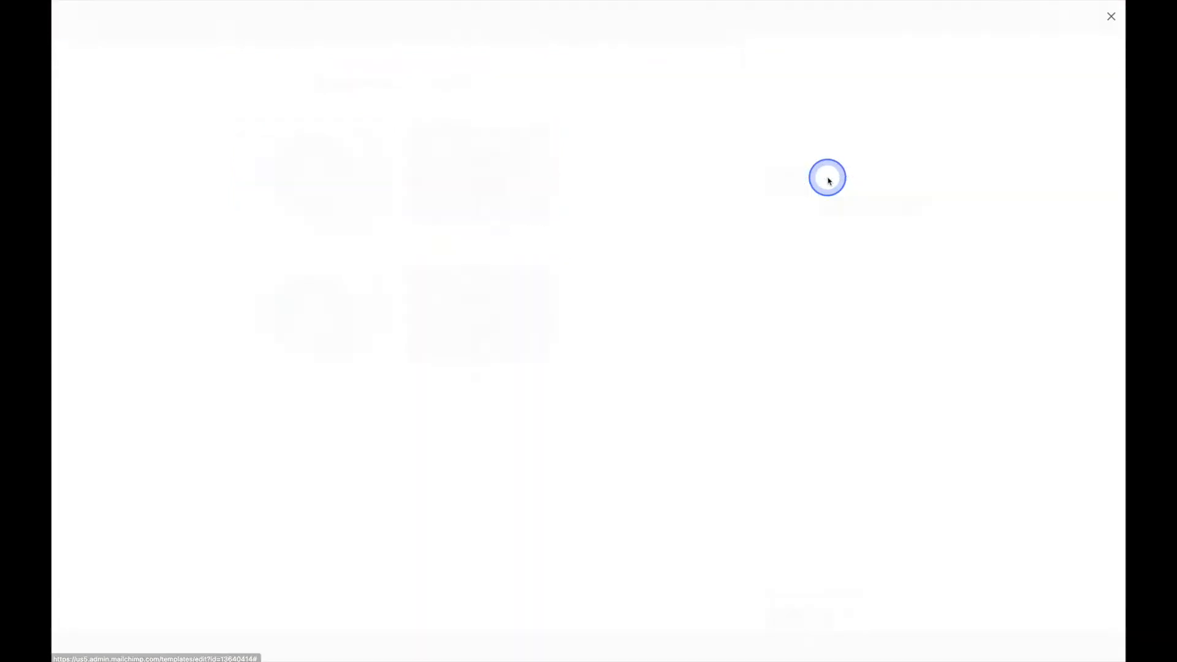
pyautogui.click(1065, 60)
pyautogui.doubleClick(611, 263)
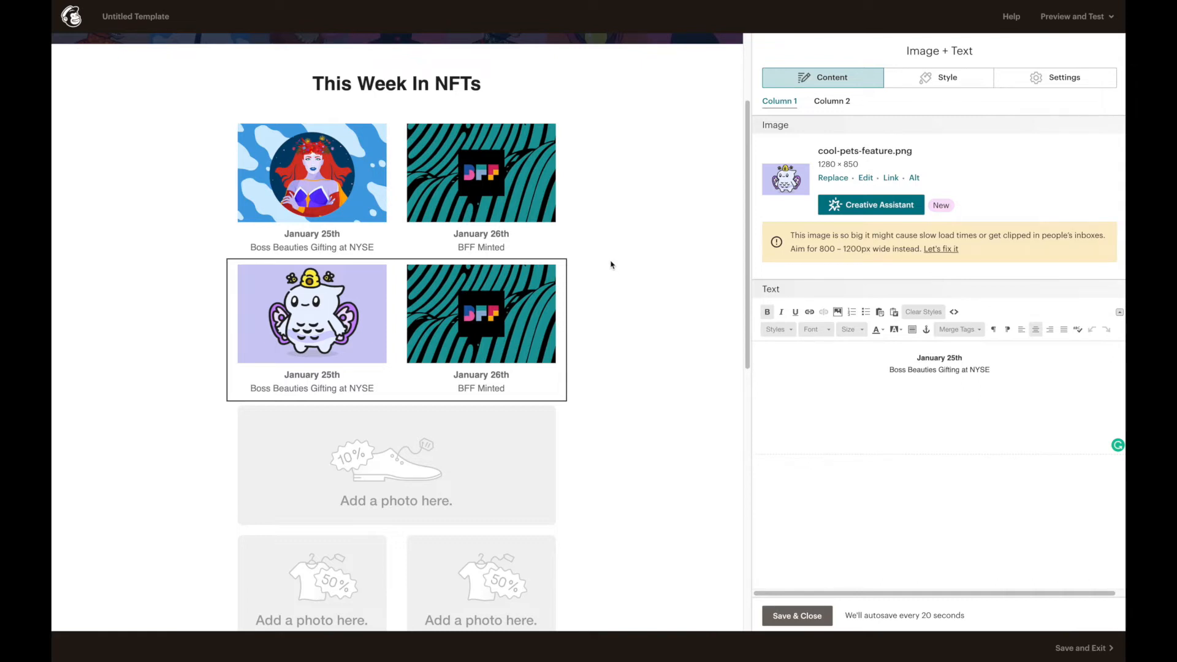
# Change the duplicated block's column 1 caption to "January 28th" with "Cool Cats Pets Drop" beneath it.
pyautogui.click(920, 354)
pyautogui.click(955, 360)
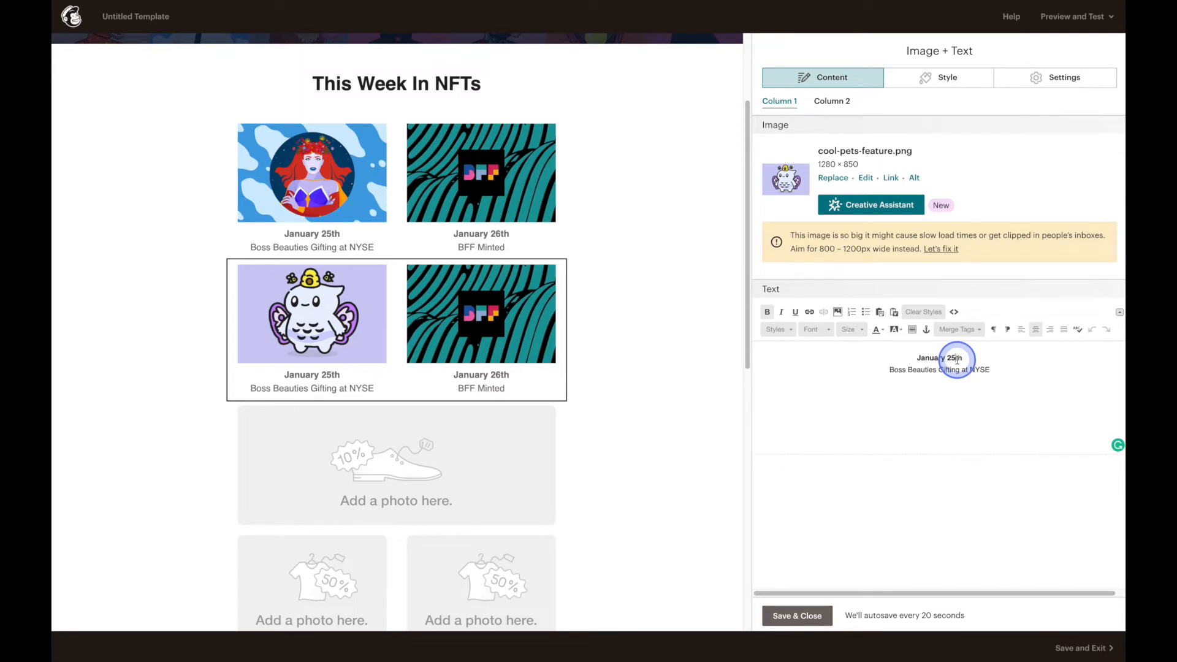
pyautogui.press('BackSpace')
pyautogui.write('8')
pyautogui.tripleClick(987, 359)
pyautogui.write('Cats Pets Drop')
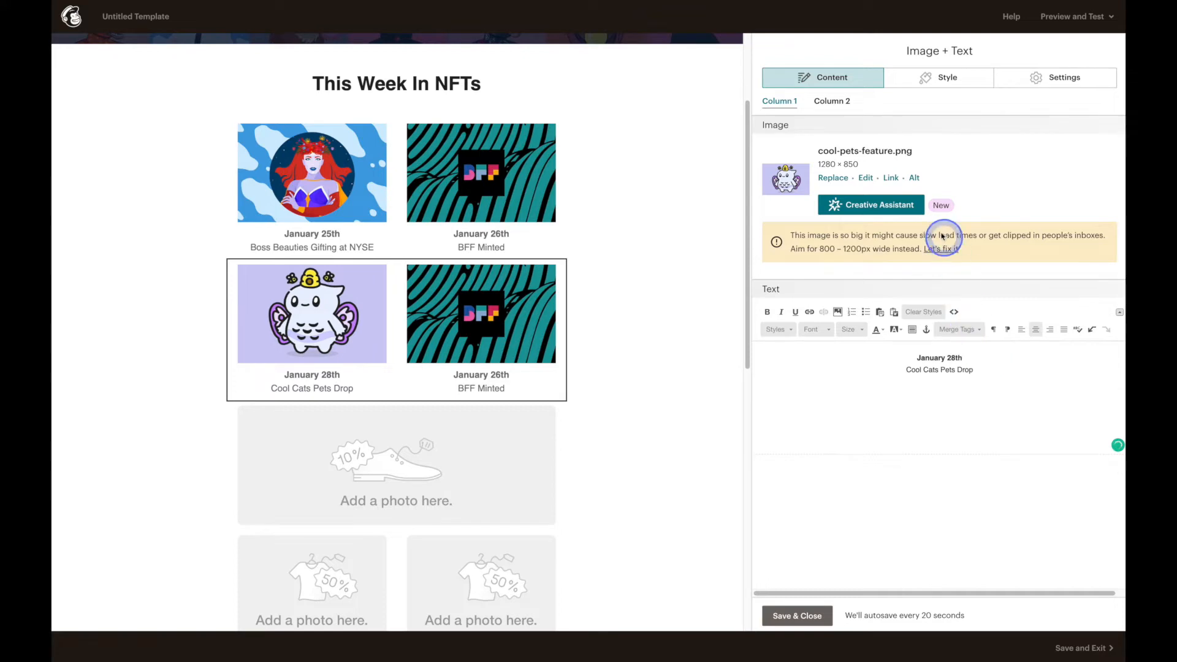
pyautogui.click(891, 178)
pyautogui.tripleClick(611, 351)
pyautogui.write('https://nftsweep.io/events/cool-cats-pets-drop/')
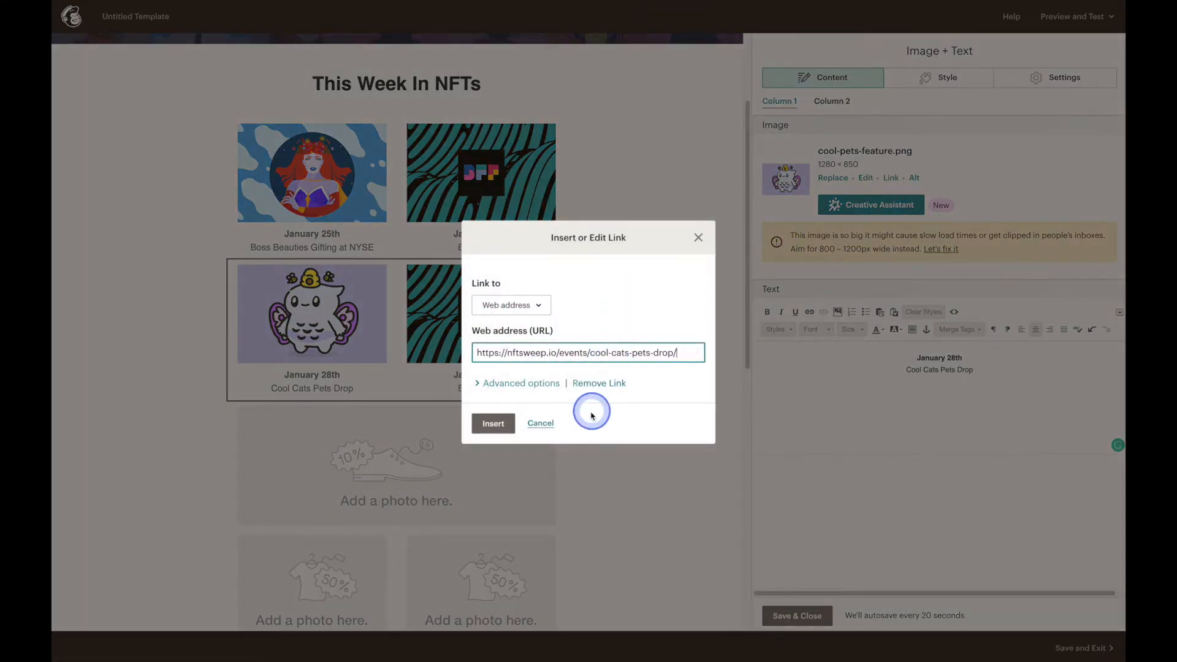
pyautogui.click(509, 422)
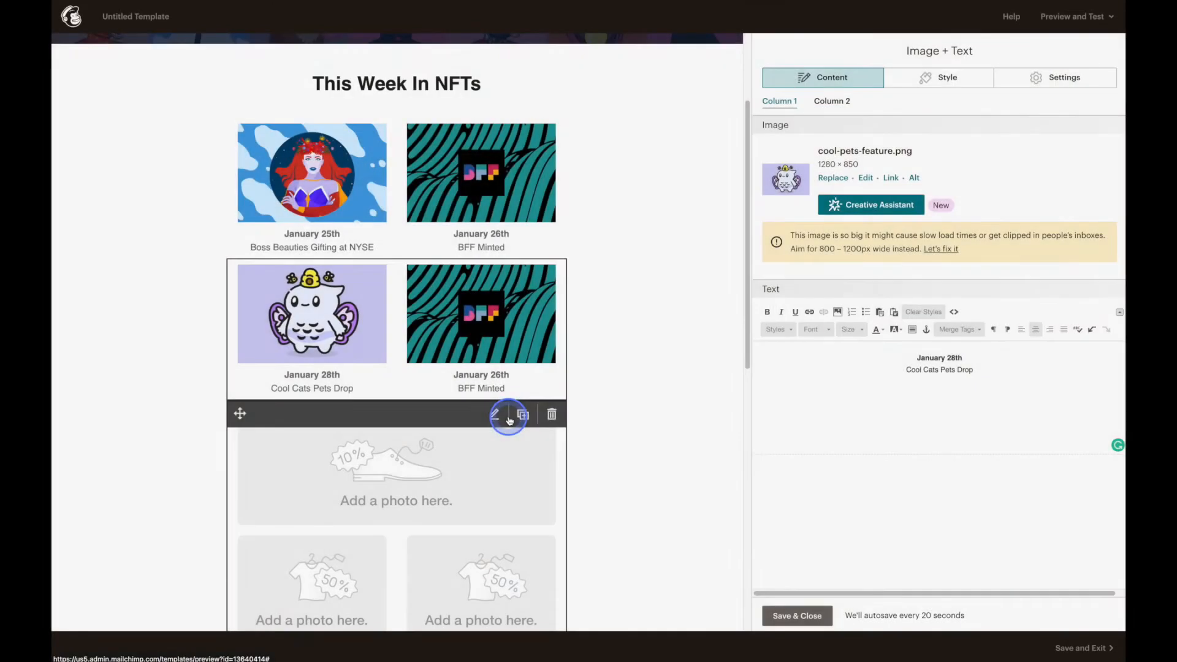
# Replace the duplicated block's column 2 image with lazy-lions-hoodie-wide.png and change its caption to "January 29th" and "Lazy Lions 2022 Roadmap".
pyautogui.click(830, 102)
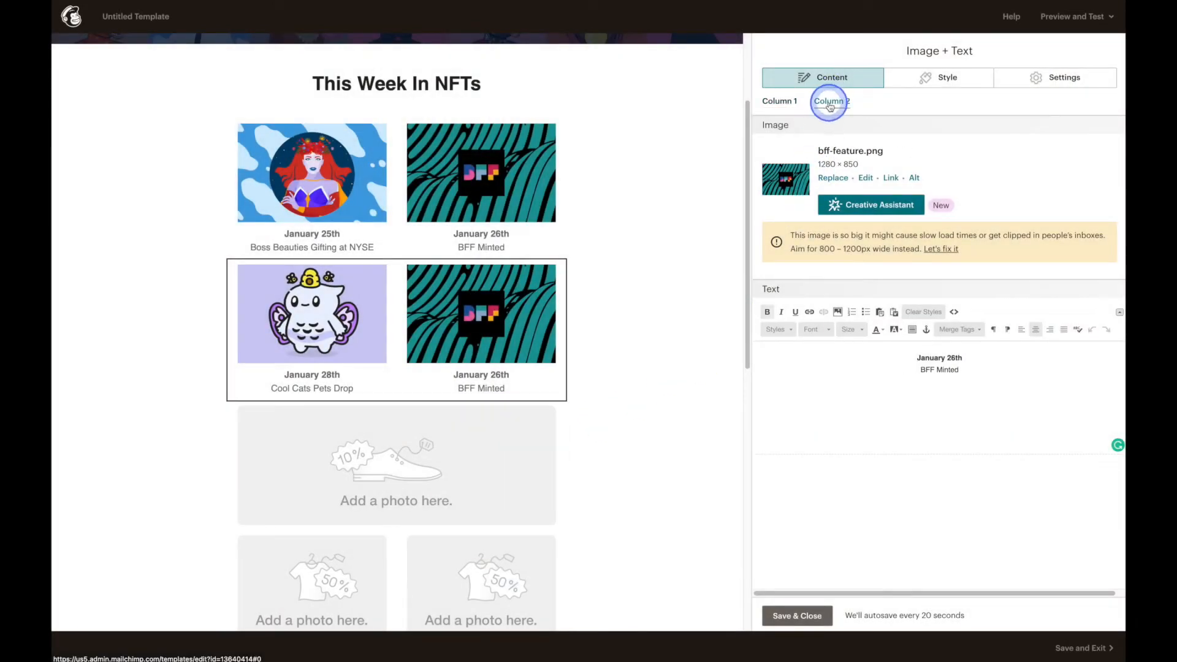
pyautogui.click(833, 178)
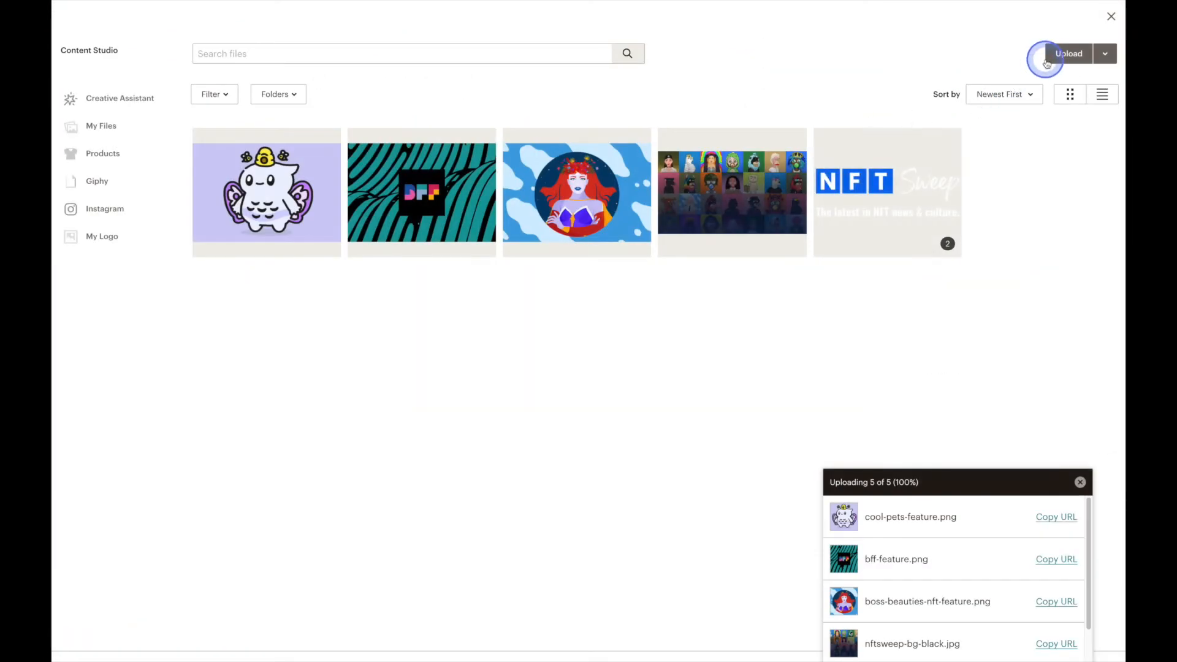
pyautogui.click(1050, 61)
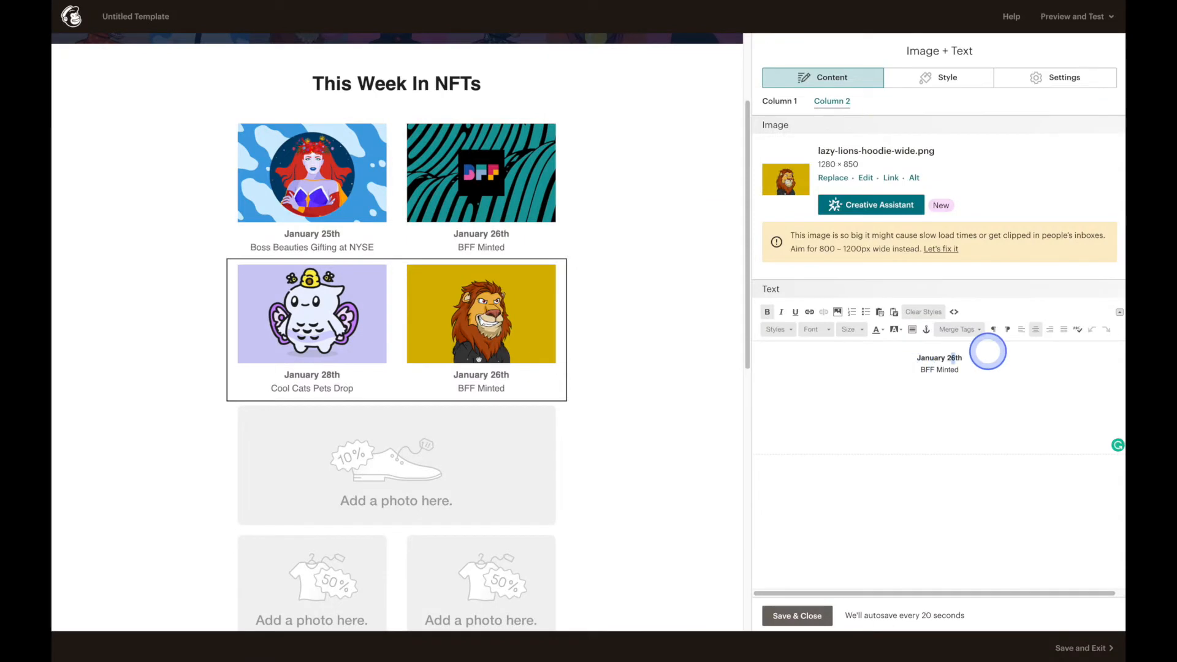
pyautogui.press('shift+super+Left')
pyautogui.write('Lazy Lions 2022 Roadmap')
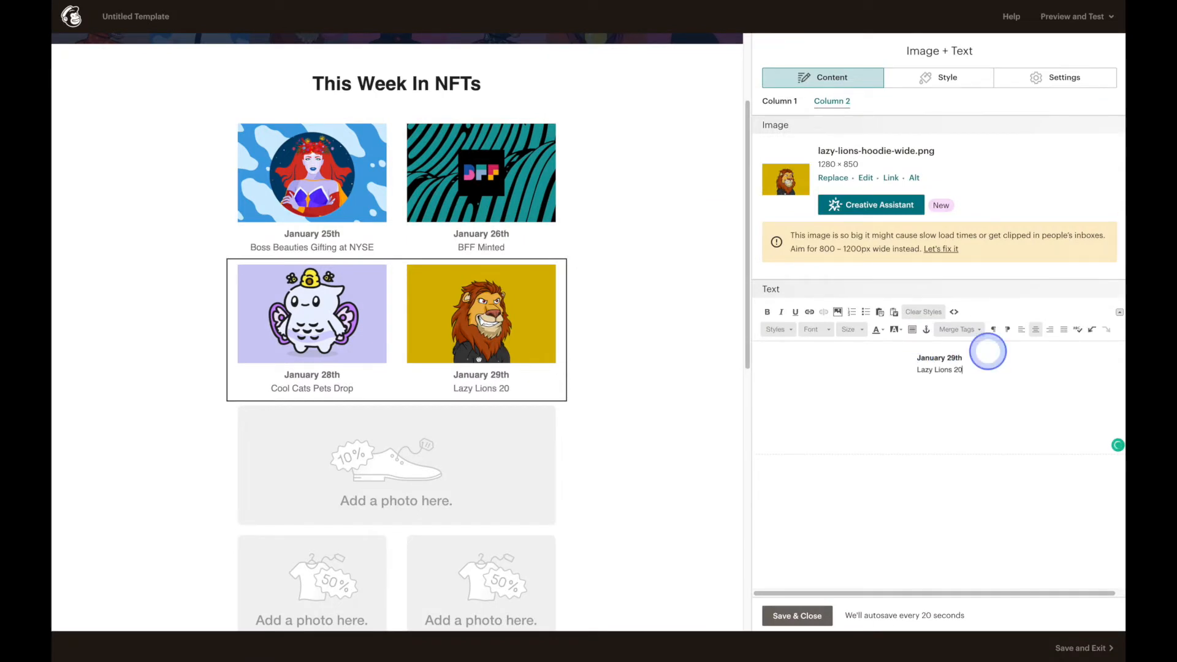
pyautogui.click(891, 178)
pyautogui.press('super+a')
pyautogui.write('https://nftsweep.io/events/lazy-lions-2022-roadmap-release/')
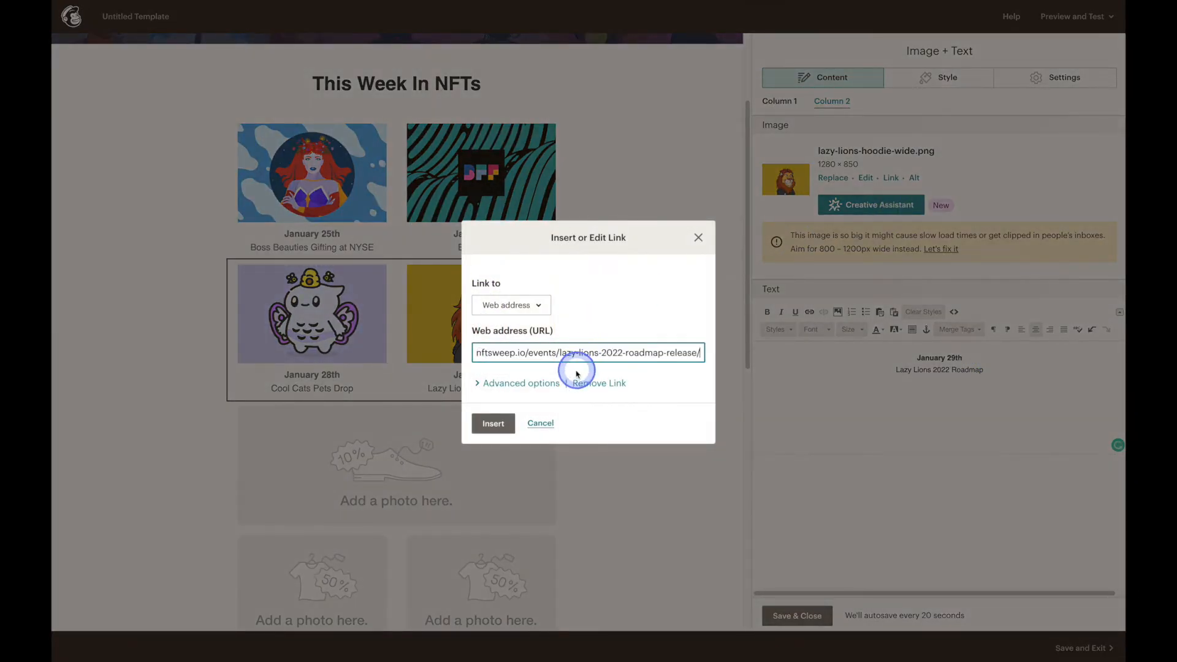
pyautogui.click(506, 423)
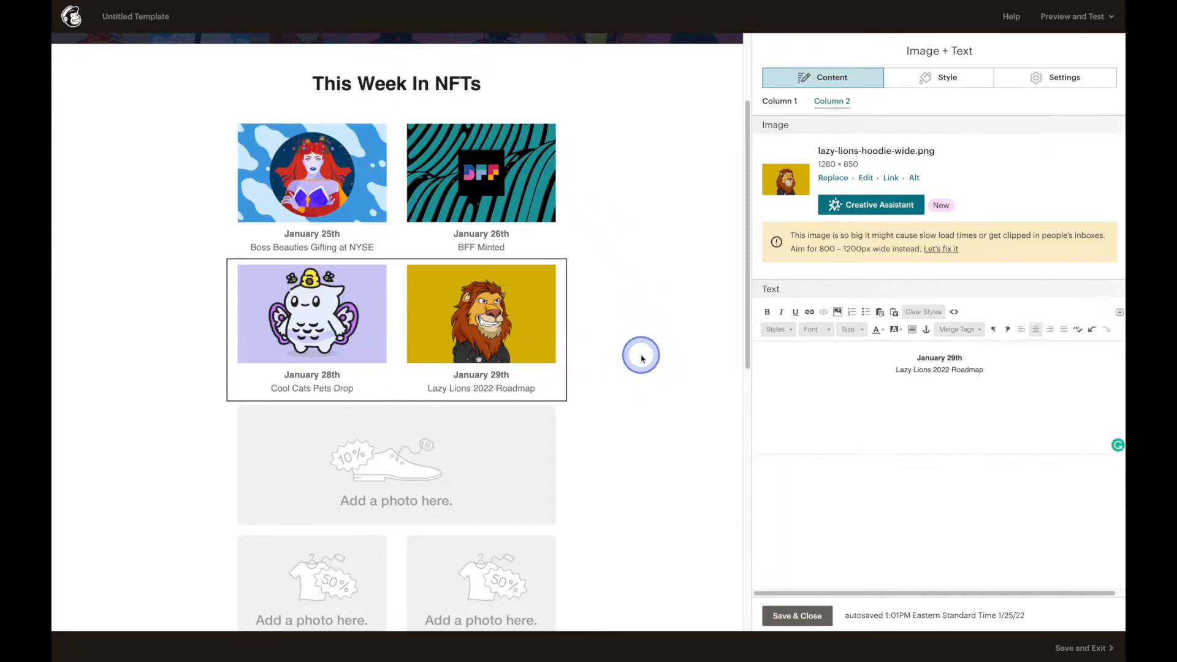
pyautogui.click(767, 614)
# Preview the template's header and event blocks in the desktop and mobile layouts, and return to the editor.
pyautogui.moveTo(748, 352); pyautogui.dragTo(738, 244)
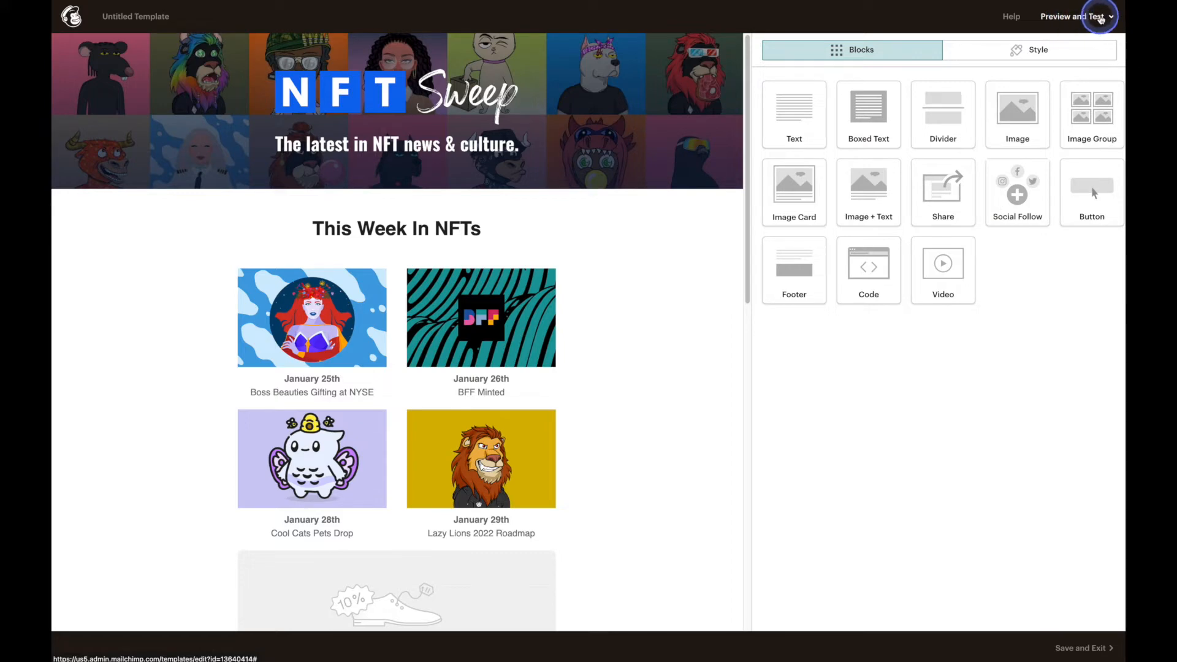
pyautogui.click(1101, 19)
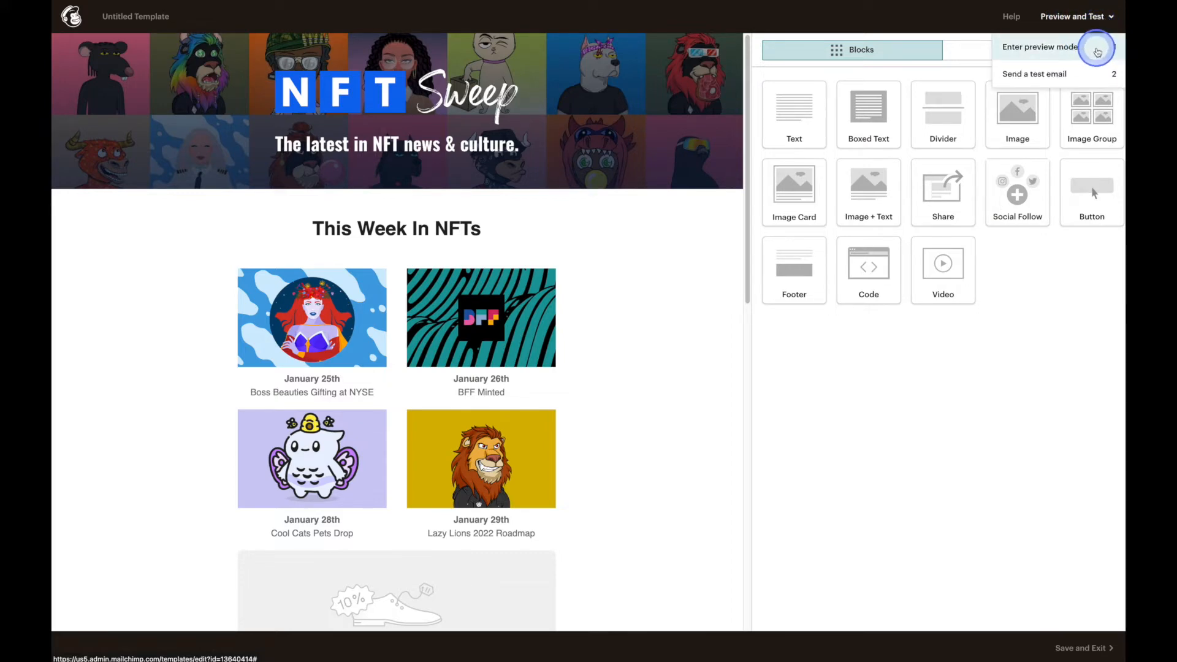
pyautogui.click(1089, 76)
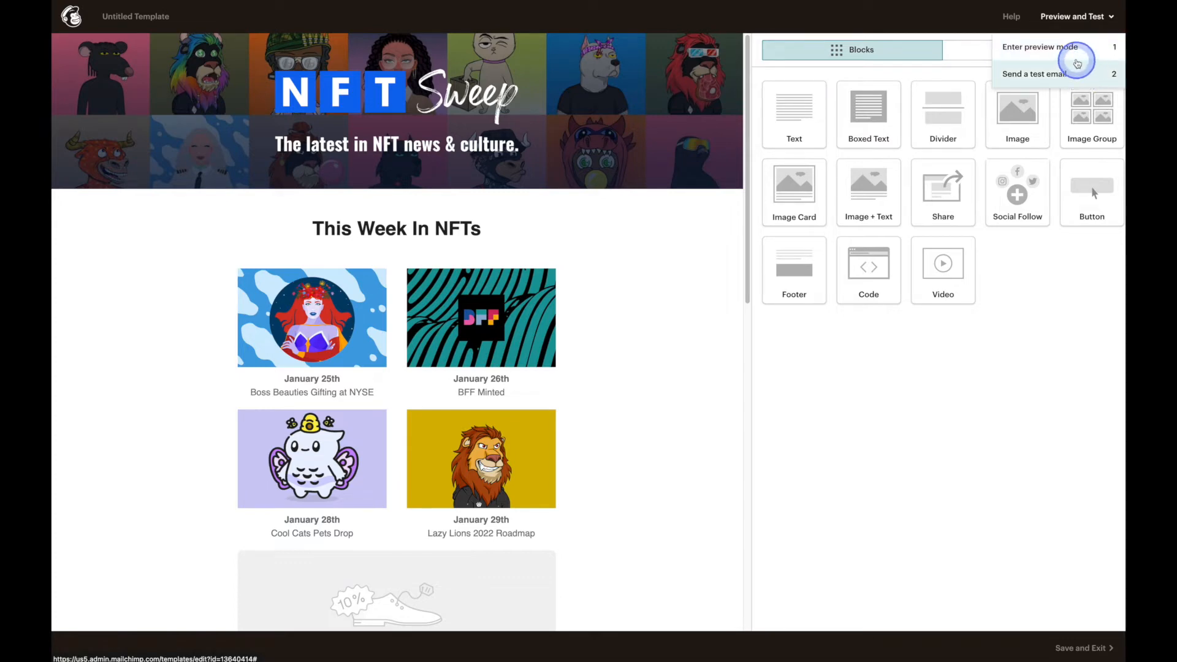
pyautogui.click(1087, 50)
pyautogui.click(1088, 49)
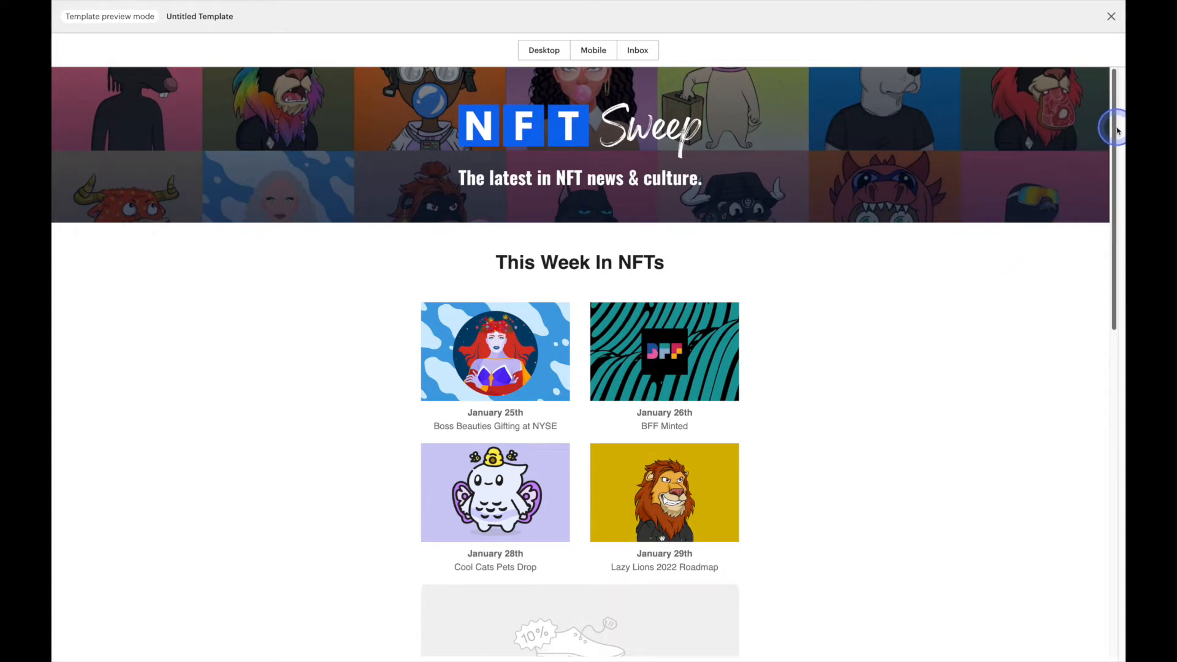
pyautogui.moveTo(1114, 128); pyautogui.dragTo(1072, 110)
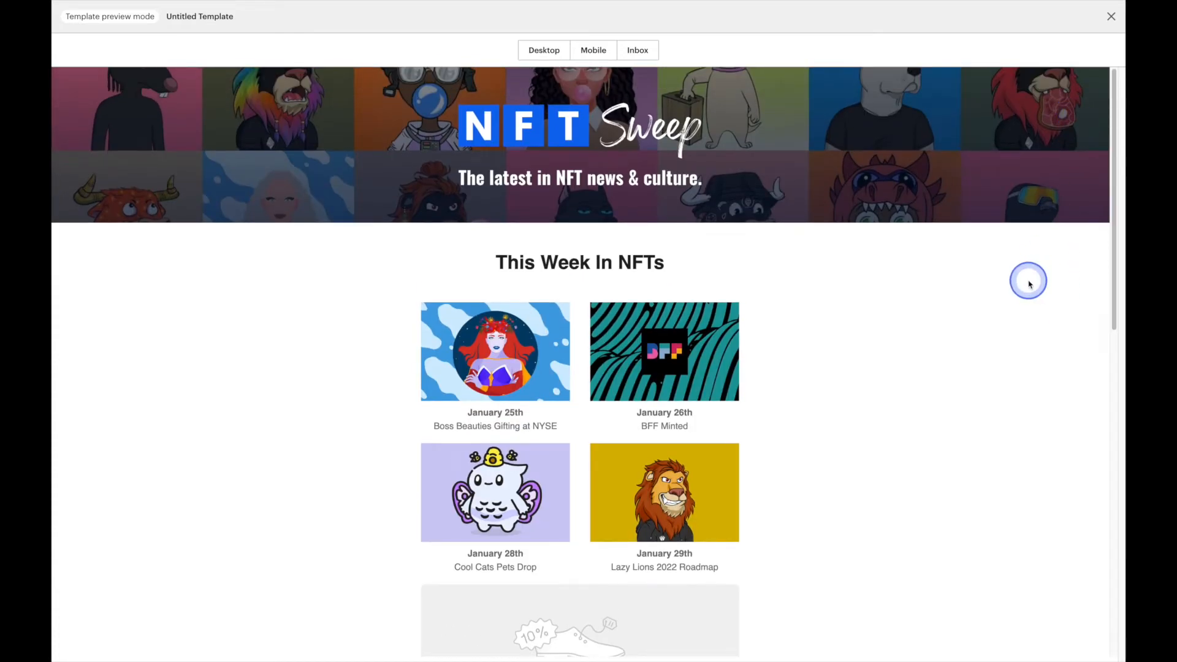
pyautogui.click(591, 52)
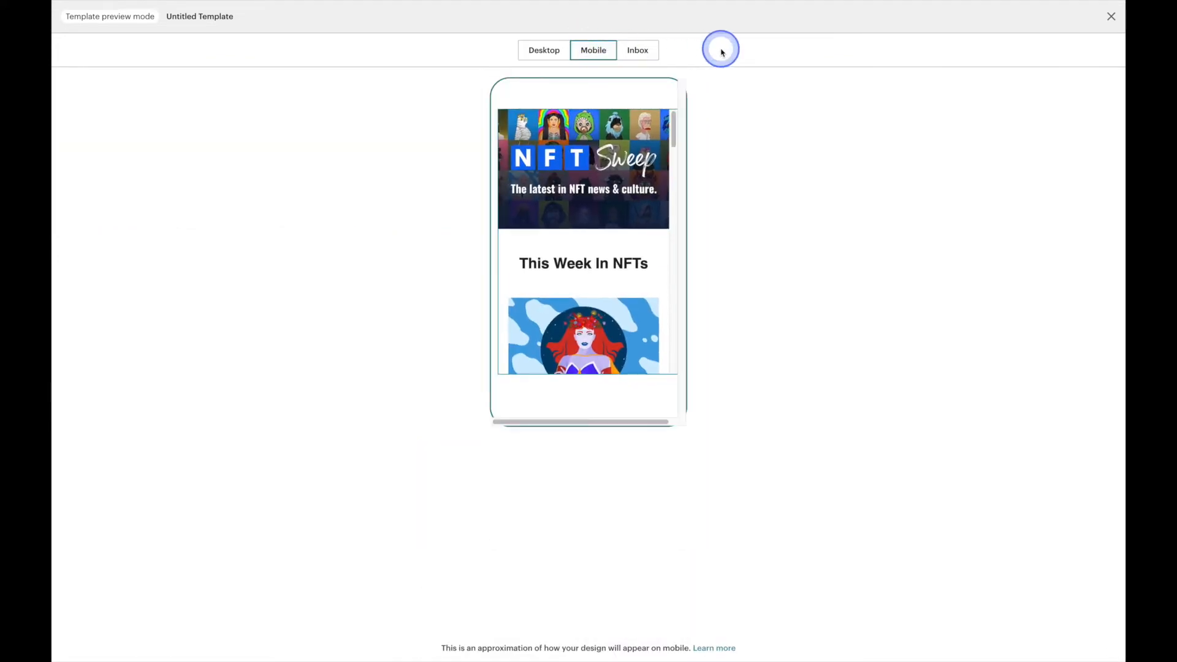
pyautogui.moveTo(674, 129); pyautogui.dragTo(726, 127)
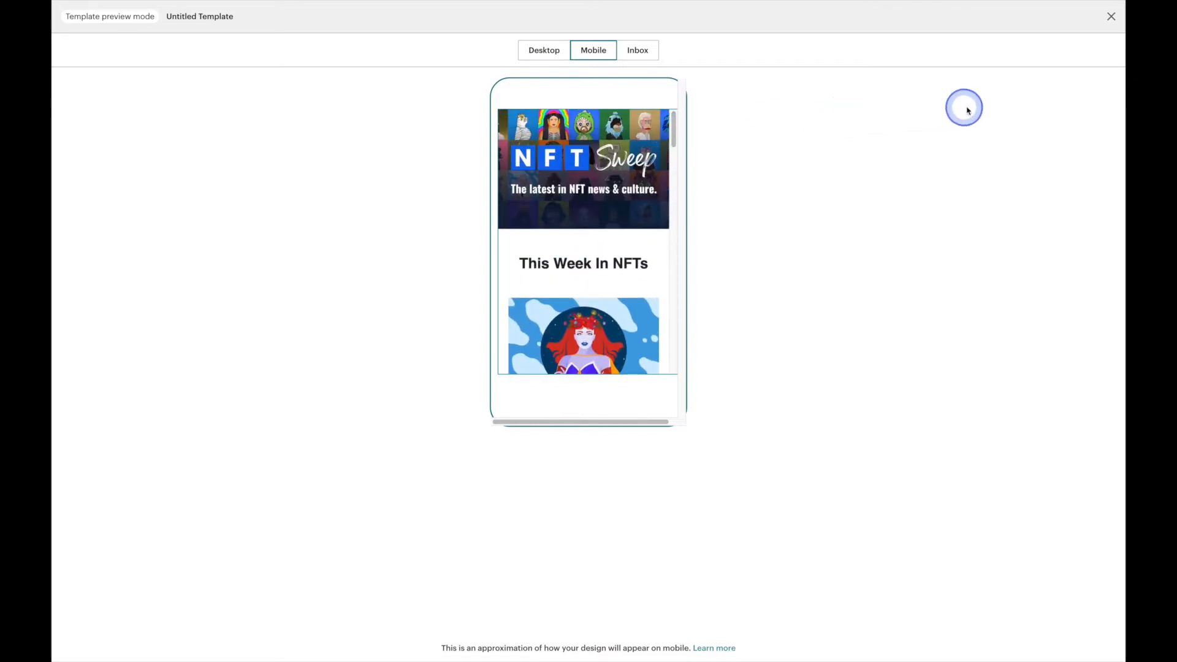
pyautogui.click(1112, 17)
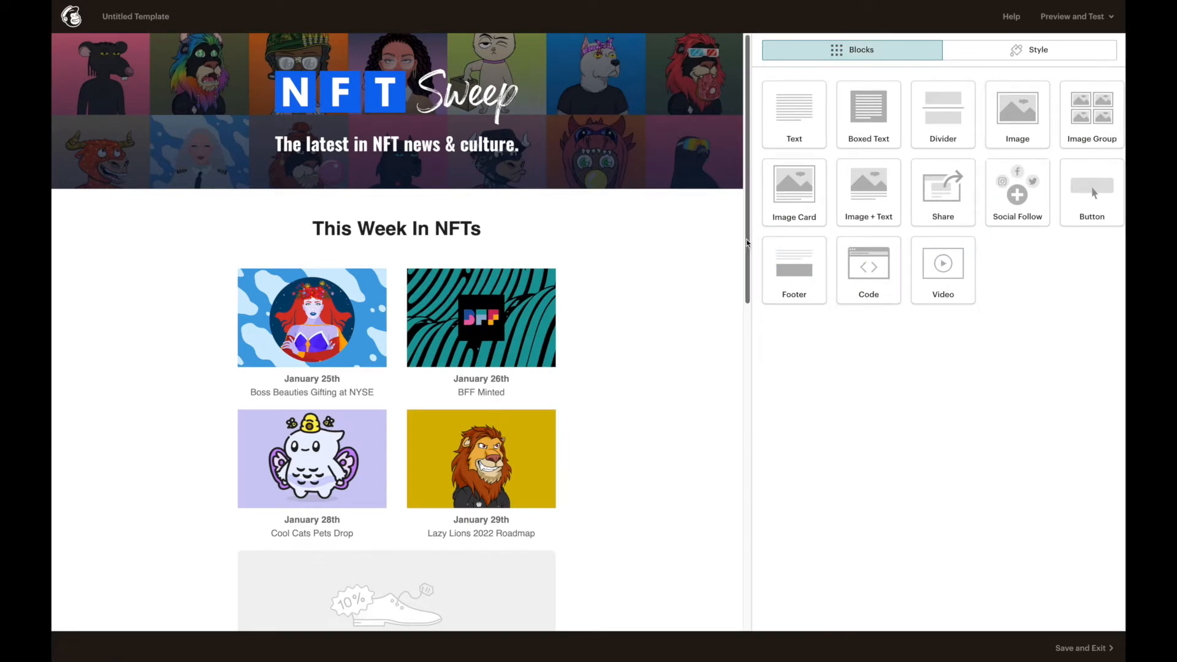
# Insert a Text block between the second row of event images and the large photo placeholder.
pyautogui.moveTo(747, 243); pyautogui.dragTo(747, 318)
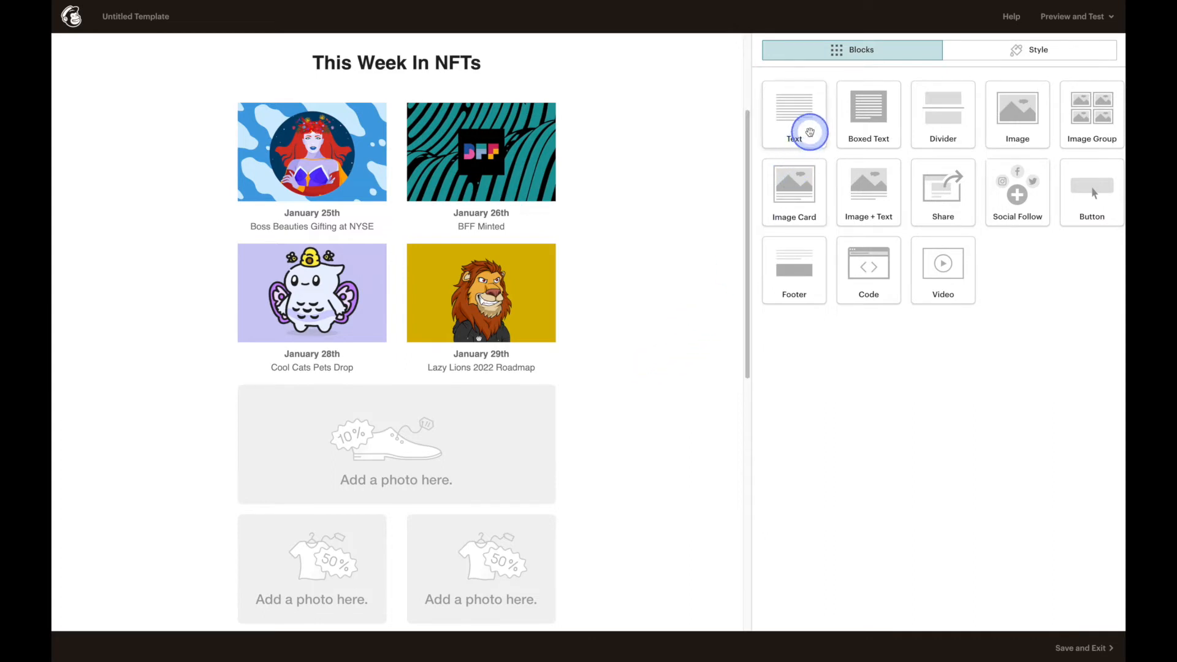
pyautogui.moveTo(812, 131); pyautogui.dragTo(409, 393)
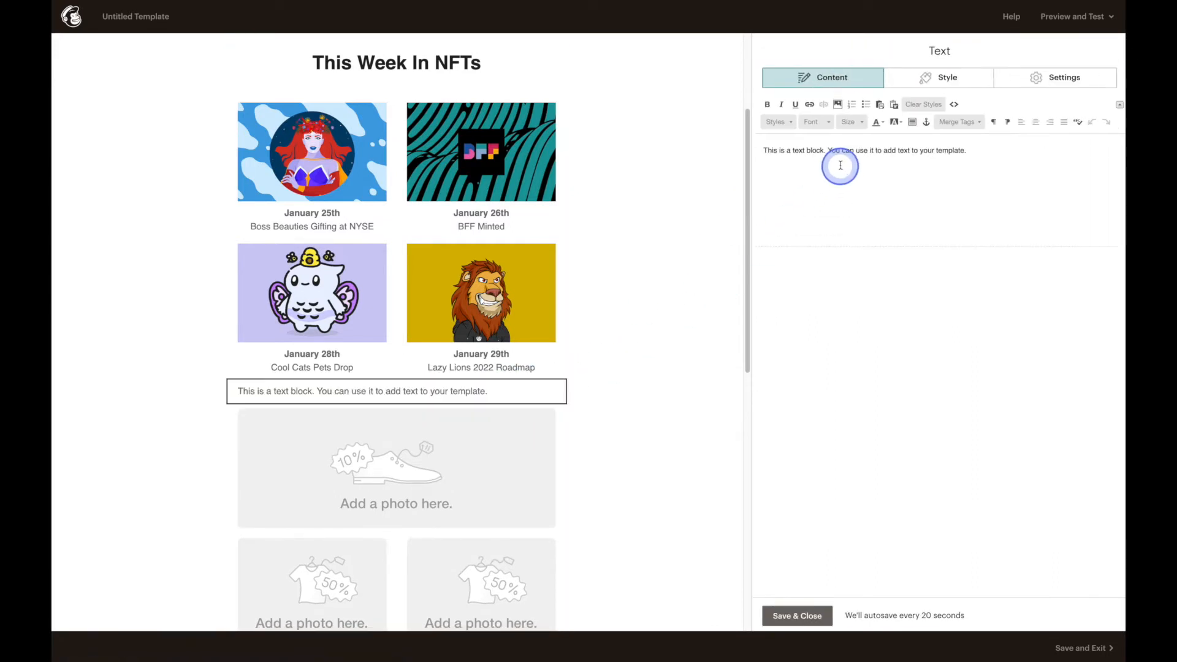
# Replace the new text block's placeholder text with "Latest Blog Posts" and format it as heading 2.
pyautogui.tripleClick(838, 153)
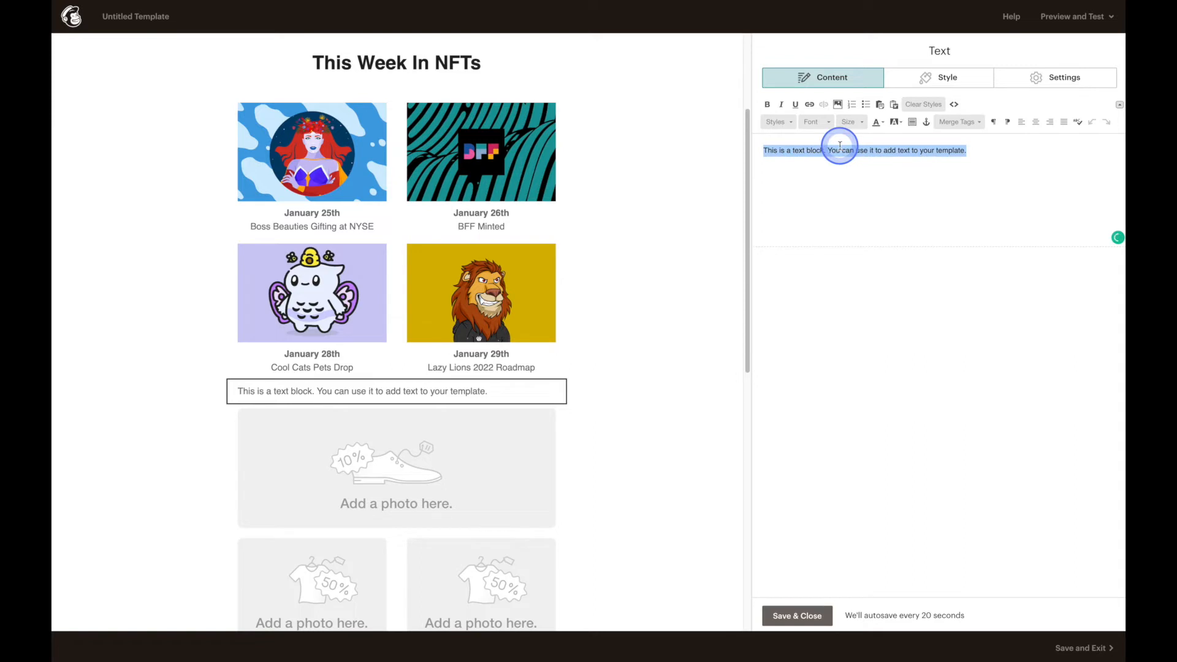
pyautogui.write('Latest Blog Posts')
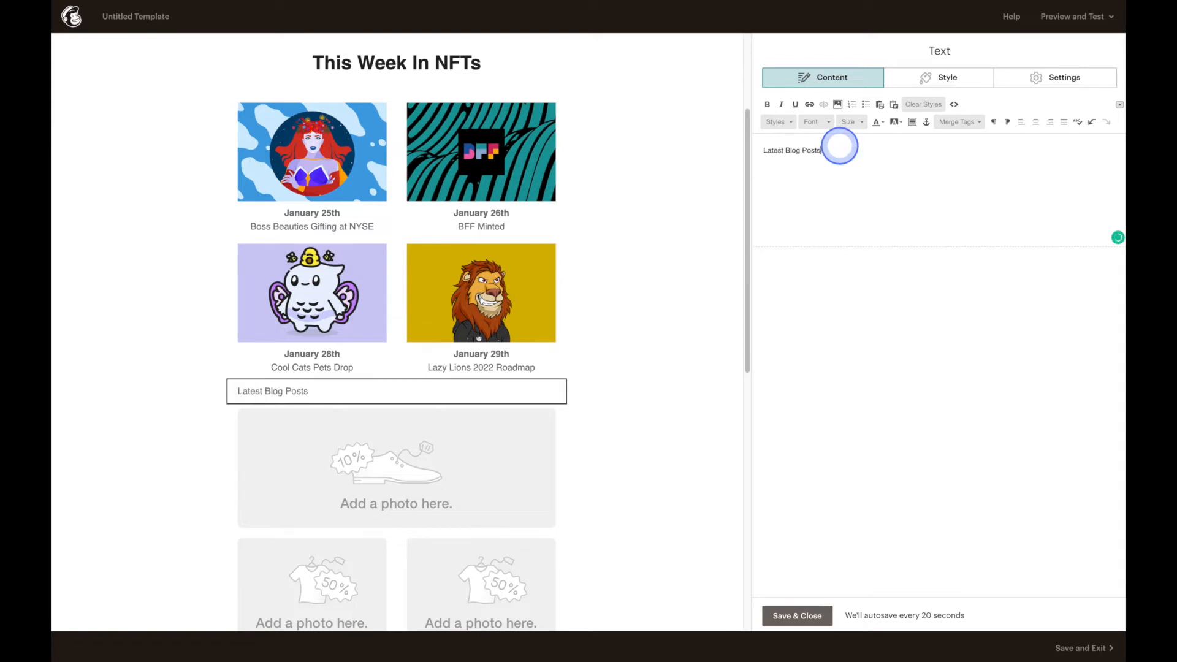
pyautogui.moveTo(837, 149); pyautogui.dragTo(783, 150)
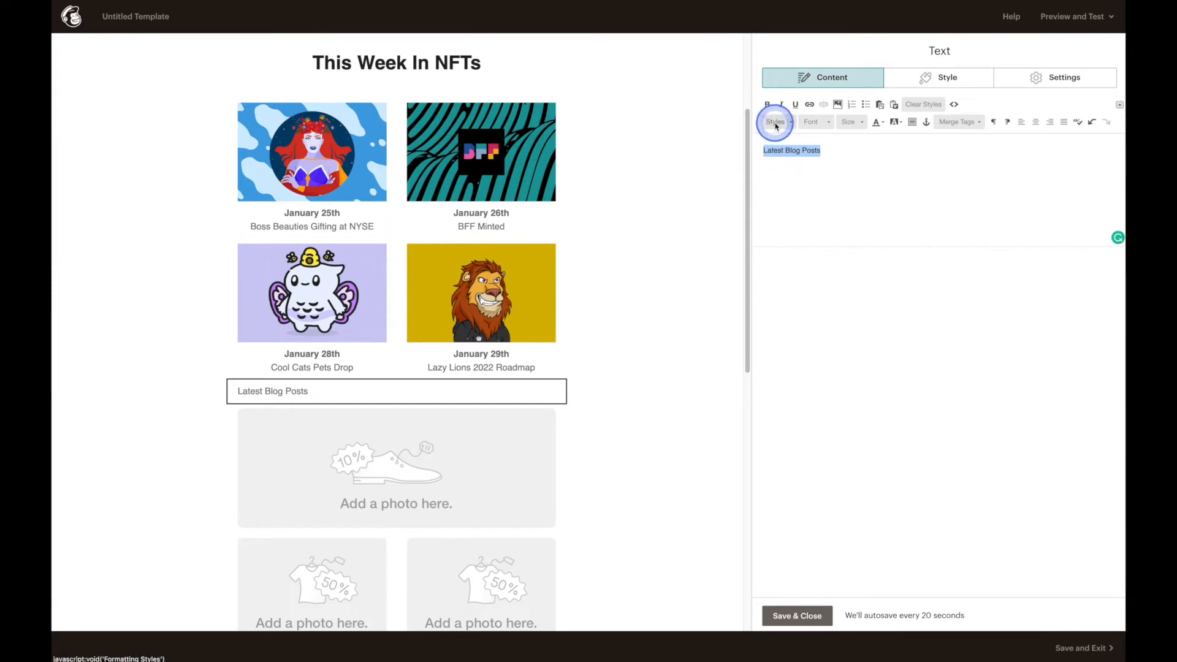
pyautogui.click(773, 121)
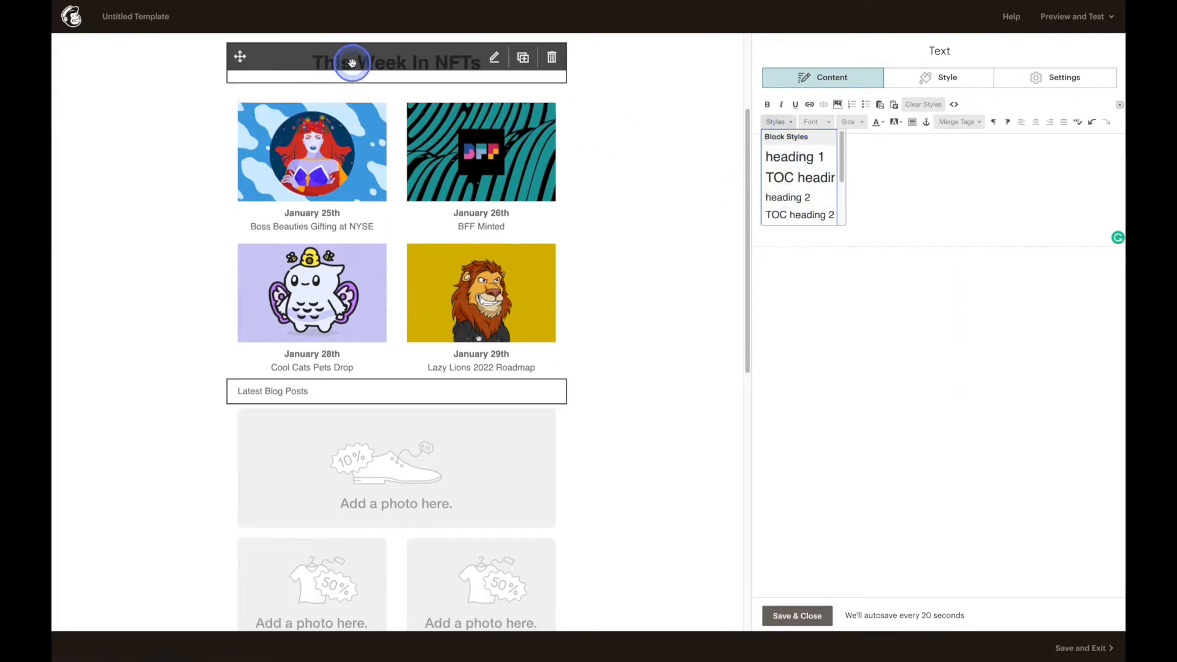
pyautogui.click(801, 197)
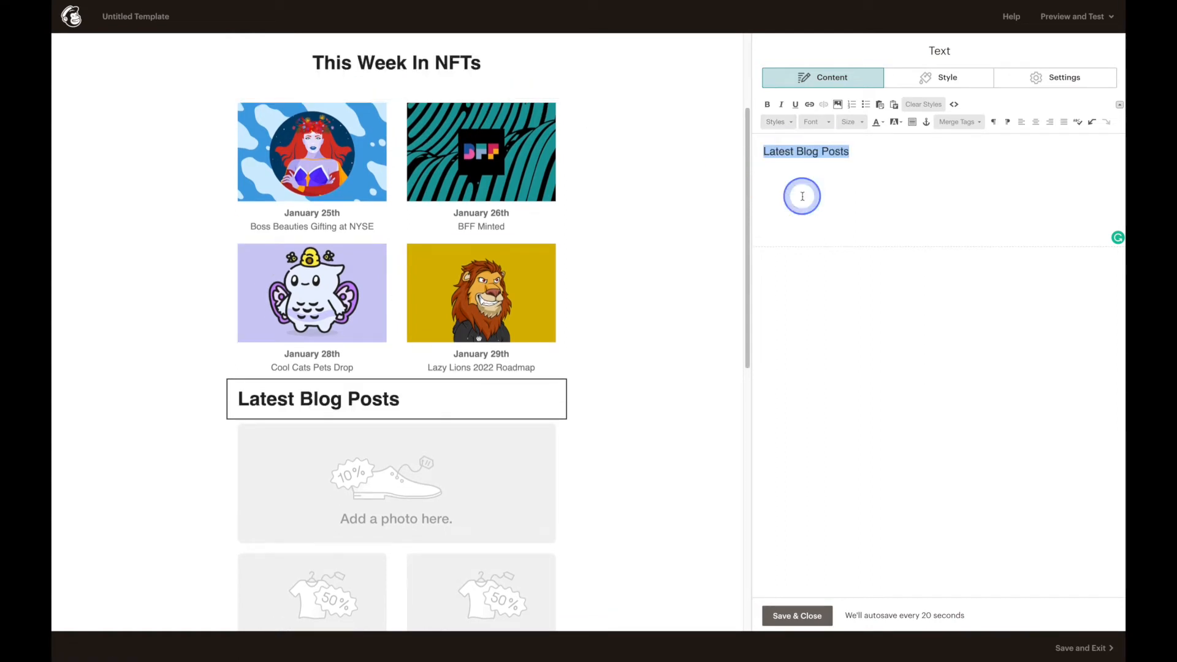
# Change "Latest Blog Posts" to a smaller heading style, center it, and save and close the block.
pyautogui.click(789, 122)
pyautogui.scroll(-2, 822, 178)
pyautogui.click(799, 194)
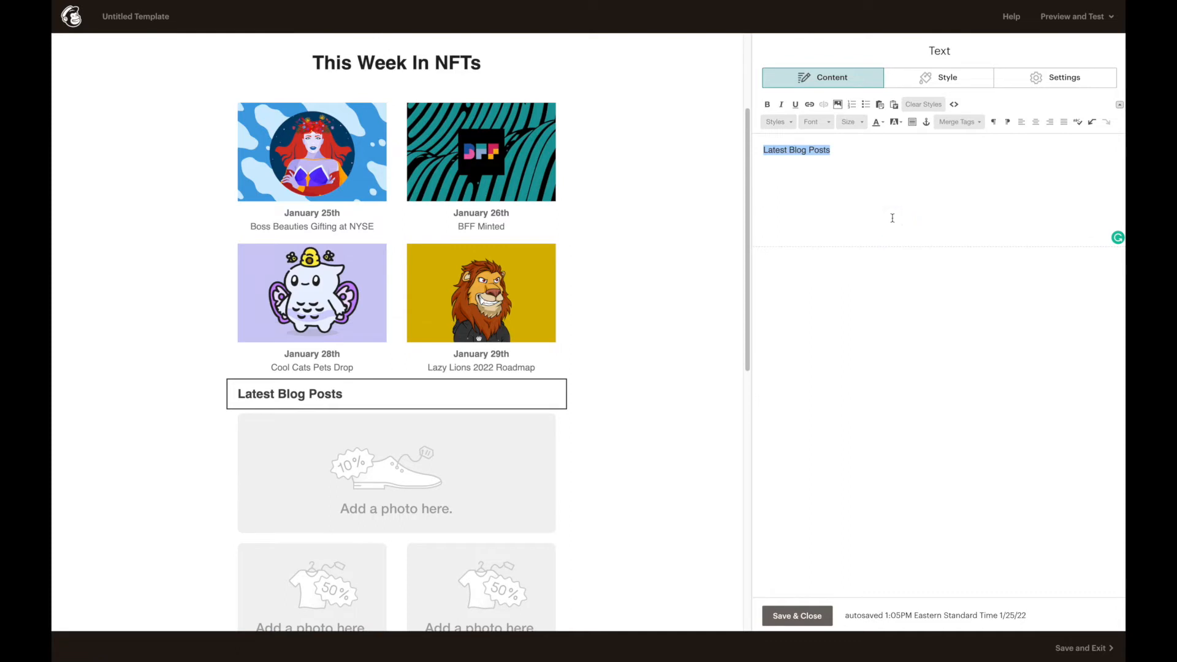
pyautogui.click(1037, 123)
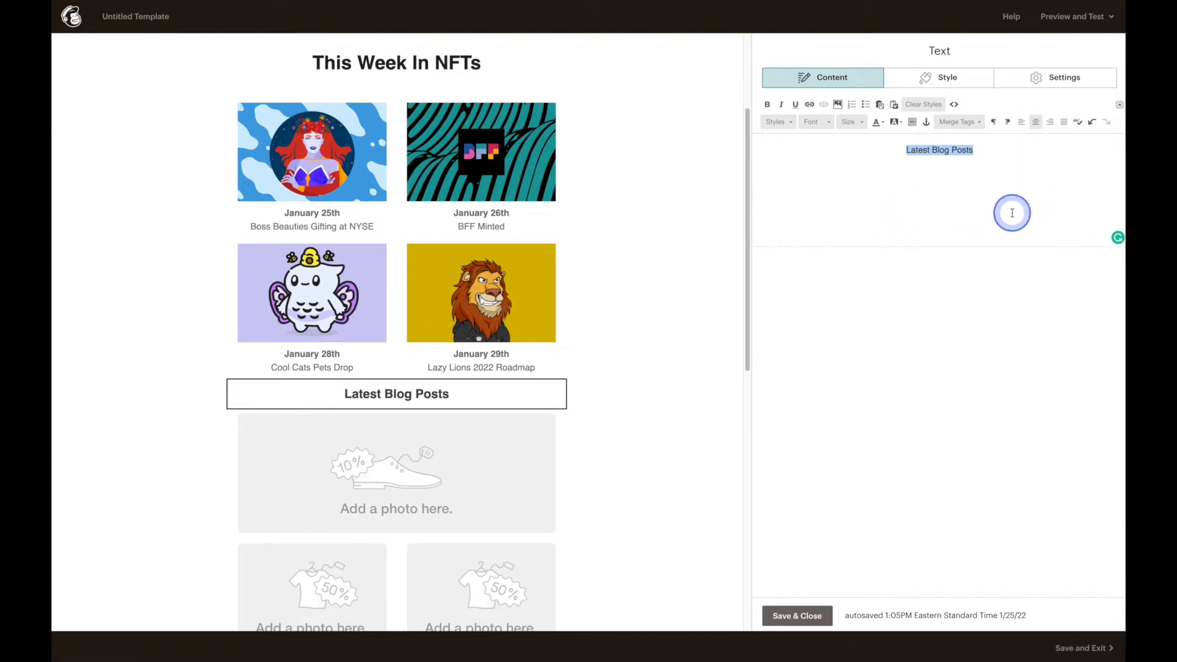
pyautogui.click(802, 616)
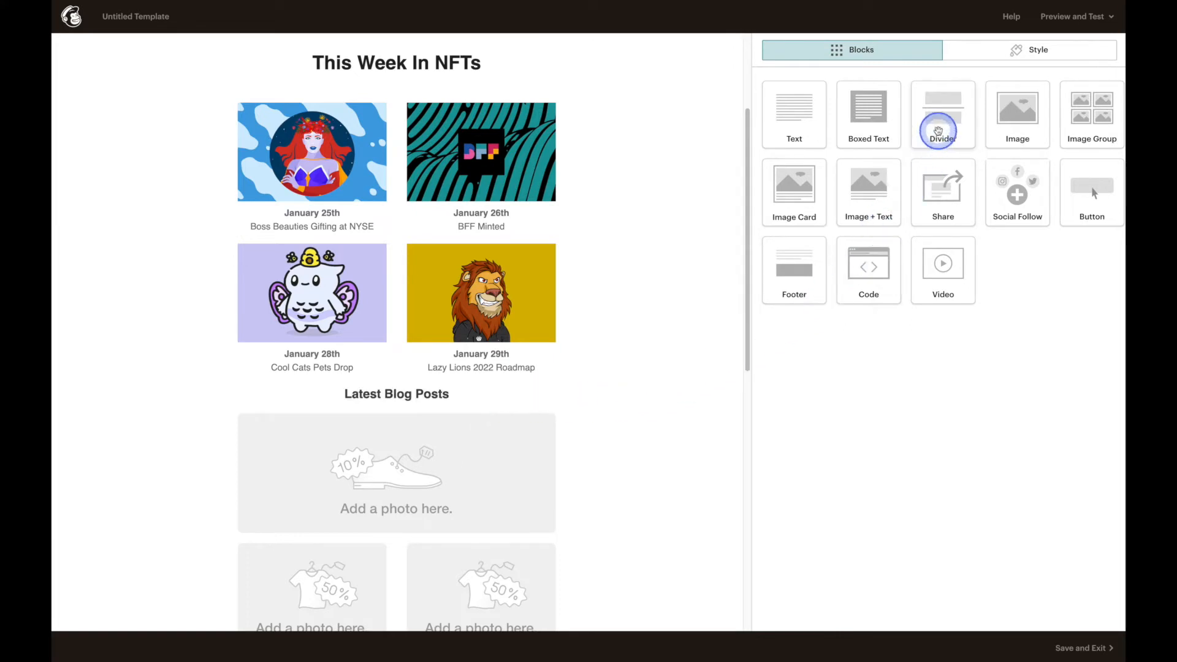
# Insert a Divider block between the second row of event images and the "Latest Blog Posts" heading, keeping its default style.
pyautogui.moveTo(944, 123); pyautogui.dragTo(366, 391)
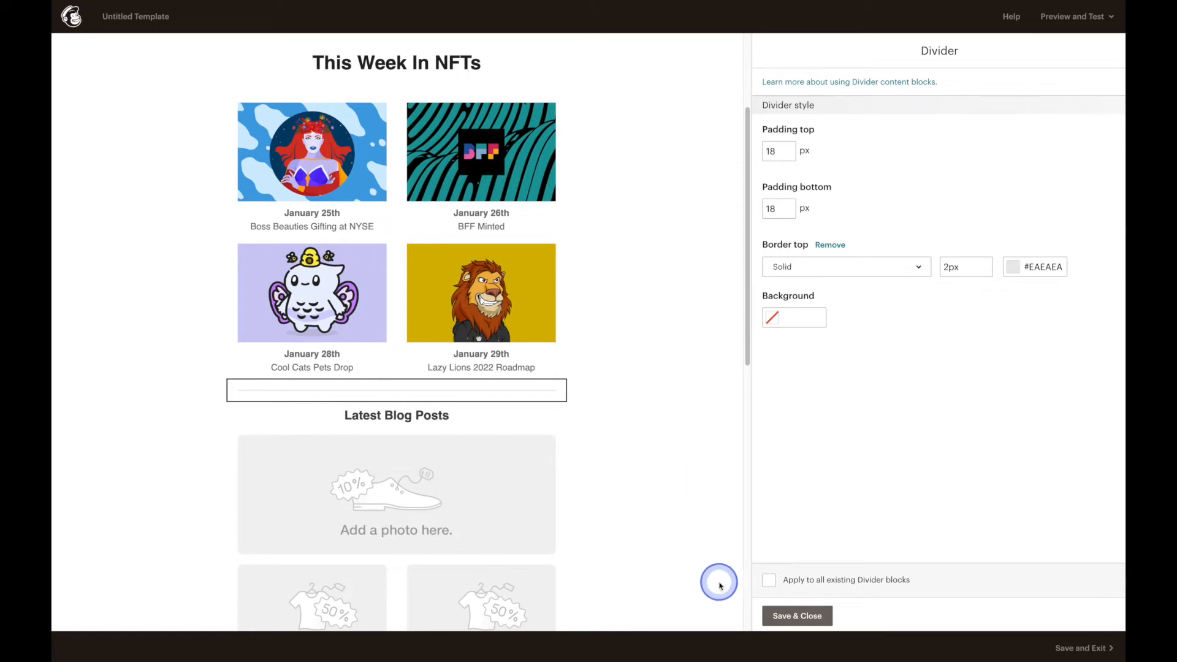
pyautogui.click(771, 615)
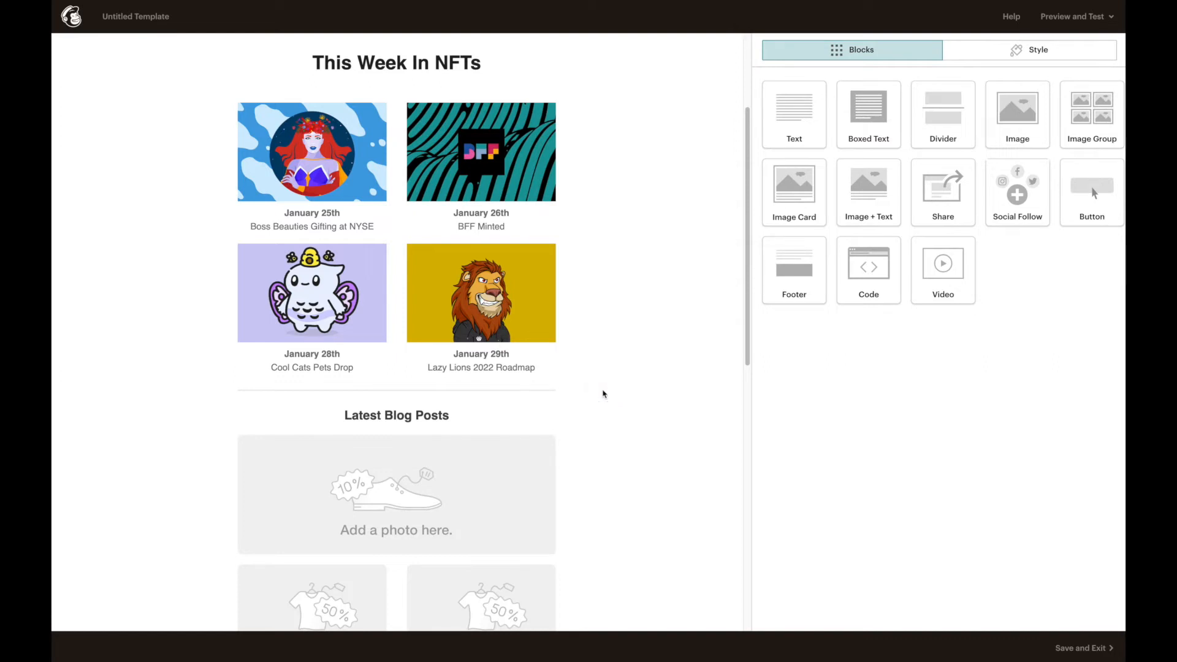
pyautogui.click(619, 393)
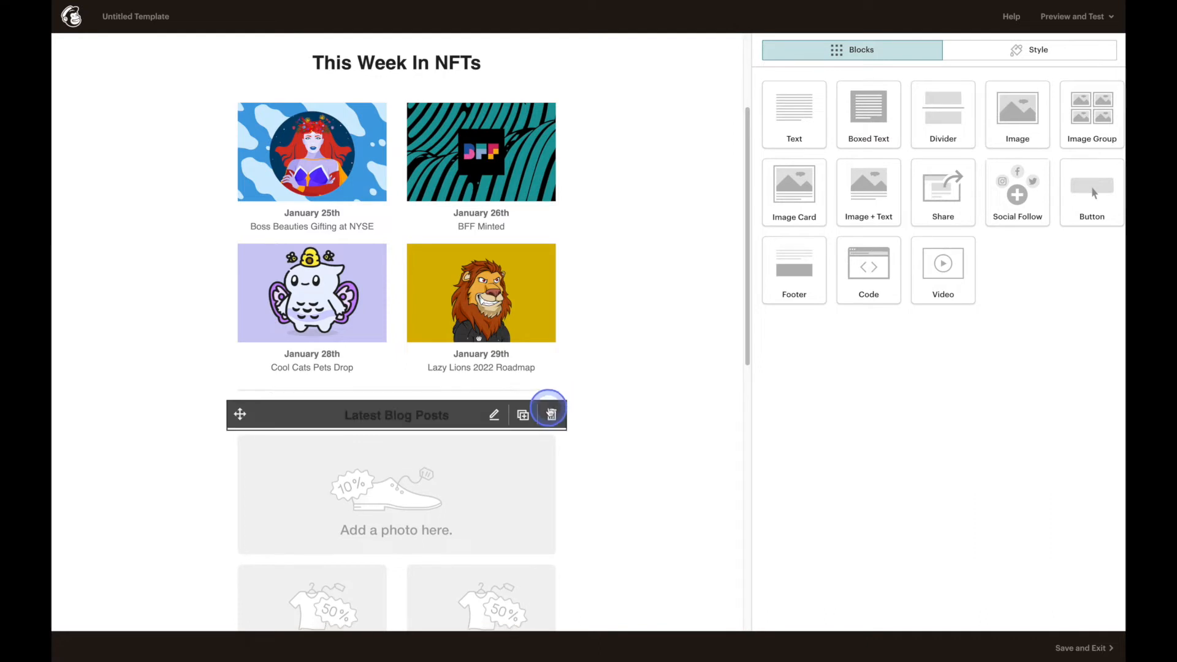
# Insert another Divider block below the "Latest Blog Posts" heading and set its top border to None.
pyautogui.moveTo(947, 120); pyautogui.dragTo(390, 436)
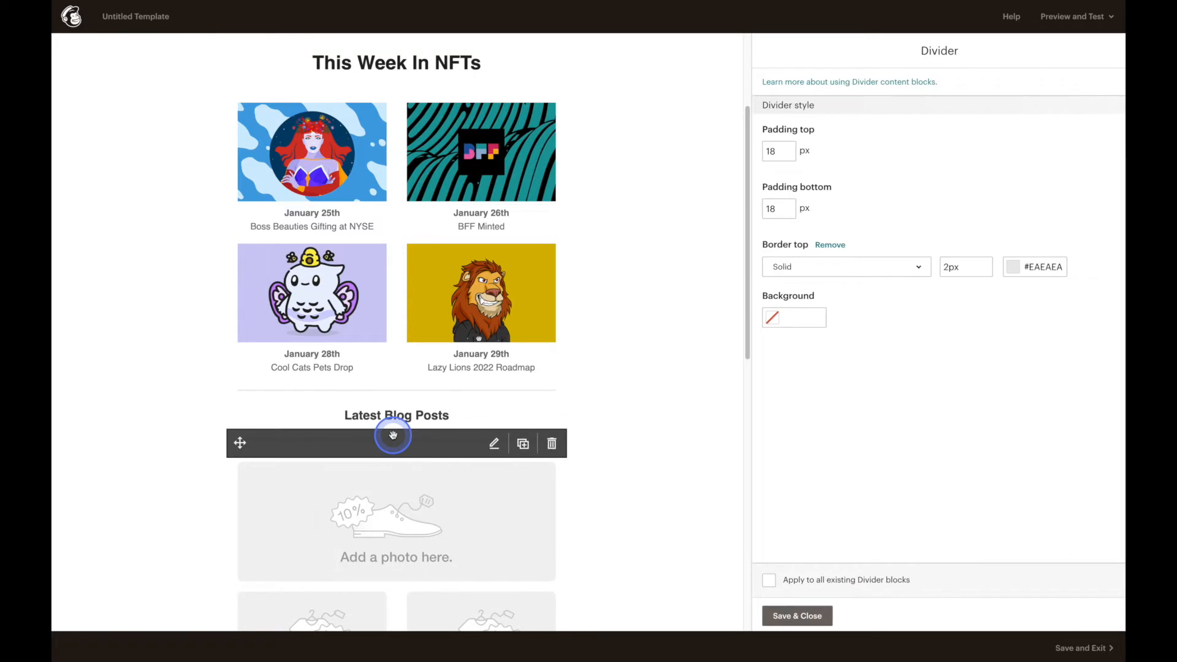
pyautogui.click(891, 270)
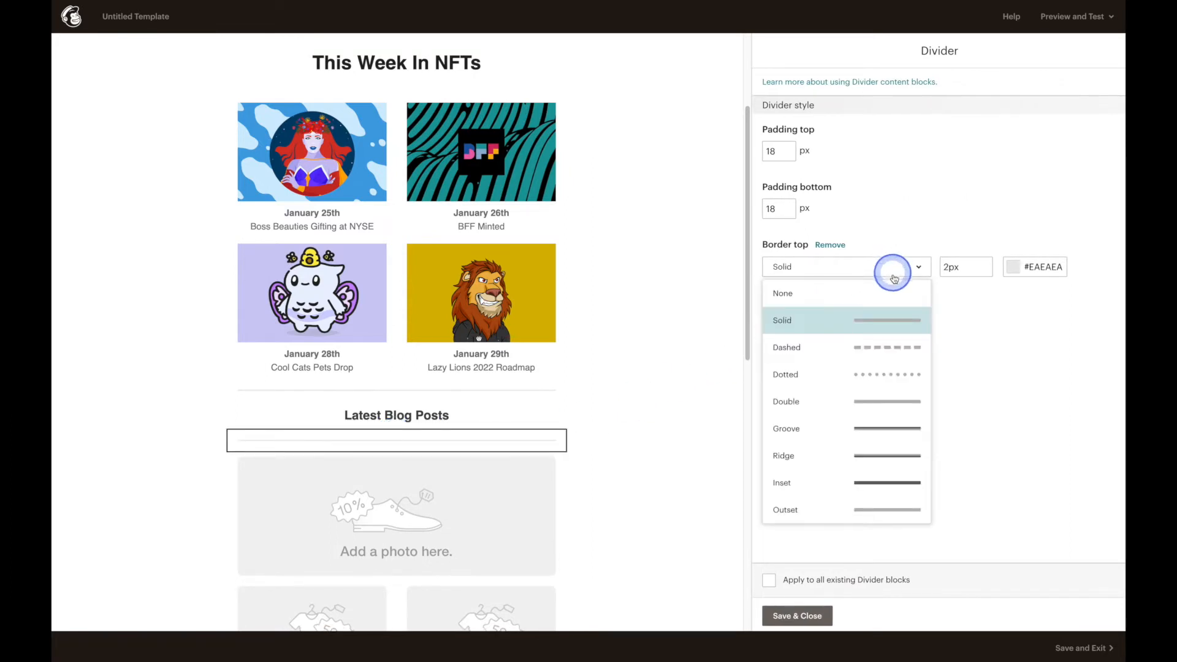
pyautogui.click(895, 292)
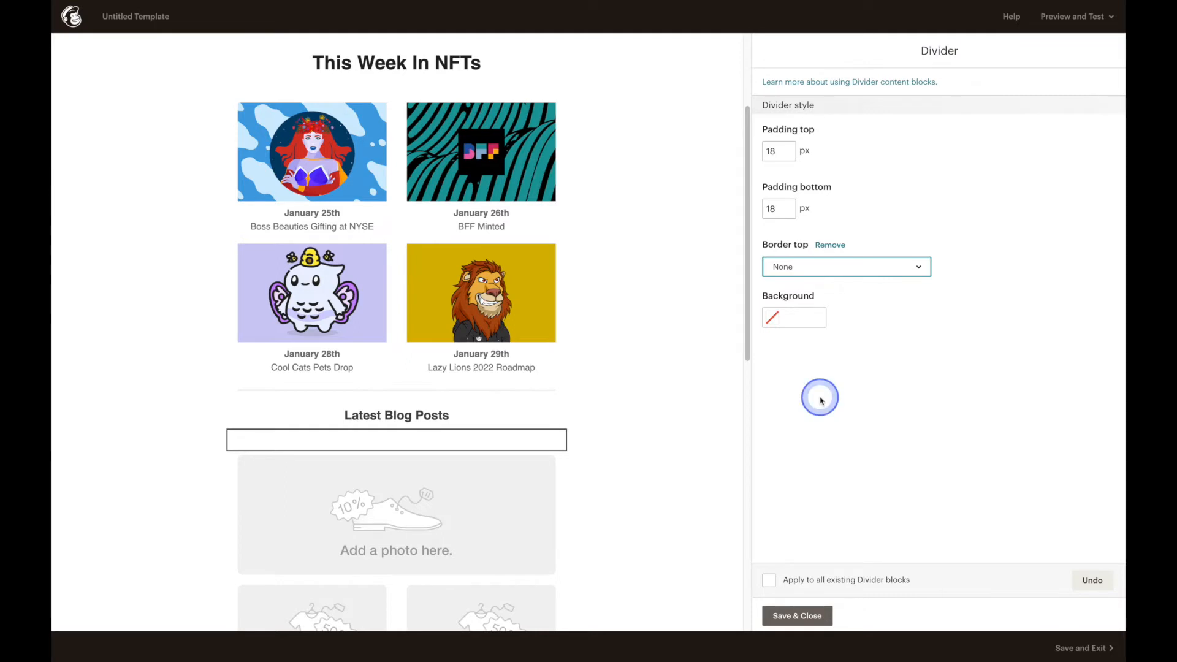
# Set the borderless divider's top and bottom padding to 10 px, and save and close the block.
pyautogui.click(776, 151)
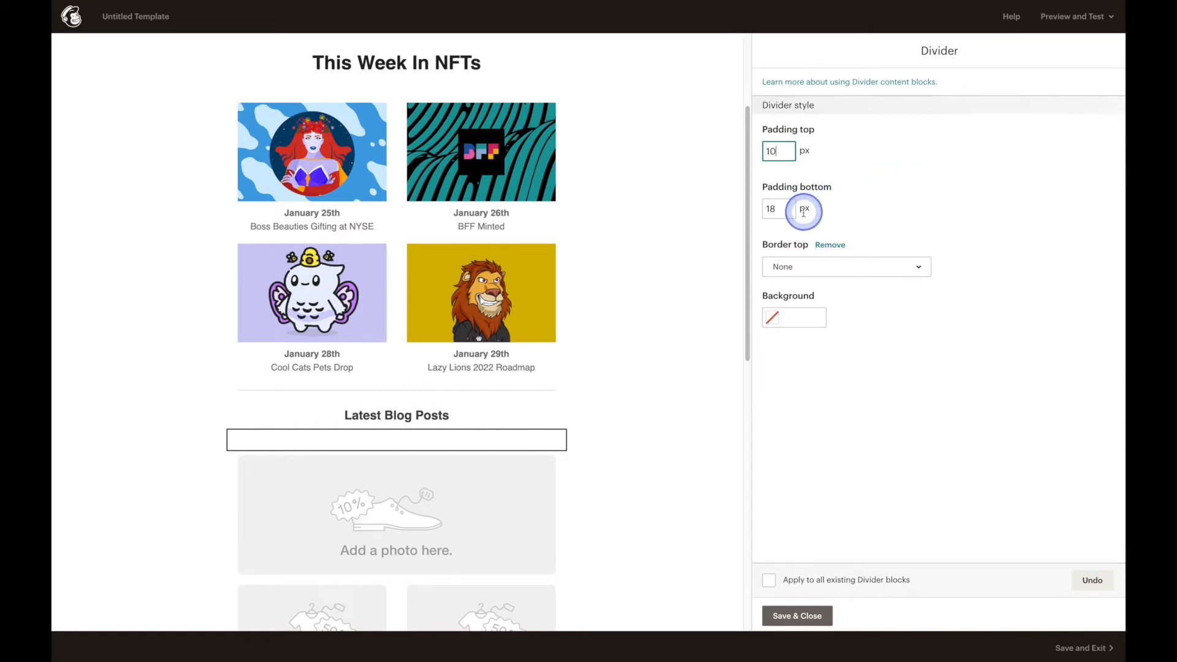
pyautogui.click(773, 209)
pyautogui.doubleClick(779, 208)
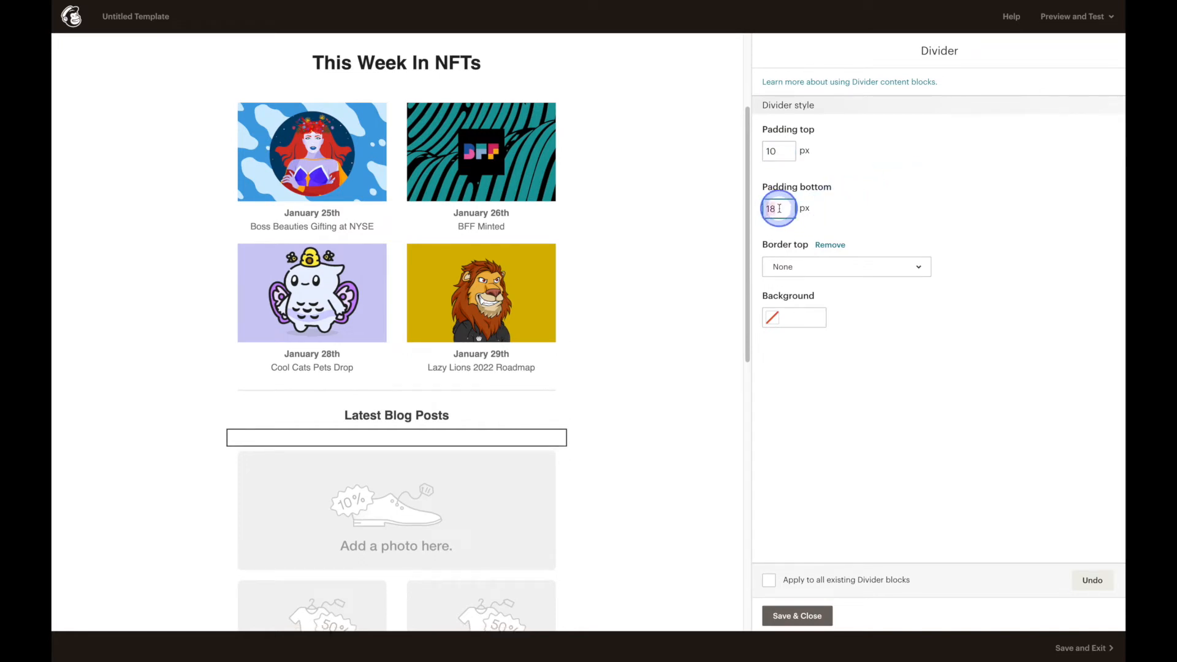
pyautogui.write('10')
pyautogui.click(795, 375)
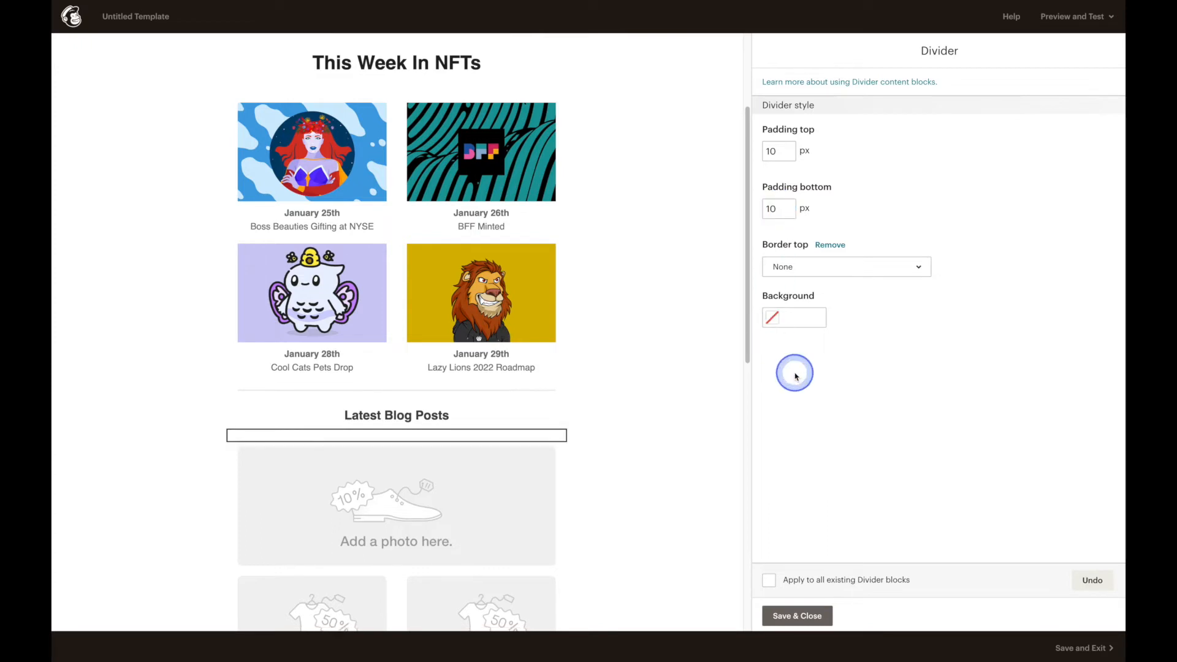
pyautogui.click(793, 615)
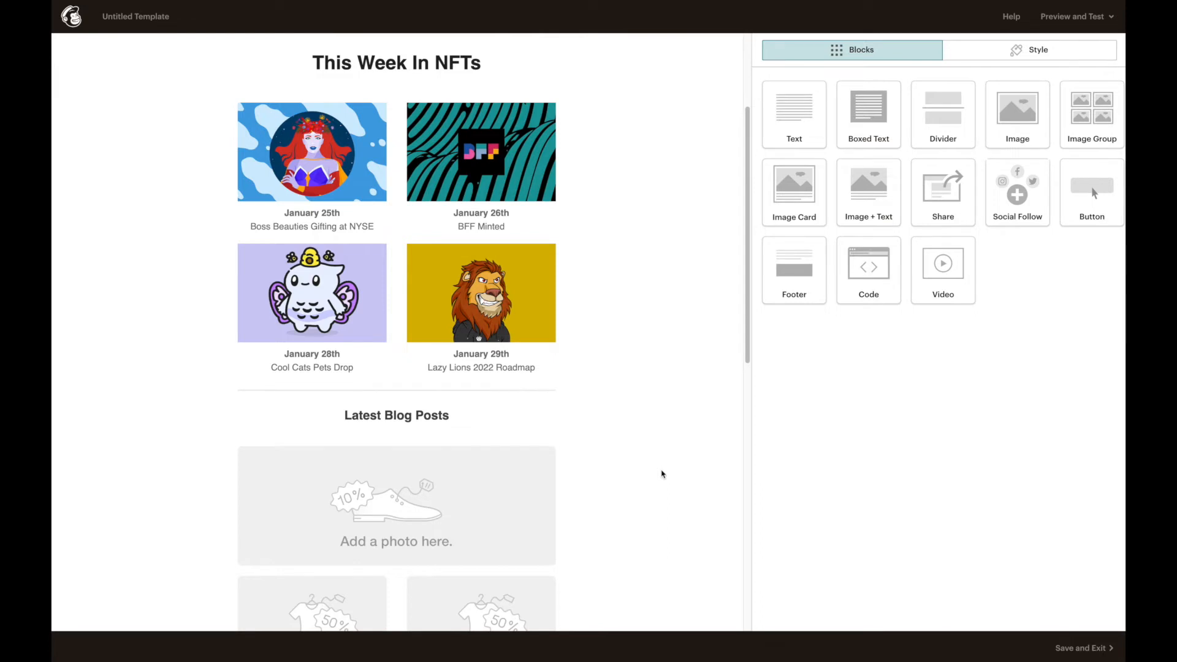
# Delete the photo placeholder block below the "Latest Blog Posts" heading.
pyautogui.moveTo(539, 494)
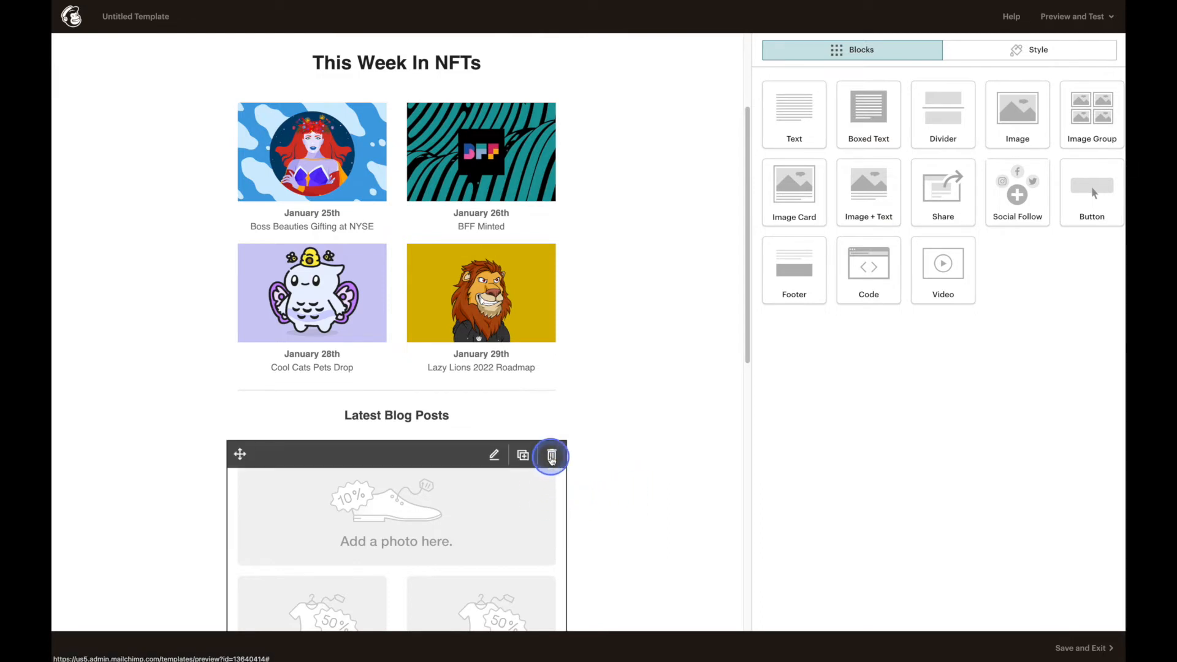
pyautogui.click(551, 457)
pyautogui.click(464, 380)
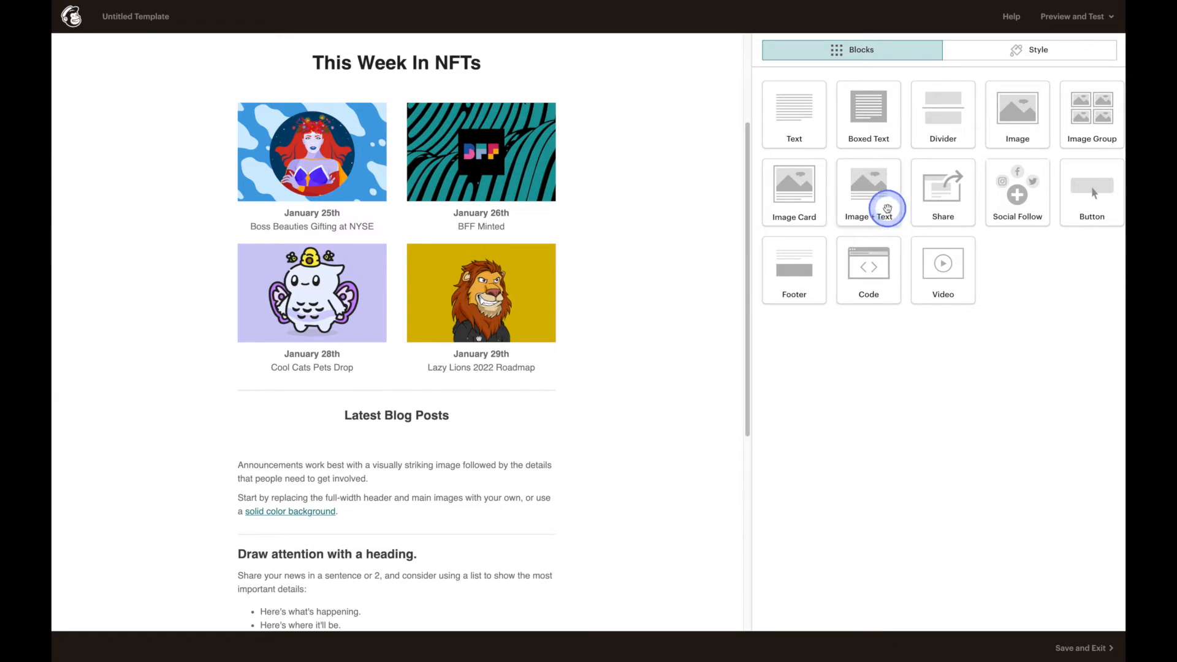
# Insert an Image + Text block below the "Latest Blog Posts" section's divider and set its image position to Left.
pyautogui.moveTo(887, 209); pyautogui.dragTo(361, 461)
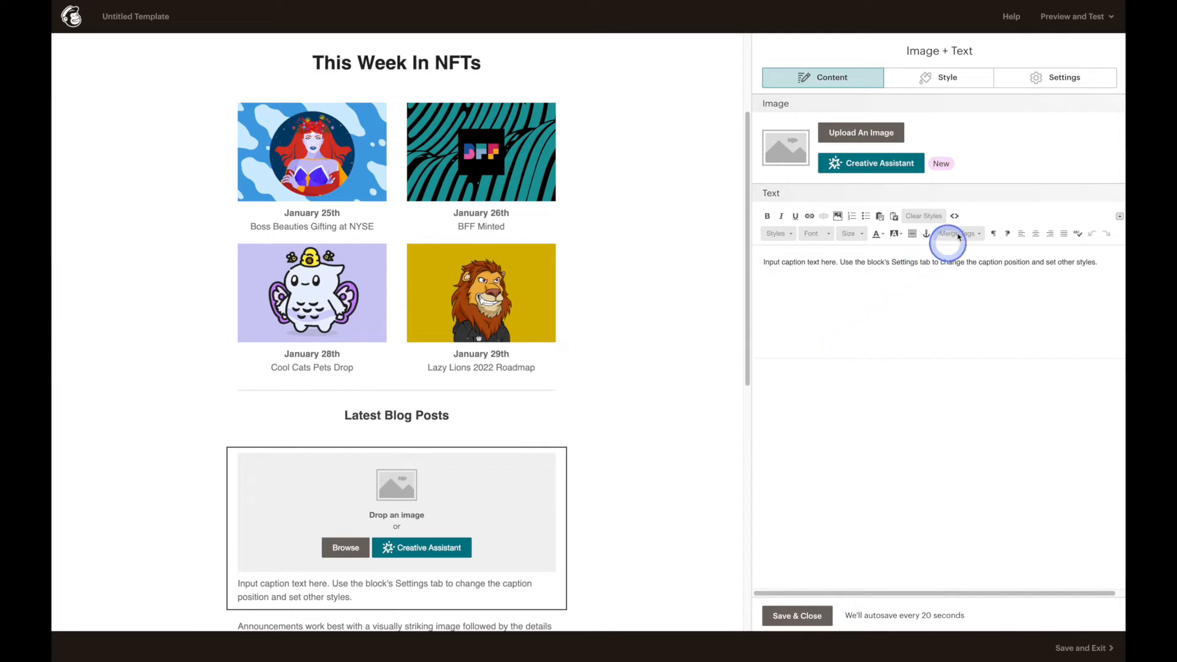
pyautogui.click(1056, 79)
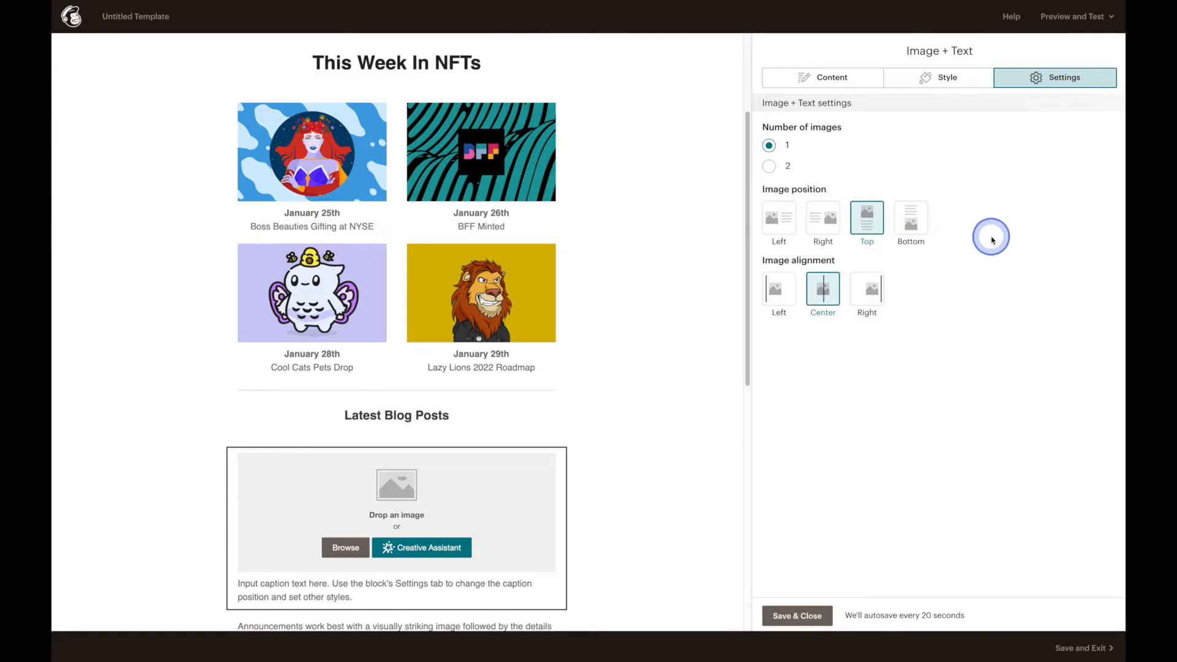
pyautogui.click(783, 230)
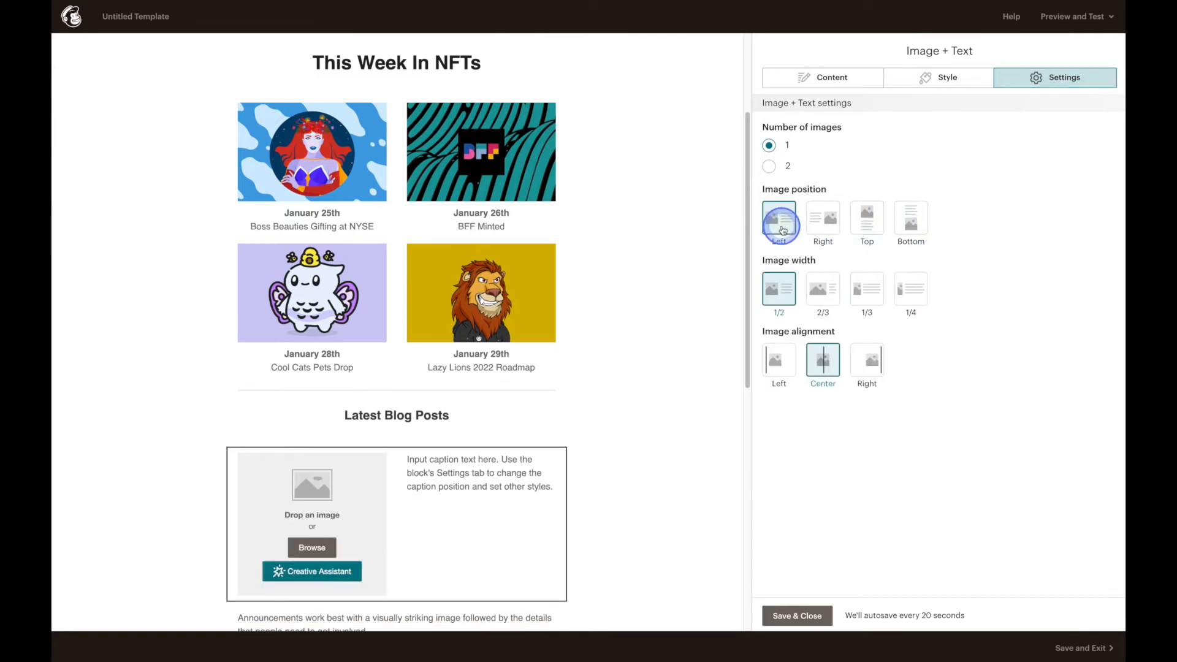
# Upload p2e-nft-games.png as the image of the Image + Text block.
pyautogui.click(835, 73)
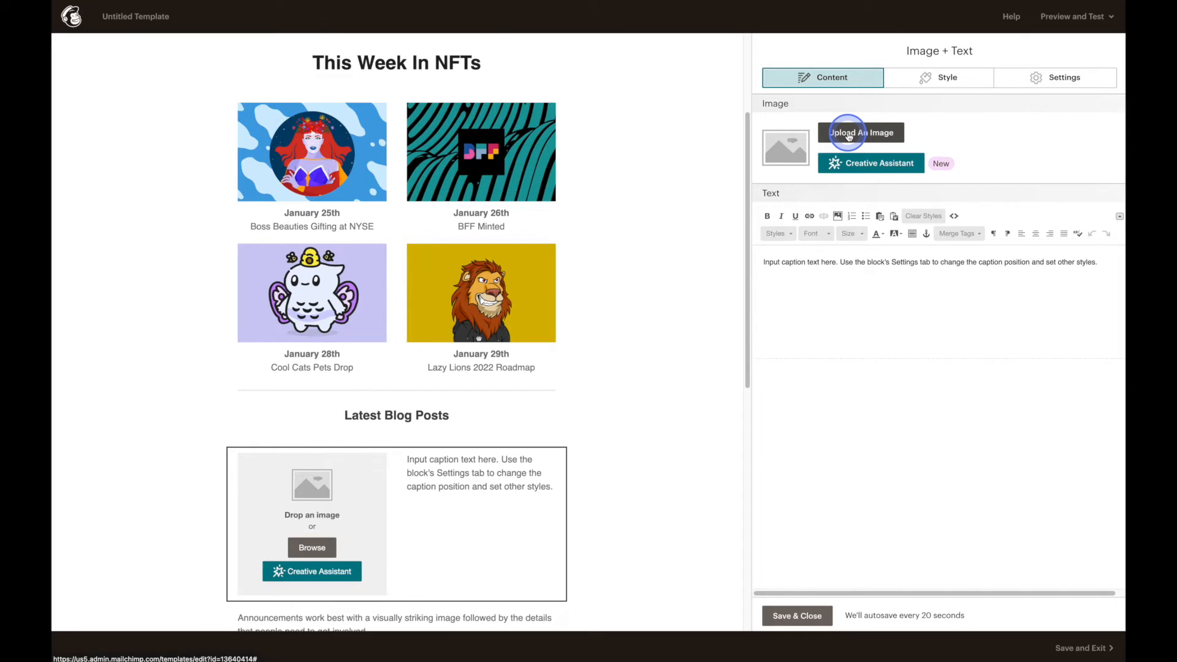
pyautogui.click(849, 134)
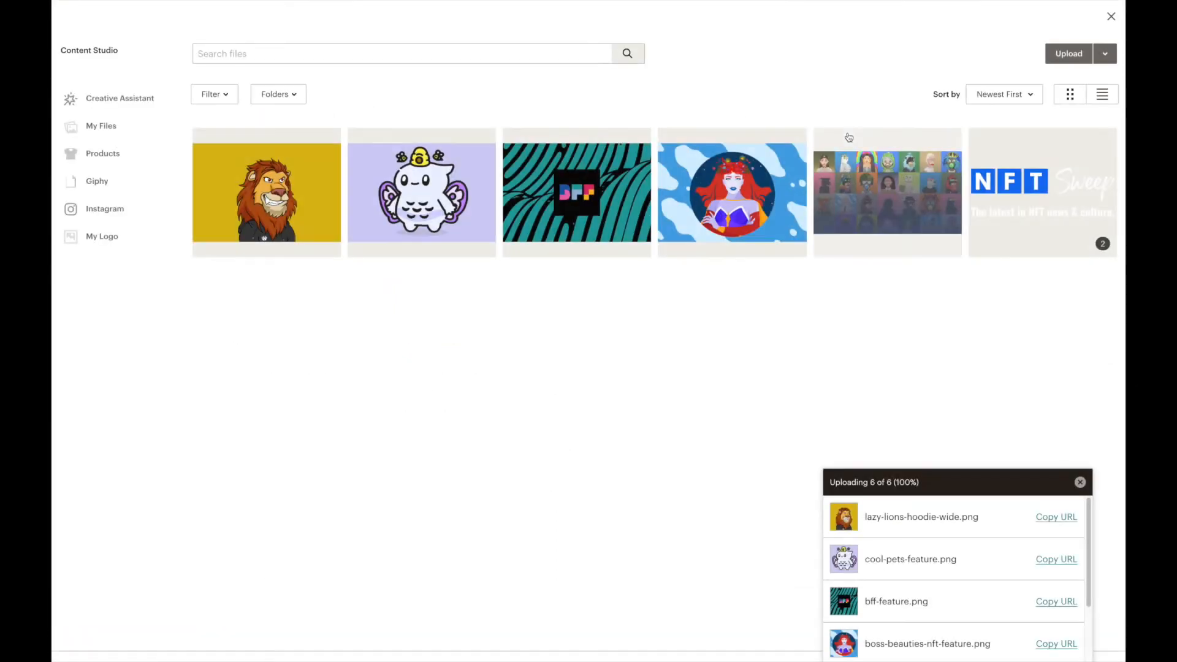
pyautogui.click(1067, 56)
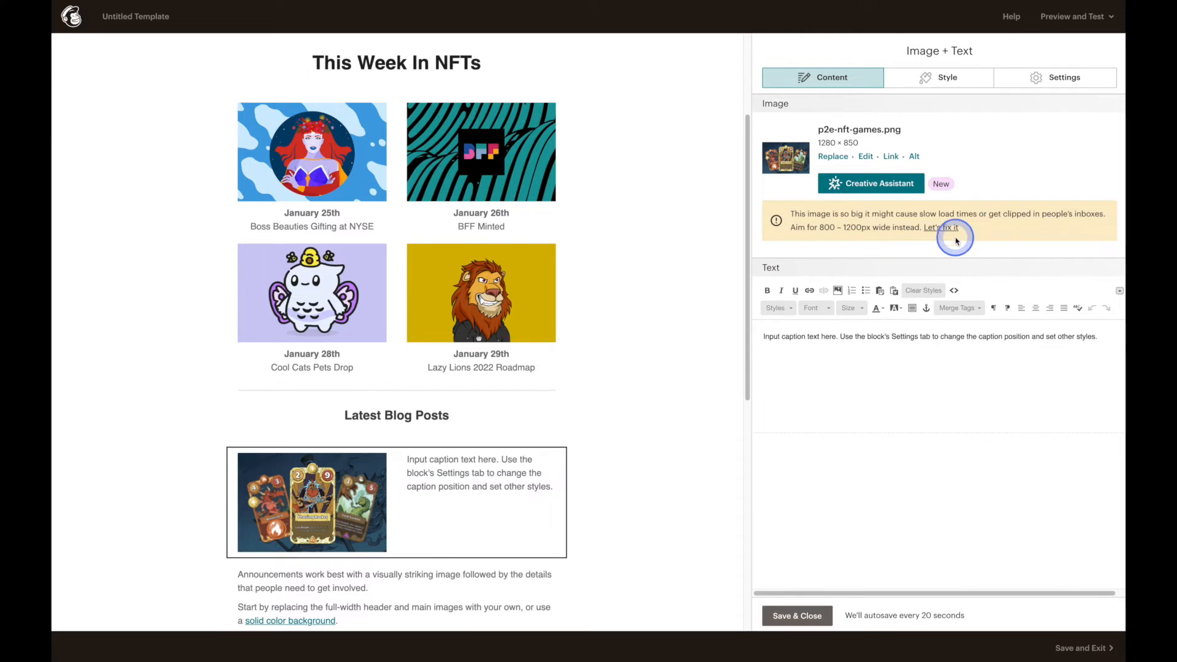
# Replace the block's placeholder caption with the title "NFT Projects Close to Launching a Game on the Blockchain".
pyautogui.tripleClick(908, 336)
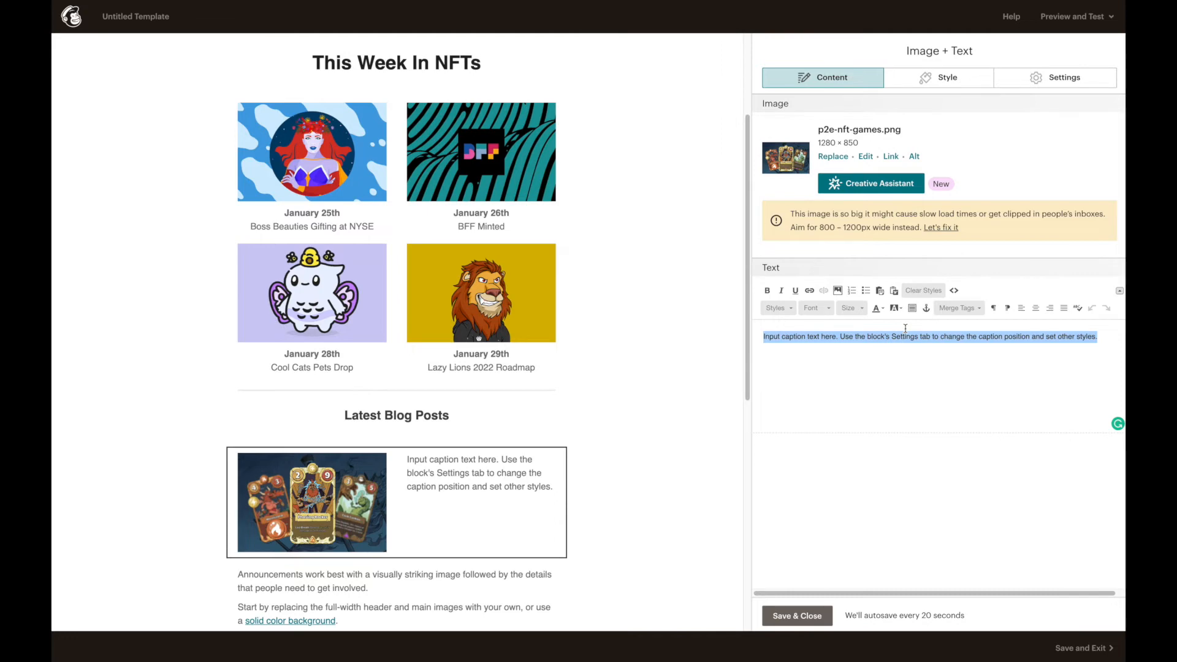
pyautogui.write('NFT Projects Close to Launching a Game on the Blockchain')
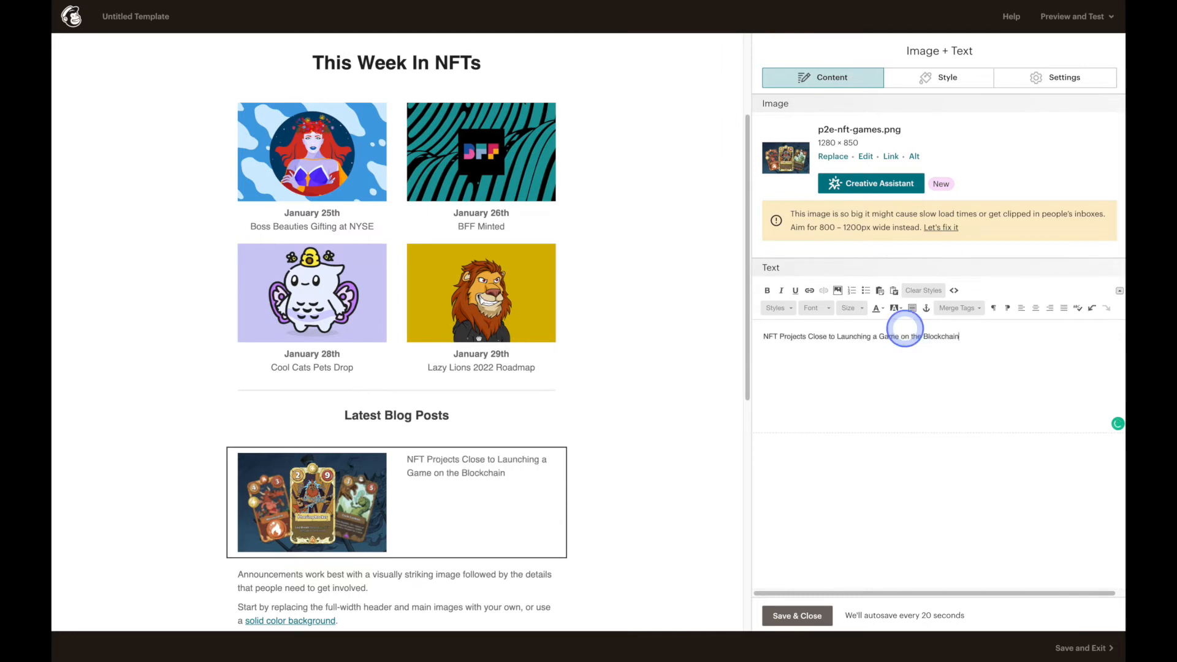
pyautogui.press('Return')
# Add the description "Check out our list of projects that are gearing up to dropping a game in 2022." below the title.
pyautogui.write('Check out our list of proj')
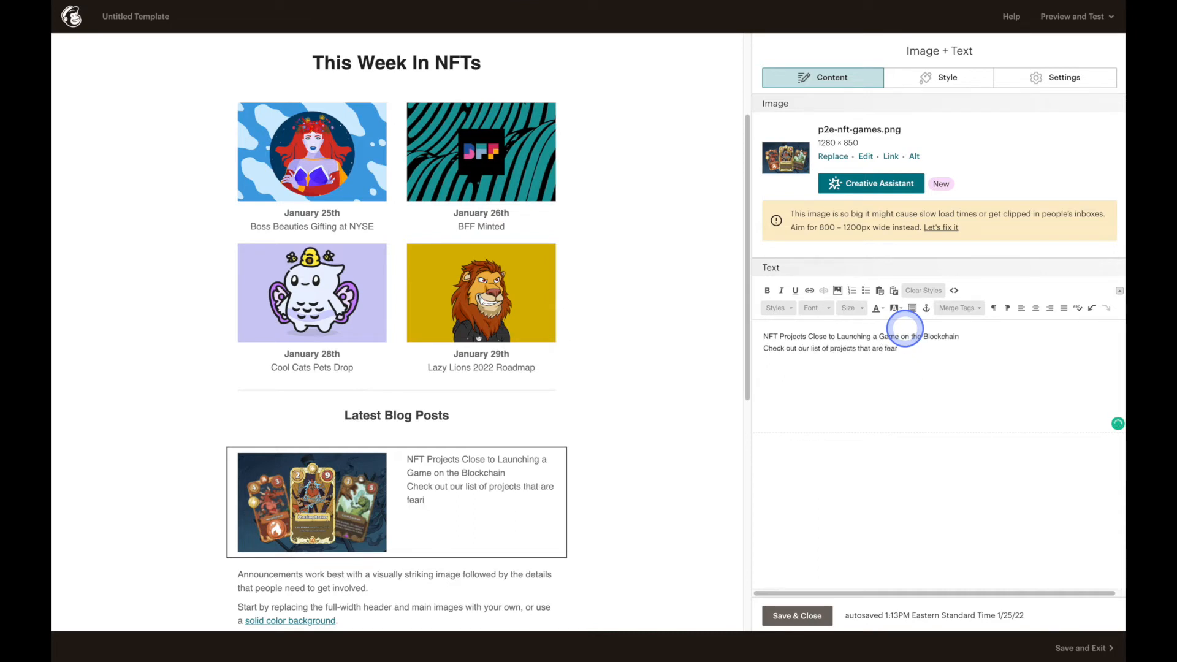
pyautogui.write('ects that are gearing up to dropping a game in 2022')
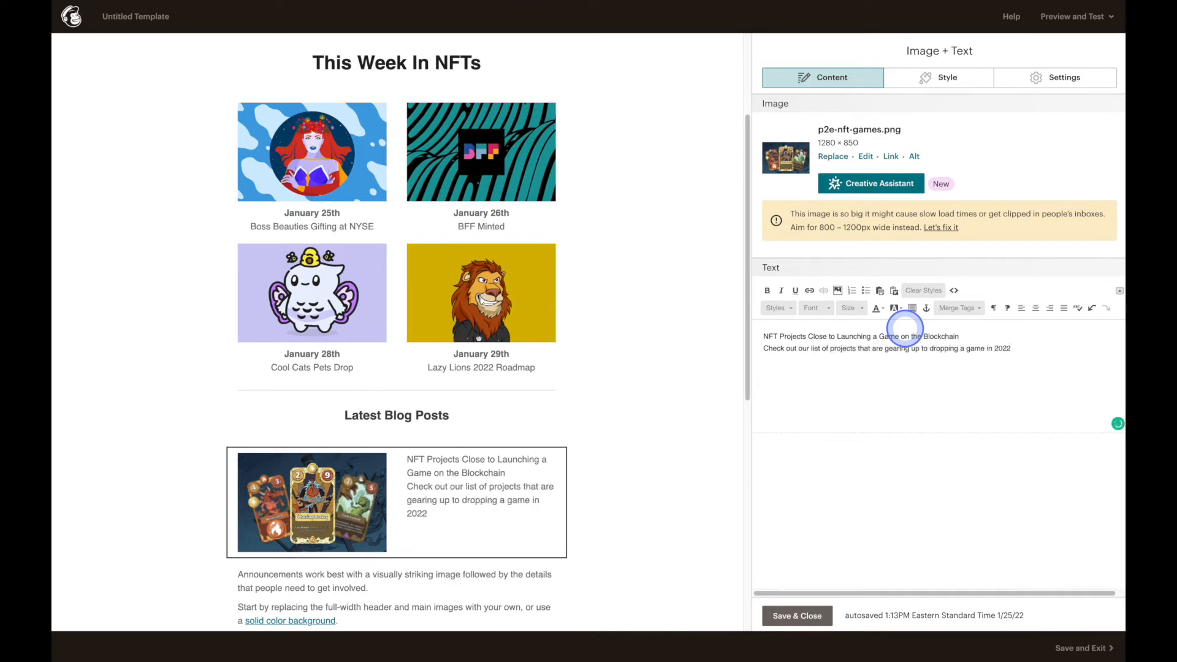
pyautogui.write('.')
# Bold the blog post title and reword its description to say "NFT projects" and "drop a game".
pyautogui.tripleClick(894, 335)
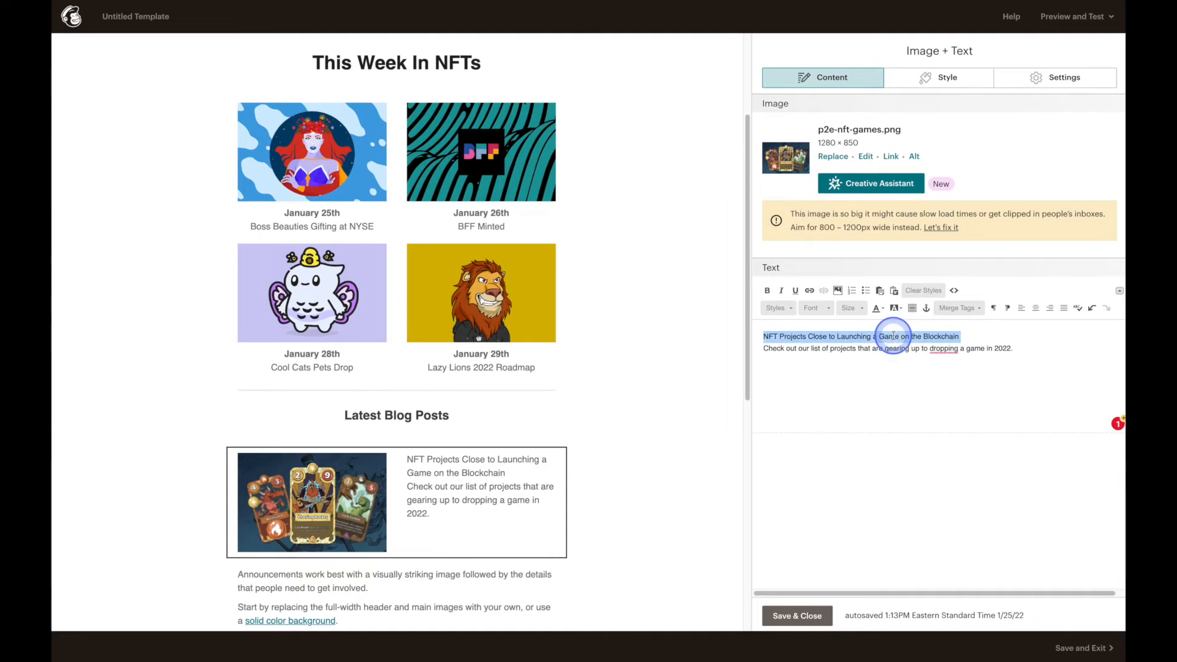
pyautogui.click(769, 292)
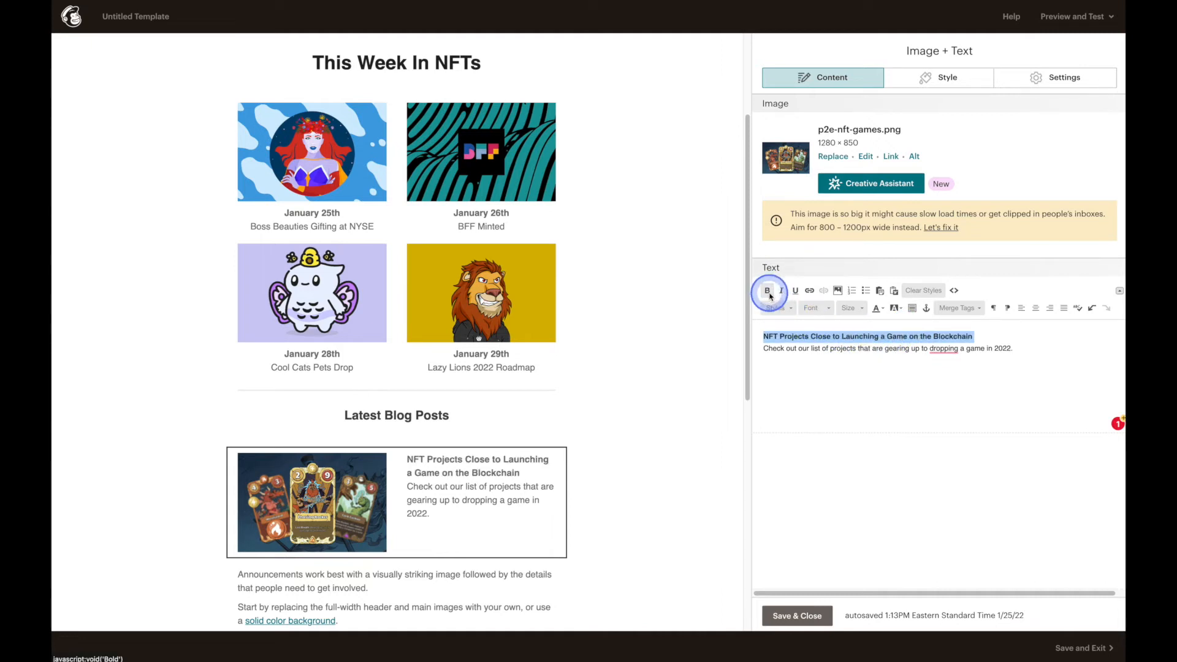
pyautogui.click(832, 349)
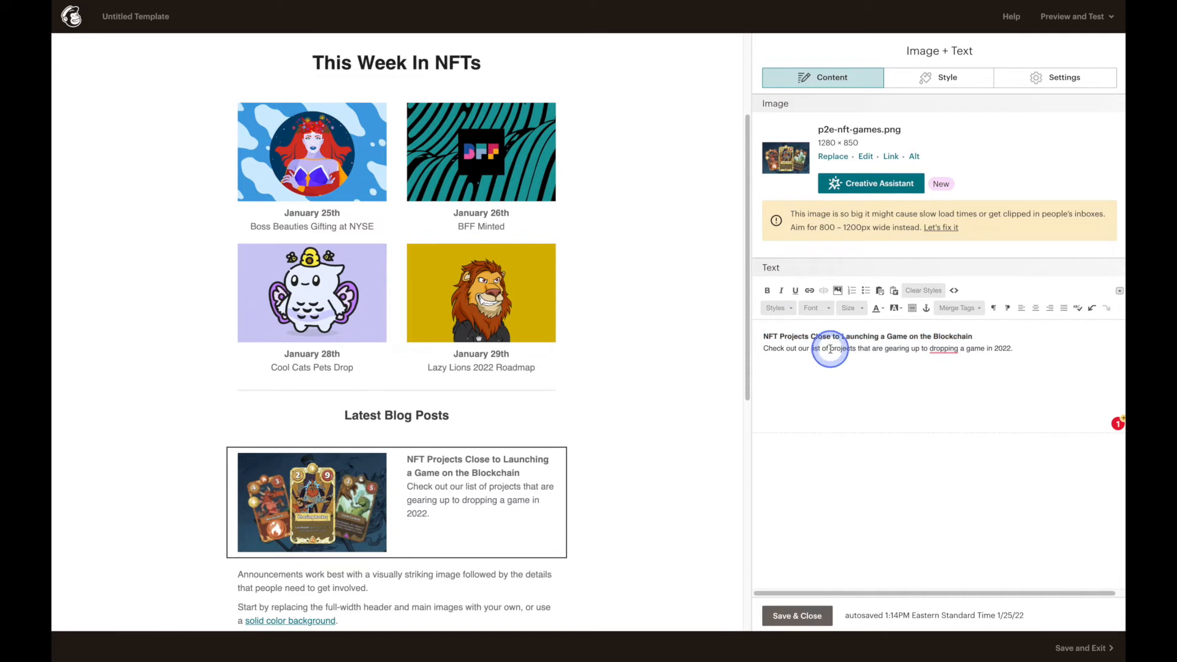
pyautogui.write('NFT')
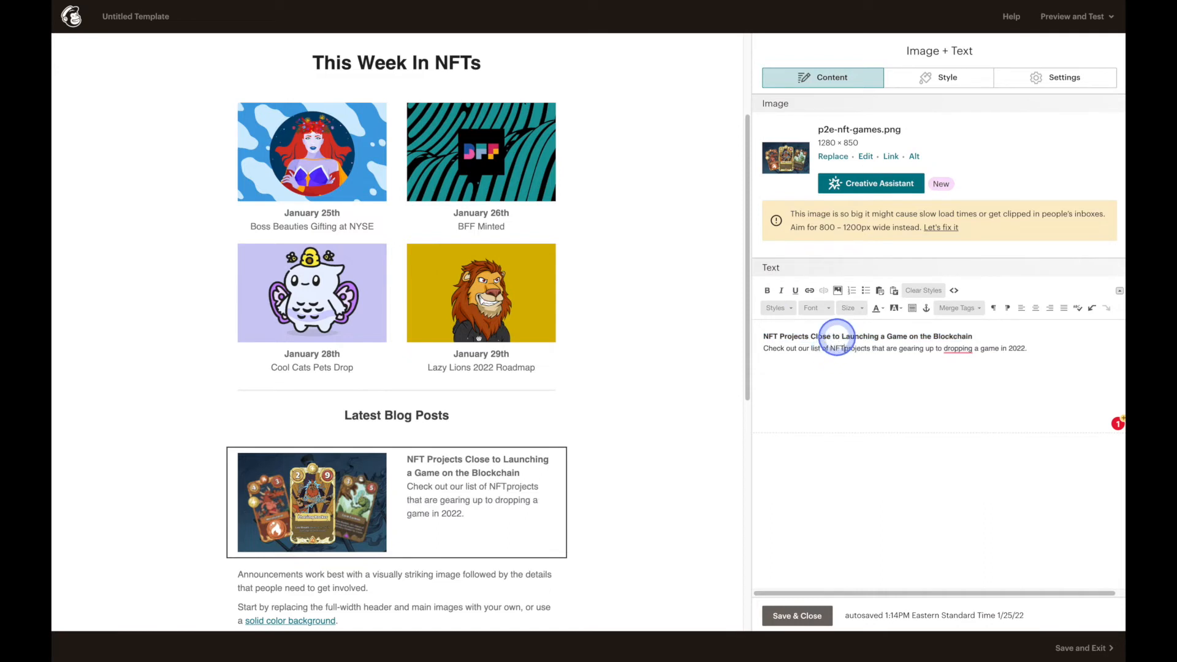
pyautogui.moveTo(954, 347)
pyautogui.click(970, 373)
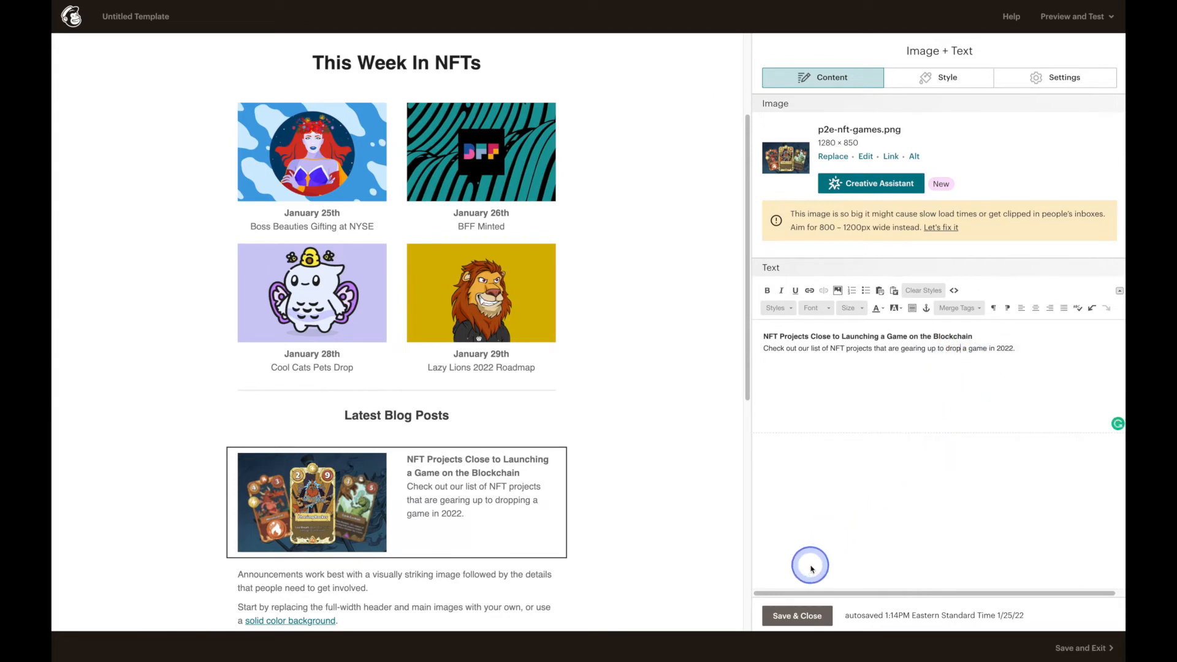
pyautogui.click(810, 616)
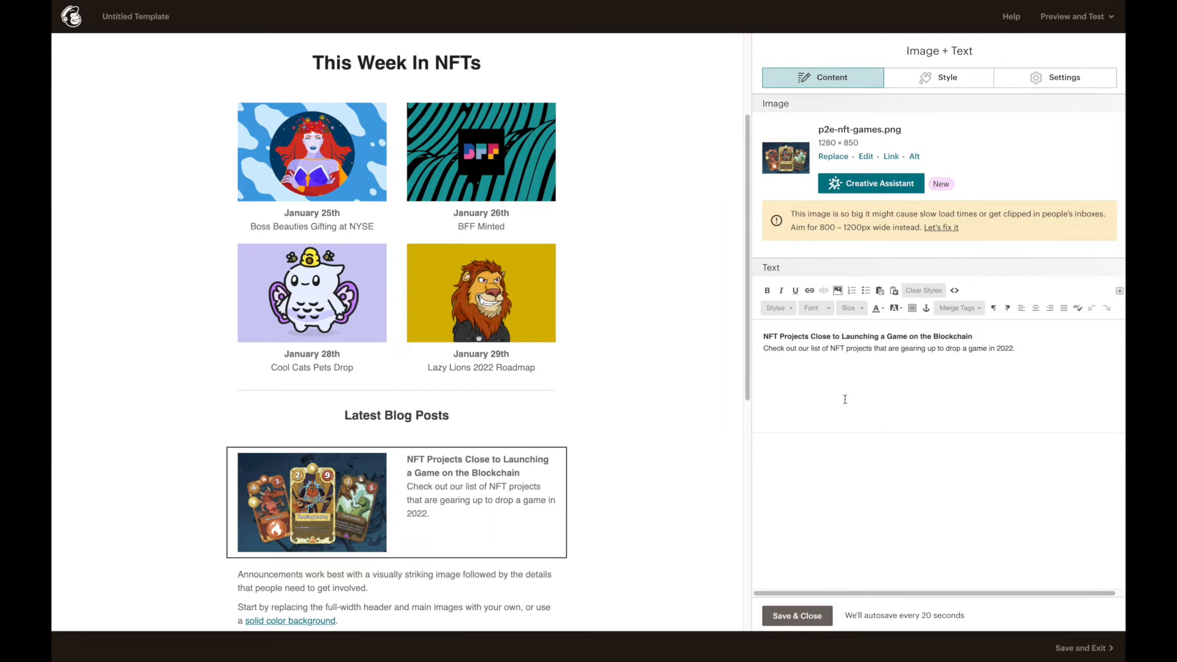
pyautogui.click(893, 158)
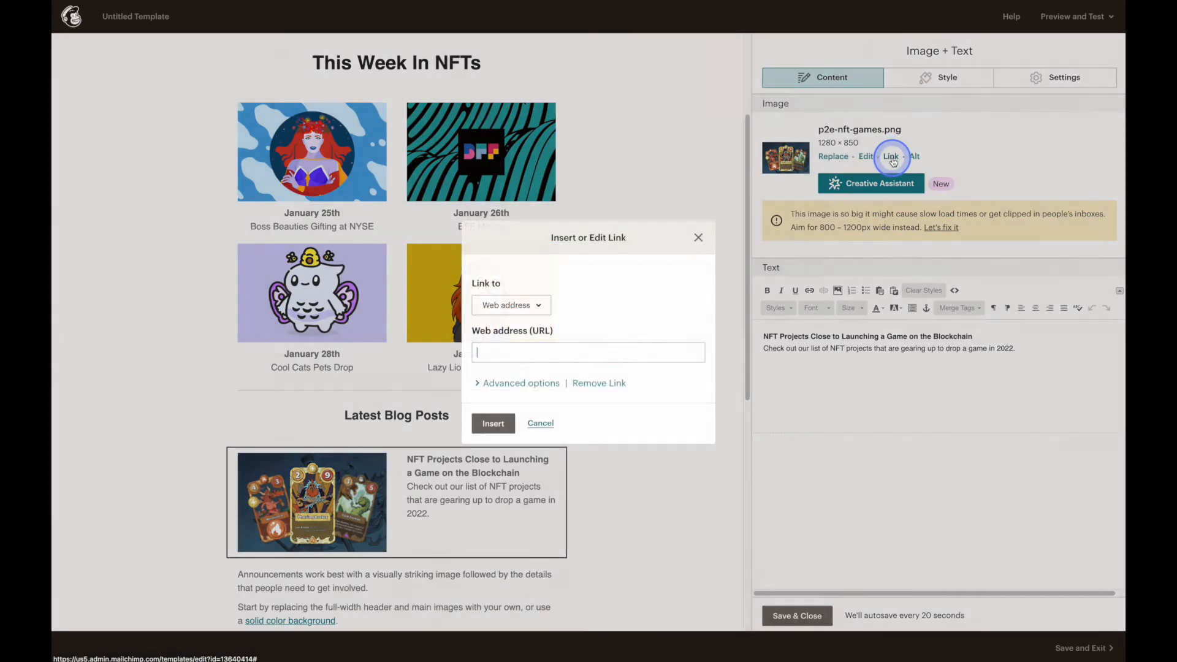
pyautogui.write('https://nftsweep.io/three-nft-projects-close-to-launching-a-game-on-the-blockchain')
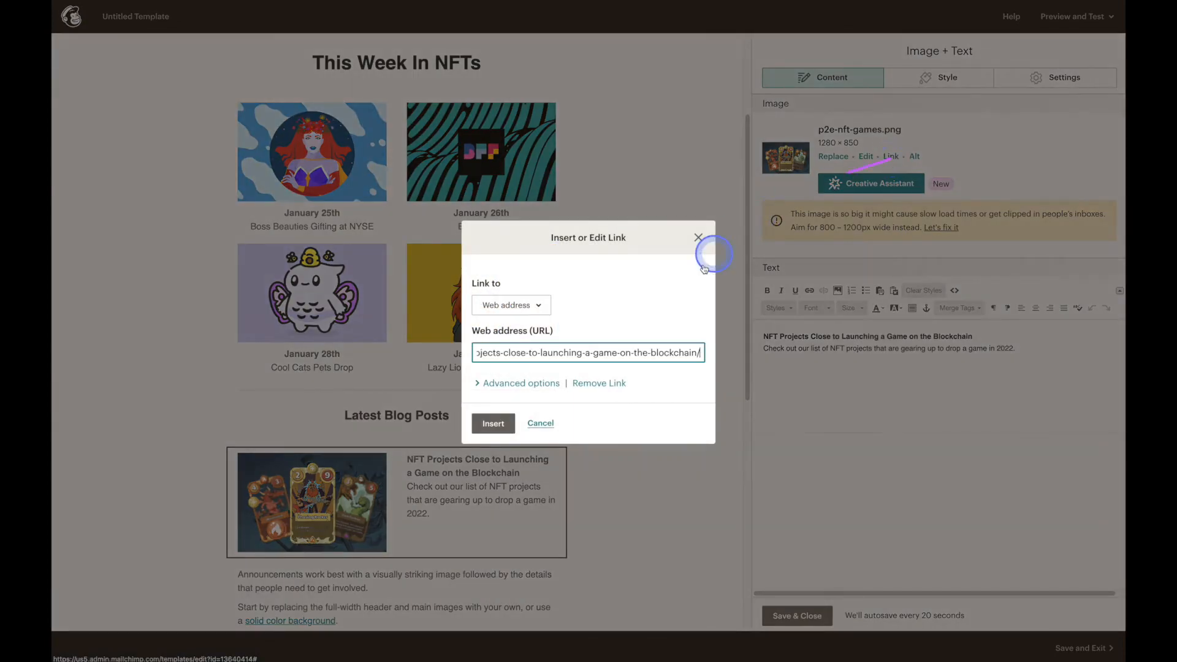
pyautogui.click(555, 418)
# Add a "Read More" line below the description, link it to the same article address as the image, and save the block.
pyautogui.click(1021, 371)
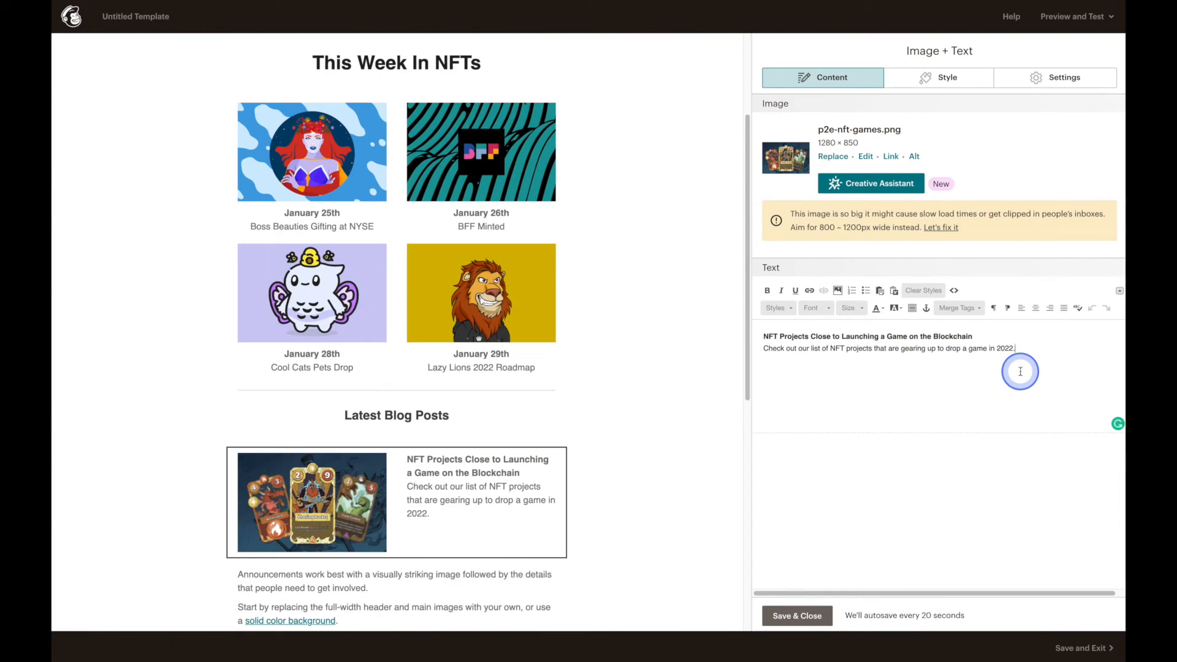
pyautogui.click(1020, 372)
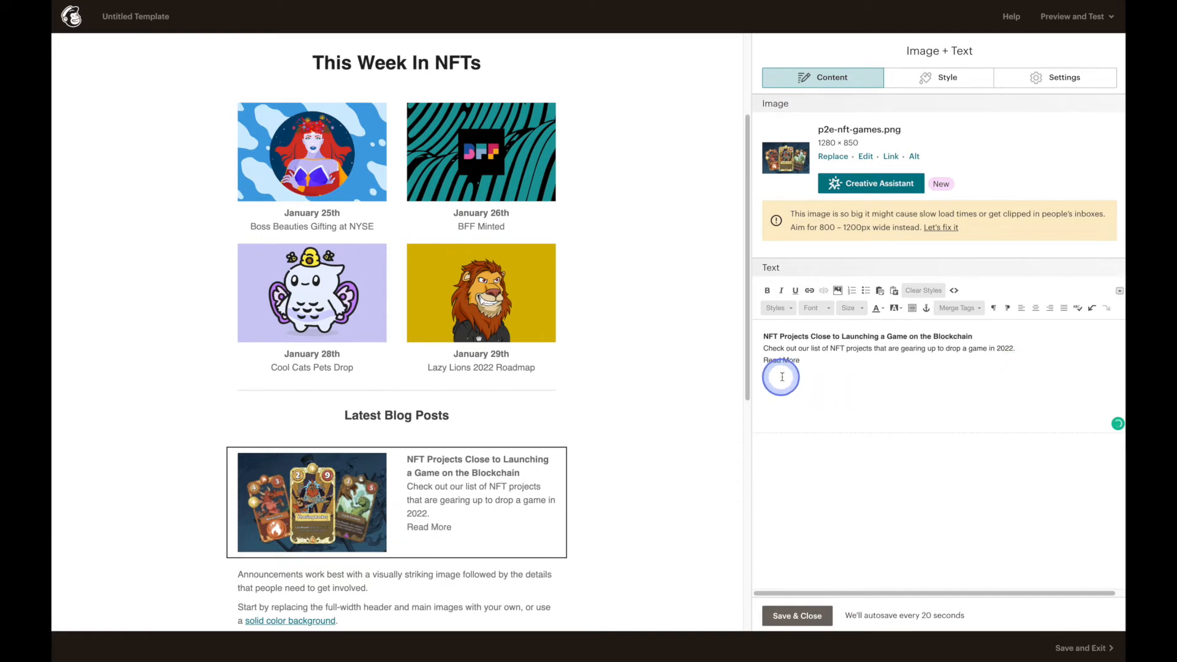
pyautogui.moveTo(806, 363); pyautogui.dragTo(765, 363)
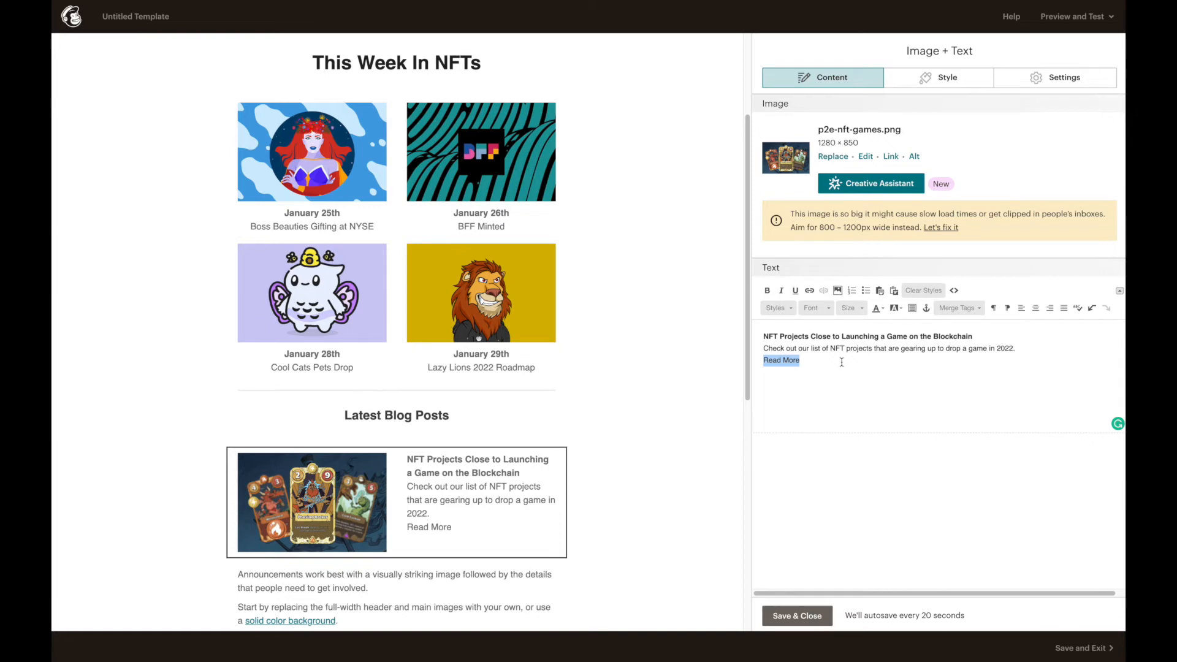
pyautogui.press('super+k')
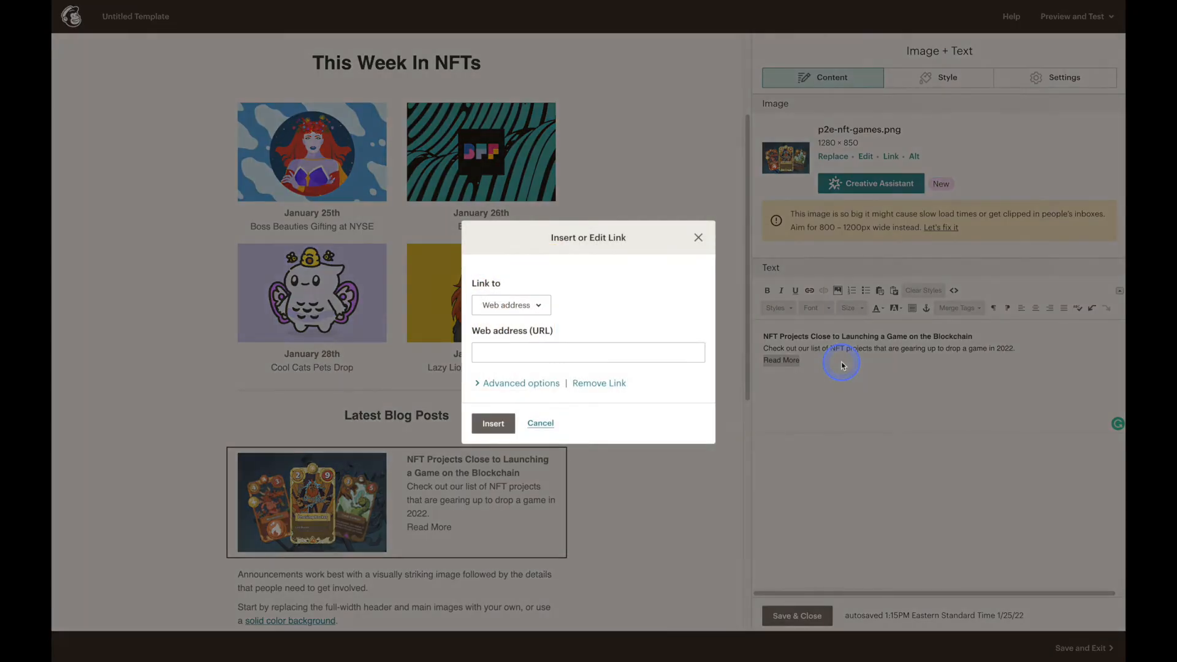
pyautogui.click(657, 356)
pyautogui.press('super+v')
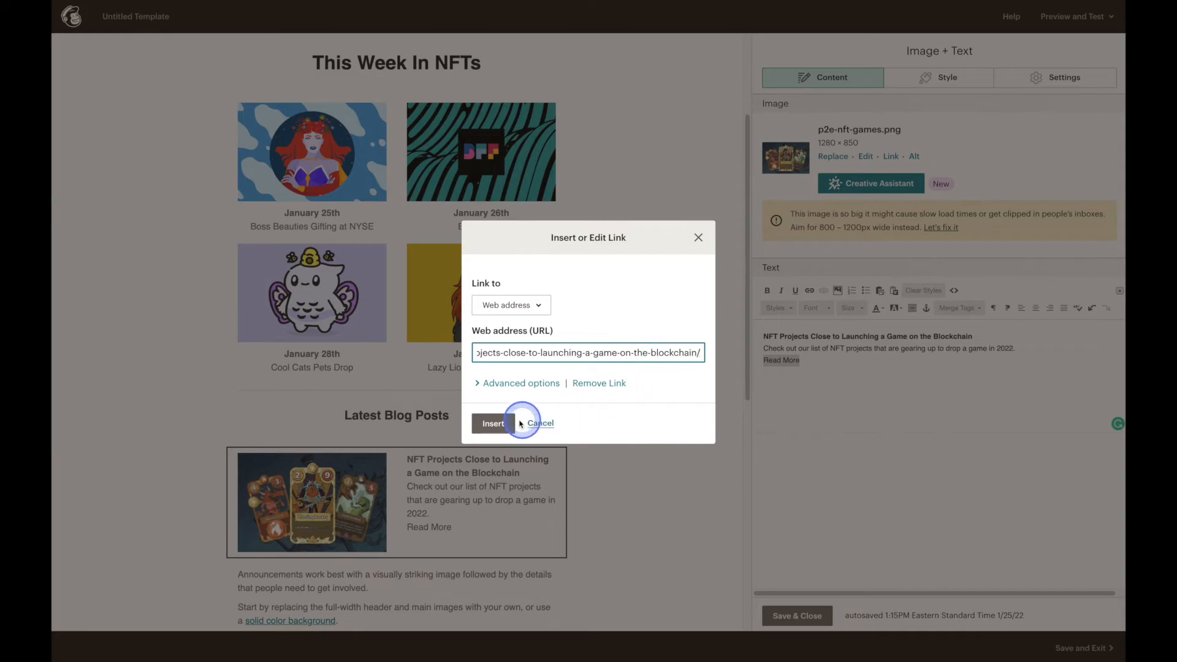
pyautogui.click(495, 423)
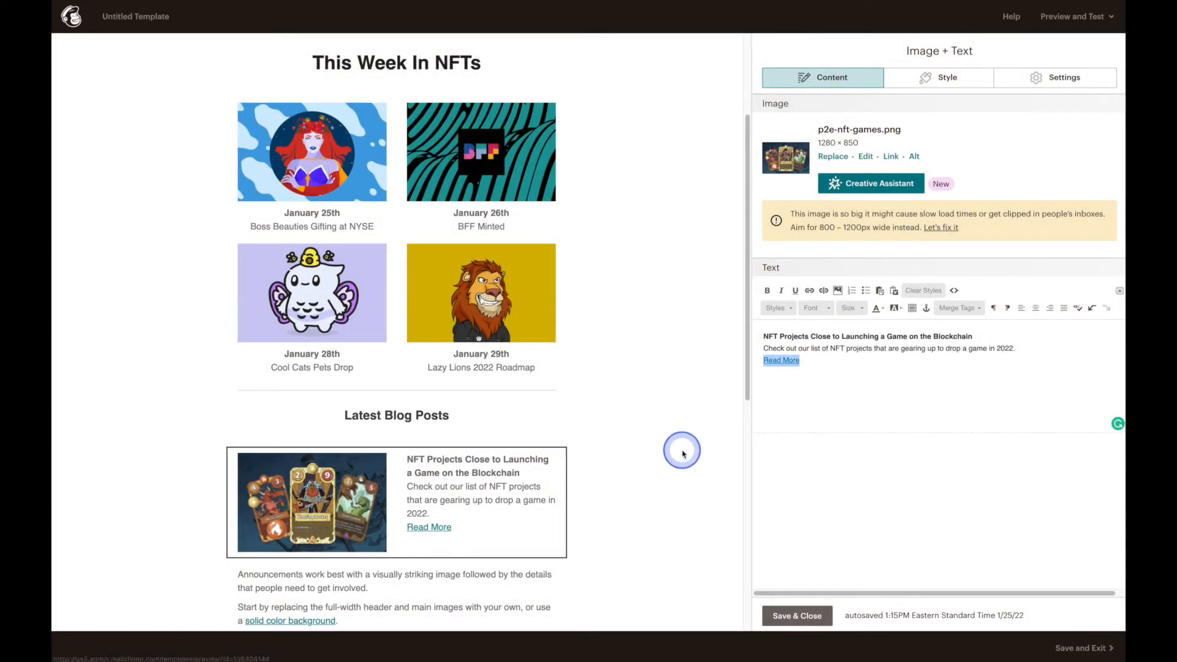
pyautogui.click(782, 616)
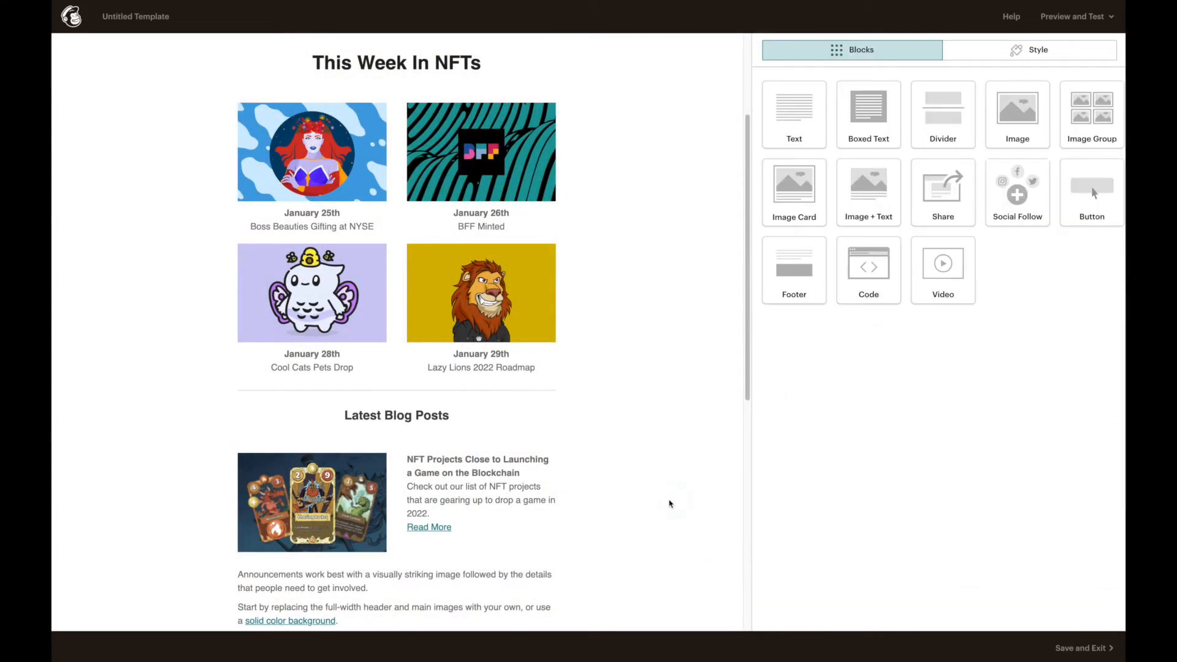
# Insert a blank line above "Read More", add "three different" before "NFT projects" in the description, and save the block.
pyautogui.click(521, 504)
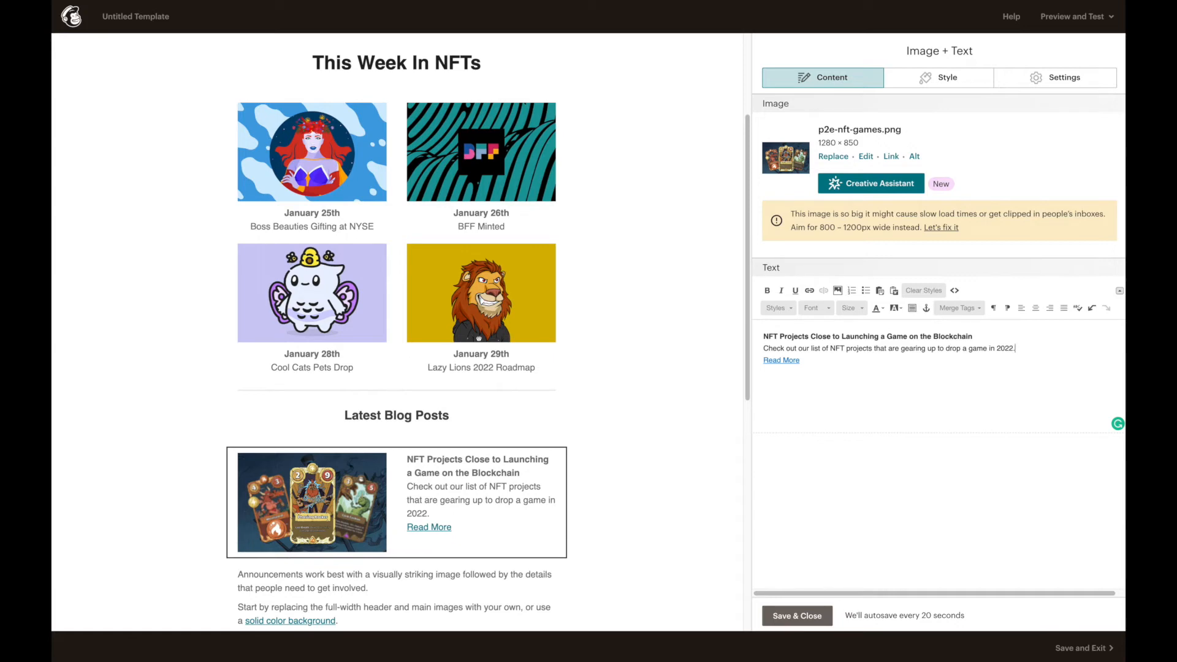
pyautogui.press('Return')
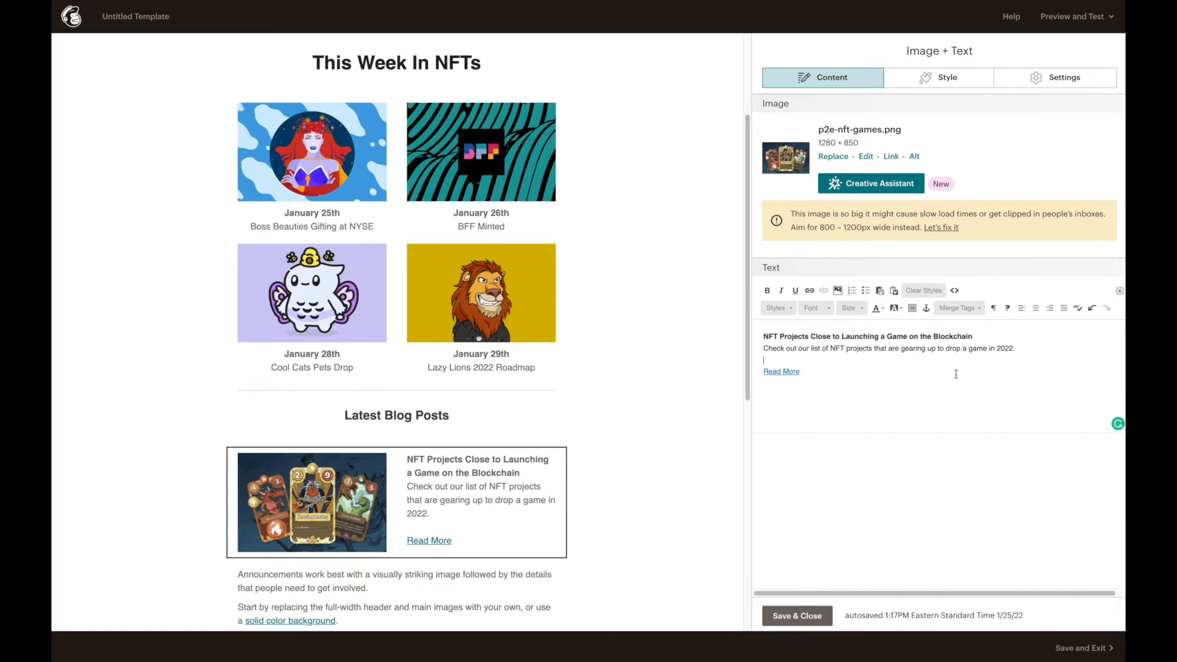
pyautogui.moveTo(526, 517)
pyautogui.click(830, 348)
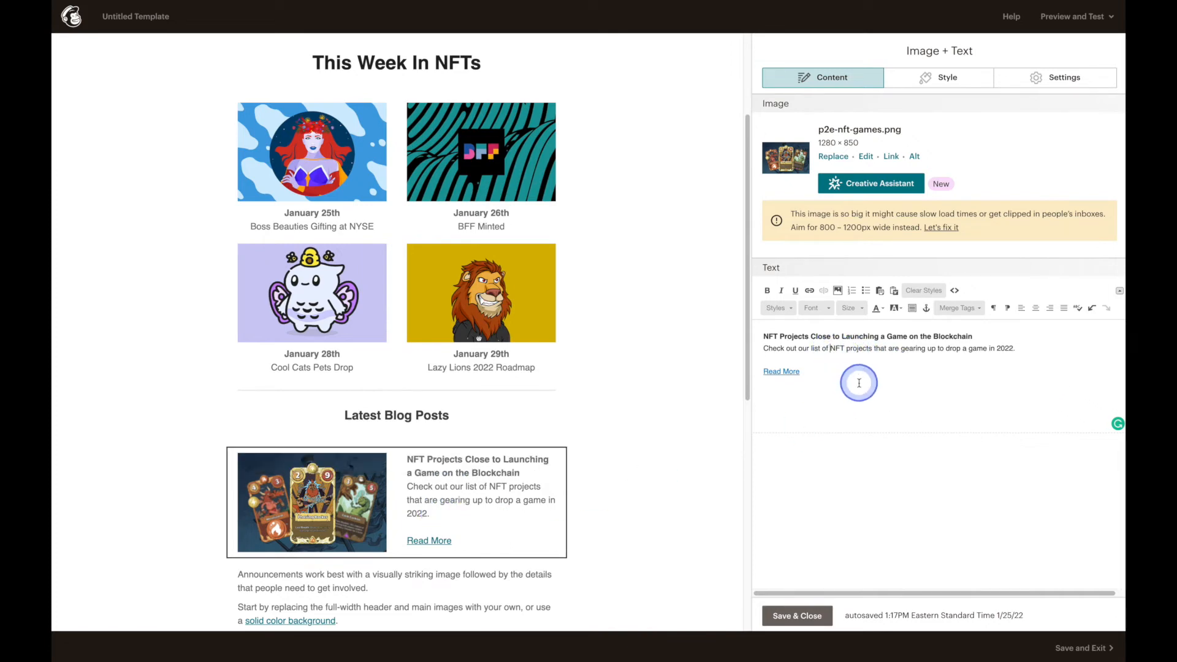
pyautogui.write('three different')
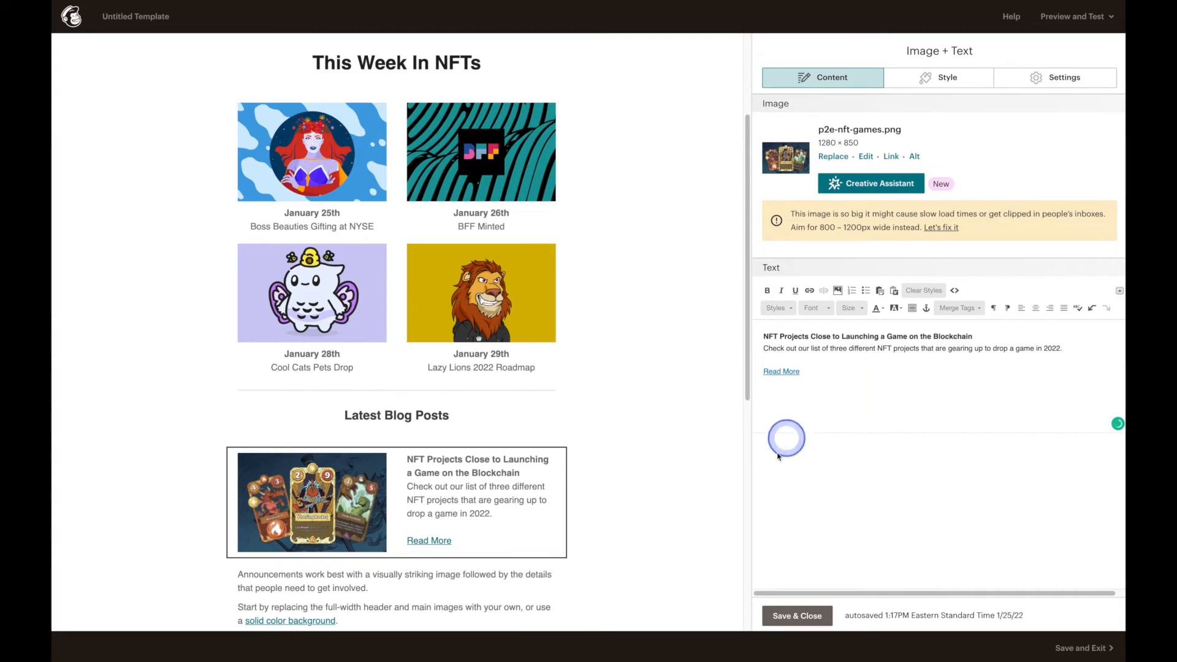
pyautogui.click(778, 616)
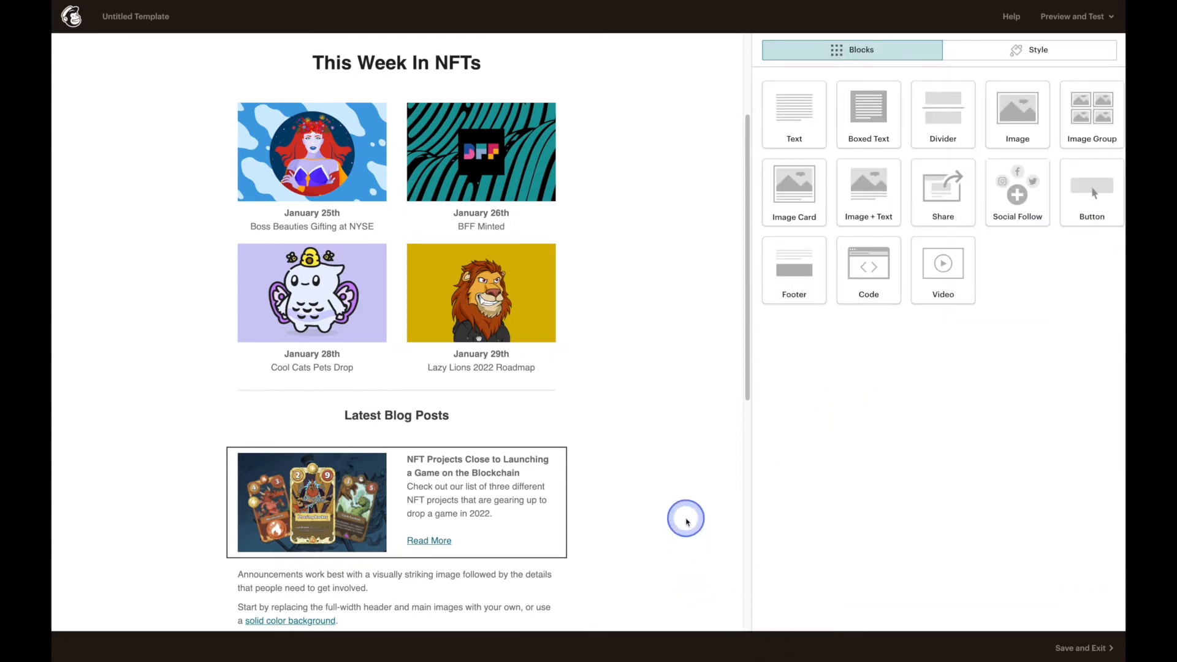
# Duplicate the blog post block twice so that three copies are stacked under Latest Blog Posts.
pyautogui.scroll(-1, 743, 374)
pyautogui.moveTo(743, 376); pyautogui.dragTo(721, 444)
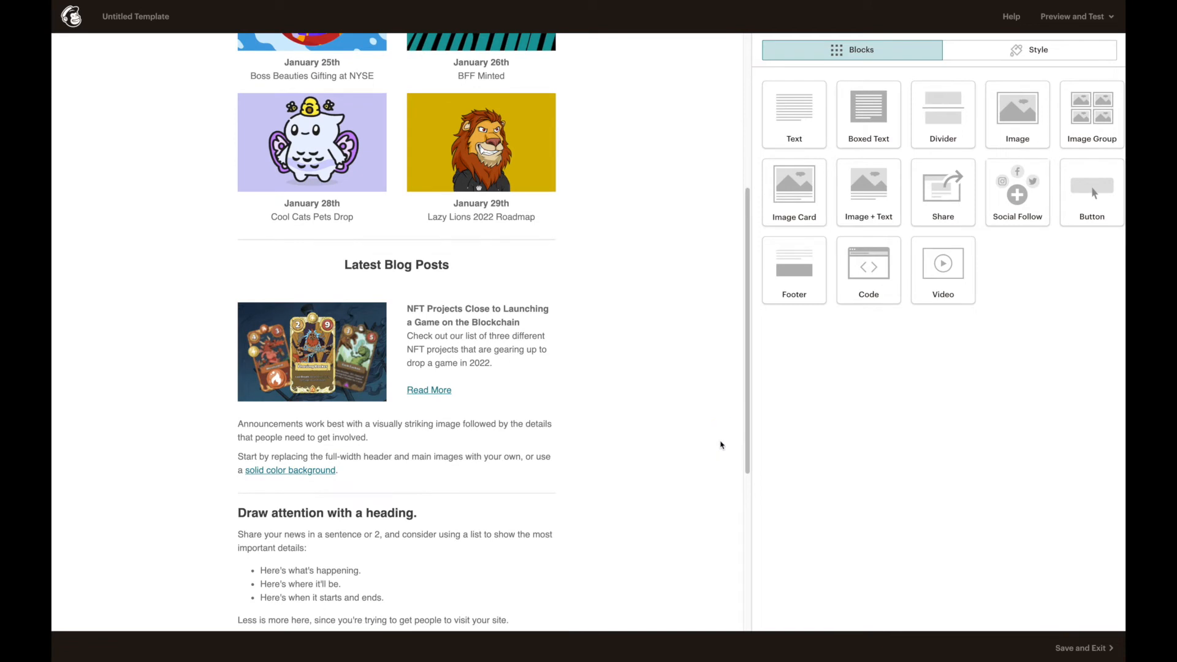
pyautogui.moveTo(546, 350)
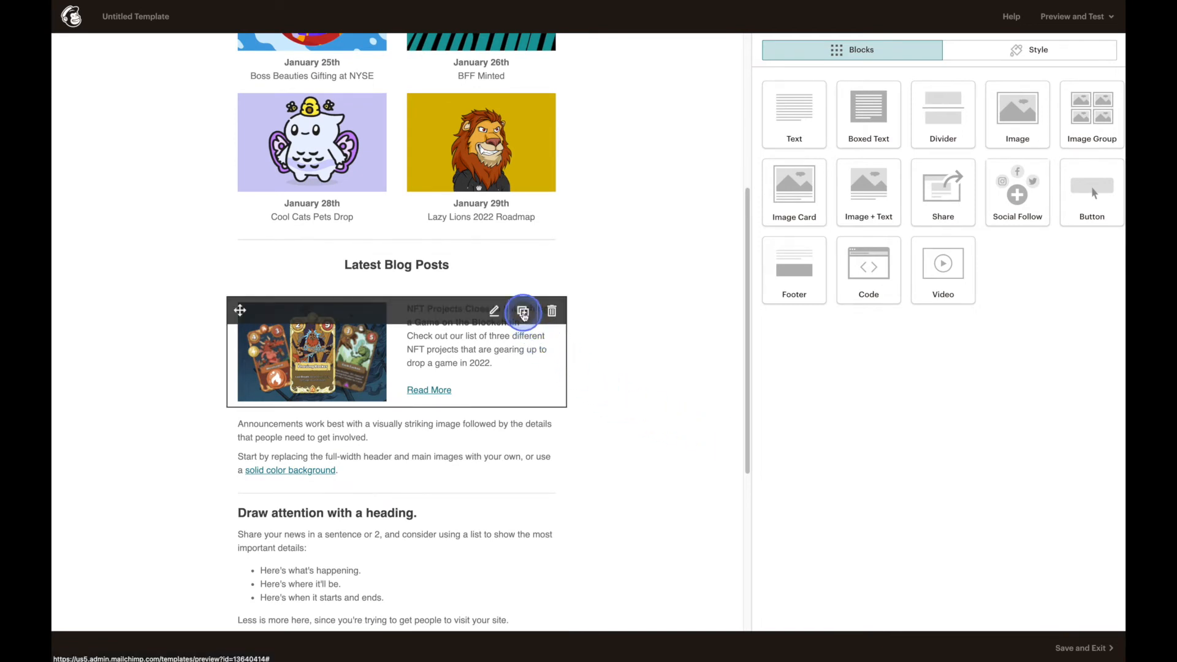
pyautogui.click(523, 312)
pyautogui.scroll(-5, 524, 315)
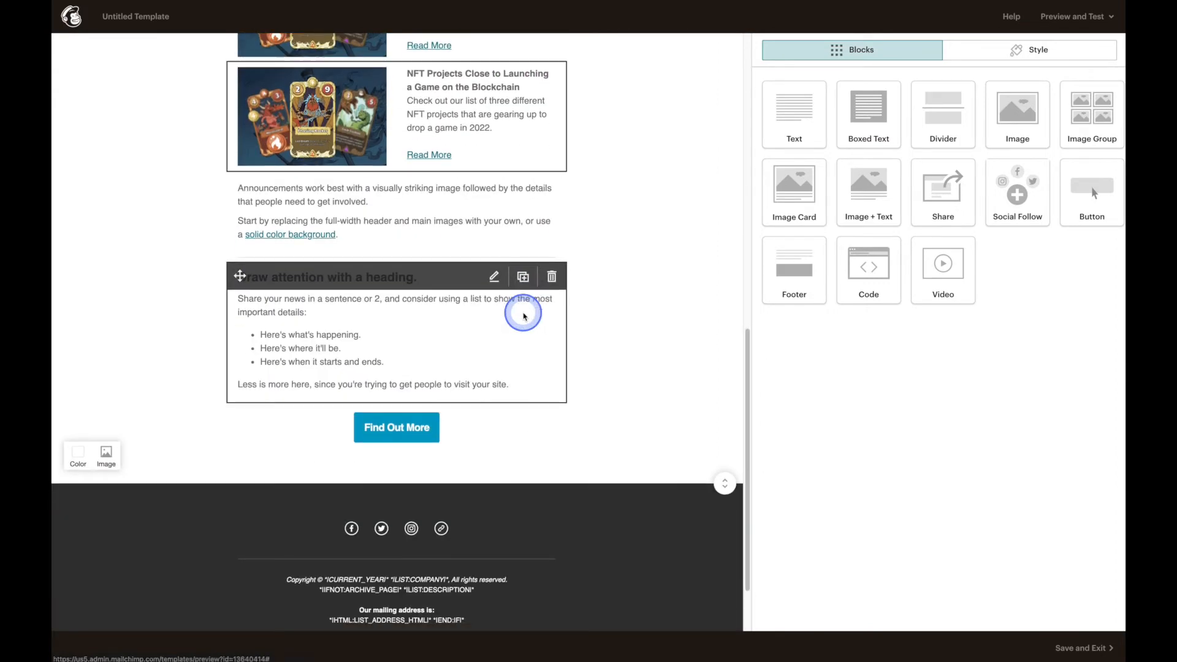
pyautogui.click(520, 141)
pyautogui.click(523, 76)
pyautogui.moveTo(747, 393); pyautogui.dragTo(749, 230)
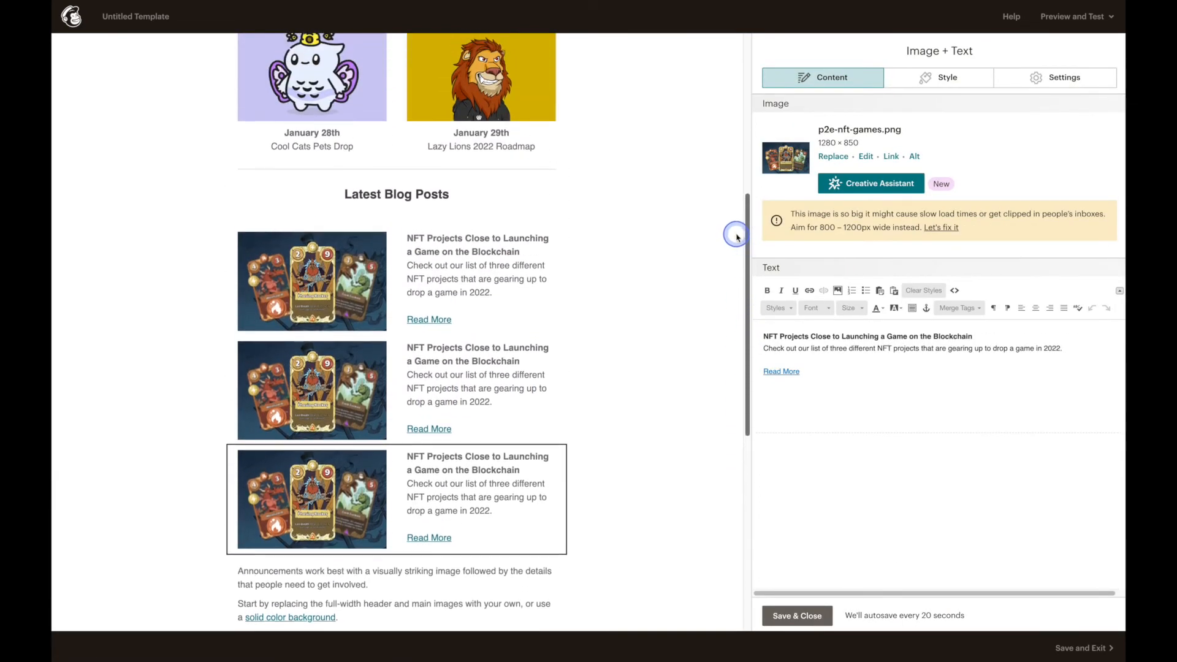
pyautogui.click(682, 336)
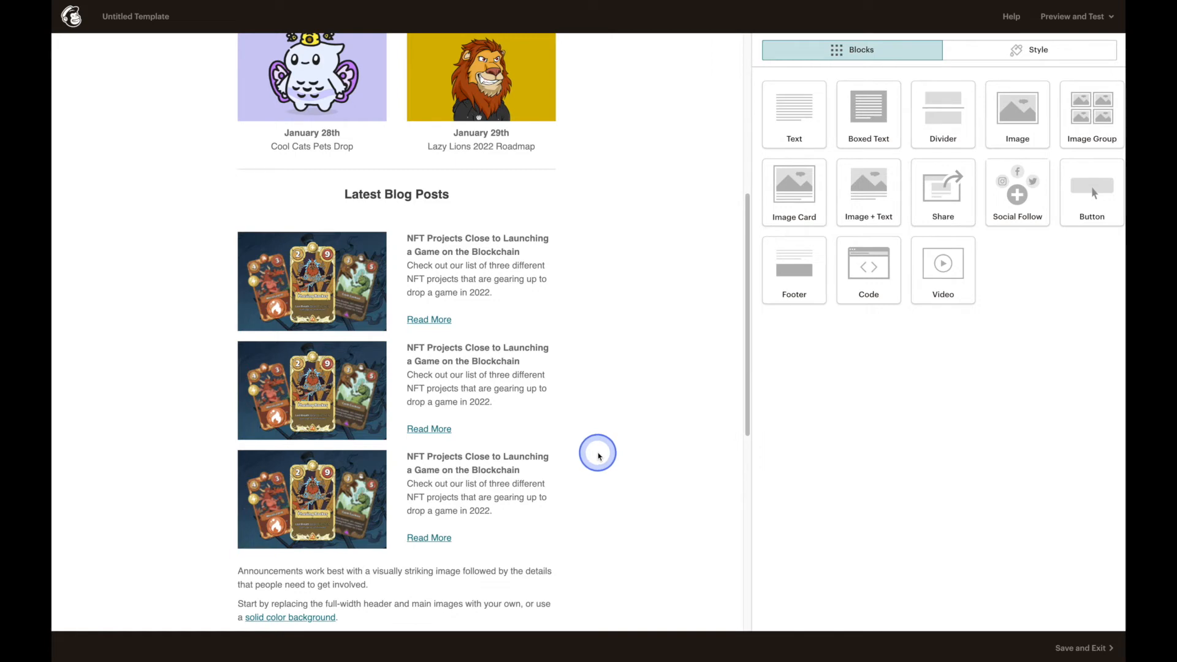
# Replace the image in the second blog post block with an upload of gamestop-nfts.png.
pyautogui.moveTo(528, 389)
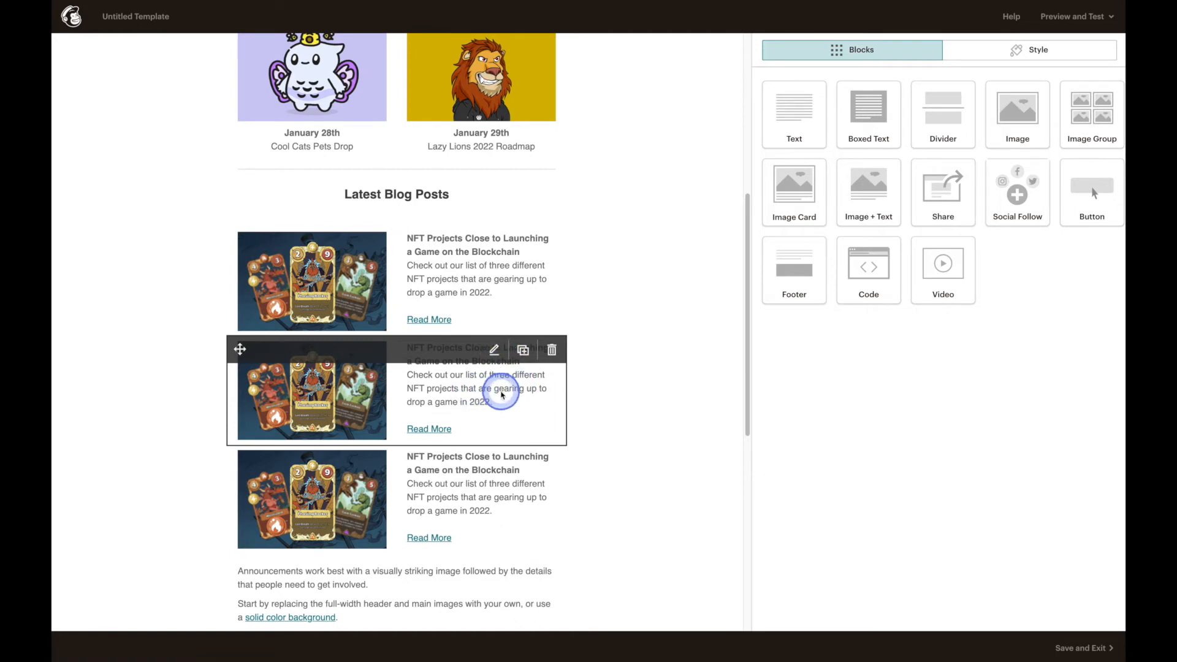
pyautogui.click(507, 390)
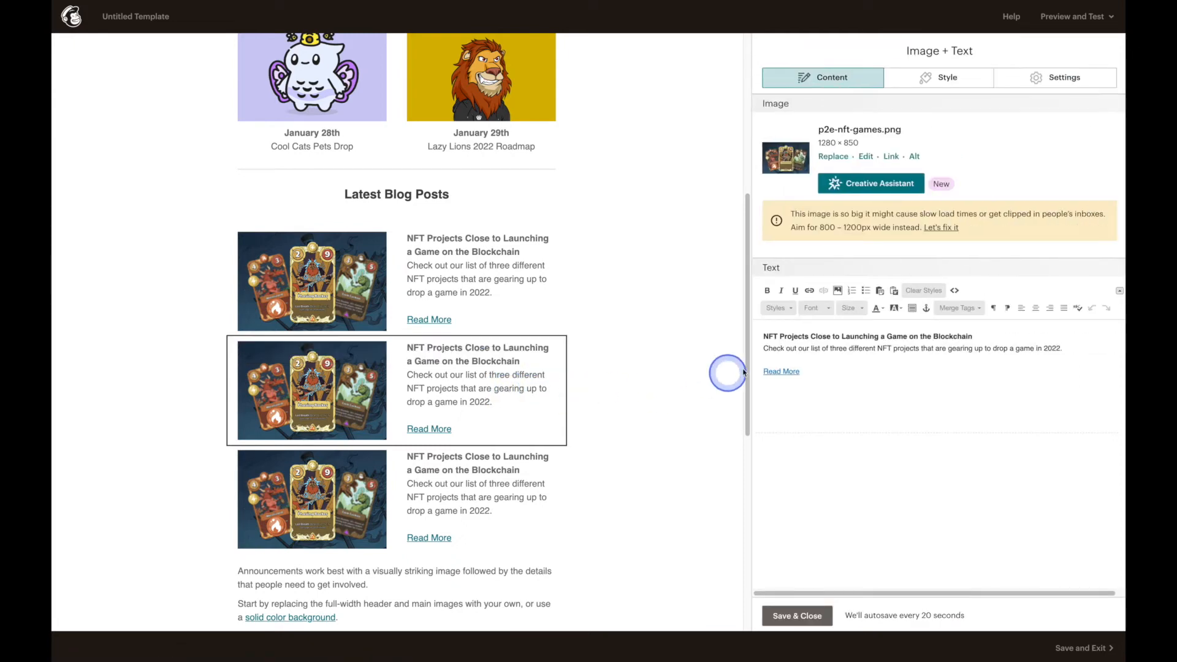
pyautogui.click(844, 158)
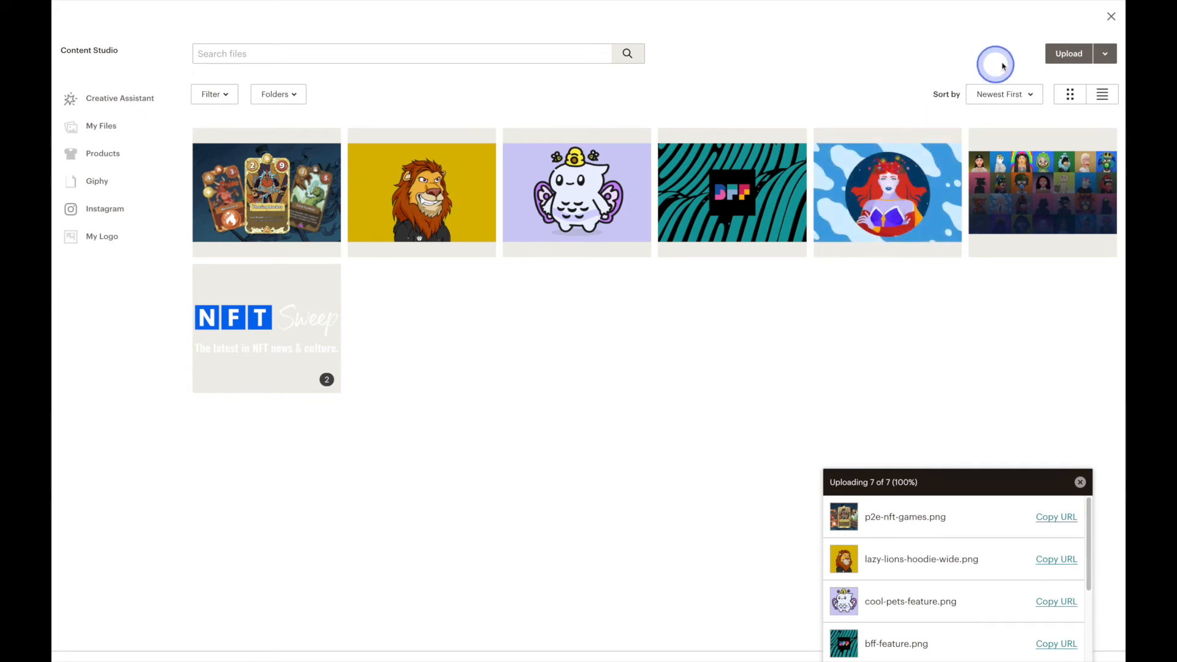
pyautogui.click(1069, 53)
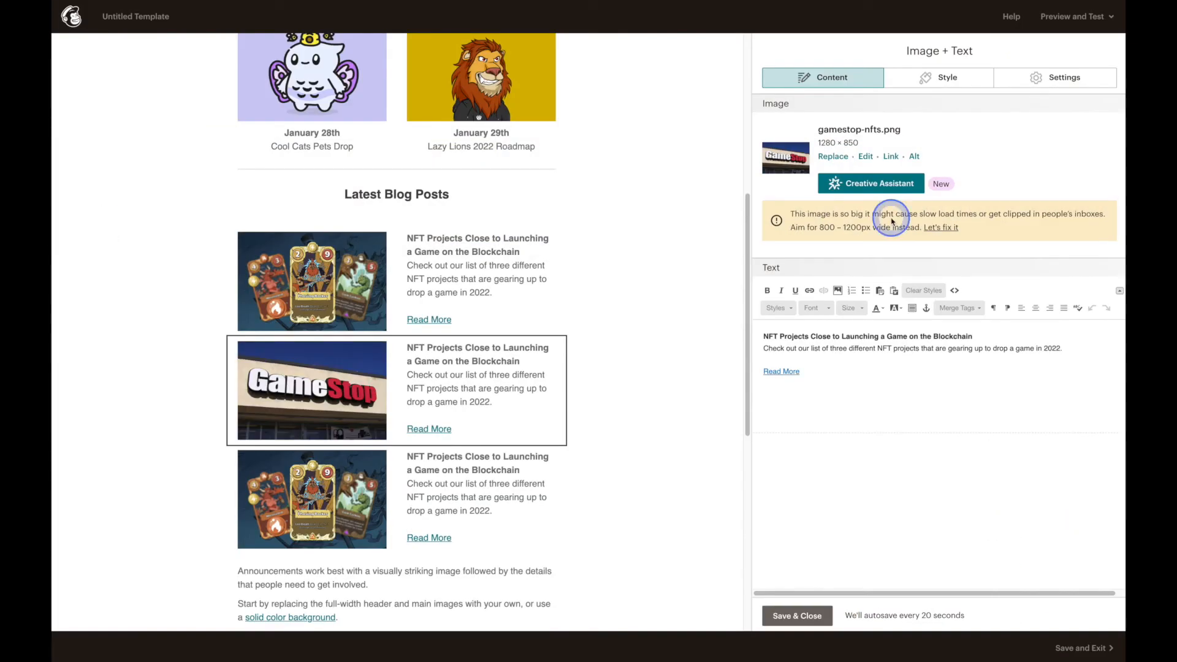
# Replace the GameStop image's link with the article address ending in "game-an-nft-marketplace-and-crypto-technology/".
pyautogui.click(891, 157)
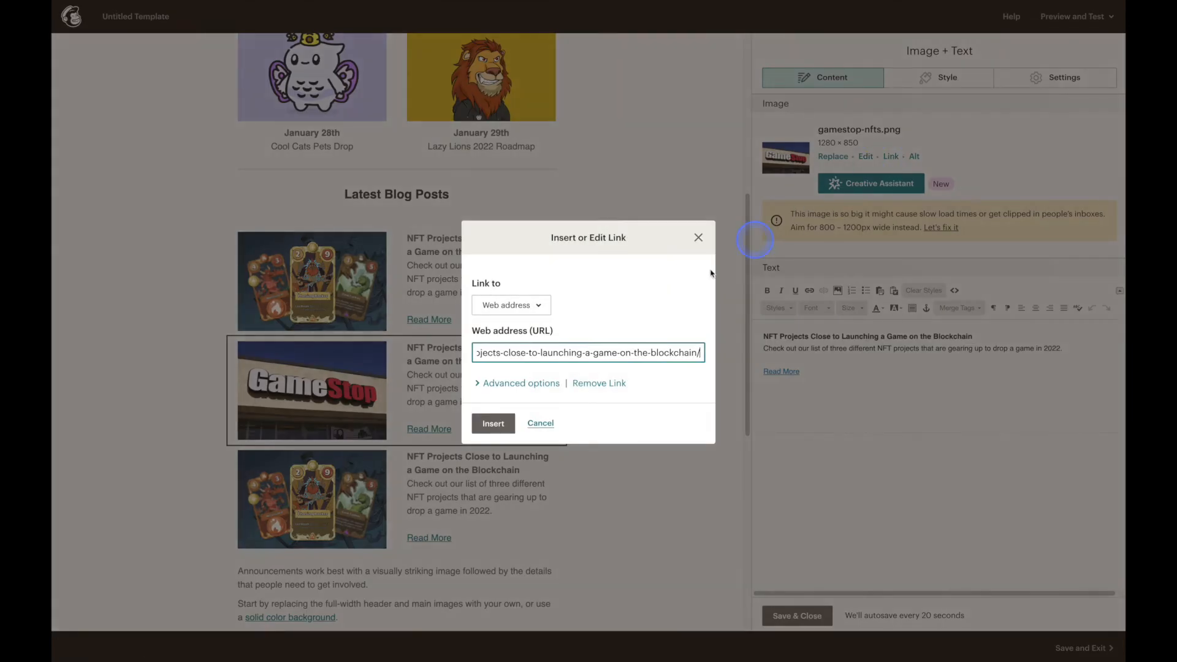
pyautogui.click(613, 346)
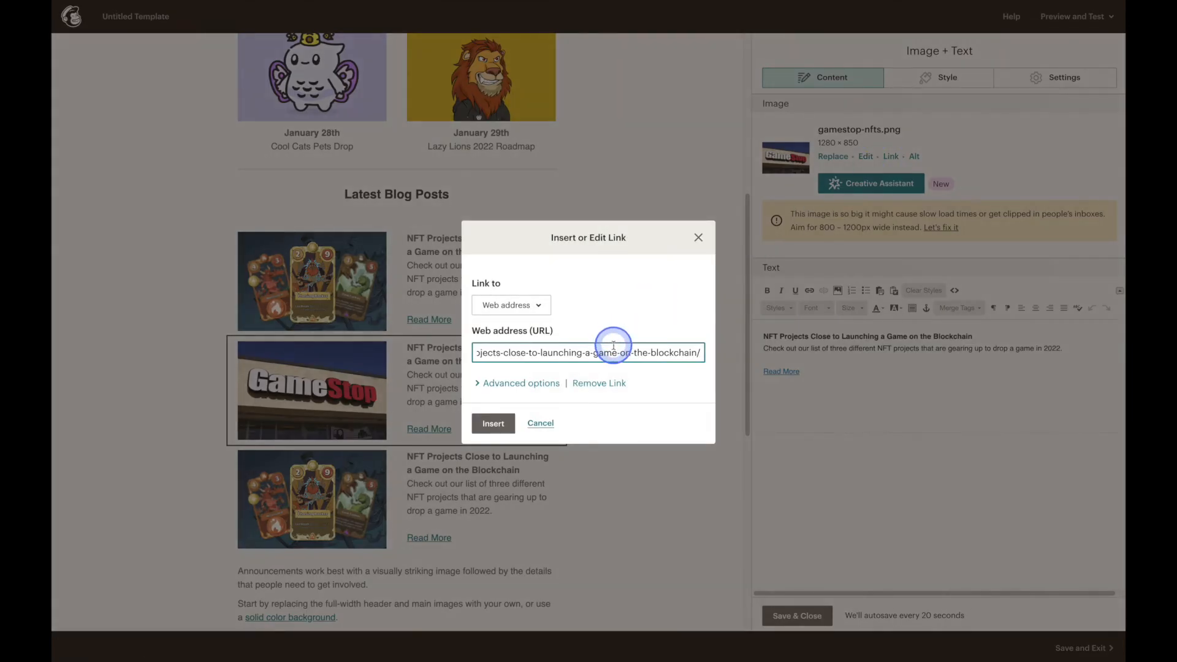
pyautogui.tripleClick(613, 346)
pyautogui.hotkey('ctrl', 'v')
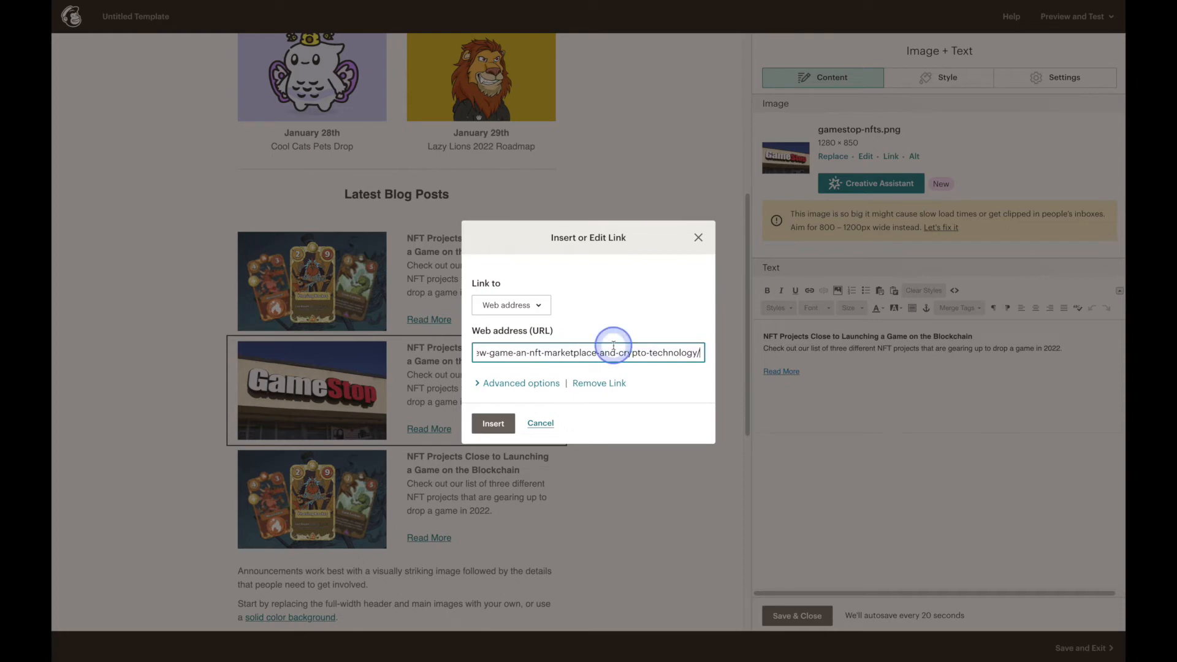
pyautogui.click(490, 422)
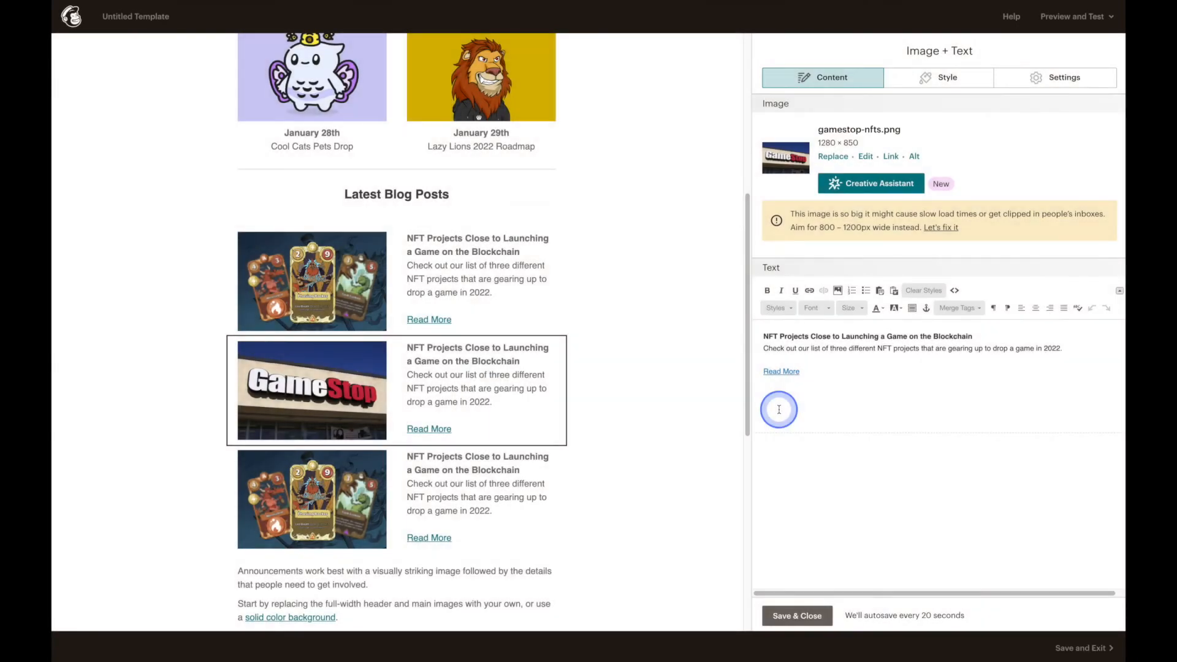
# Change the second block's "Read More" link to the same GameStop article address as its image.
pyautogui.moveTo(803, 371); pyautogui.dragTo(763, 372)
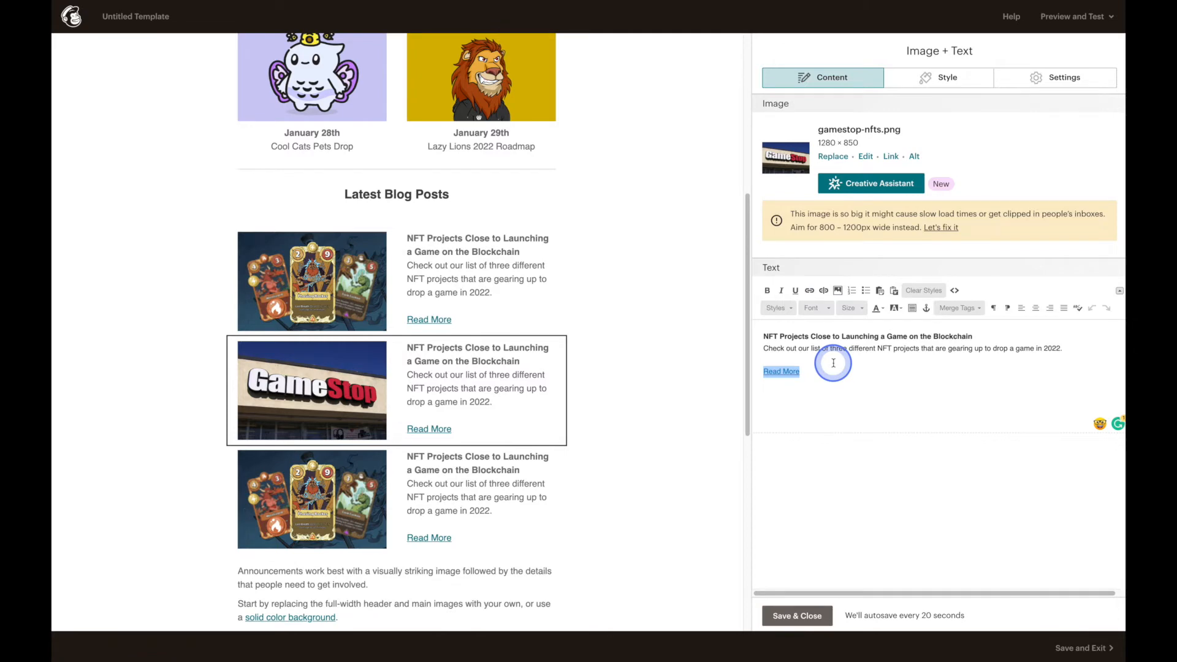
pyautogui.hotkey('ctrl', 'k')
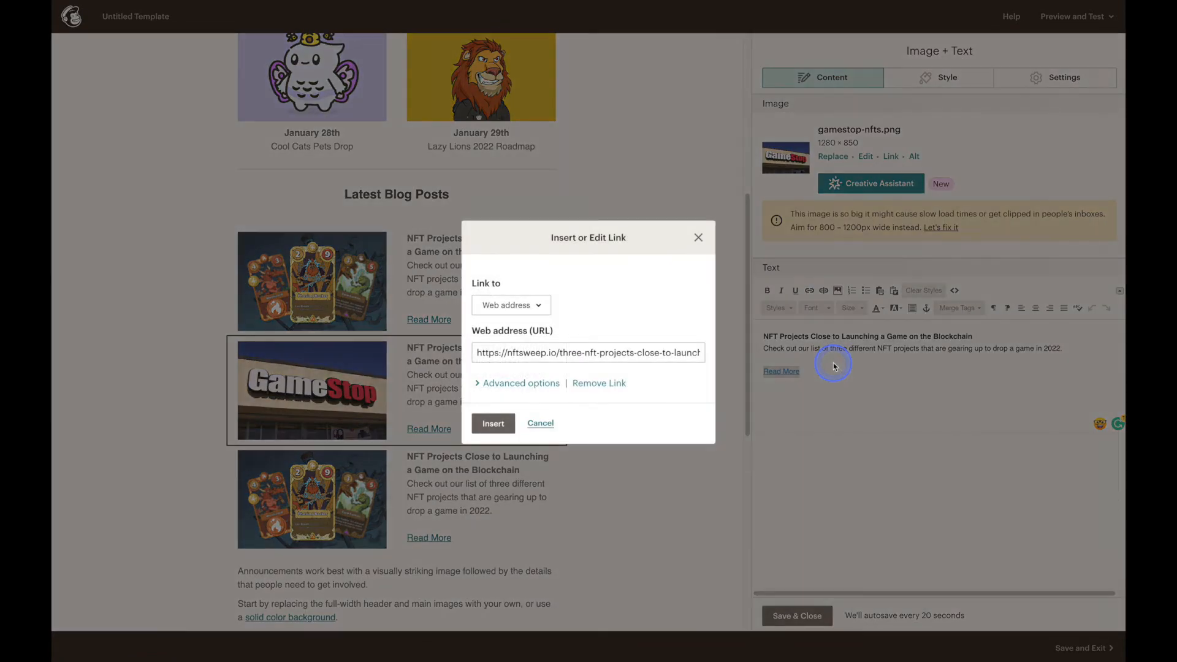
pyautogui.tripleClick(613, 356)
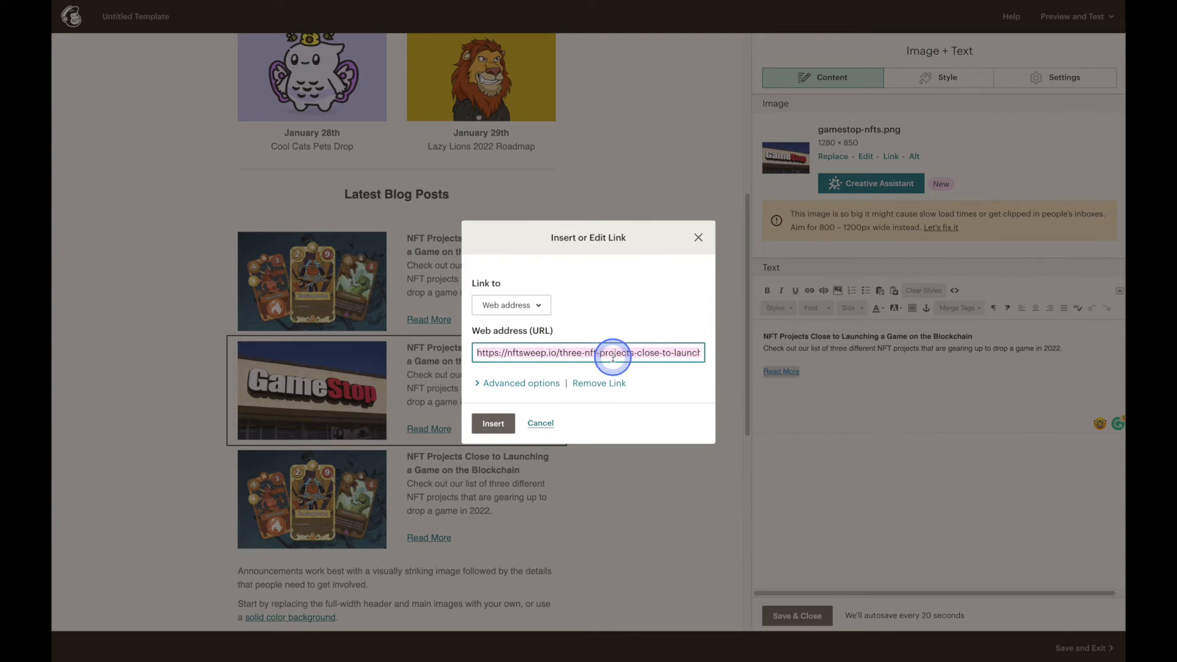
pyautogui.press('BackSpace')
pyautogui.hotkey('ctrl', 'v')
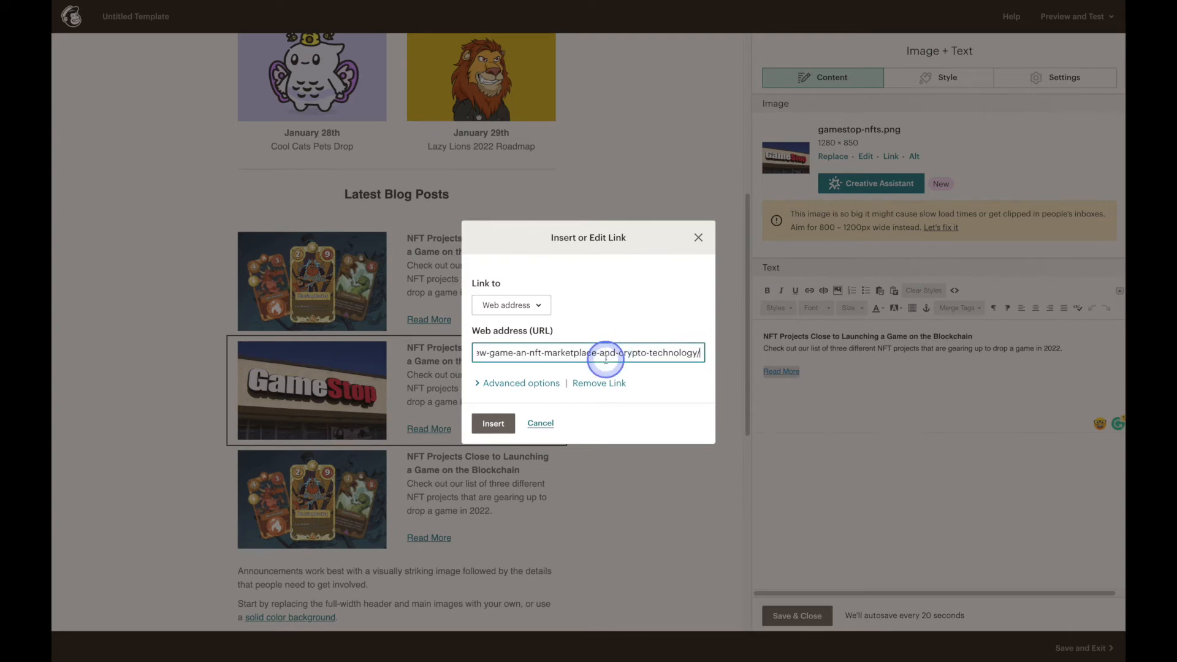
pyautogui.click(494, 424)
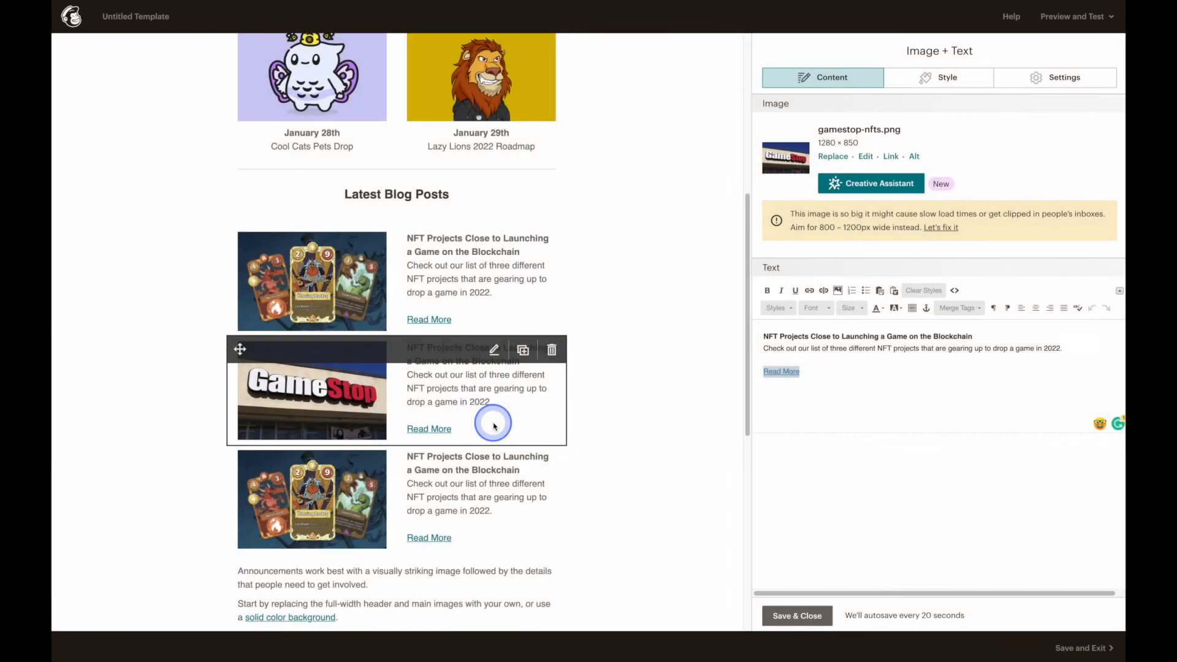
# Replace the second blog post's title with "GamesStop's New Game: An NFT Marketplace and Crypto Technology".
pyautogui.moveTo(764, 336); pyautogui.dragTo(975, 337)
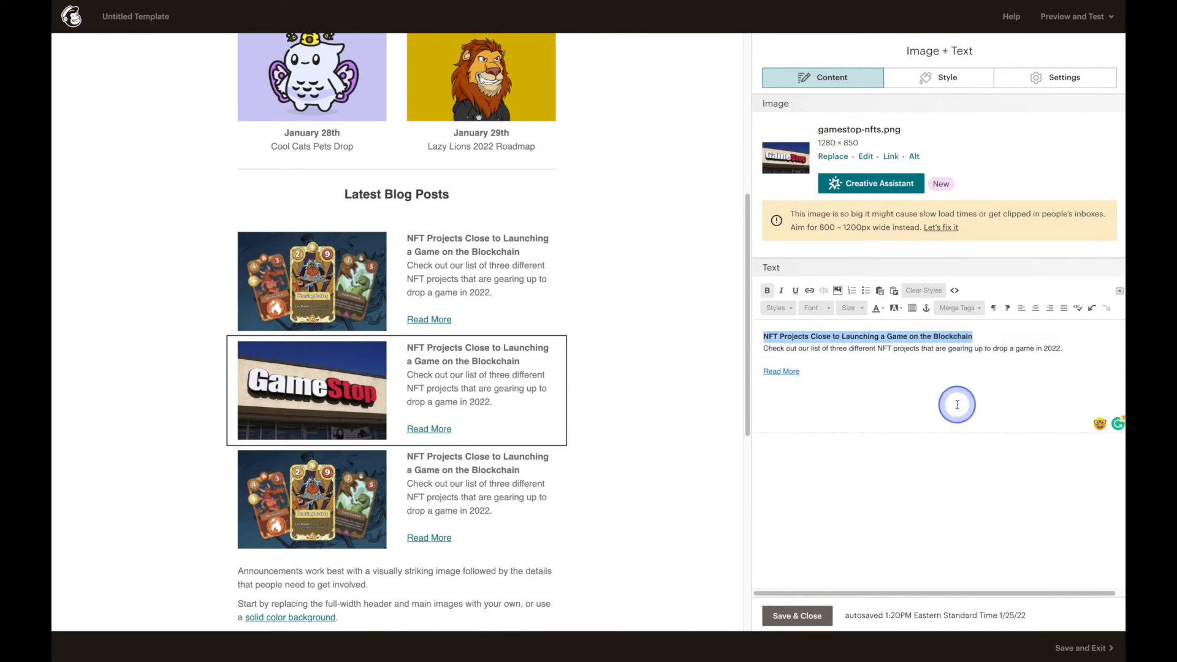
pyautogui.write("GamesStop's New Game")
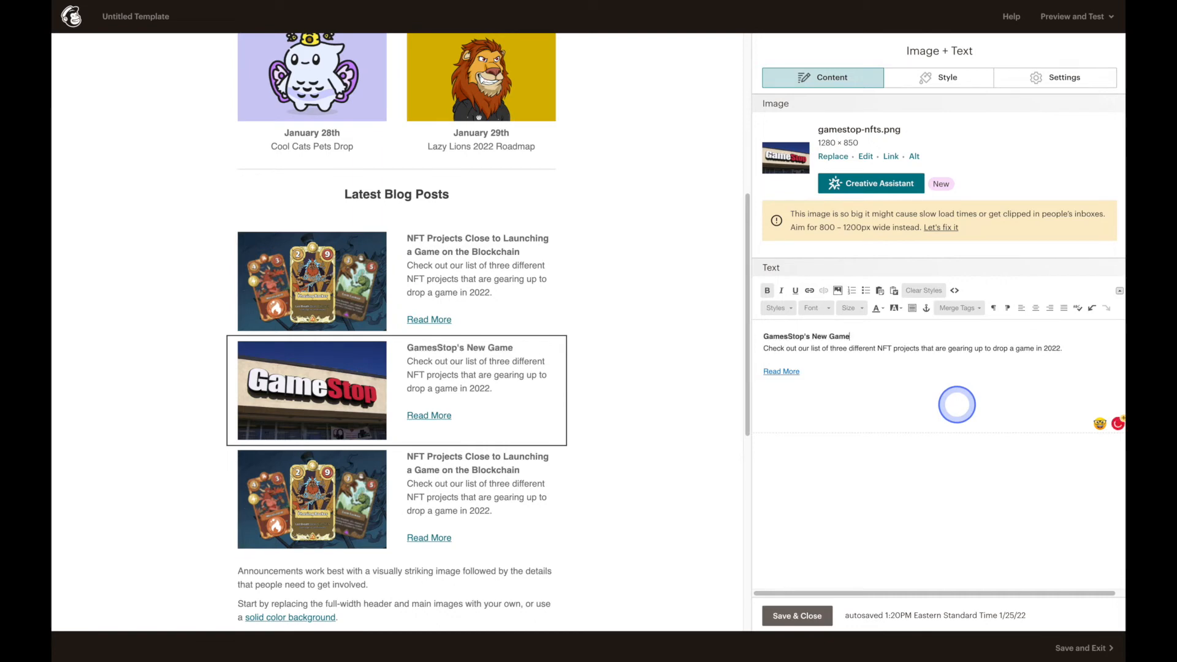
pyautogui.write(': An NFT Mar')
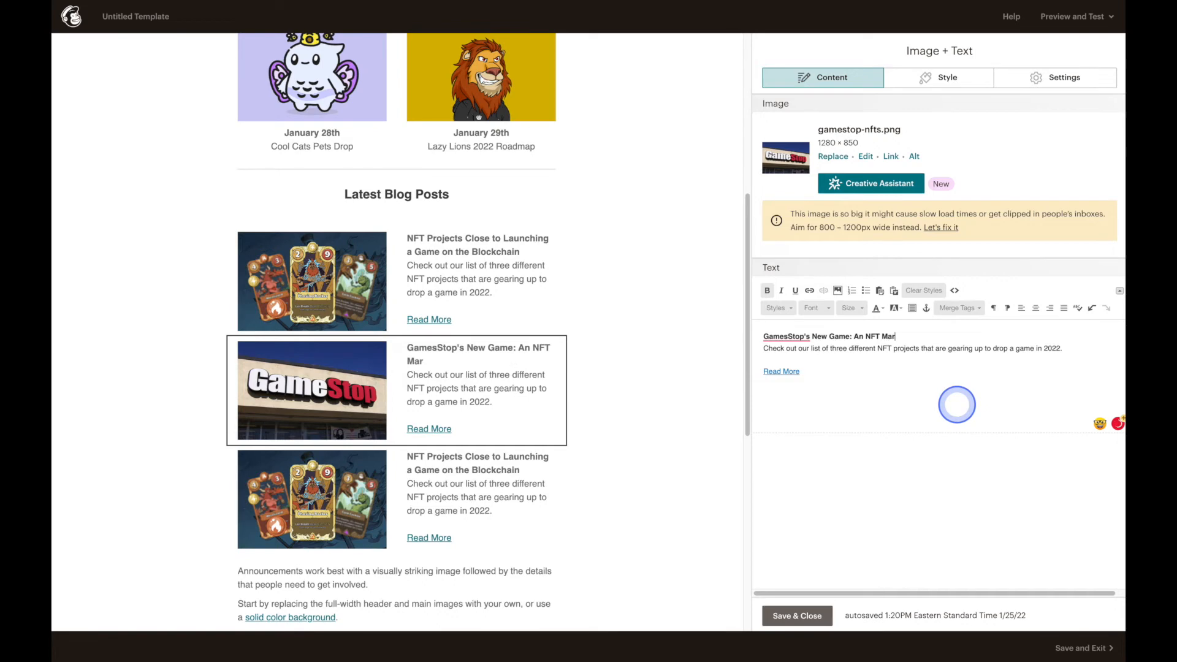
pyautogui.write('ketplace and Crypto Technology')
# Replace the second post's description with "GameStop is reportedly getting into NFTs and crypto with their planned digital marketplace selling digital in-game items.".
pyautogui.tripleClick(813, 348)
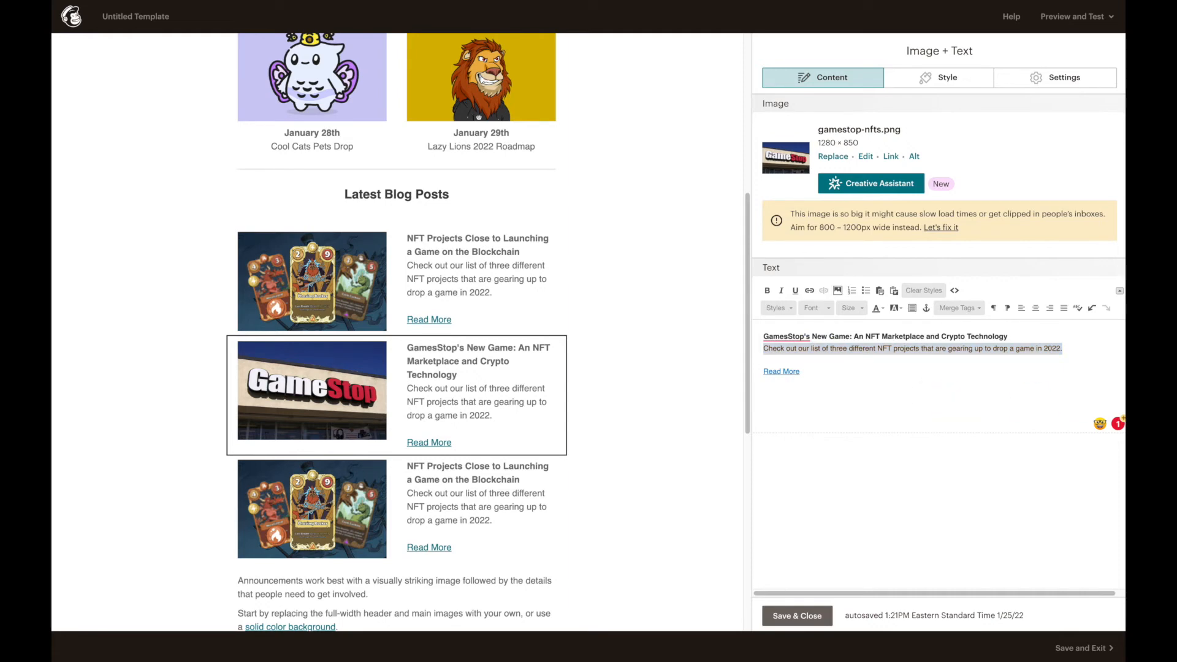
pyautogui.click(854, 357)
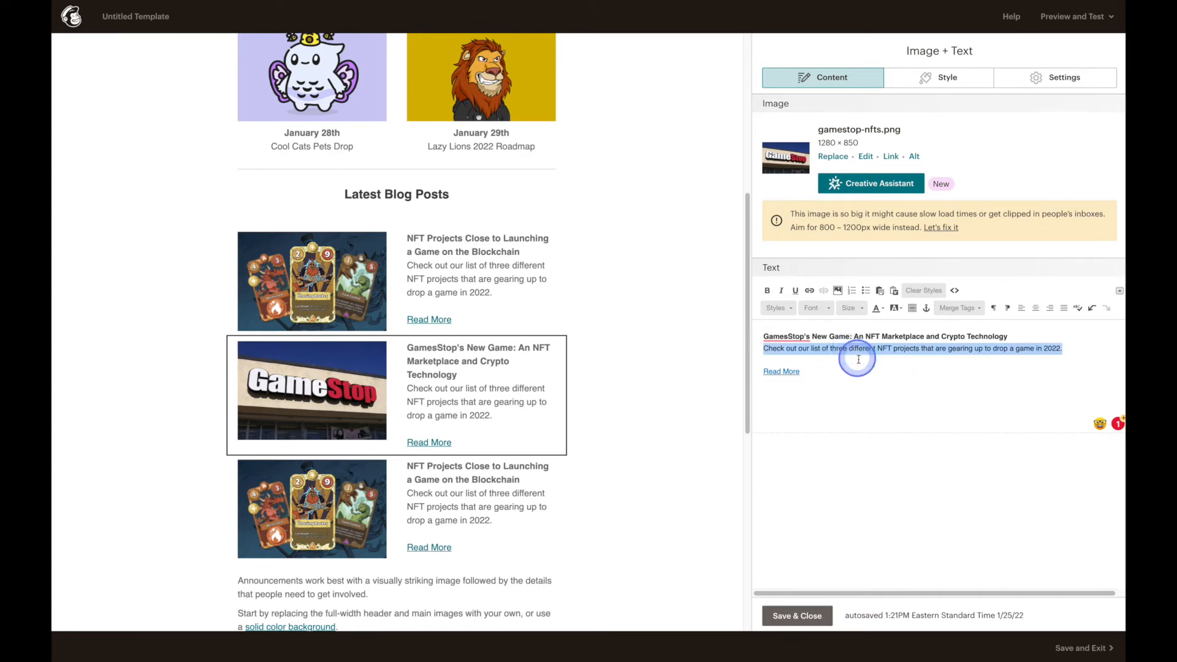
pyautogui.write('GameStop is reportedly getting into NFTs and crypto with their planned digital marketplace selling digital in-game items.')
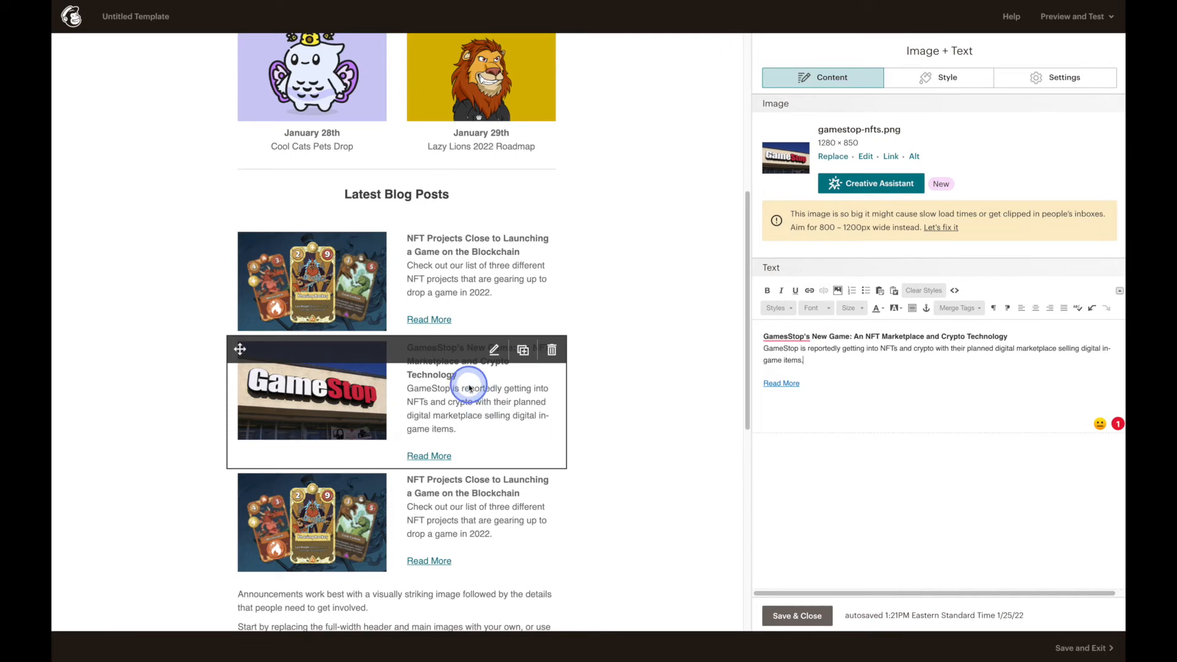
pyautogui.click(634, 376)
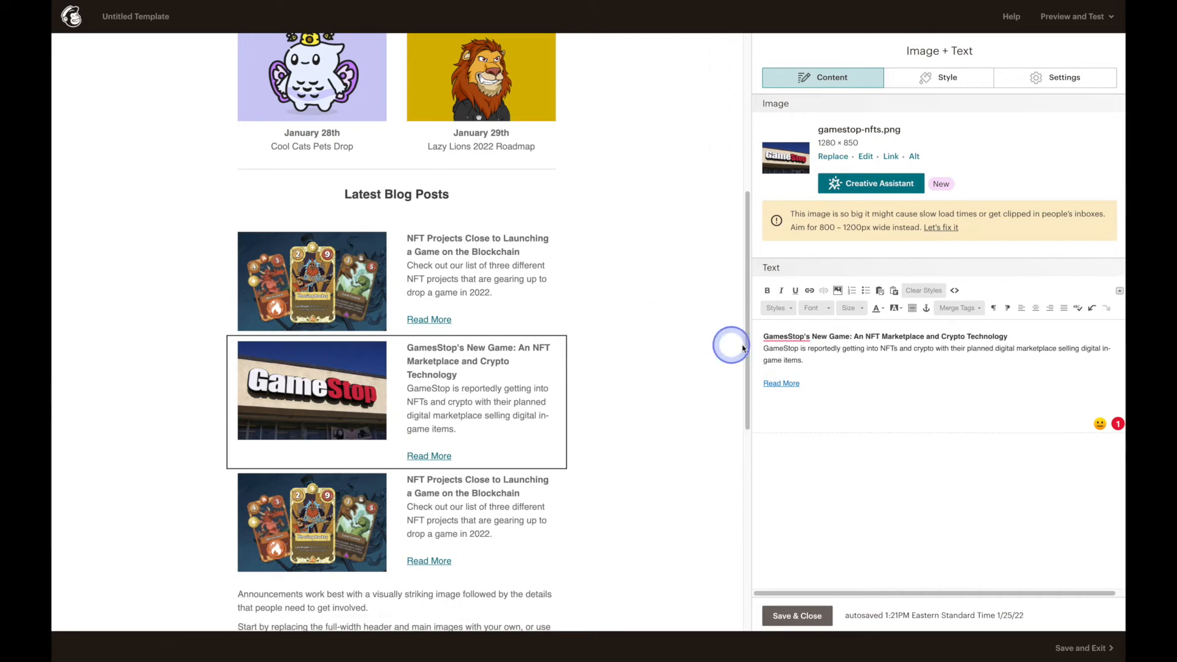
# Shorten the second post's title to "GamesStop Explores NFT Marketplace & Crypto Technology".
pyautogui.click(854, 336)
pyautogui.moveTo(840, 336); pyautogui.dragTo(804, 336)
pyautogui.write('Explores')
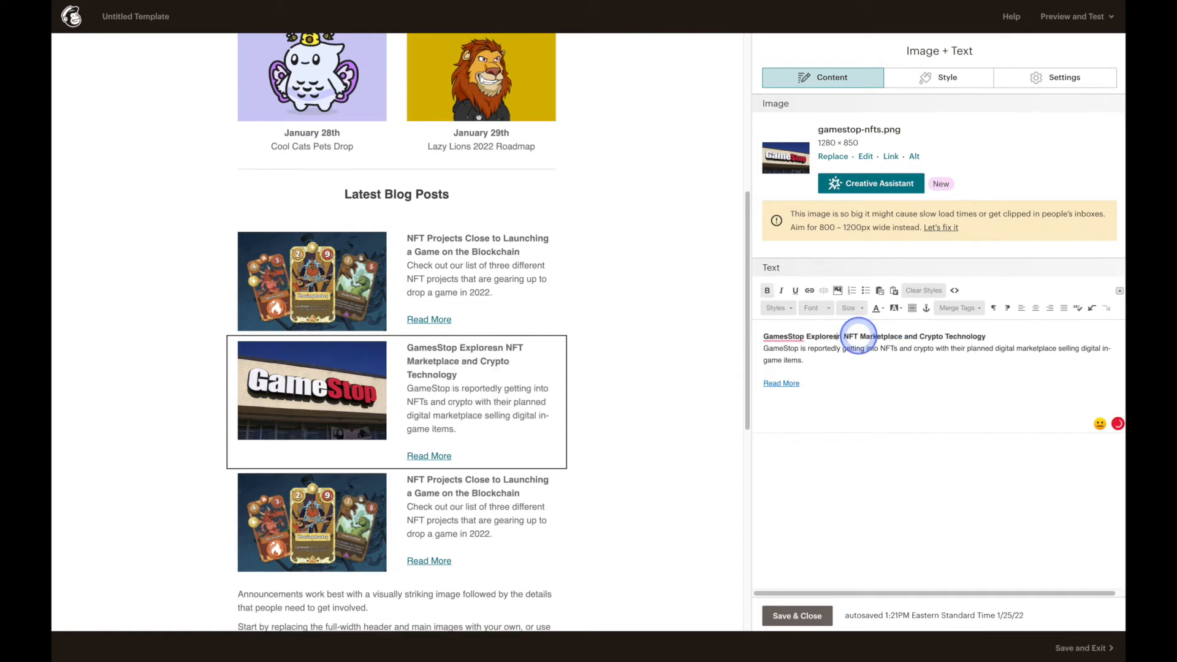
pyautogui.press('Delete')
pyautogui.doubleClick(907, 337)
pyautogui.write('&')
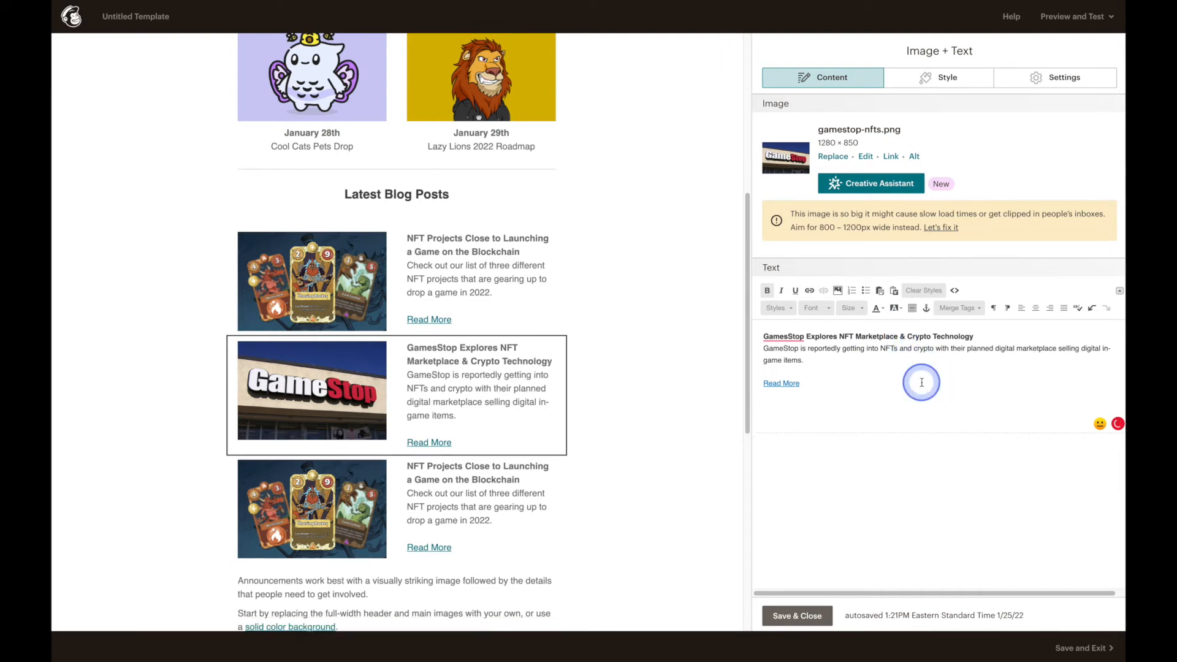
# Remove "and crypto" and the "digital" before "in-game items" from the GameStop description, and save the block.
pyautogui.moveTo(520, 442)
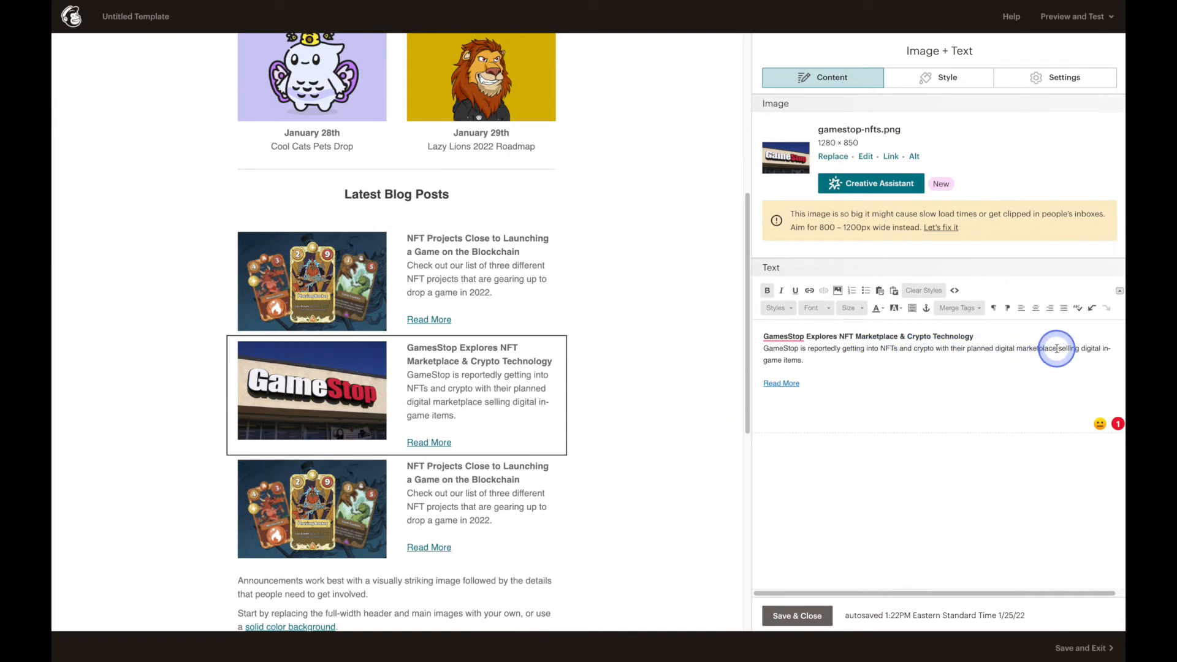
pyautogui.doubleClick(1091, 348)
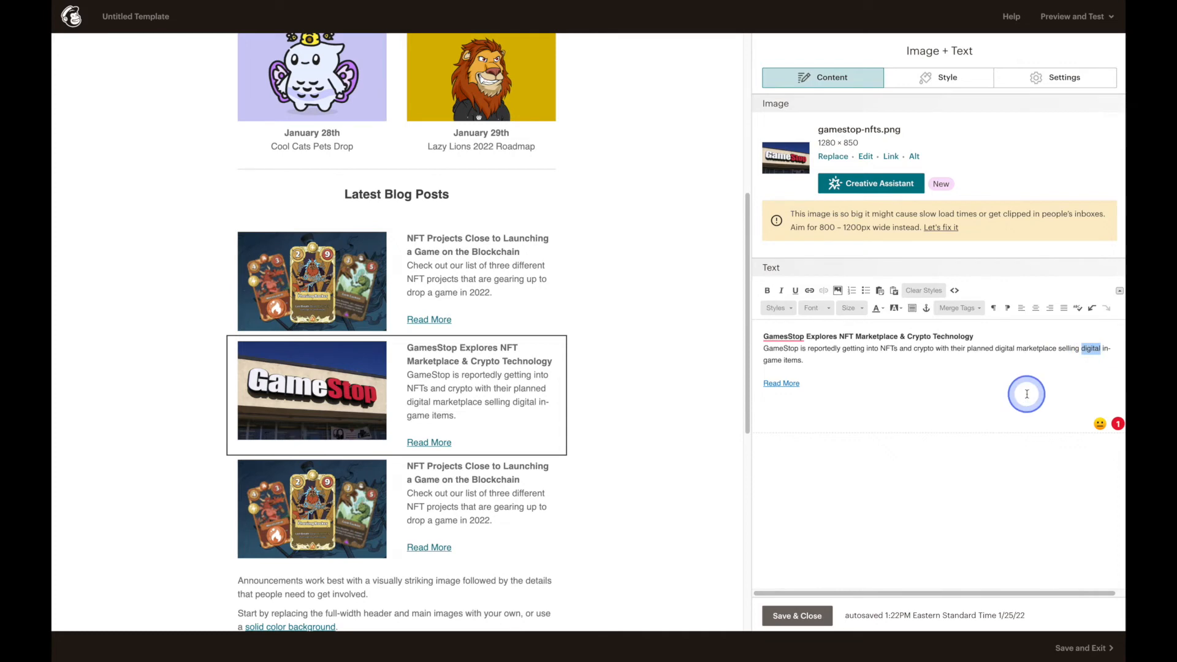
pyautogui.press('BackSpace')
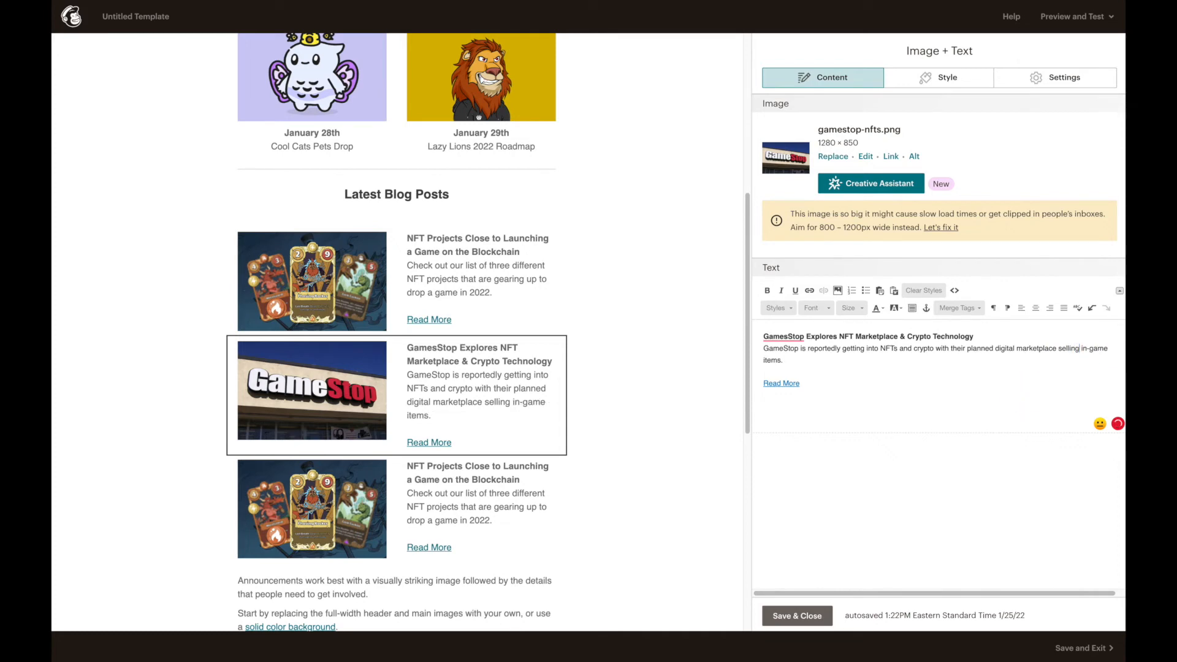
pyautogui.moveTo(899, 348); pyautogui.dragTo(933, 348)
pyautogui.press('BackSpace')
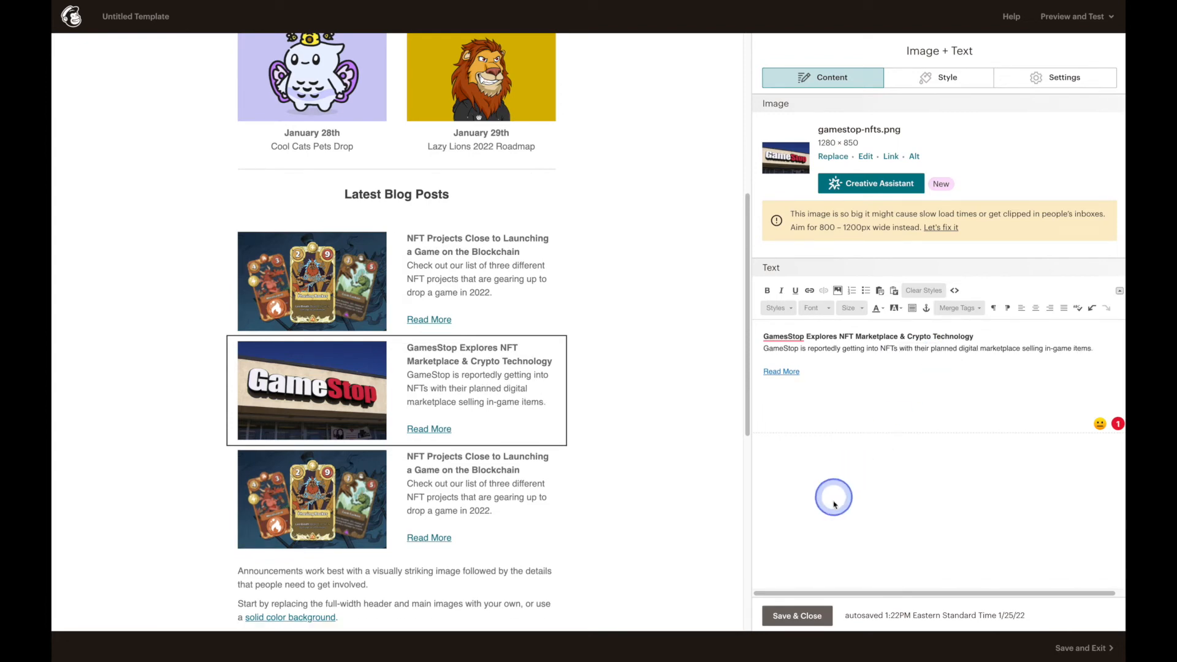
pyautogui.click(812, 614)
# Replace the image in the third blog post block with looks-rare-nfts.png.
pyautogui.click(550, 527)
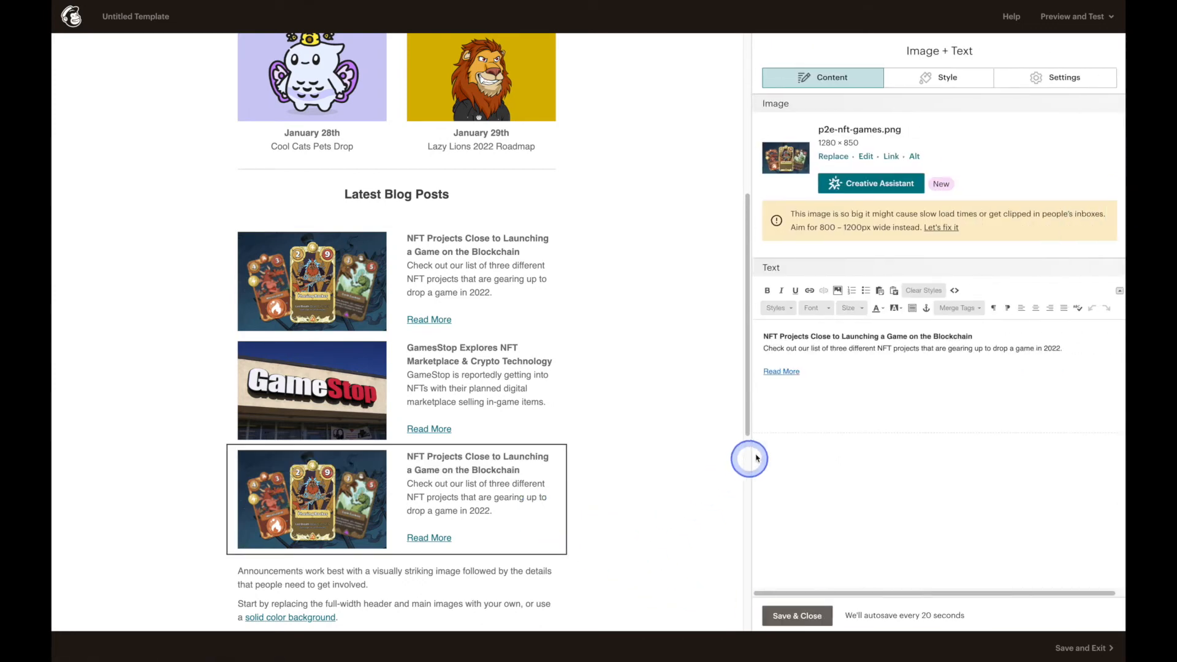
pyautogui.click(834, 157)
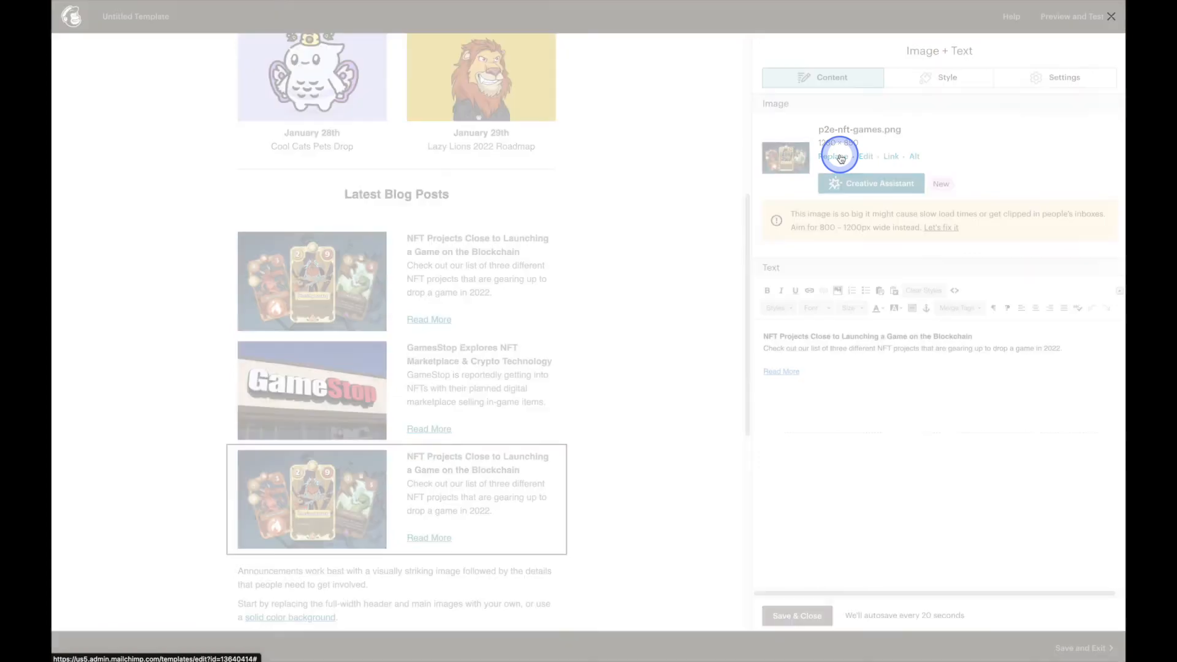
pyautogui.click(1073, 56)
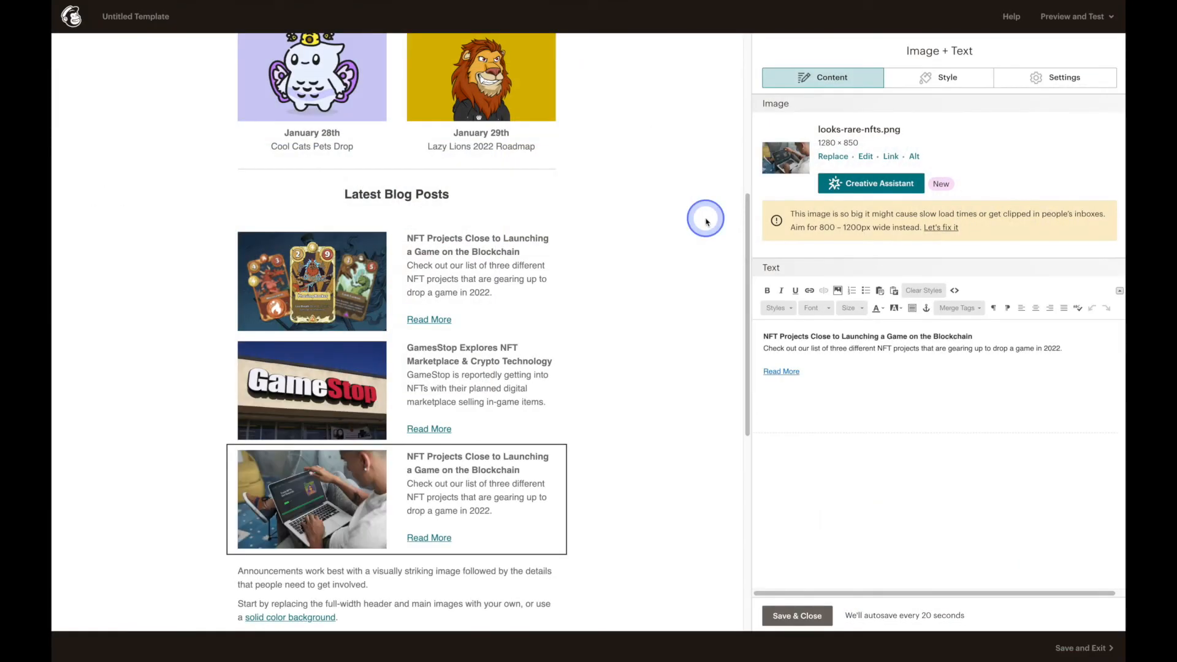
# Replace the third image's link with the article address ending in "pensea-competitor-by-offering-big-rewards-to-users/".
pyautogui.click(892, 157)
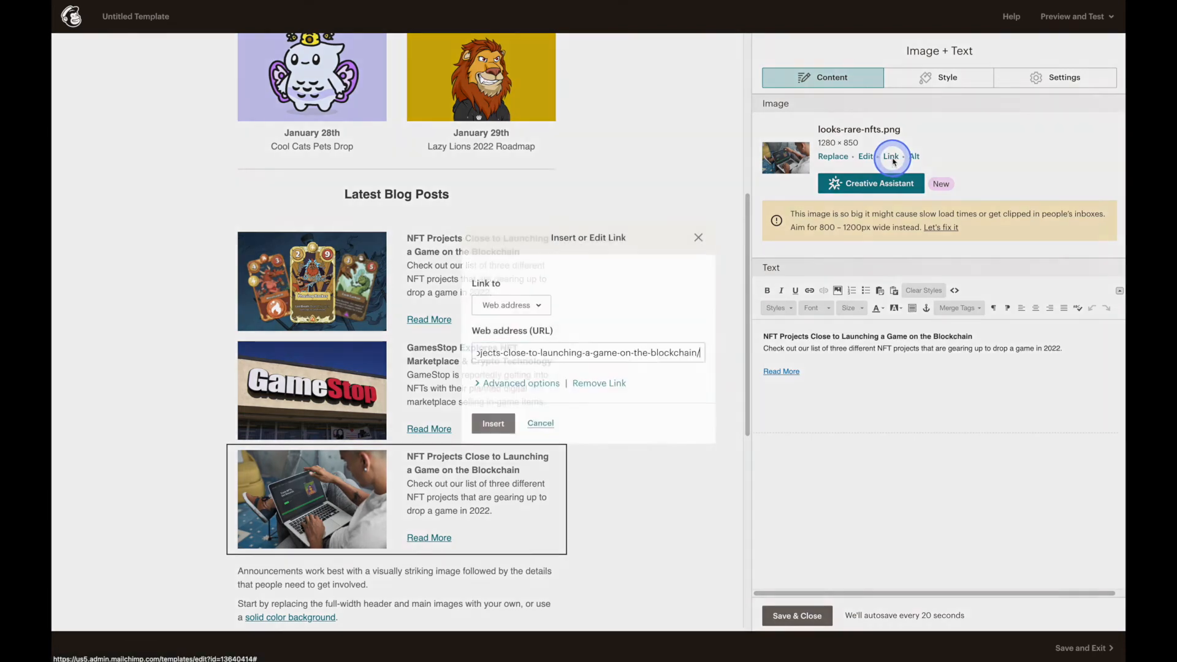
pyautogui.hotkey('ctrl', 'a')
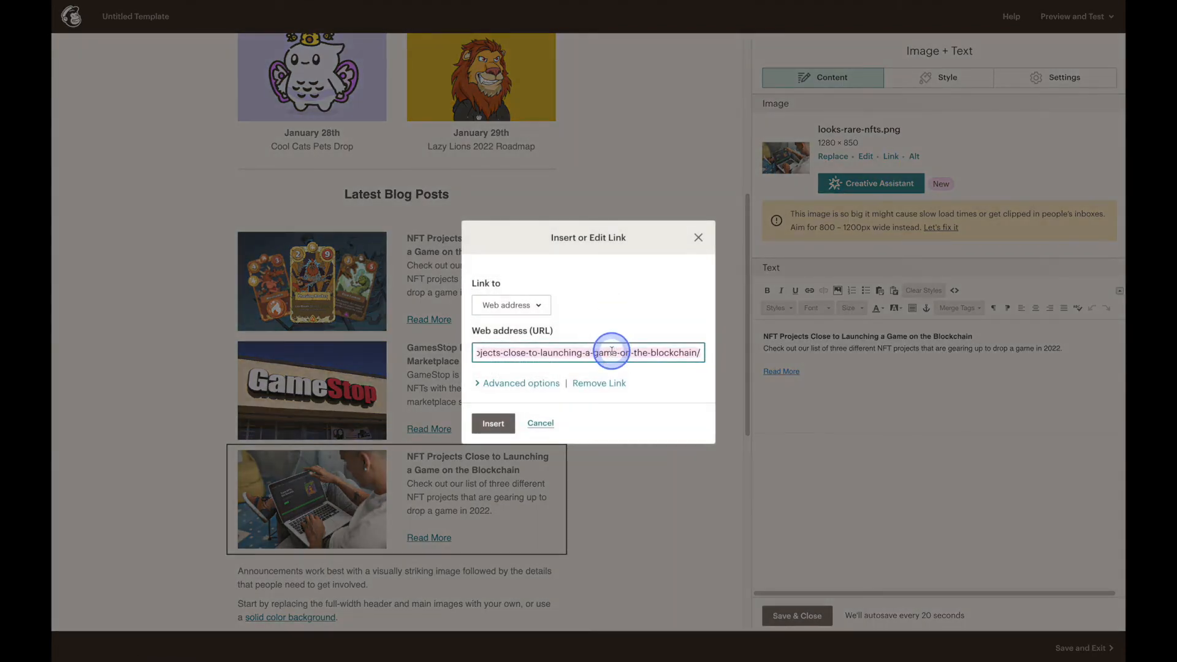
pyautogui.hotkey('ctrl', 'v')
pyautogui.click(492, 422)
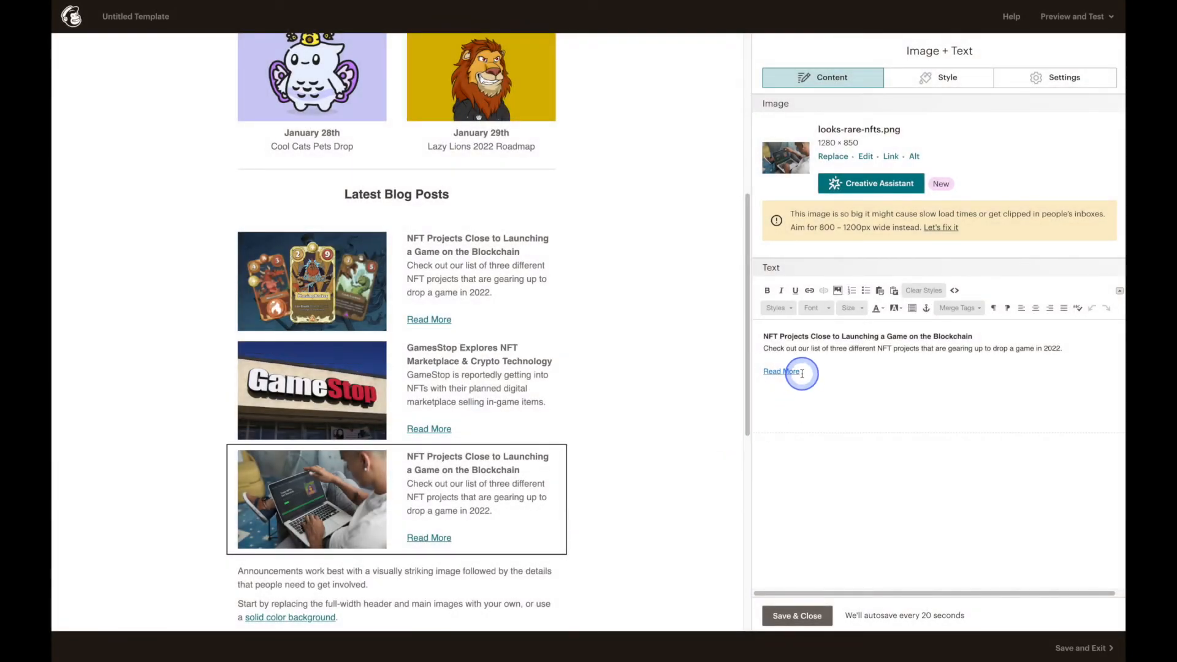
# Change the third block's "Read More" link to the article address ending in "pensea-competitor-by-offering-big-rewards-to-users/".
pyautogui.moveTo(800, 371); pyautogui.dragTo(763, 372)
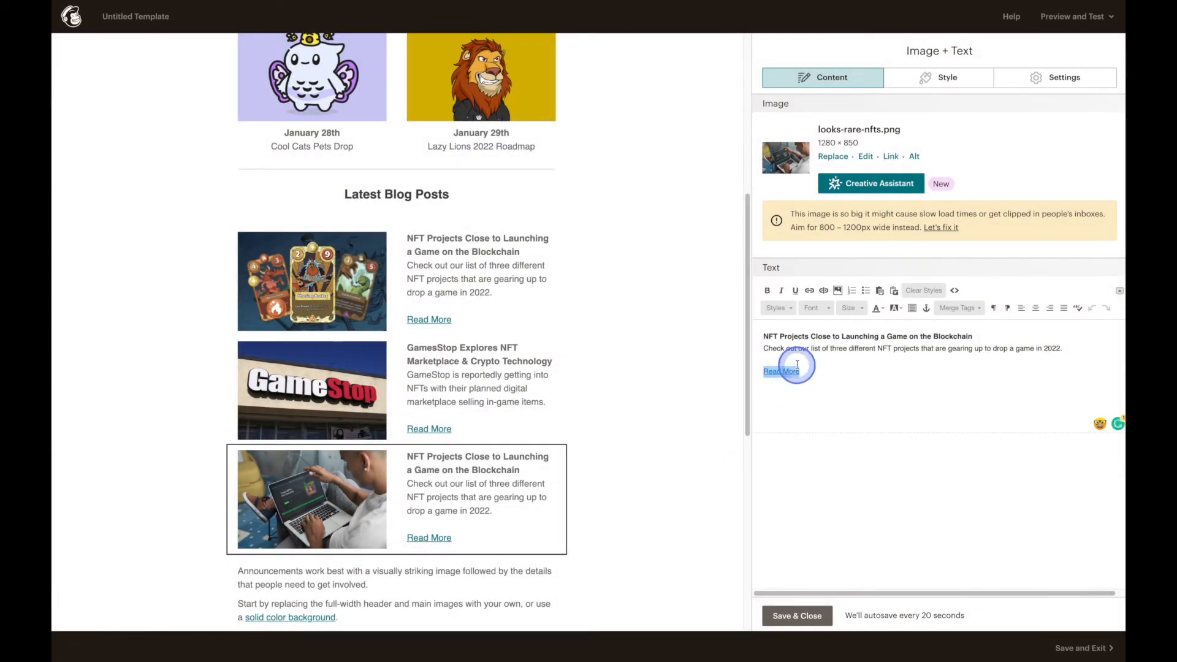
pyautogui.click(810, 293)
pyautogui.click(662, 353)
pyautogui.hotkey('ctrl', 'a')
pyautogui.hotkey('ctrl', 'v')
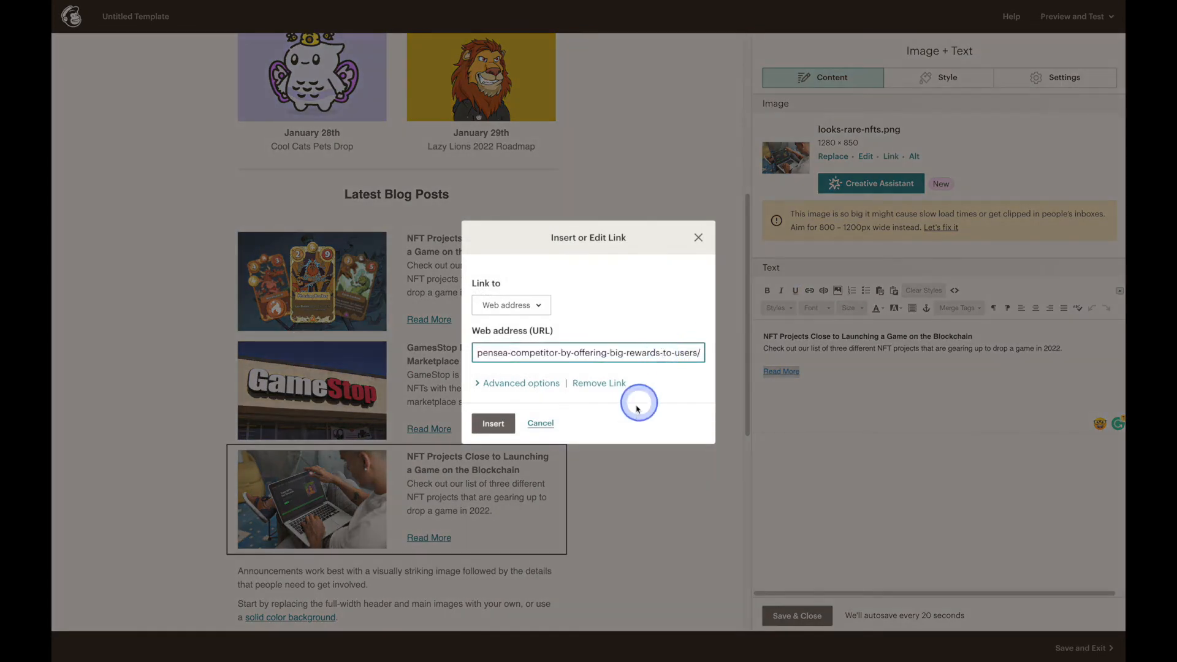
pyautogui.click(494, 423)
pyautogui.click(842, 373)
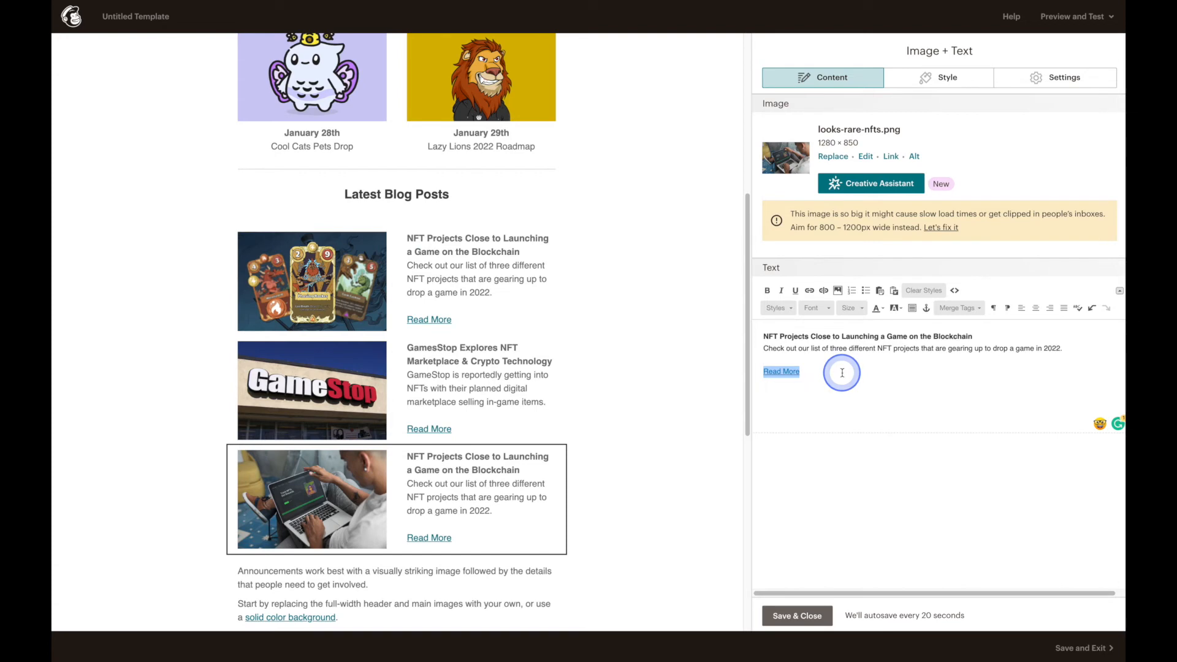
# Replace the third blog post's title with "LooksRare Becomes OpenSea Competitor; Offers Big Rewards".
pyautogui.moveTo(765, 336); pyautogui.dragTo(978, 339)
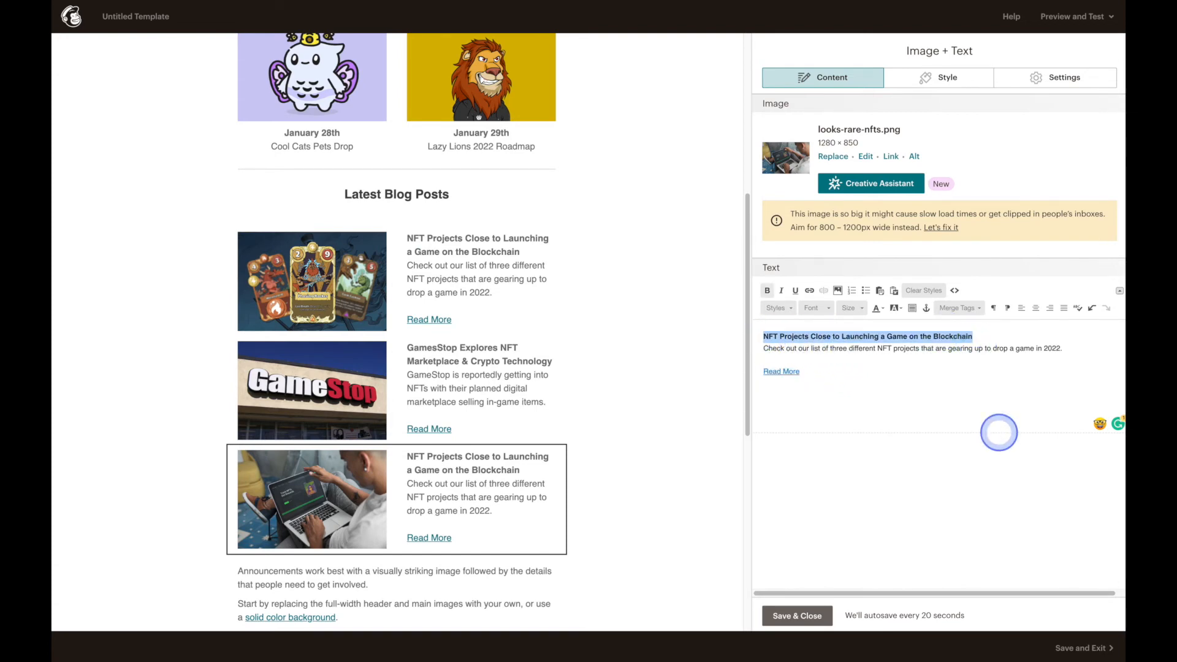
pyautogui.write('LooksRare Bec')
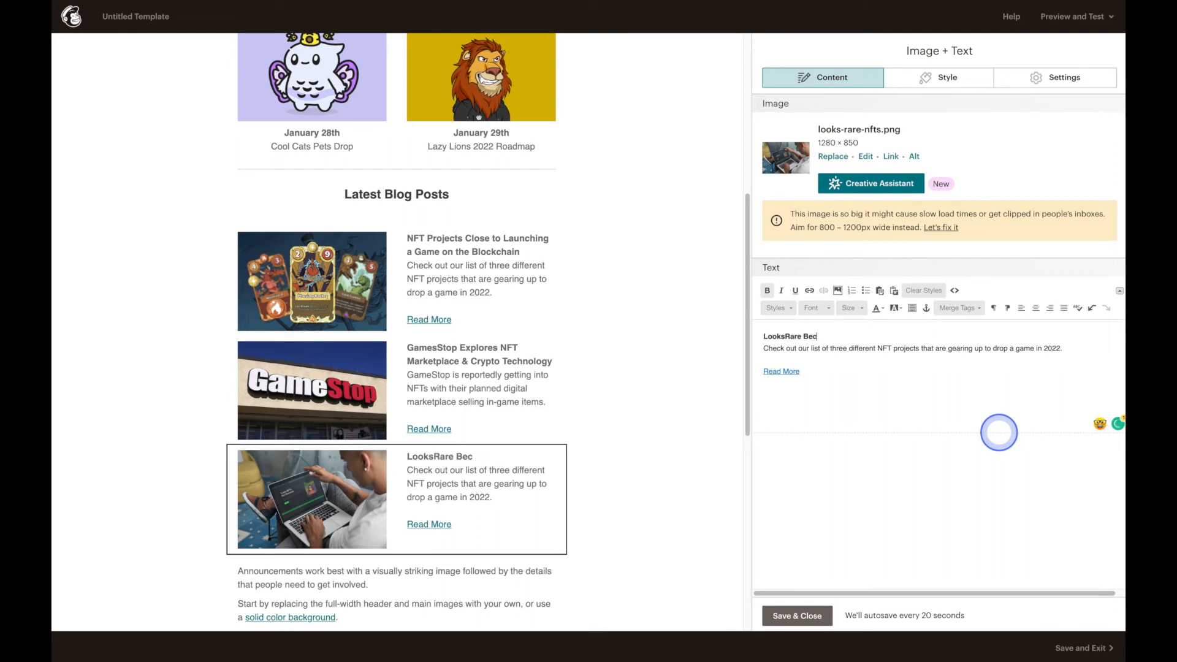
pyautogui.write('omes OpenSea Competitor; Offers Big Rewards')
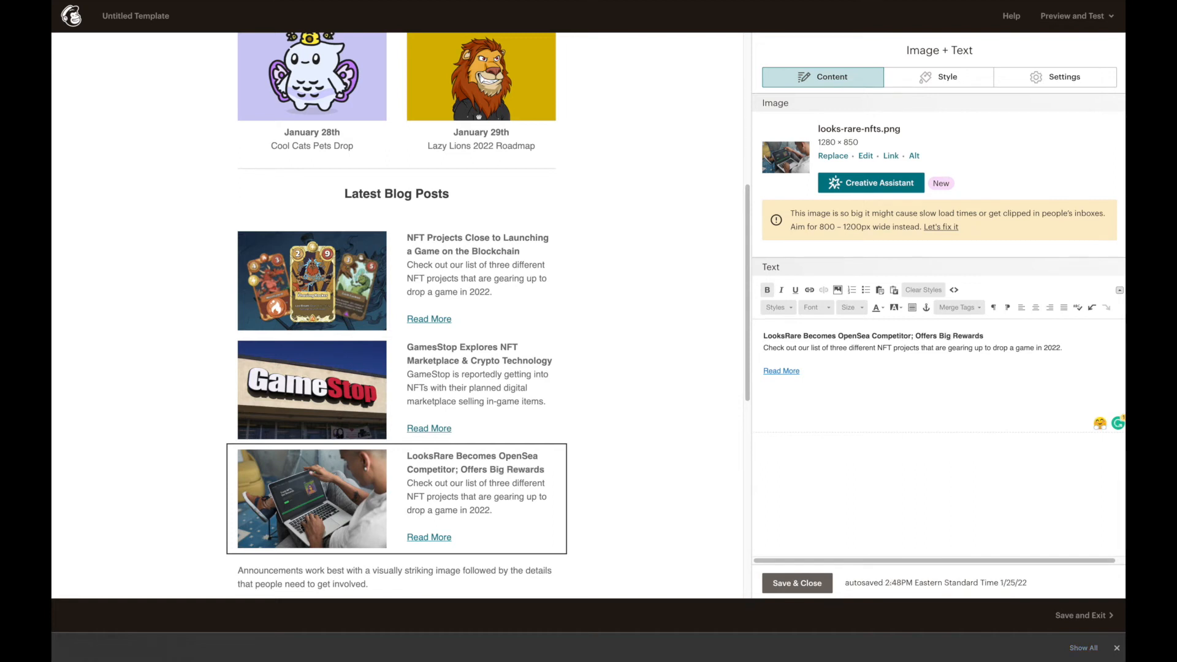
# Replace the third post's description with "The LooksRare platform, along with its $LOOKS token and rewards, is shaping up to be serious competition for OpenSea.".
pyautogui.tripleClick(815, 349)
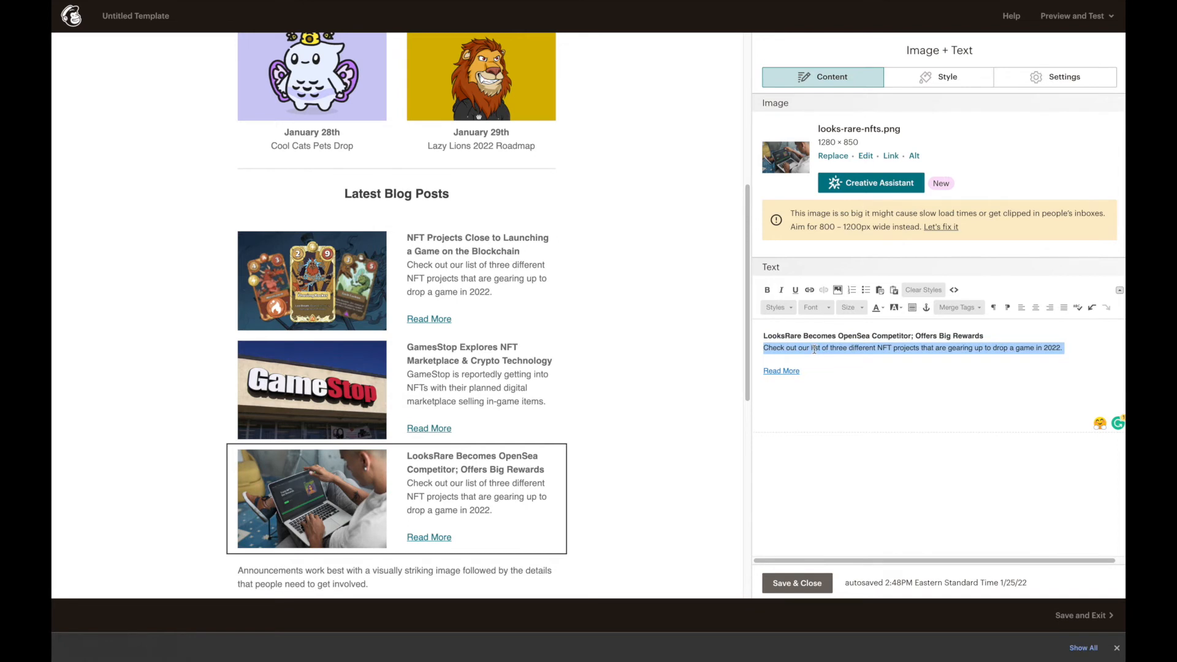
pyautogui.write('The LooksRare platform, along with its $LOOKS token and rewards, is shaping up to be serious competition for OpenSea.')
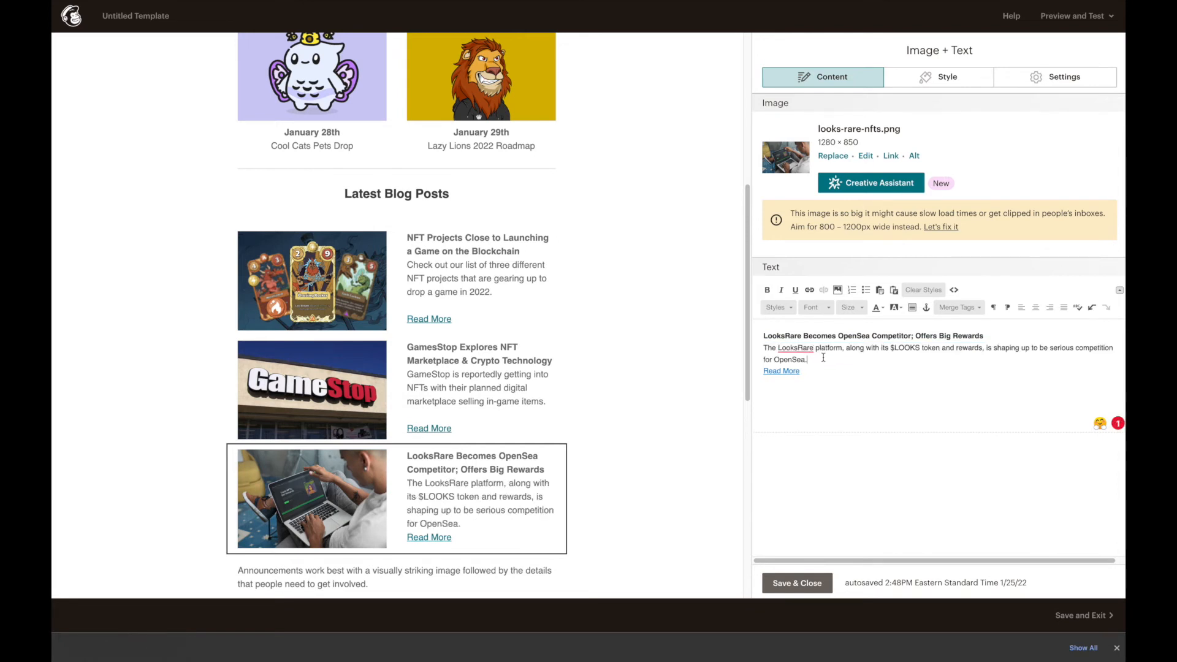
# Reword the description's opening to "Along with its $LOOKS token and rewards, LooksRare is", add a blank line before "Read More", and save the block.
pyautogui.moveTo(850, 348); pyautogui.dragTo(764, 347)
pyautogui.write('A')
pyautogui.doubleClick(908, 347)
pyautogui.write('LooksRare is')
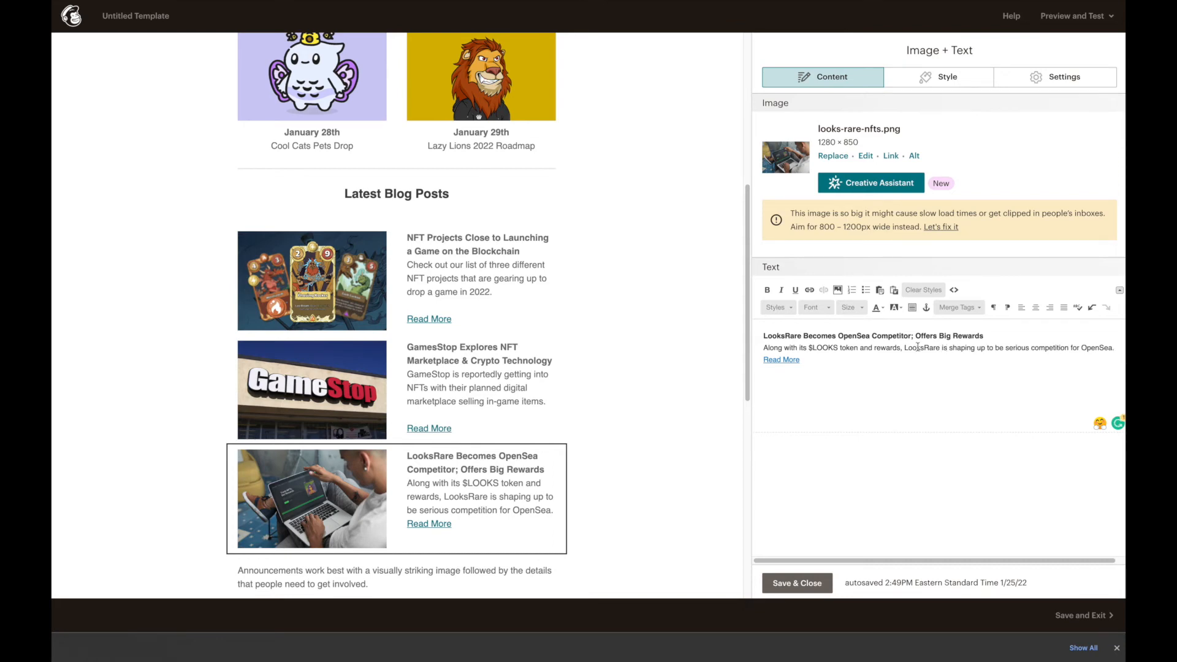
pyautogui.press('Return')
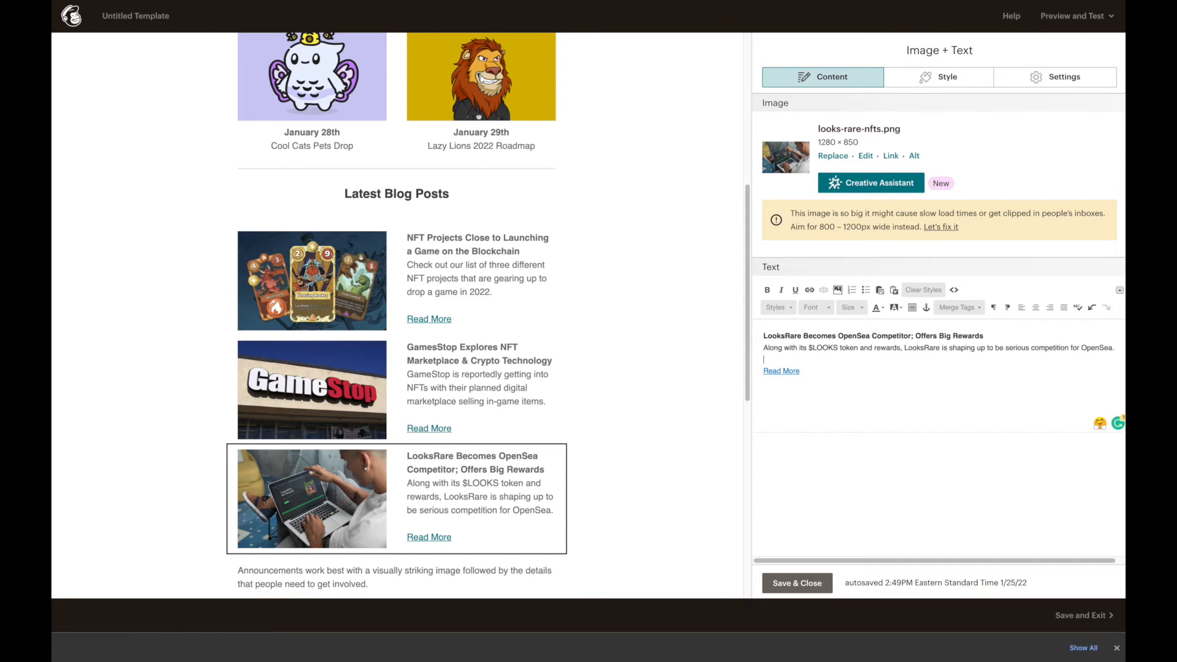
pyautogui.click(768, 578)
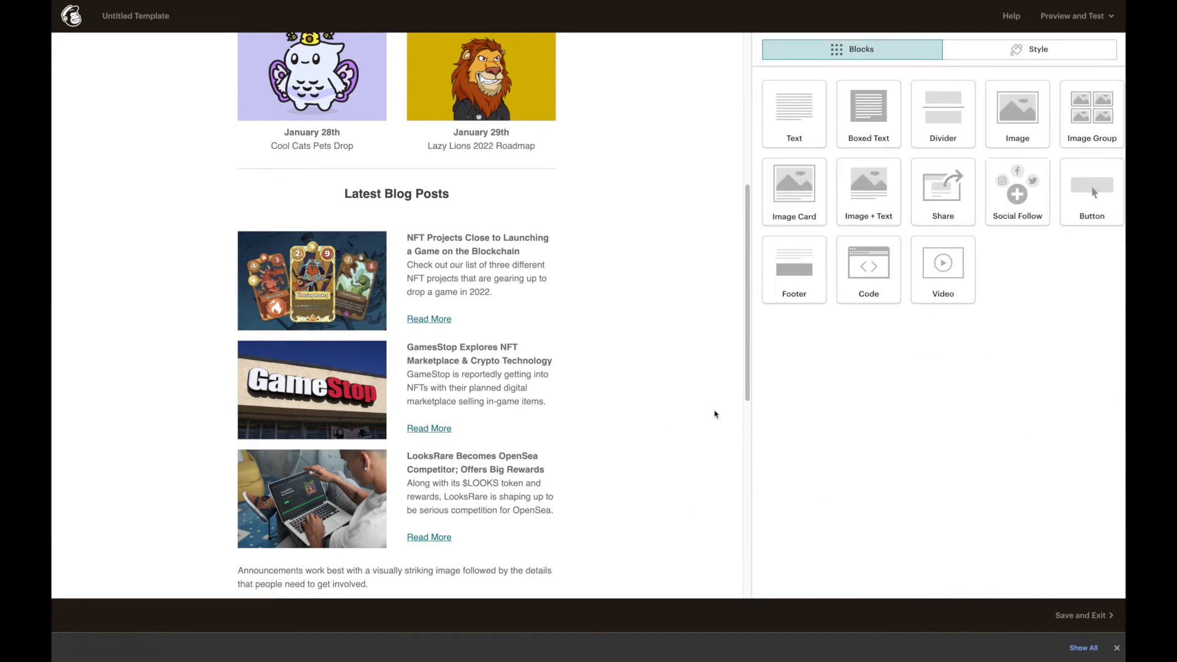
# Preview the template in desktop mode and review the layout from the header down to the blog posts.
pyautogui.click(1066, 18)
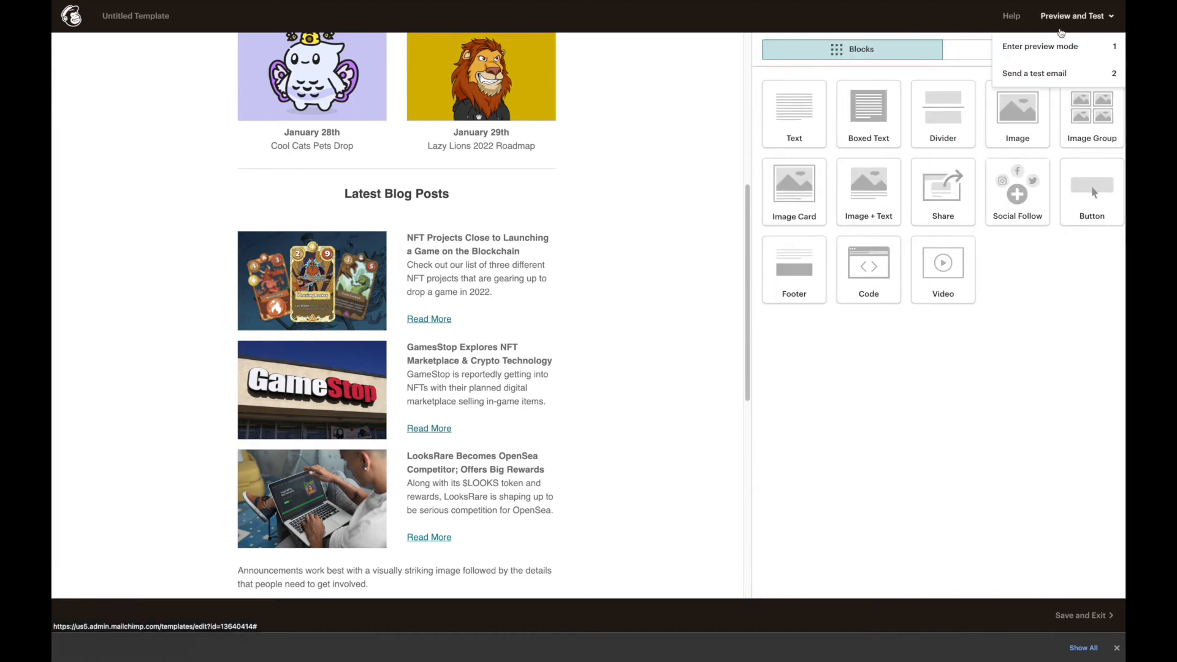
pyautogui.click(1055, 47)
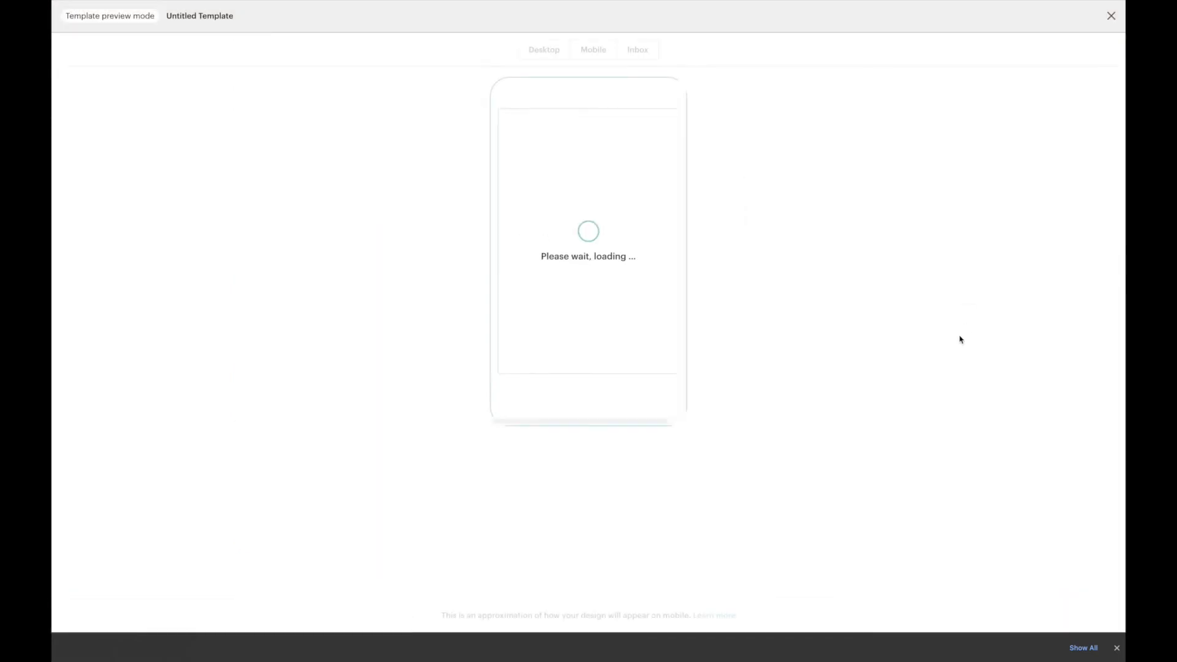
pyautogui.click(544, 49)
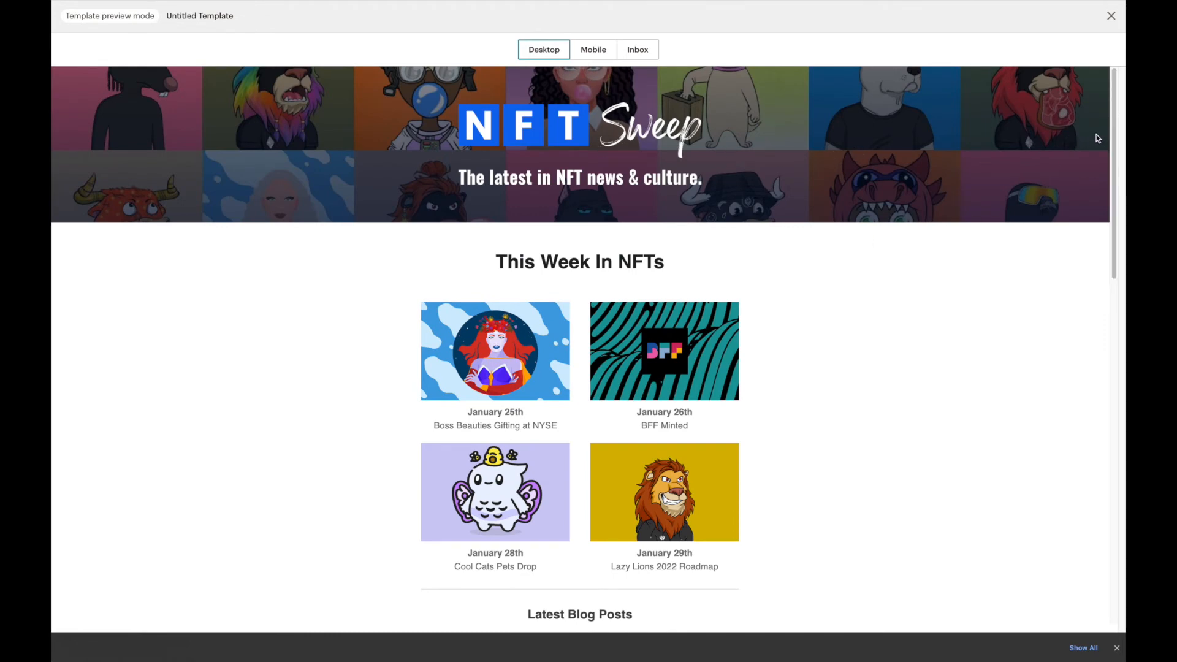
pyautogui.moveTo(1115, 138); pyautogui.dragTo(1102, 191)
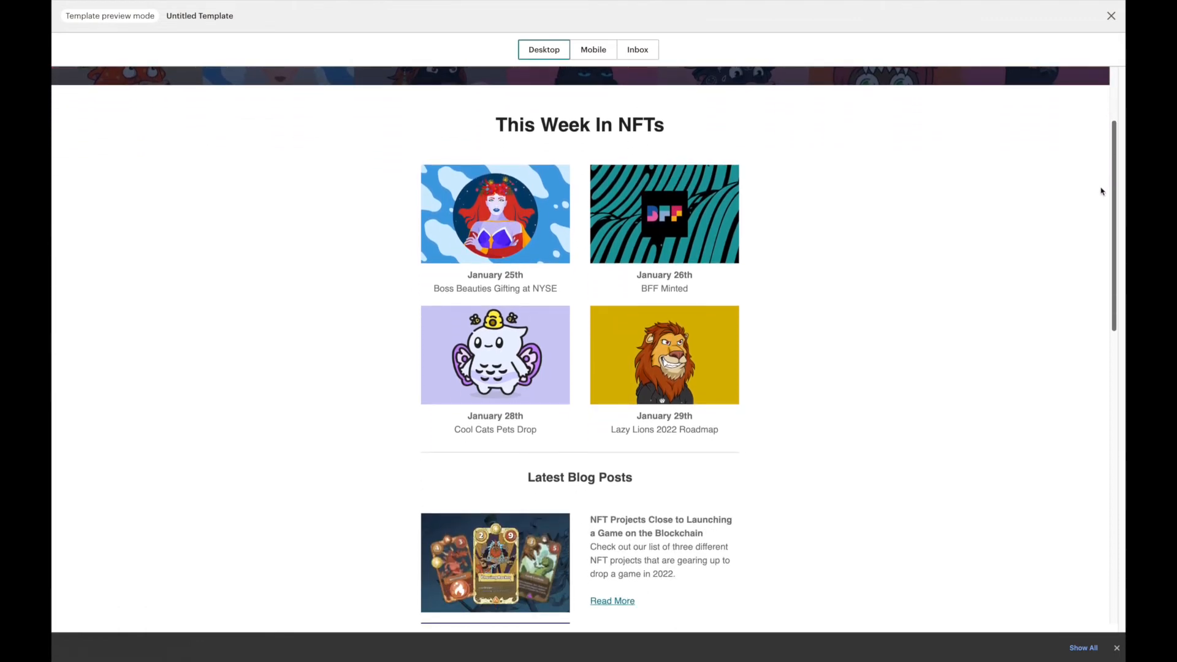
pyautogui.moveTo(1102, 192); pyautogui.dragTo(1073, 305)
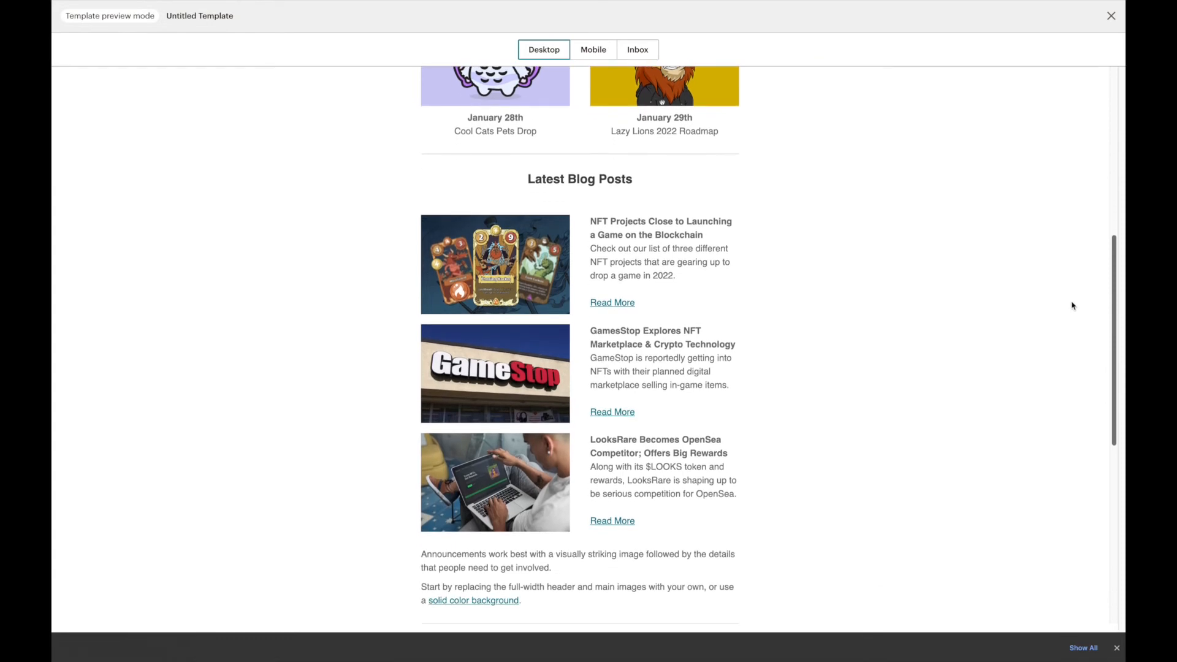
# Close the template preview, duplicate the divider above "Latest Blog Posts", and move the copy below the third blog post.
pyautogui.click(1111, 15)
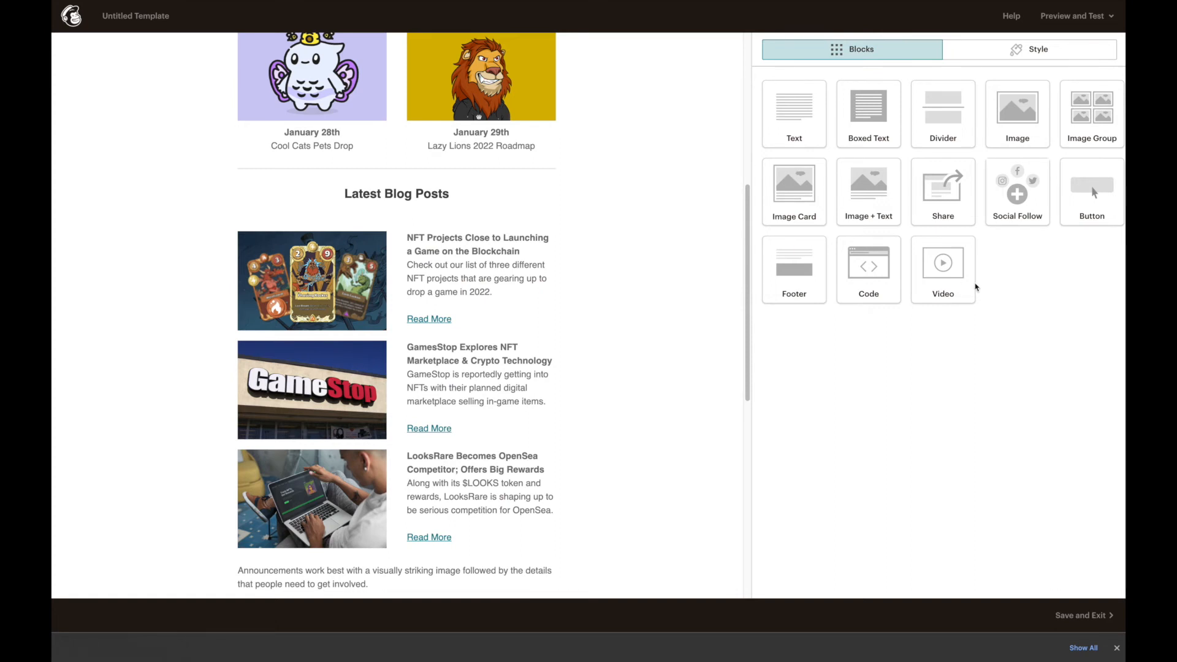
pyautogui.moveTo(528, 177)
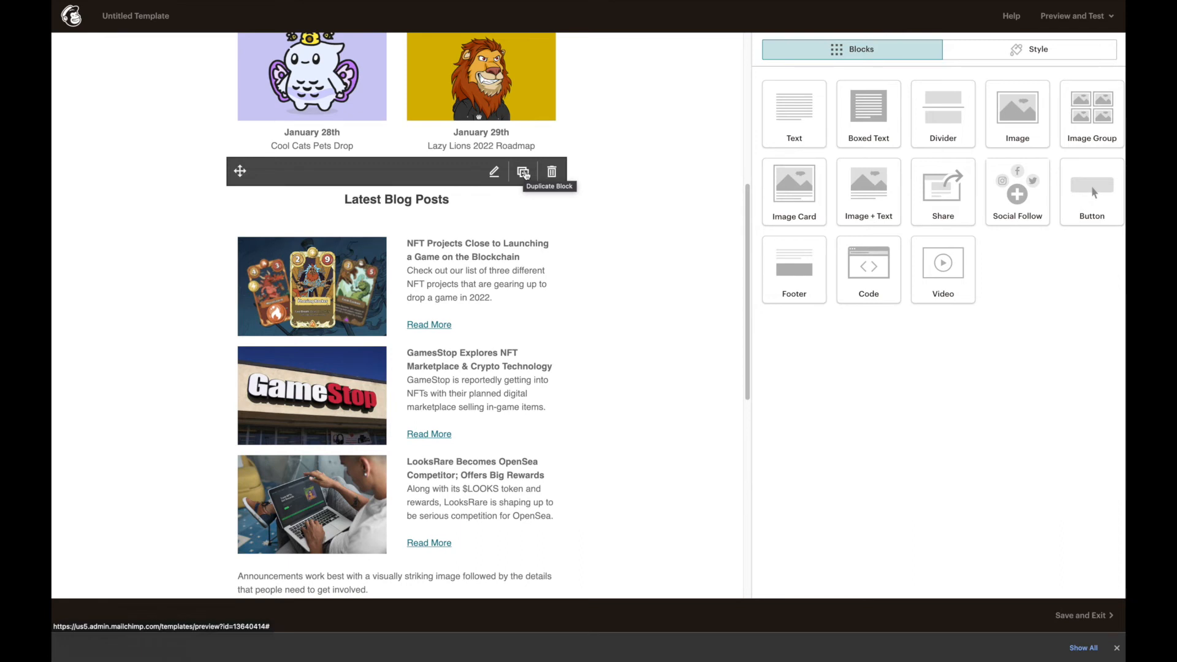
pyautogui.click(523, 173)
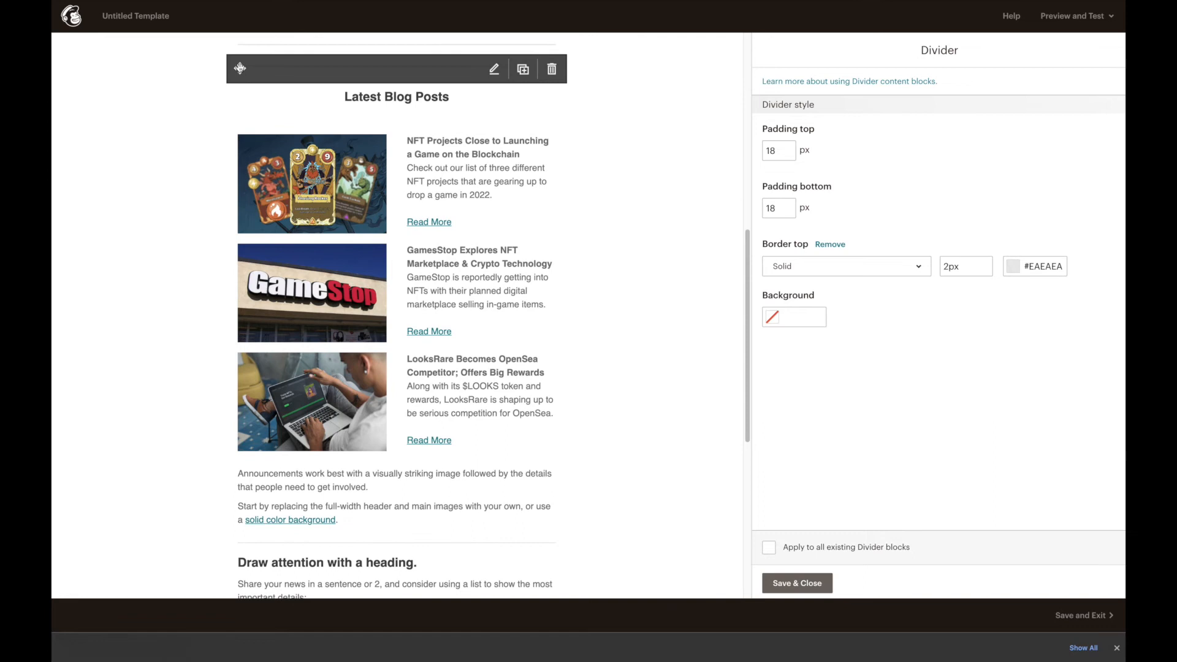
pyautogui.moveTo(240, 68); pyautogui.dragTo(242, 445)
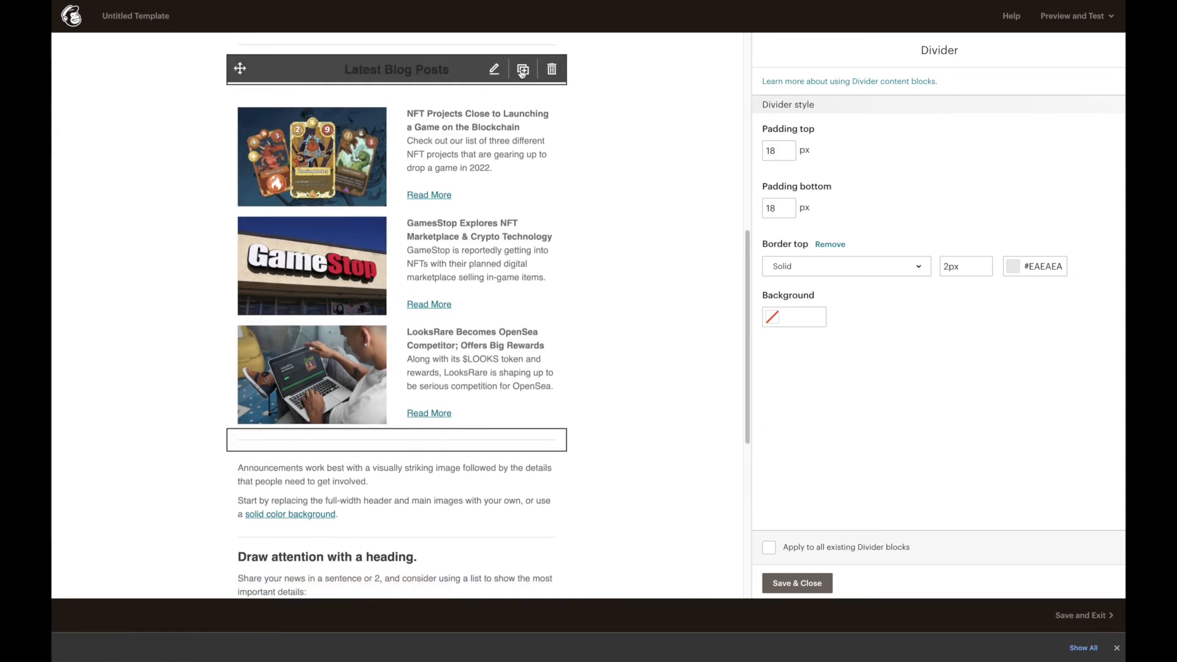
# Duplicate the "Latest Blog Posts" heading block and move the copy beneath the divider that follows the blog posts.
pyautogui.click(523, 70)
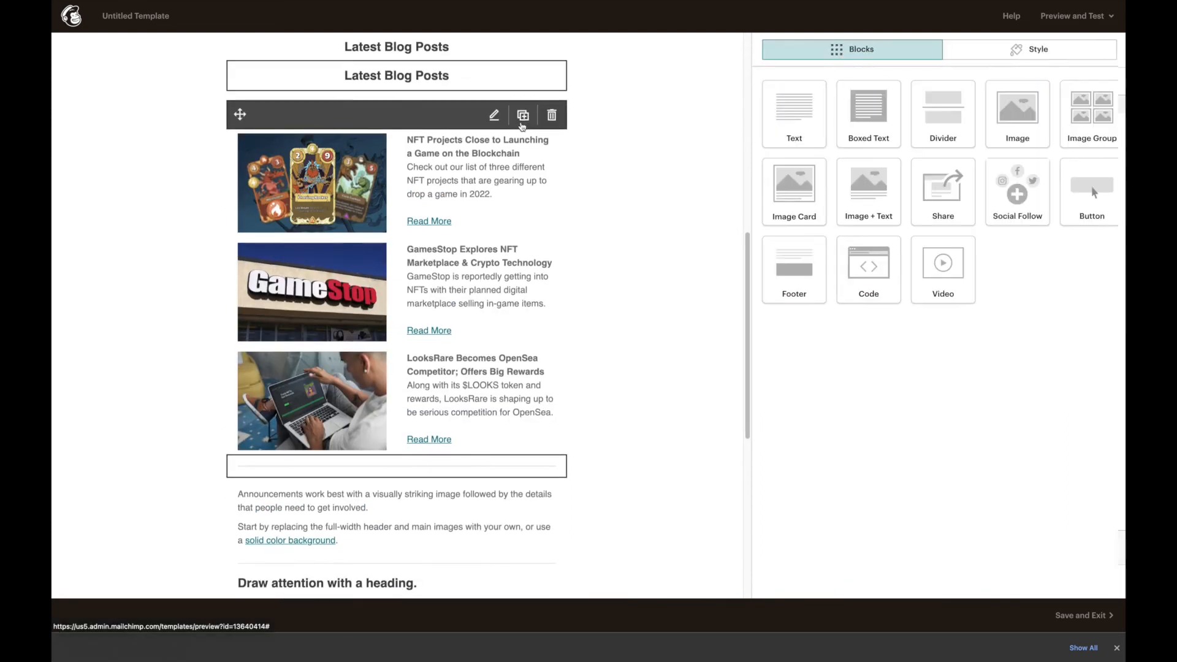
pyautogui.click(267, 82)
pyautogui.moveTo(238, 73); pyautogui.dragTo(237, 443)
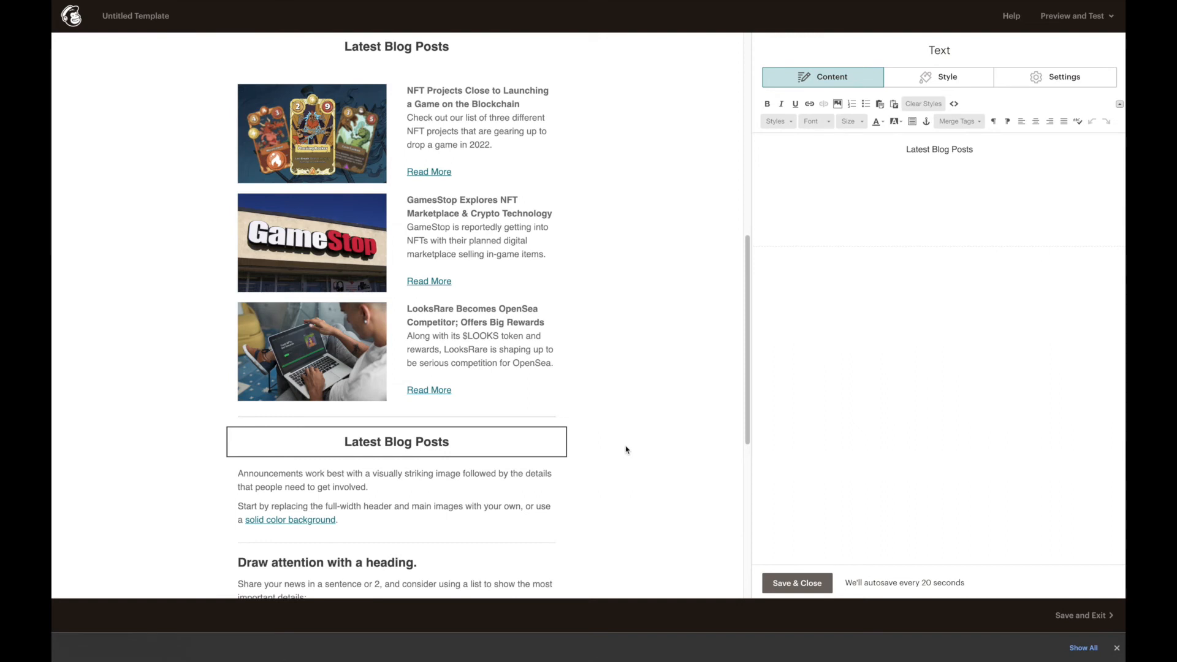
# Change the duplicated heading's text to "Learn More About NFTs" and save the block.
pyautogui.moveTo(454, 463)
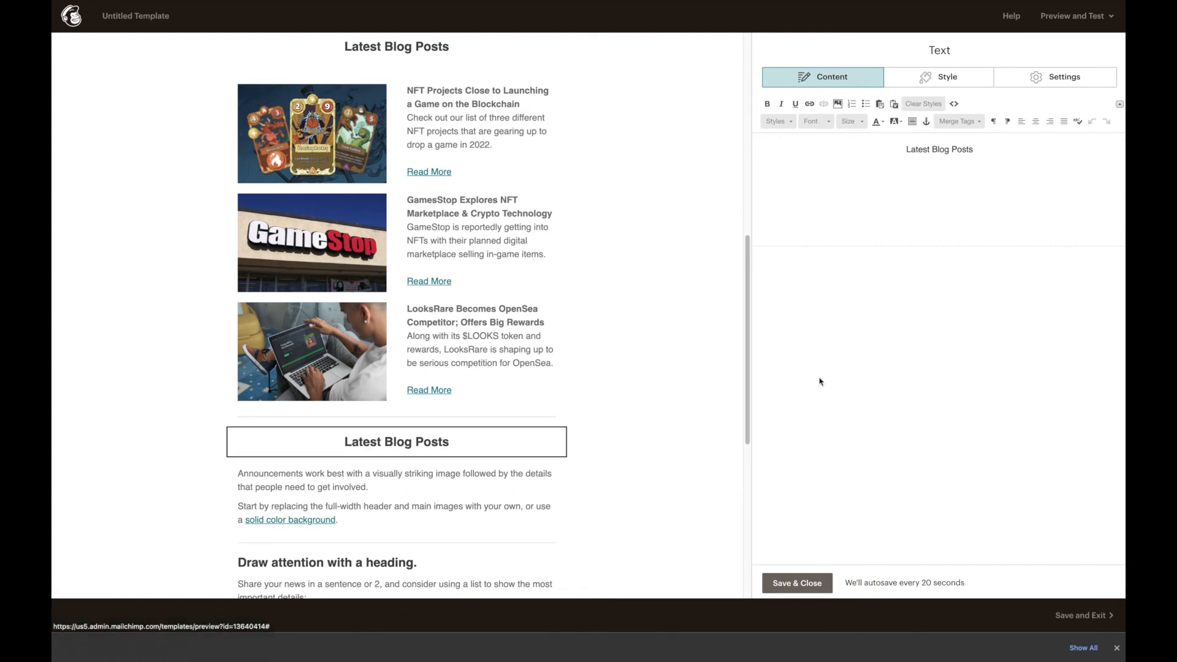
pyautogui.tripleClick(938, 151)
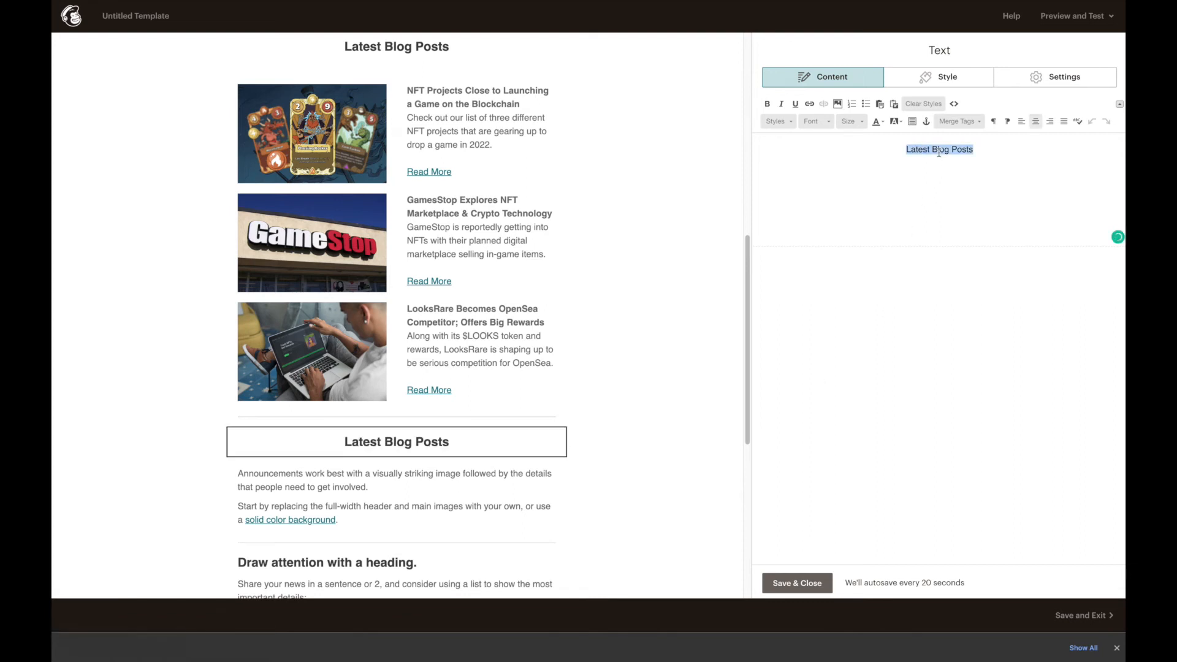
pyautogui.write('Learn More Abou')
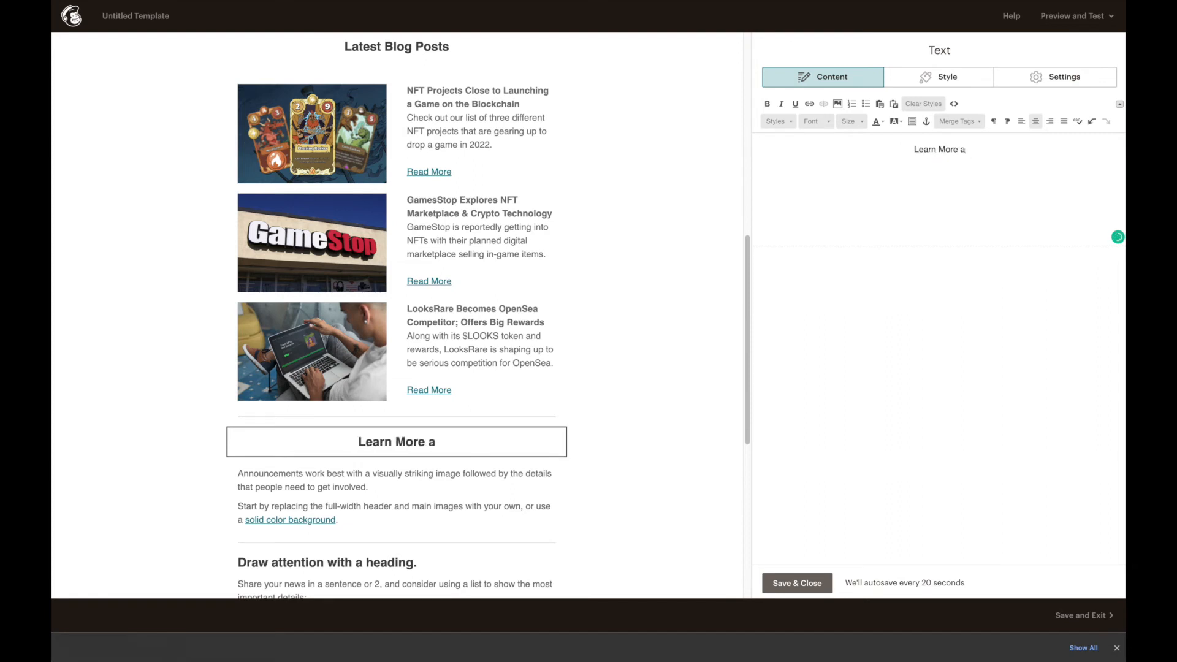
pyautogui.write('t NFTs')
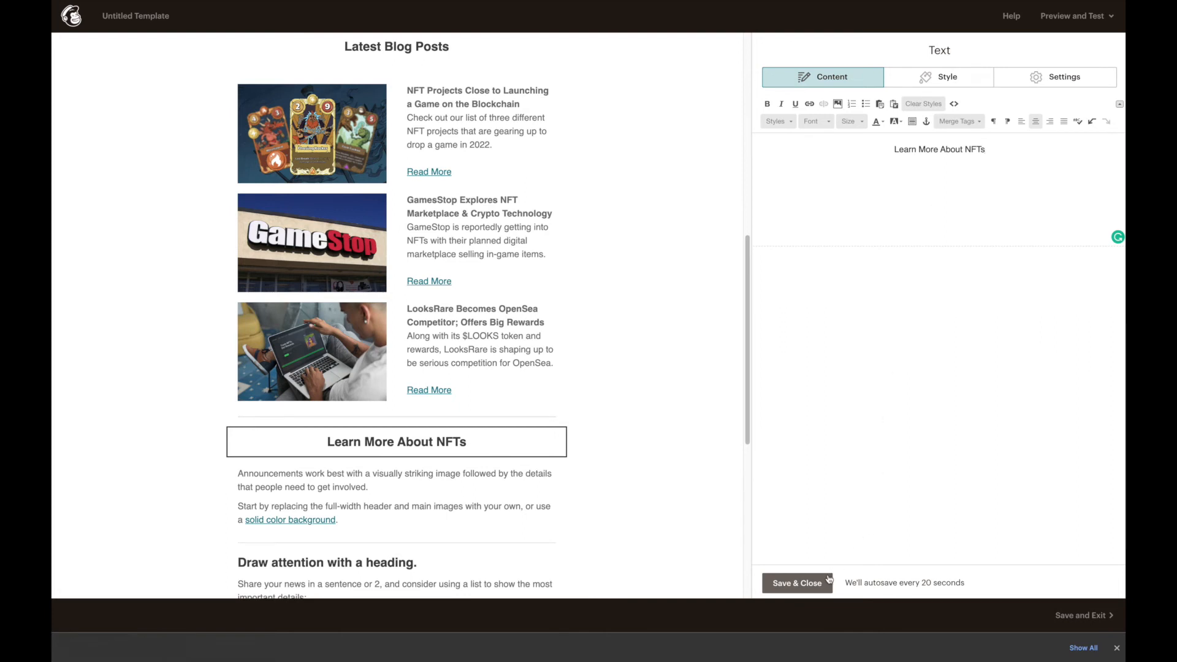
pyautogui.click(797, 583)
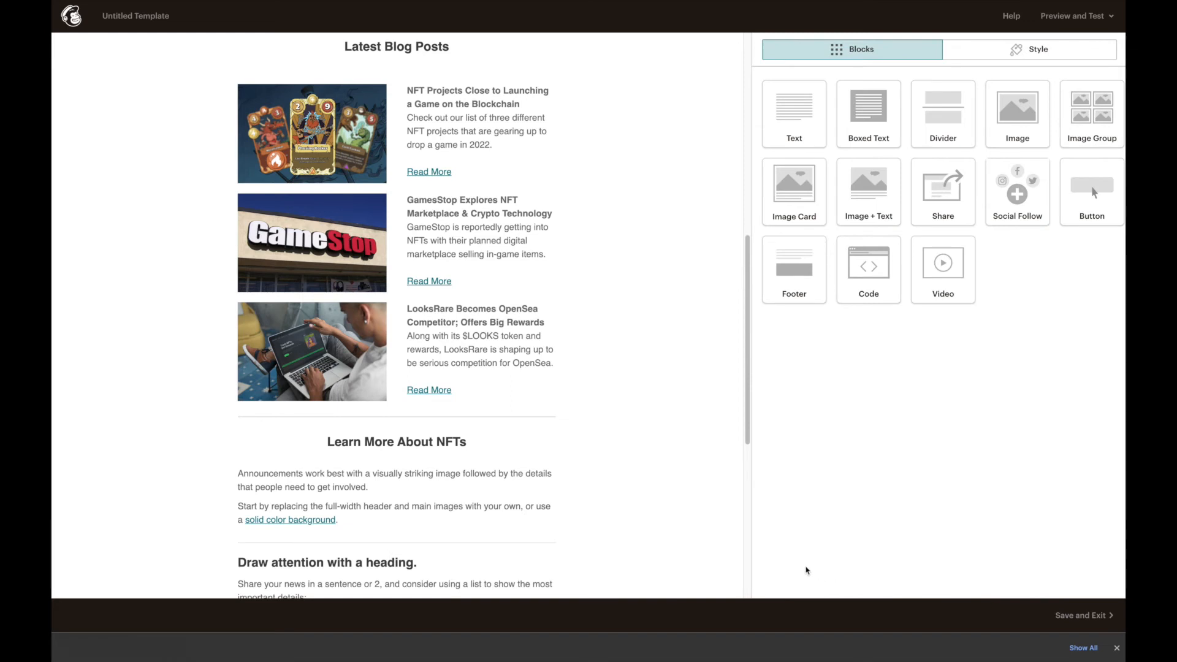
# Add an Image + Text block under the "Learn More About NFTs" heading and upload nft-scams-feature.jpeg as its image.
pyautogui.moveTo(888, 180); pyautogui.dragTo(399, 456)
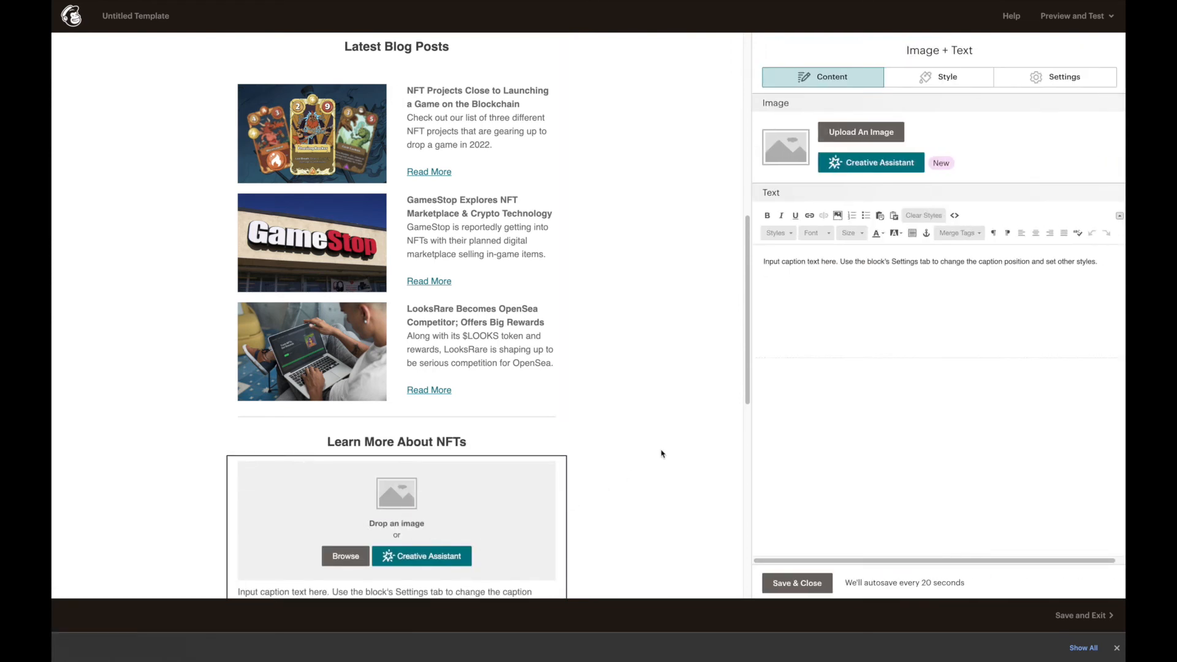
pyautogui.scroll(-2, 748, 349)
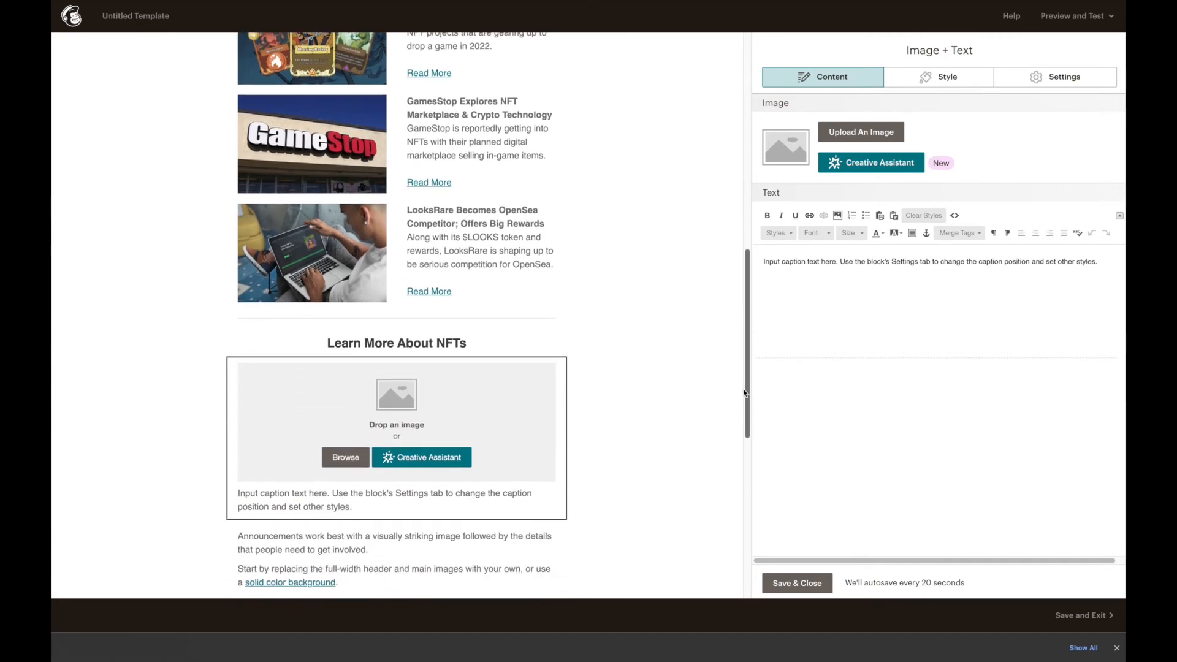
pyautogui.click(867, 134)
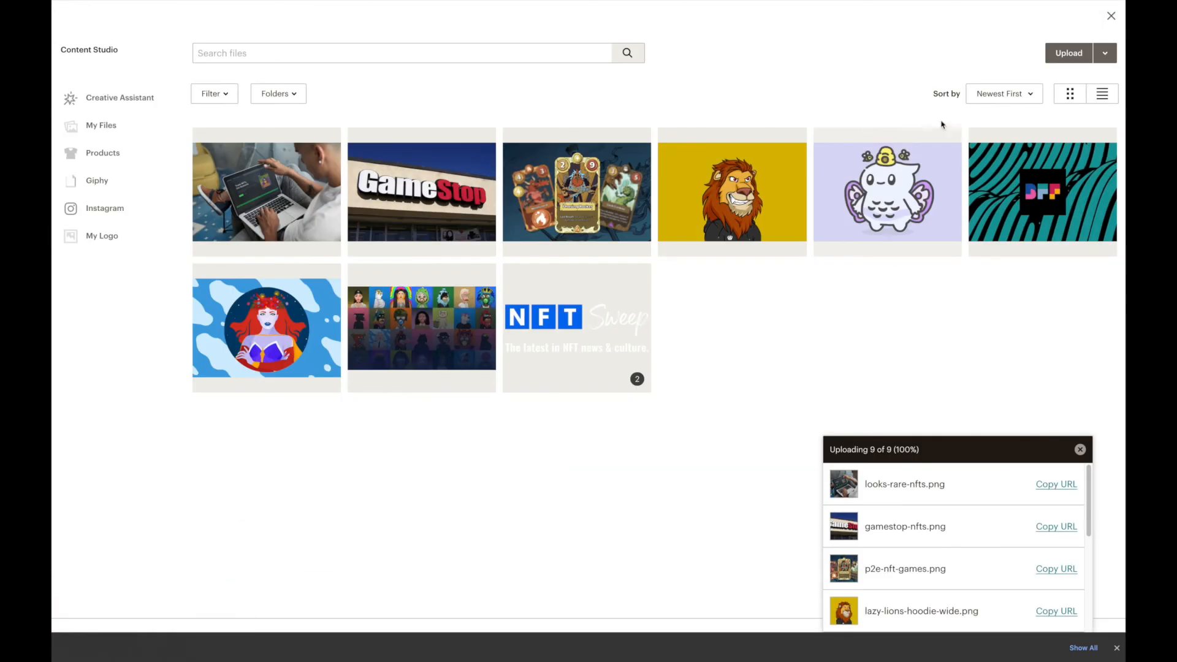
pyautogui.click(1065, 62)
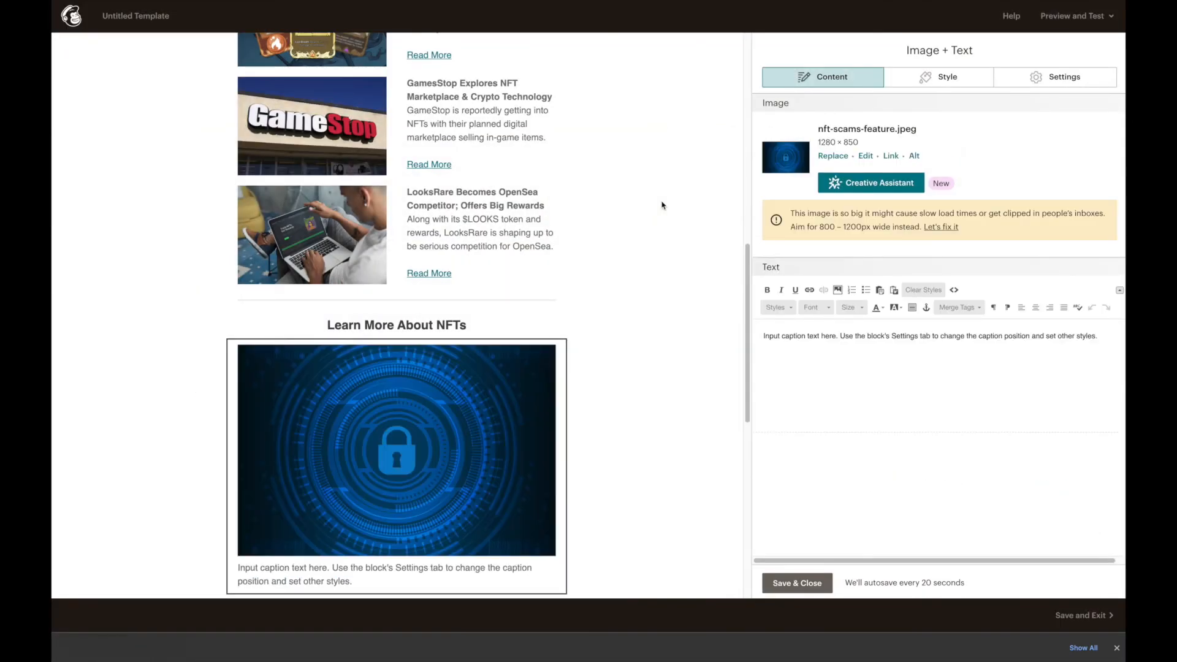
# Crop the nft-scams-feature.jpeg image to the 16:9 ratio and save the edited image.
pyautogui.click(866, 157)
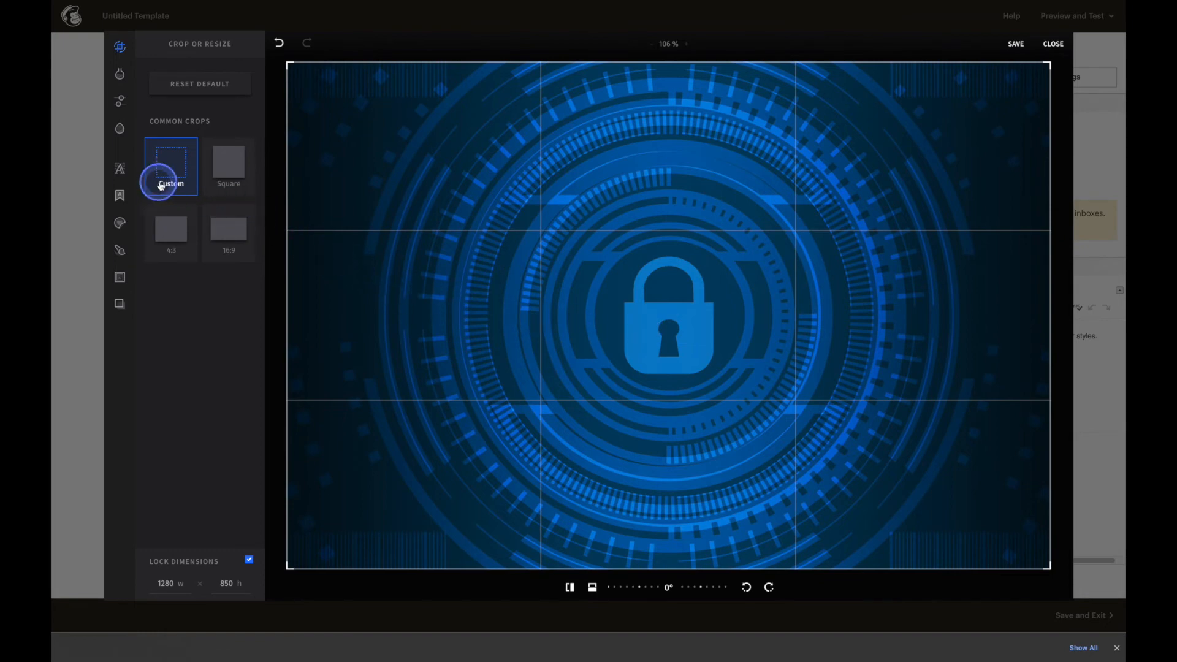
pyautogui.click(222, 172)
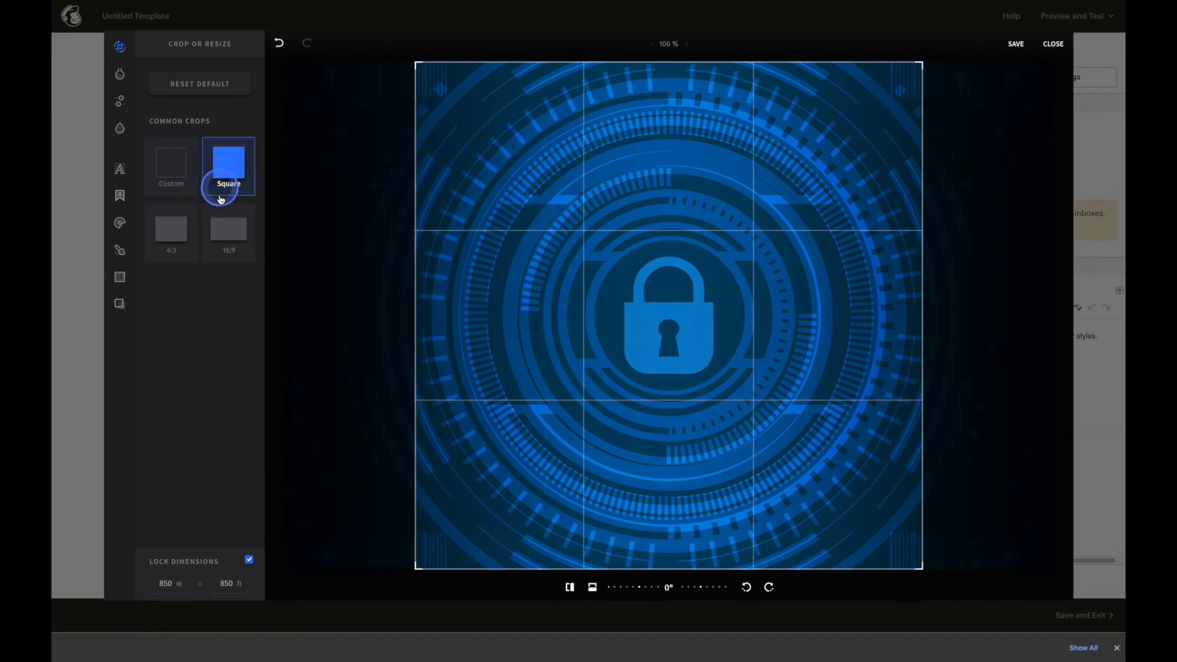
pyautogui.click(222, 227)
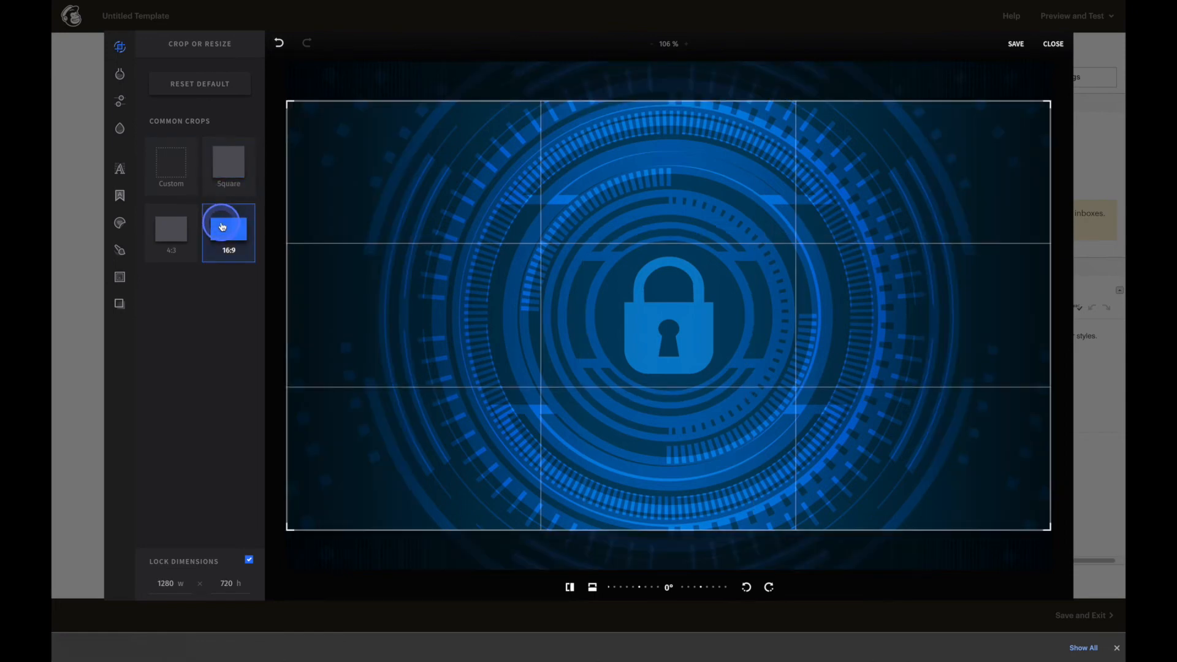
pyautogui.click(196, 231)
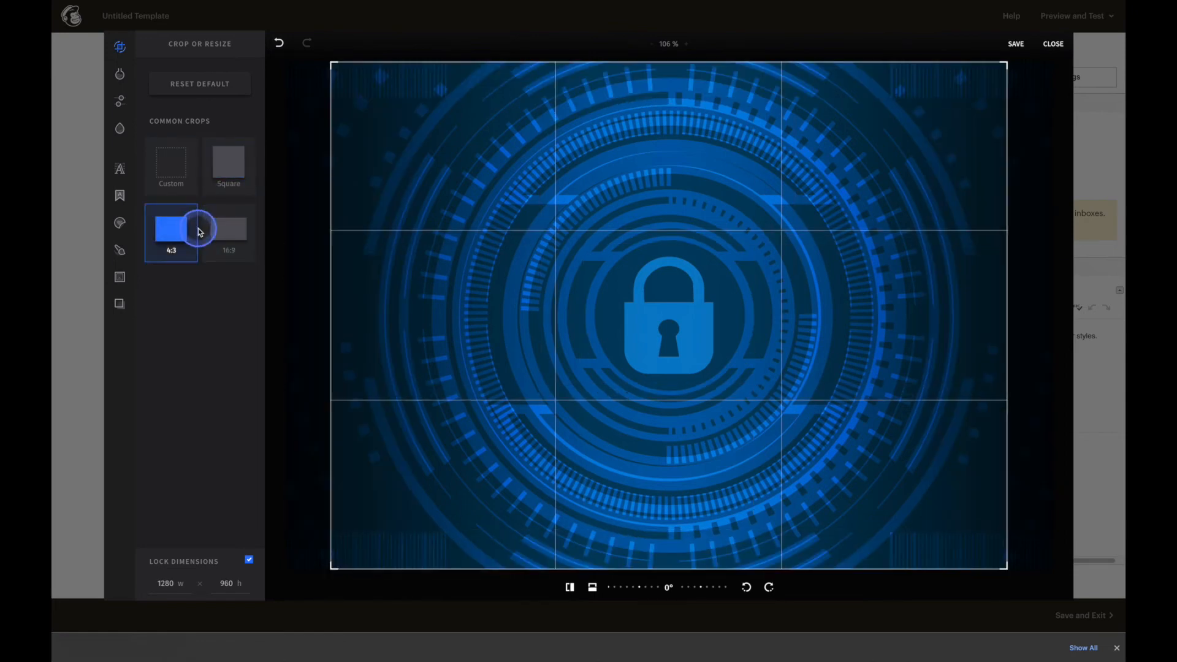
pyautogui.click(224, 230)
pyautogui.click(231, 264)
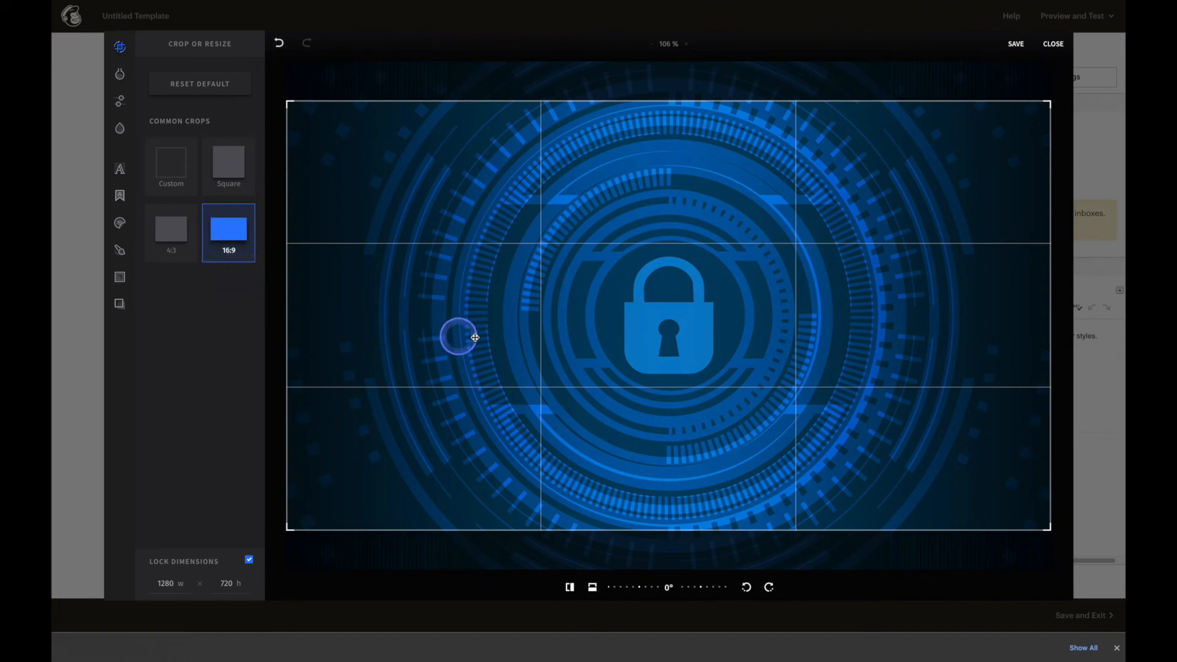
pyautogui.click(1016, 44)
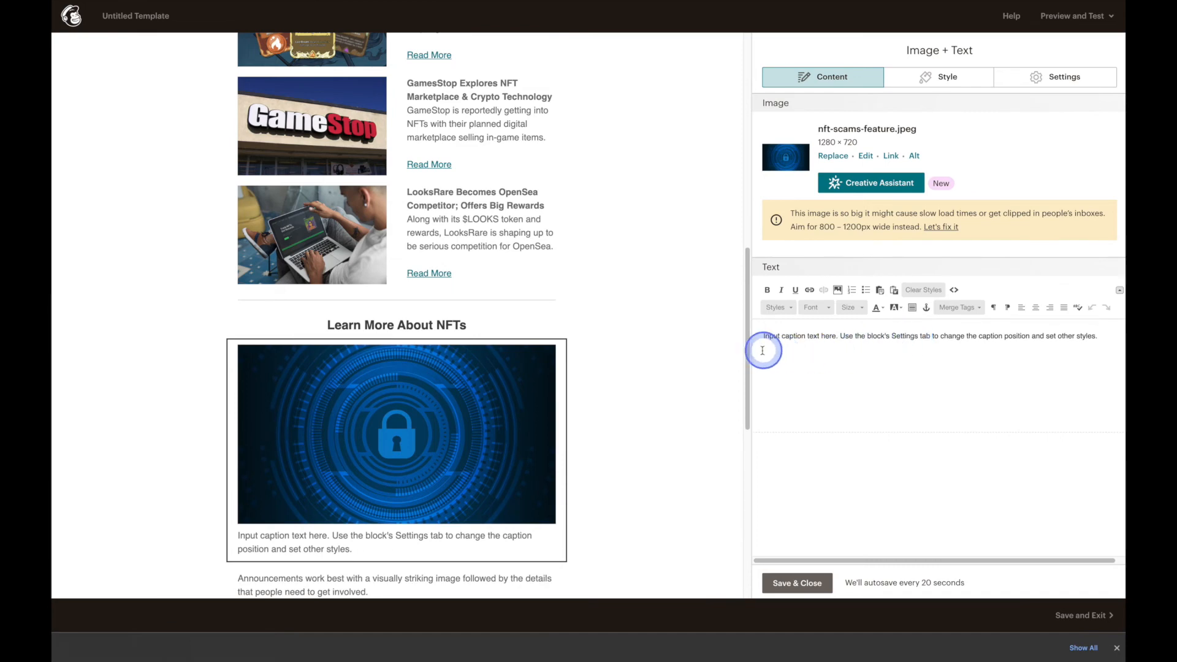
# Replace the block's placeholder caption with the title "NFT Scams and How To Avoid Them" and start a new line below it.
pyautogui.scroll(-2, 743, 358)
pyautogui.scroll(-3, 744, 358)
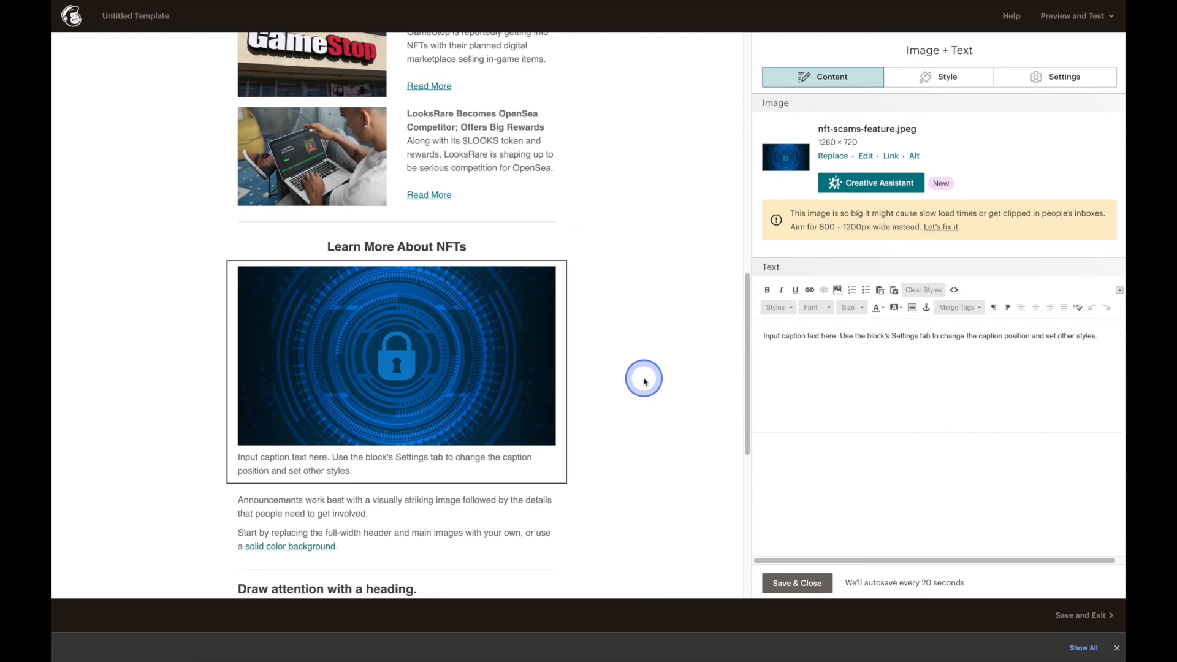
pyautogui.moveTo(645, 379); pyautogui.dragTo(702, 377)
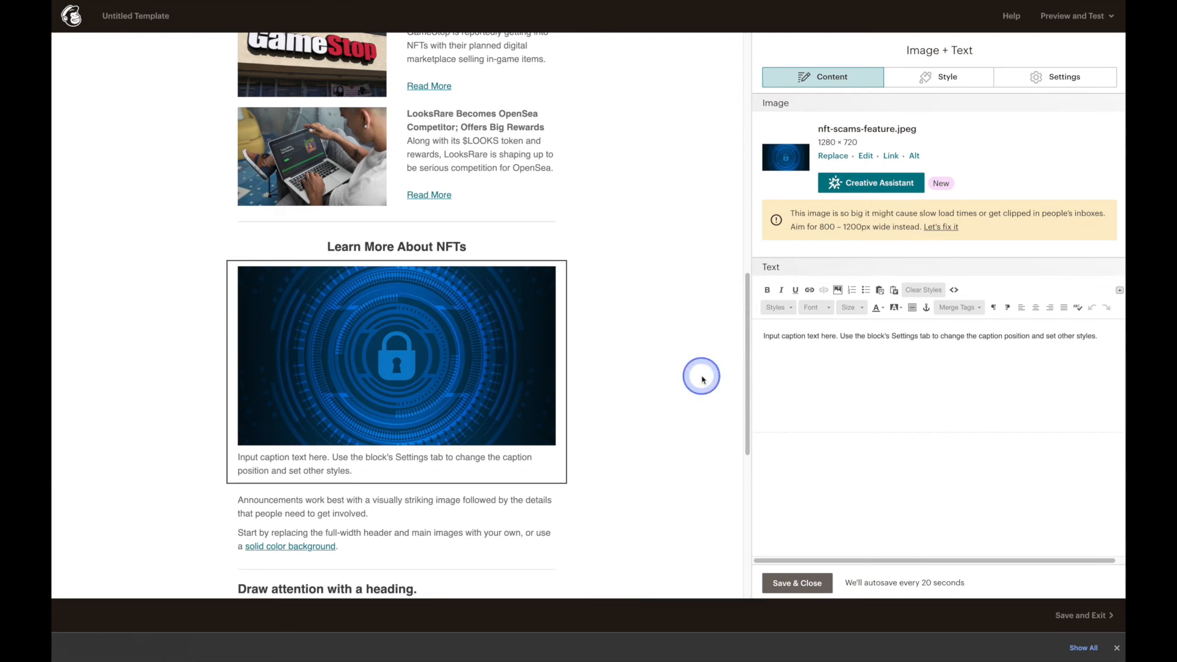
pyautogui.tripleClick(819, 335)
pyautogui.write('NFT Scams and How To Avoid Them')
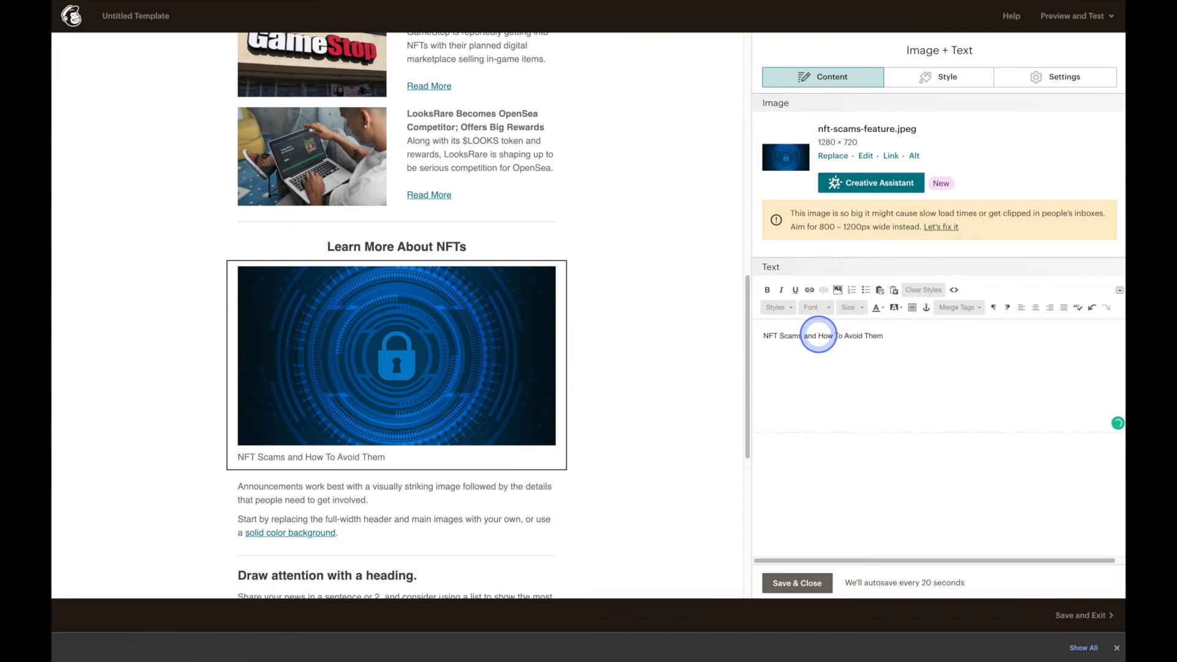
pyautogui.press('Return')
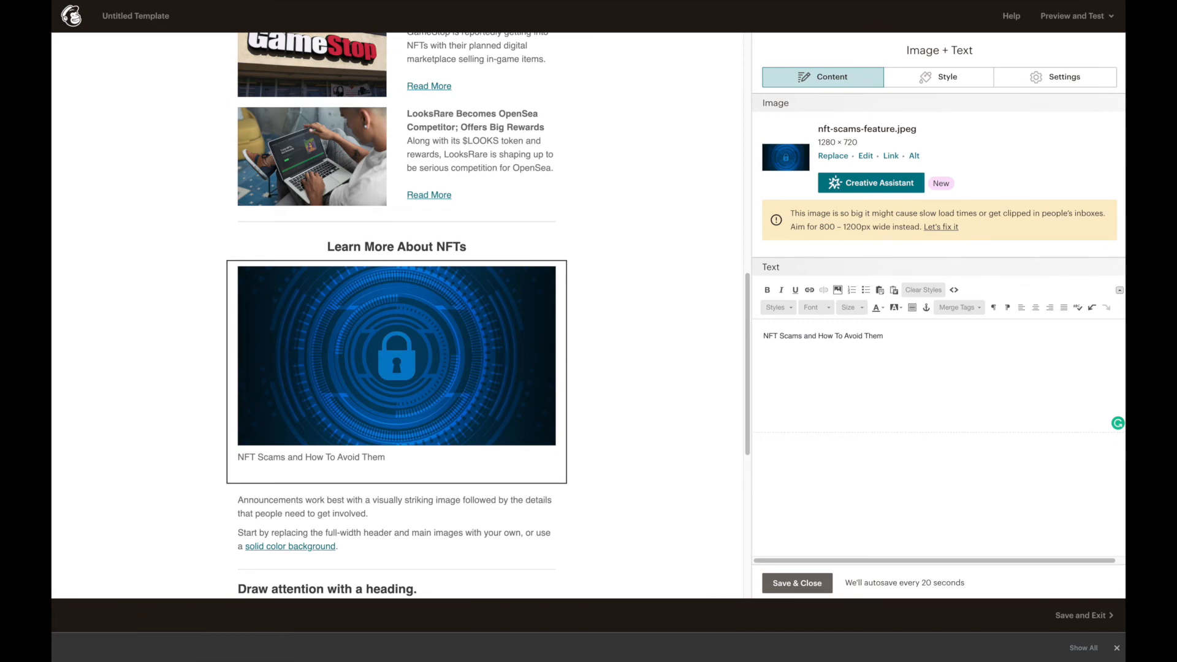
# Add the description "It's a universal truth: money + popularity breeds scams. The NFT space is no exception." and make the title bold.
pyautogui.click(941, 354)
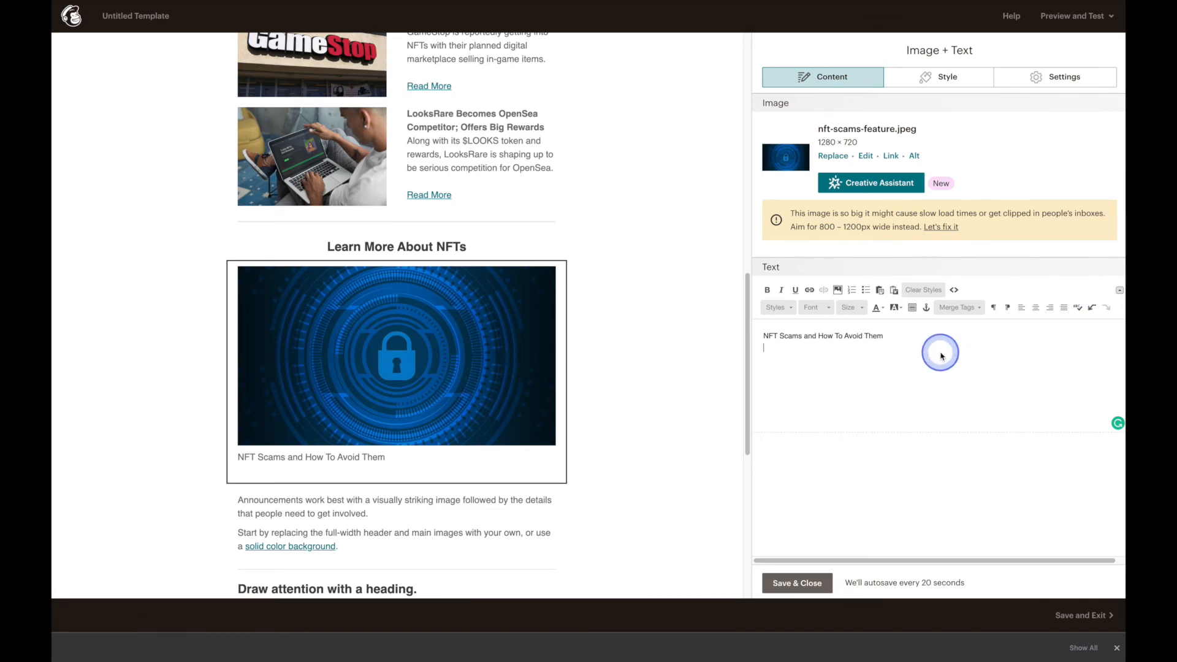
pyautogui.write("It's a universal truth: money + popularity breeds scams. The NFT space is no exception.")
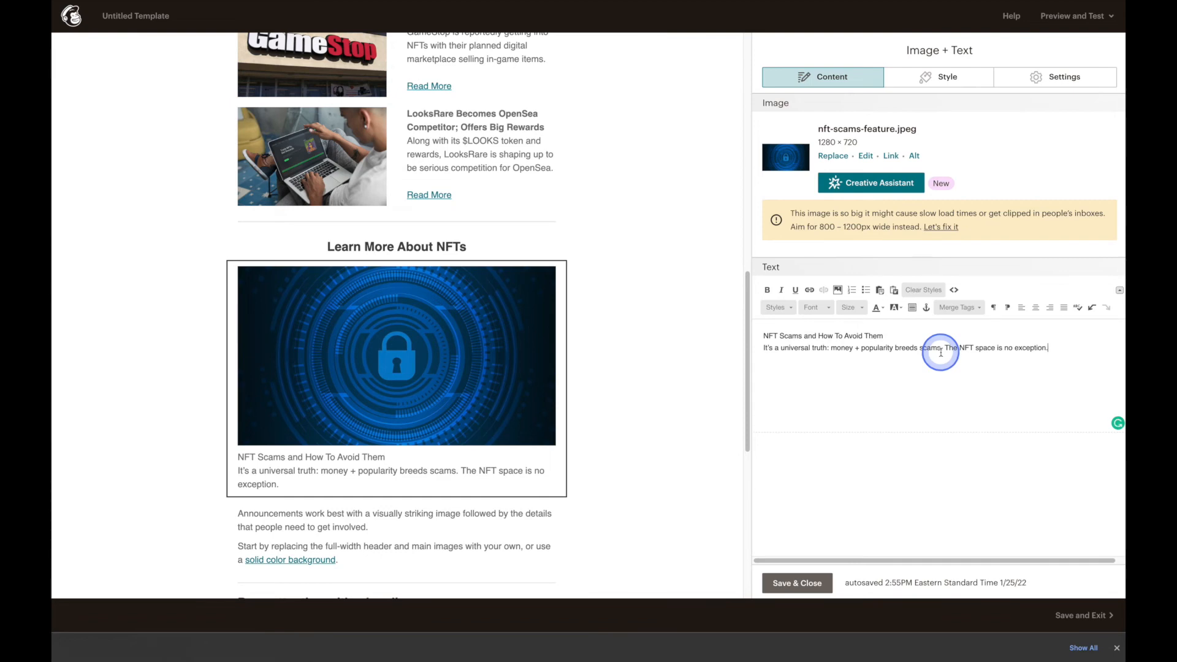
pyautogui.tripleClick(842, 335)
pyautogui.click(768, 291)
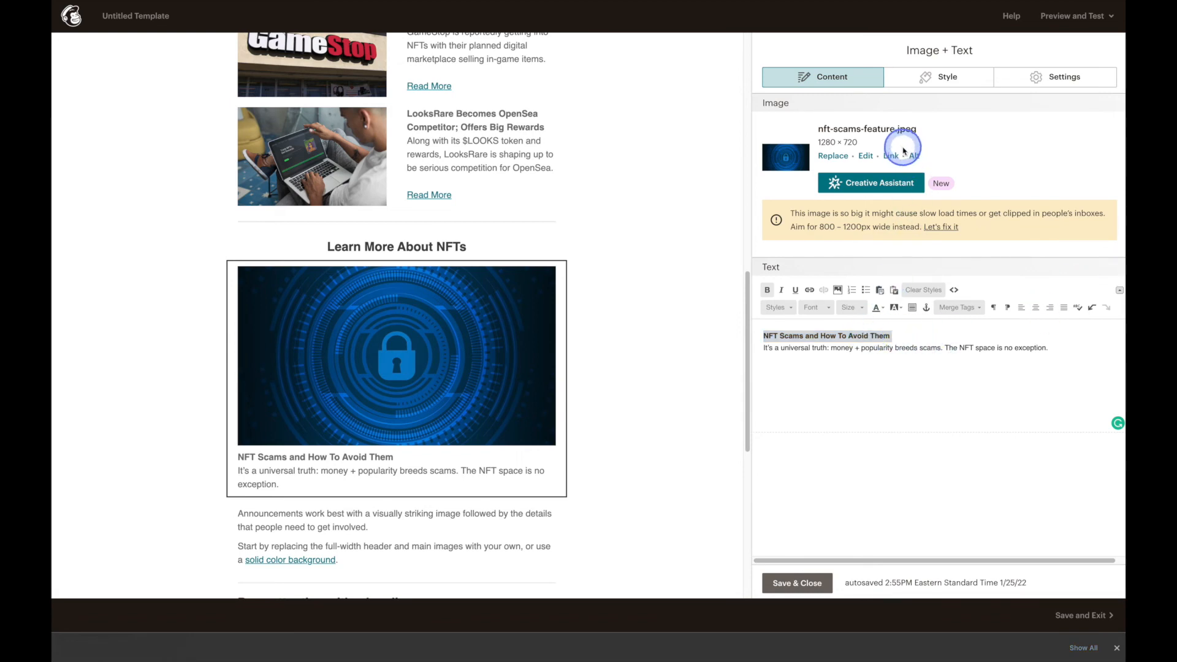
pyautogui.click(891, 156)
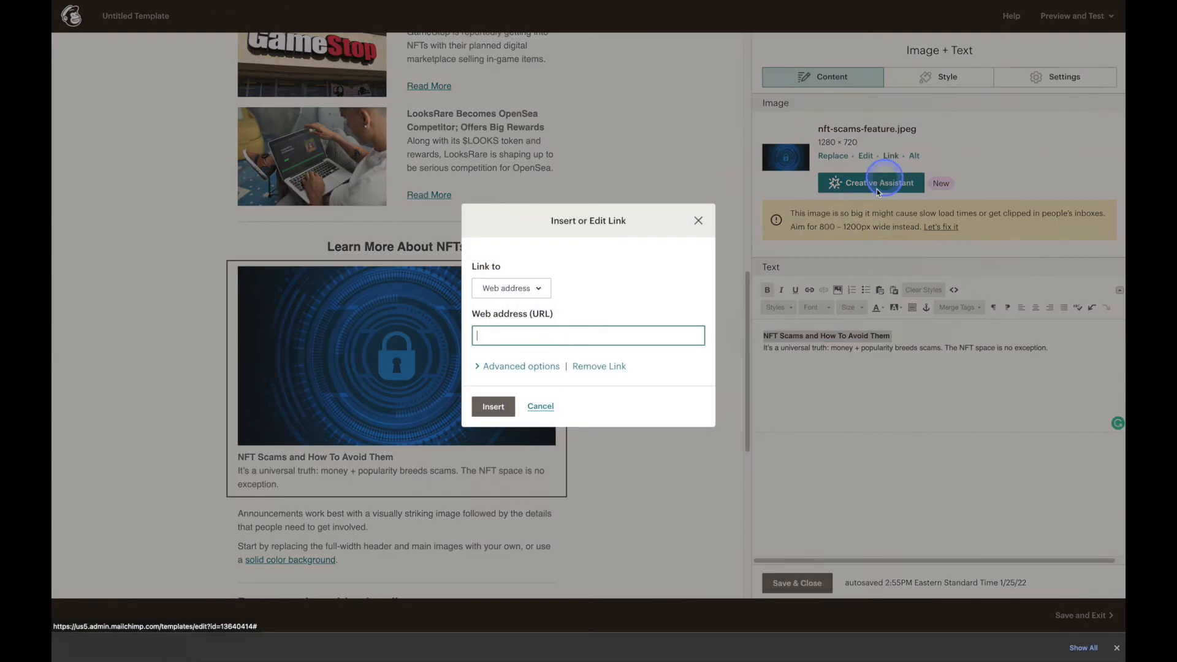
pyautogui.write('https://nftsweep.io/nft-scams-and-how-to-avoid-them/')
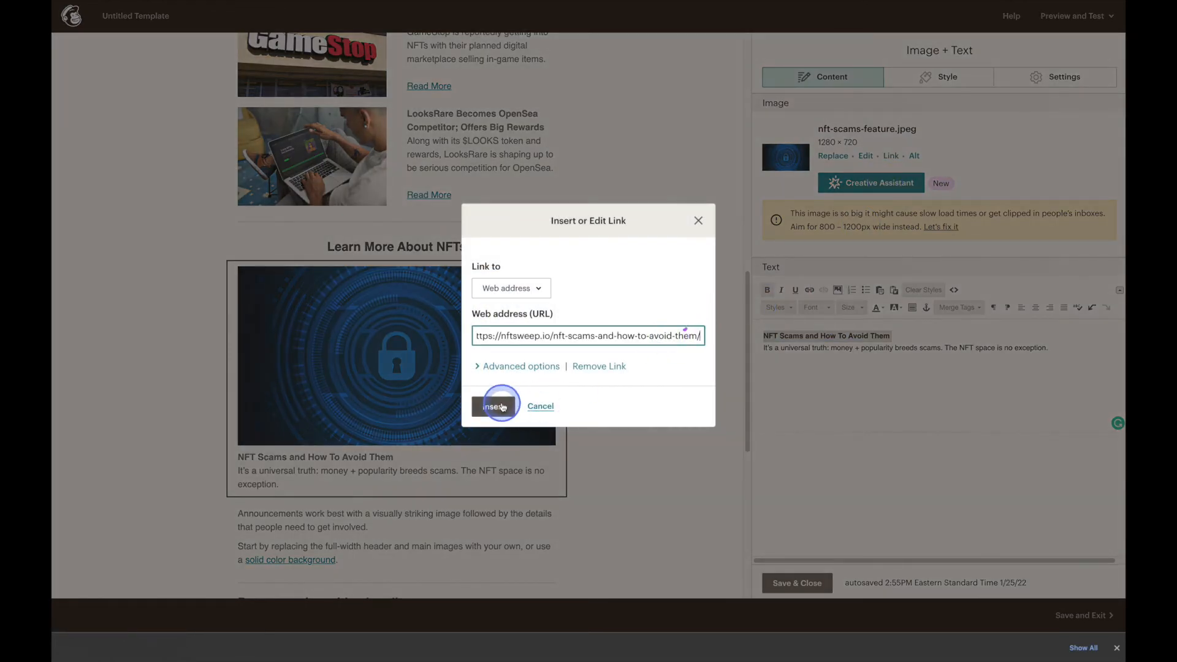
pyautogui.press('Return')
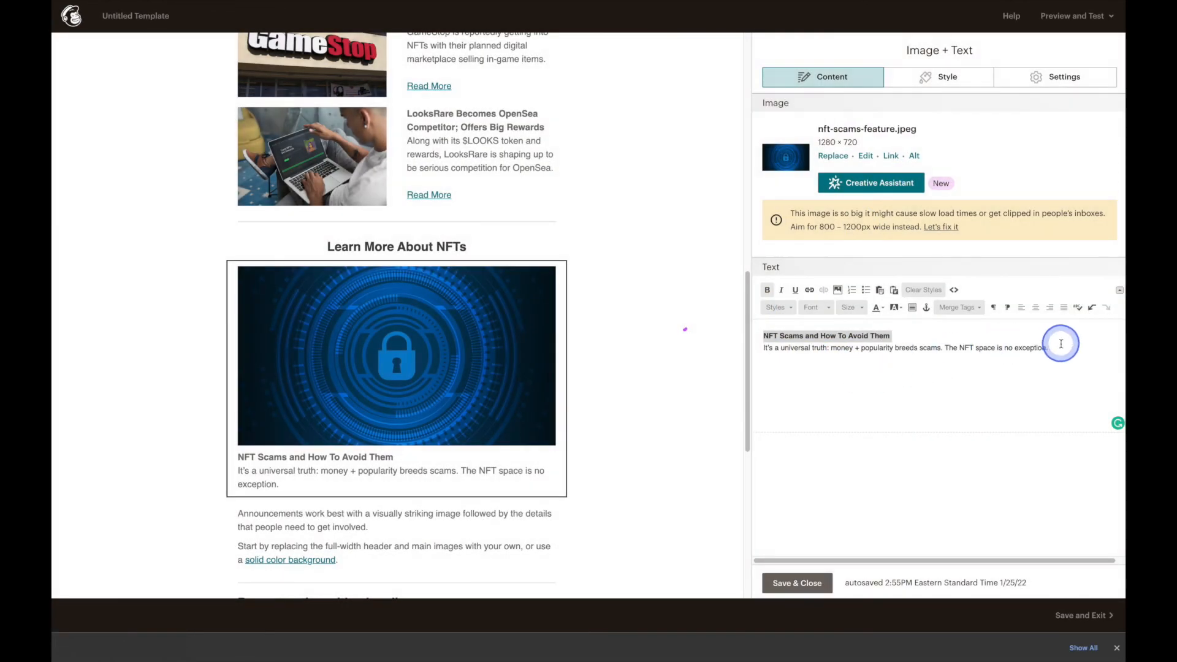
# Add a new line reading "Learn More" below the description in the NFT Scams block.
pyautogui.click(1058, 363)
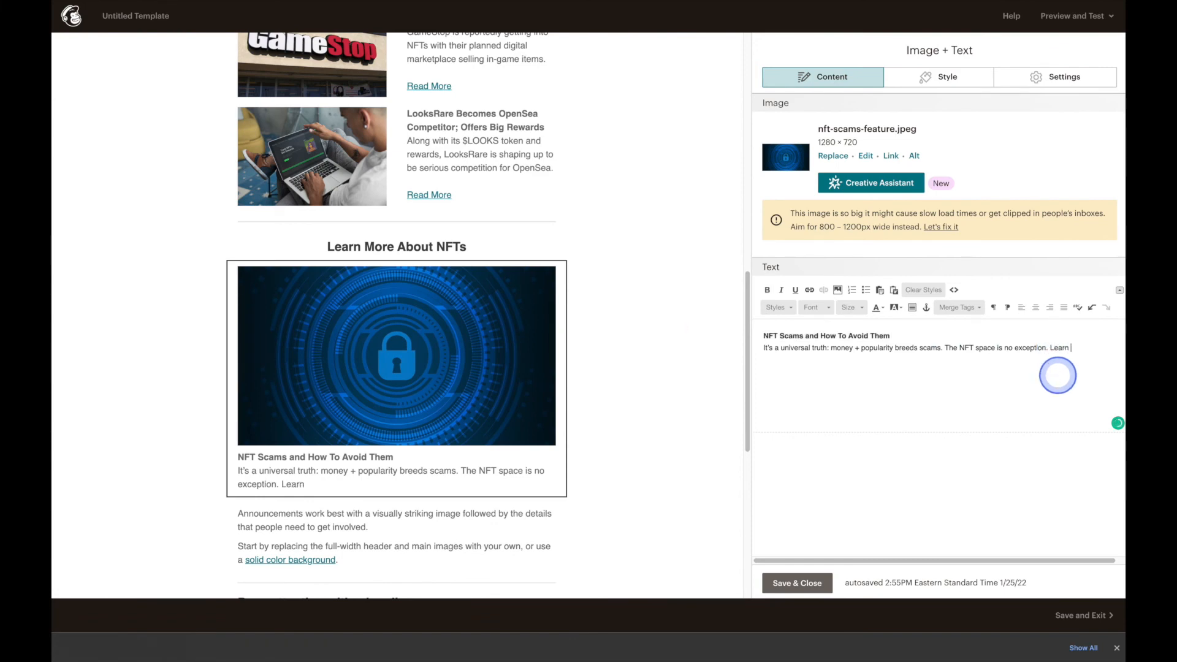
pyautogui.click(1051, 349)
pyautogui.press('Return')
pyautogui.hotkey('shift', 'End')
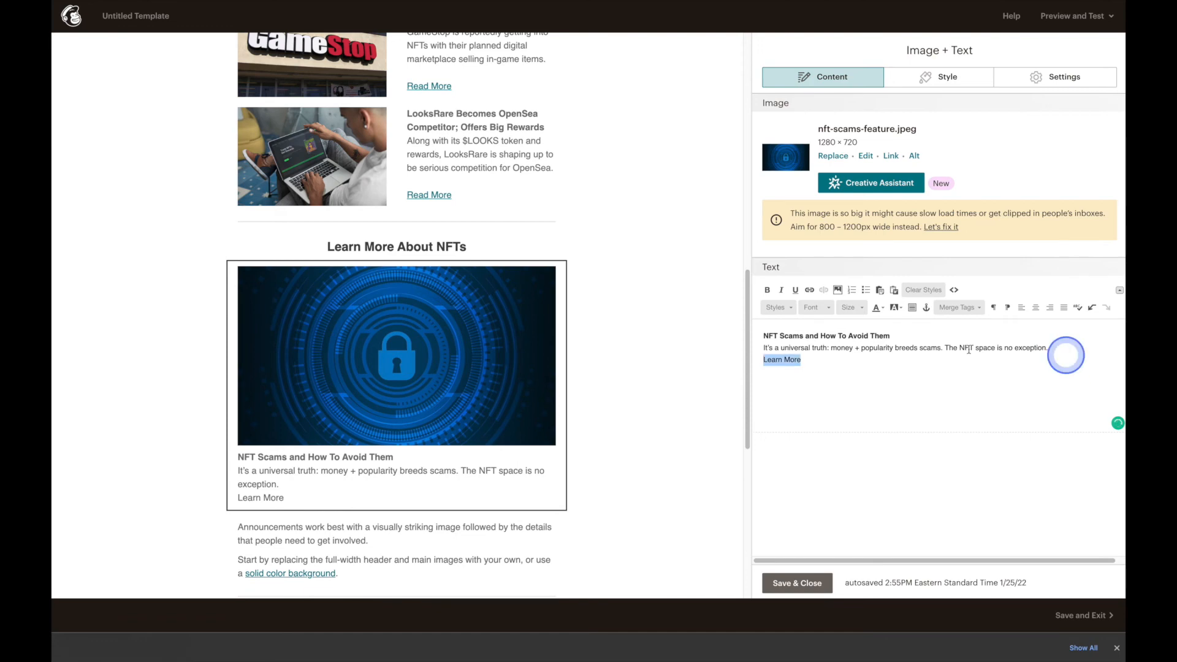
pyautogui.click(810, 291)
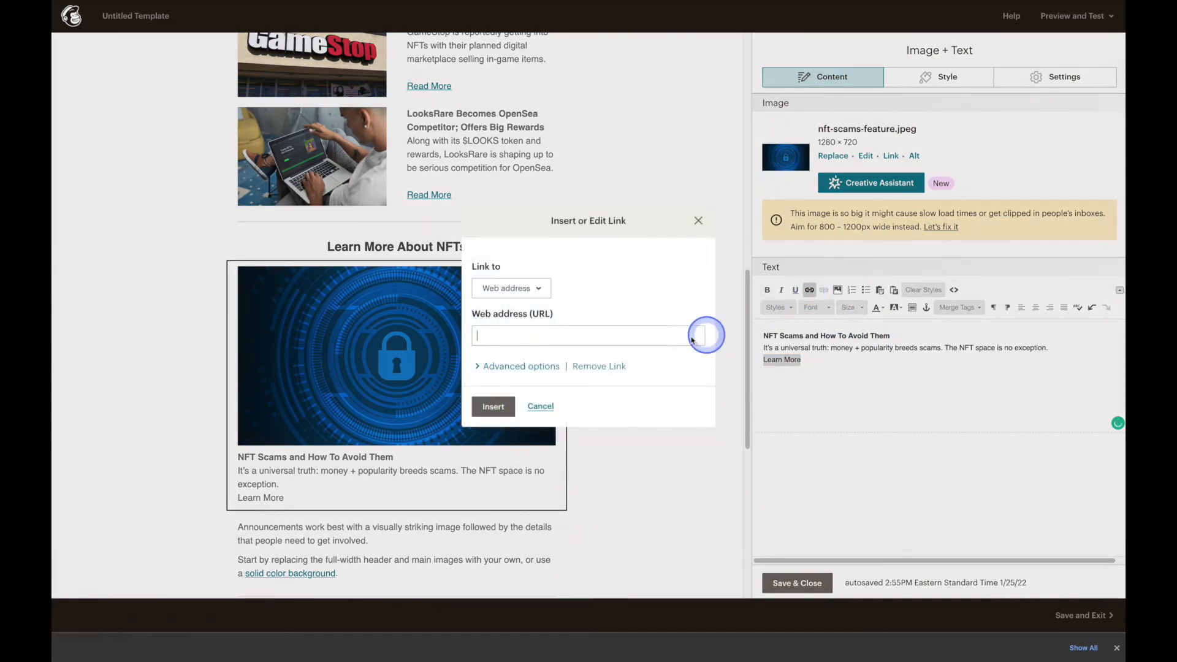
pyautogui.hotkey('ctrl', 'v')
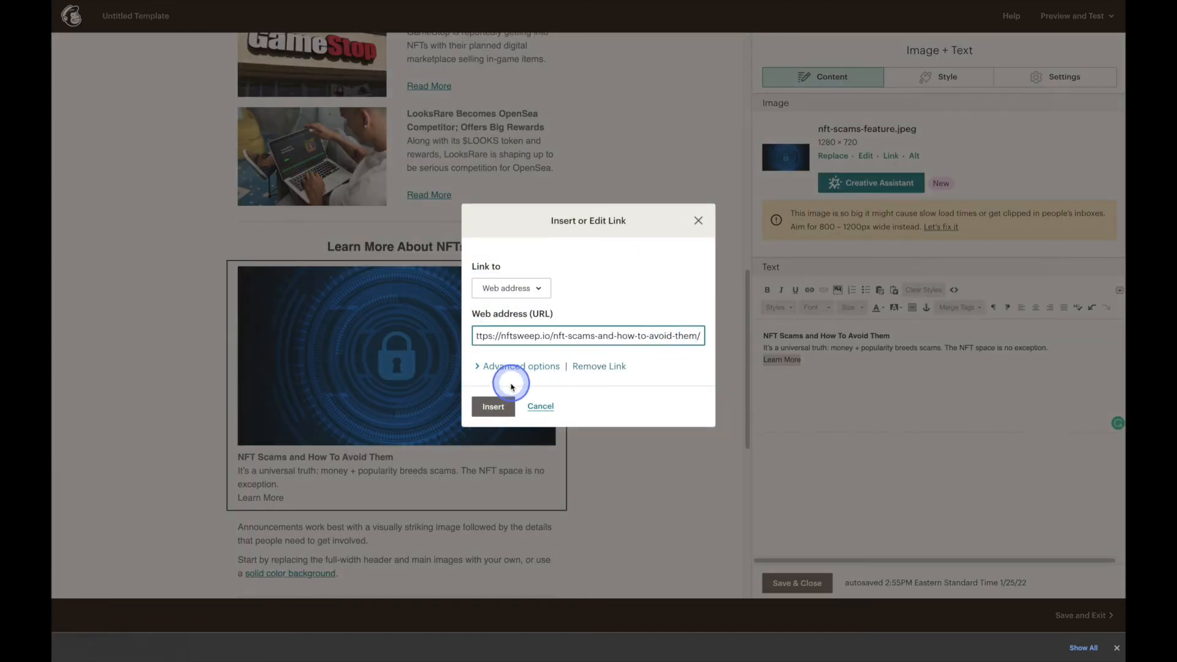
pyautogui.click(493, 407)
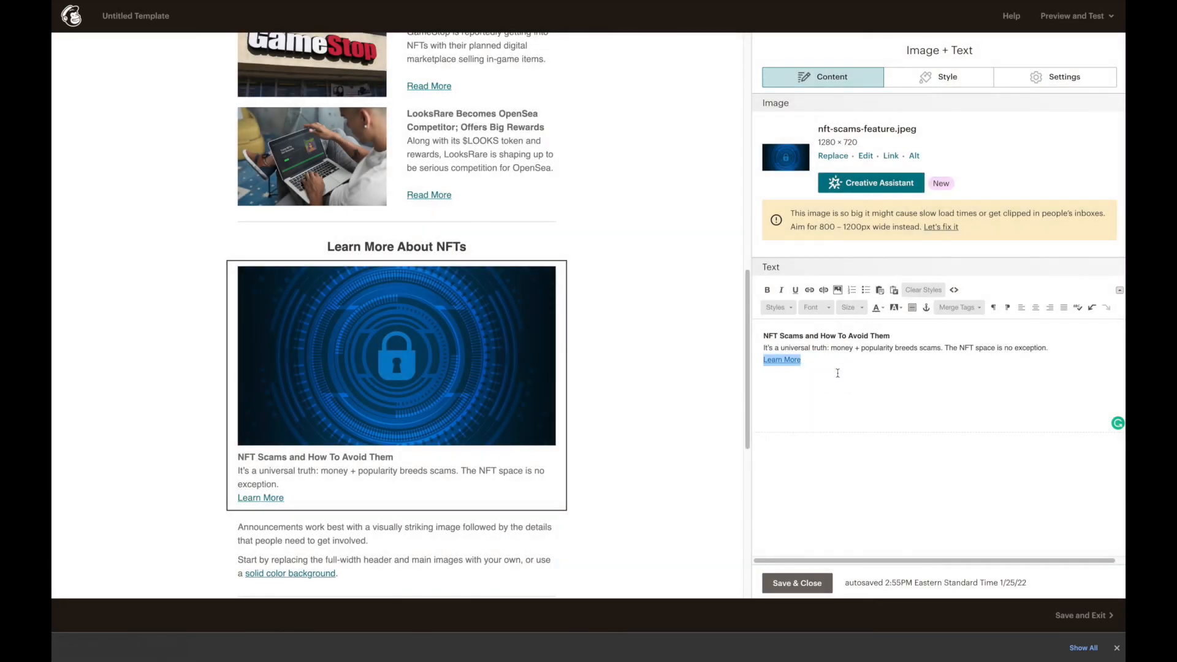
pyautogui.click(816, 580)
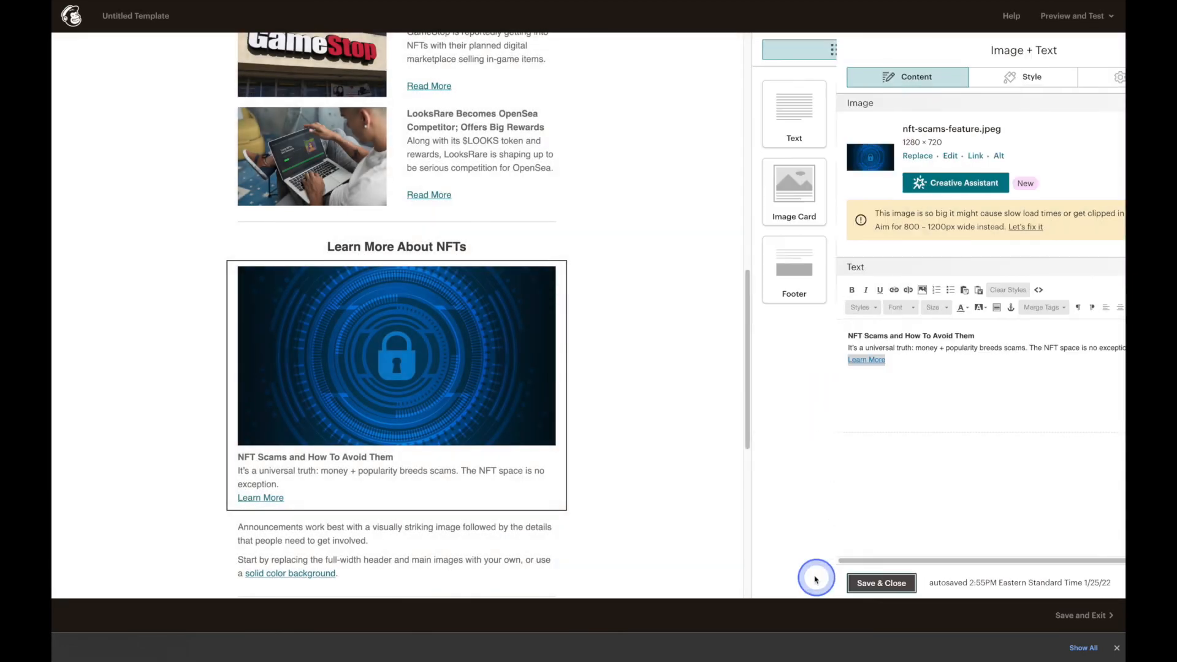
# Delete the "Draw attention with a heading." block and the placeholder announcements text block below the NFT Scams article.
pyautogui.moveTo(744, 434); pyautogui.dragTo(739, 485)
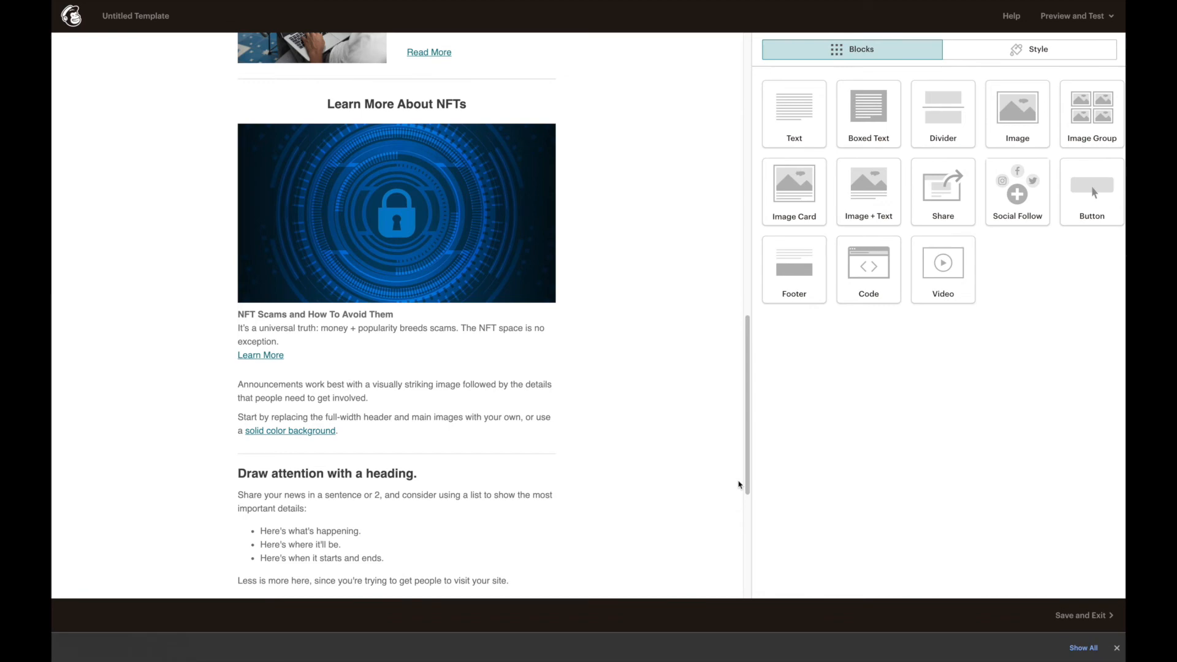
pyautogui.moveTo(469, 417)
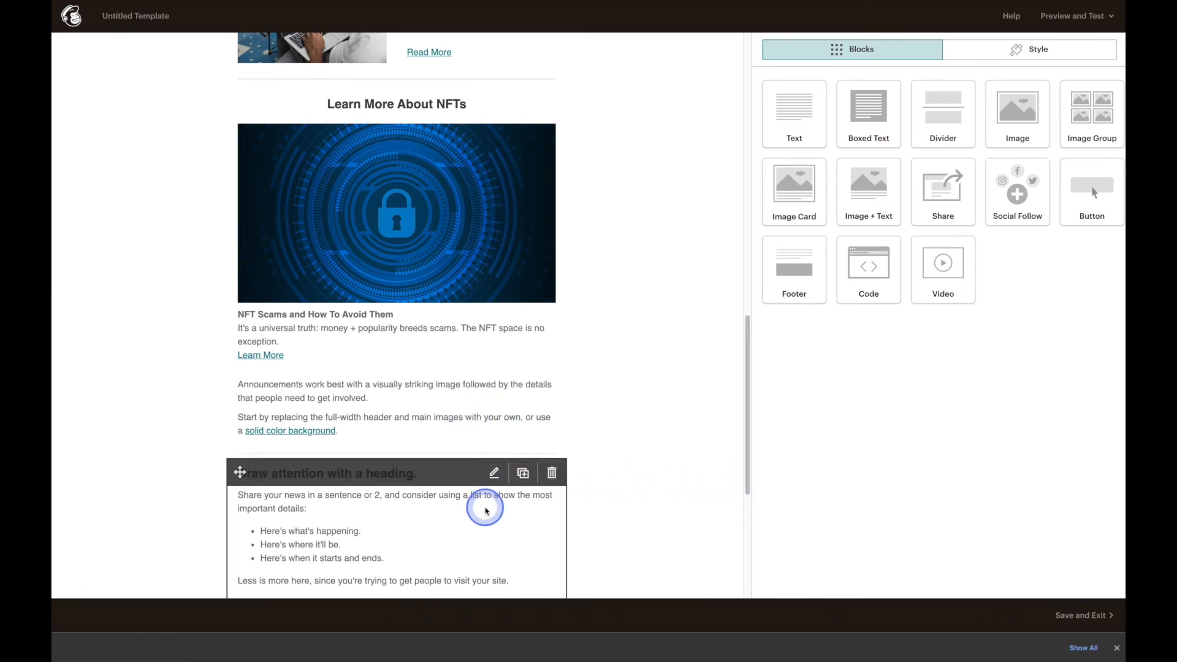
pyautogui.click(552, 473)
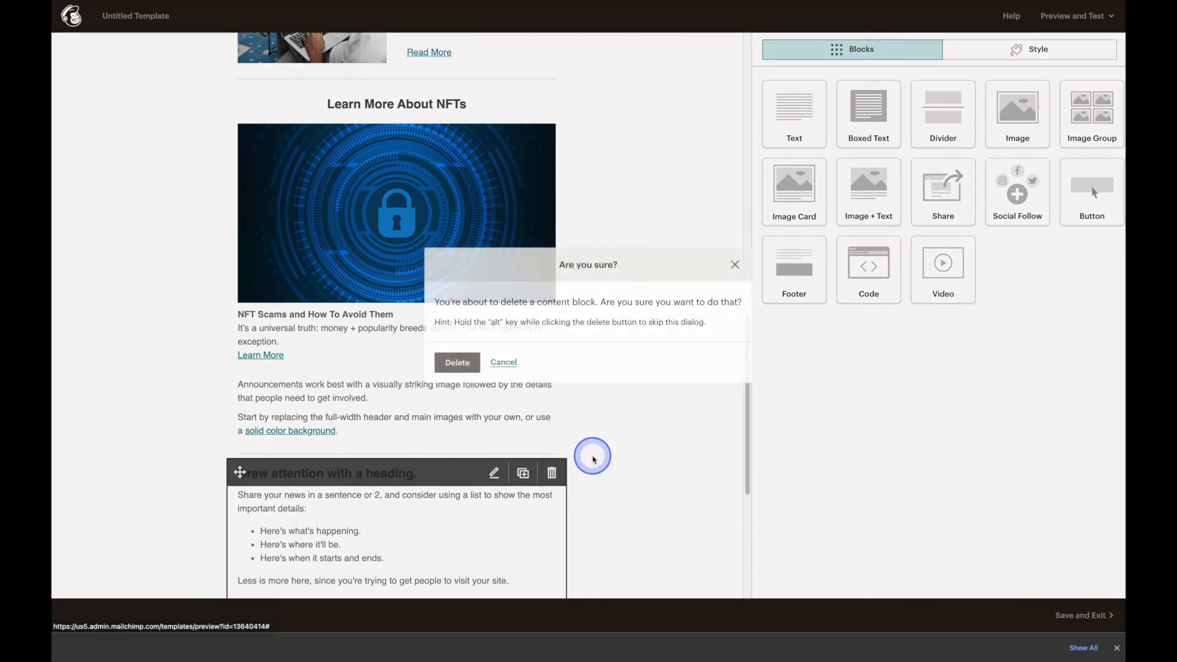
pyautogui.click(457, 362)
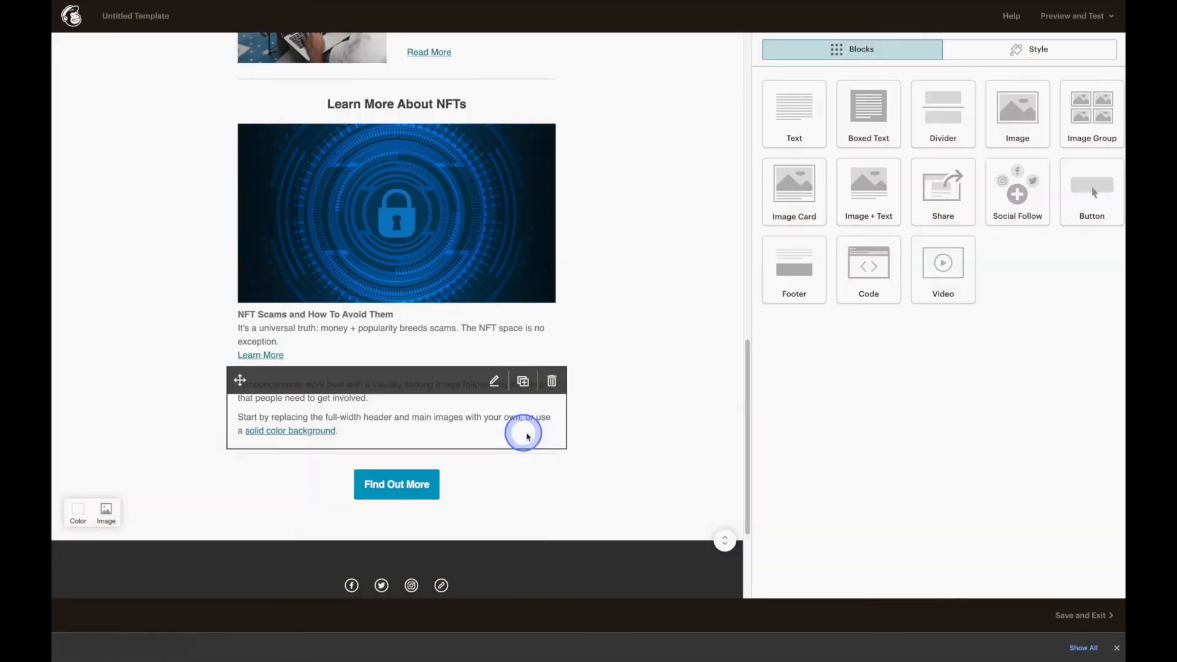
pyautogui.click(551, 381)
pyautogui.press('Return')
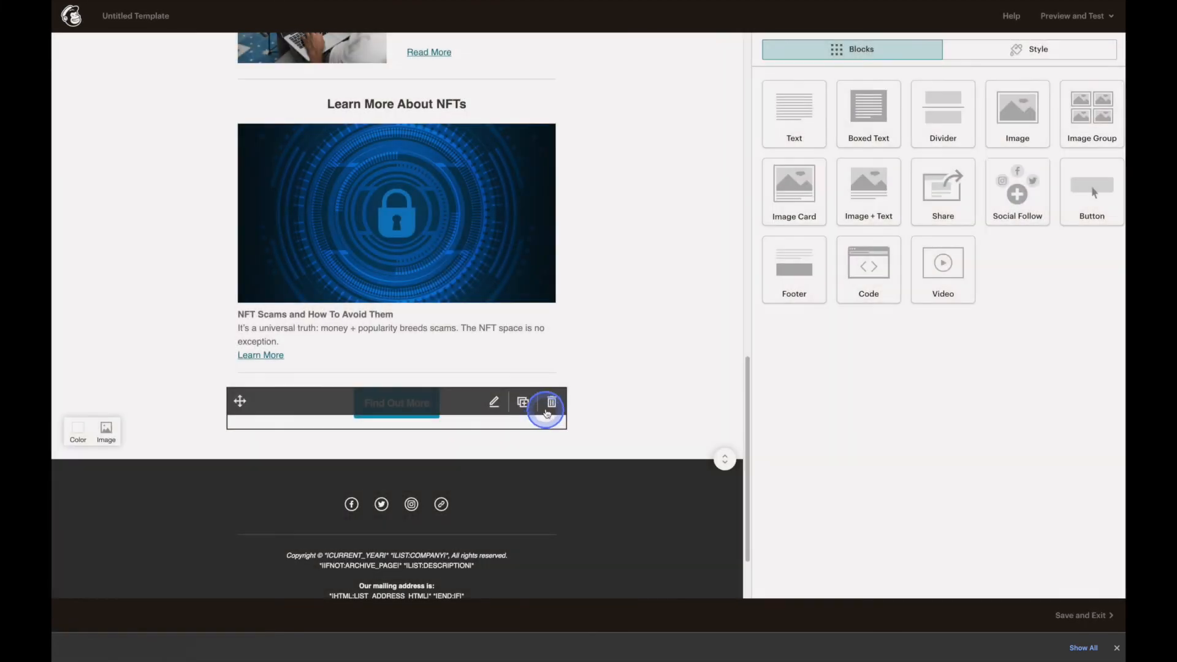
# Delete the divider and the "Find Out More" button block above the footer.
pyautogui.click(549, 377)
pyautogui.click(453, 361)
pyautogui.click(552, 390)
pyautogui.press('Return')
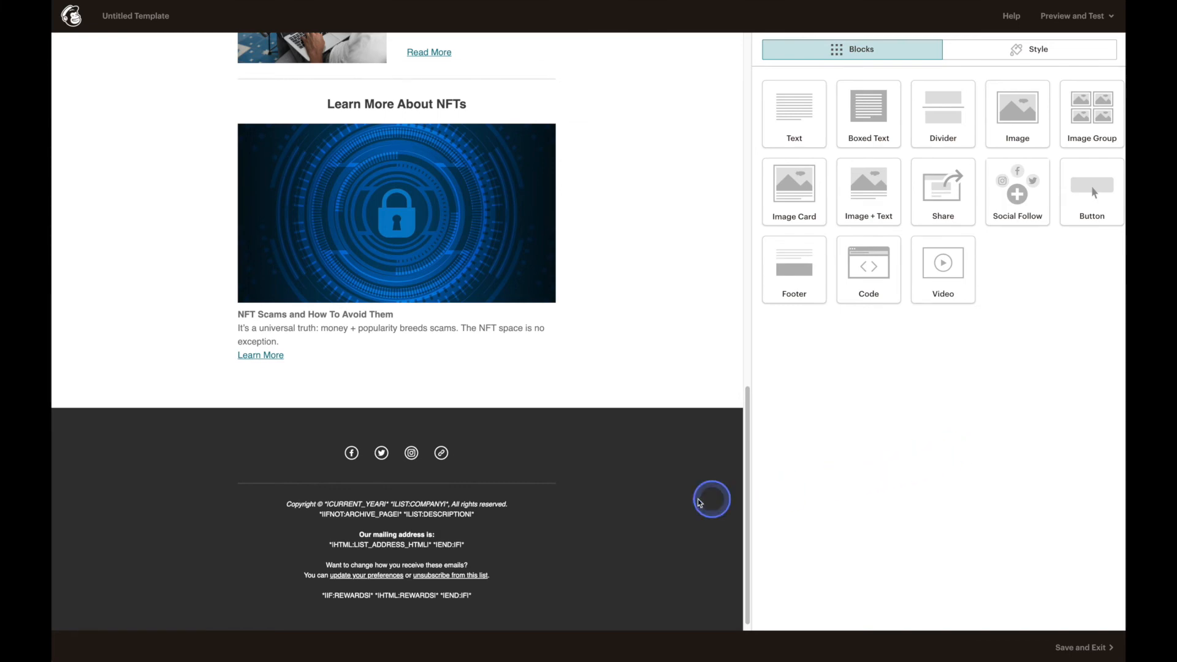
# Open the footer's Social Follow block for editing and remove the Facebook service.
pyautogui.moveTo(473, 491)
pyautogui.moveTo(363, 460)
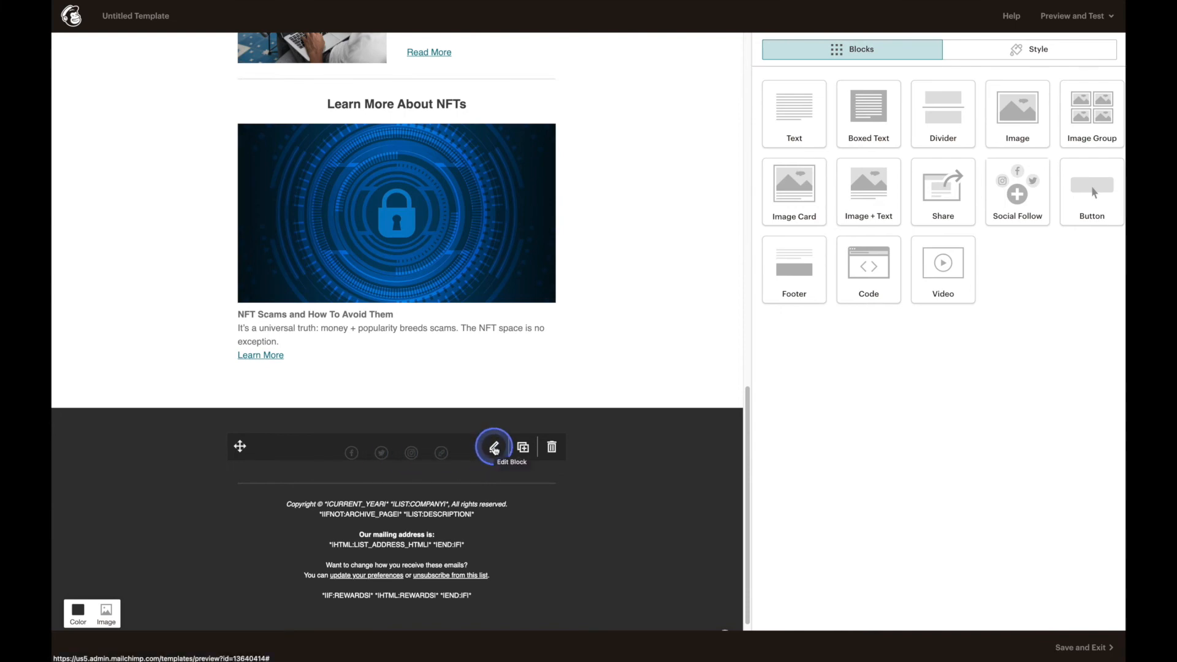
pyautogui.click(494, 449)
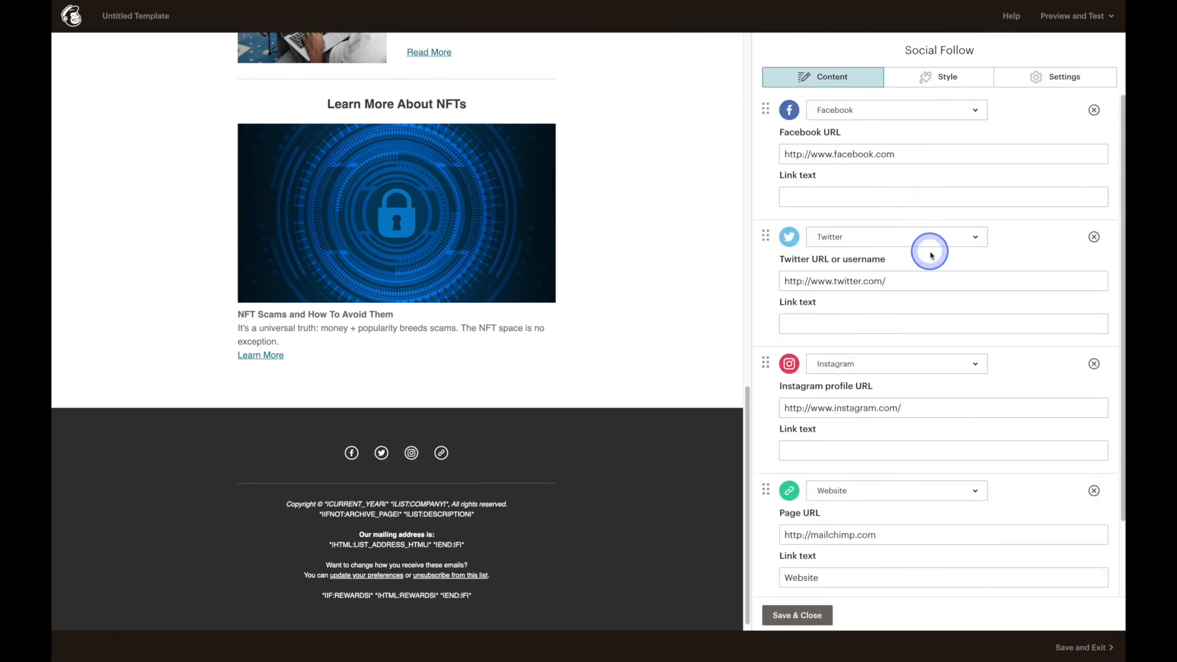
pyautogui.click(1094, 111)
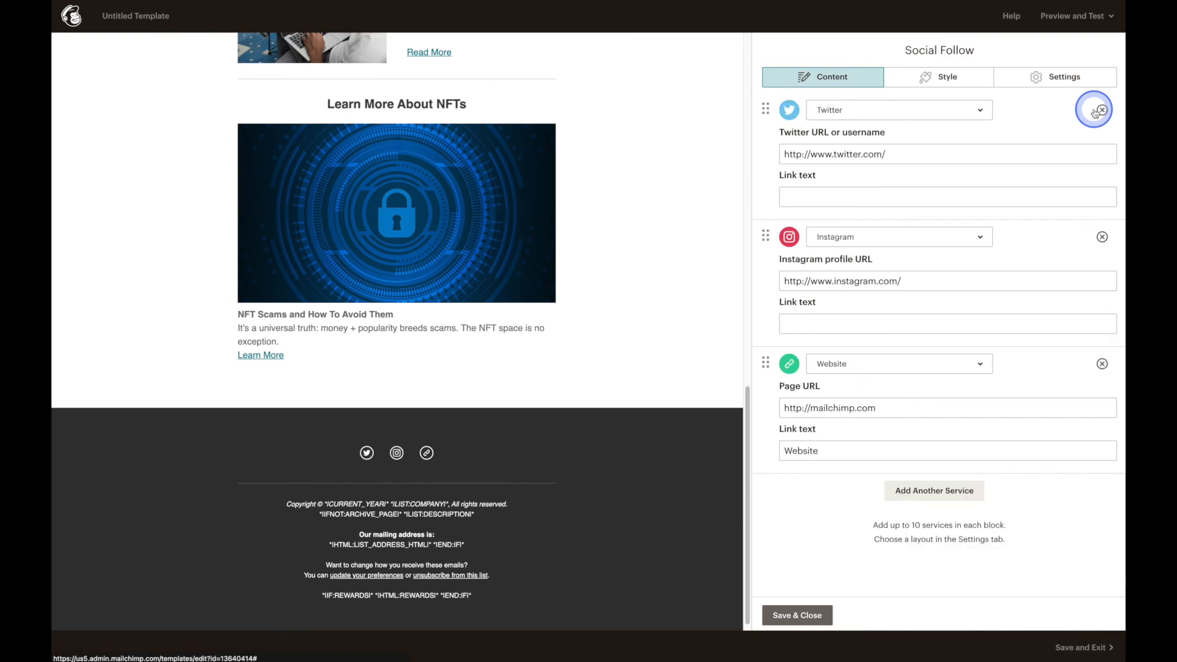
pyautogui.click(947, 284)
pyautogui.moveTo(946, 284); pyautogui.dragTo(759, 279)
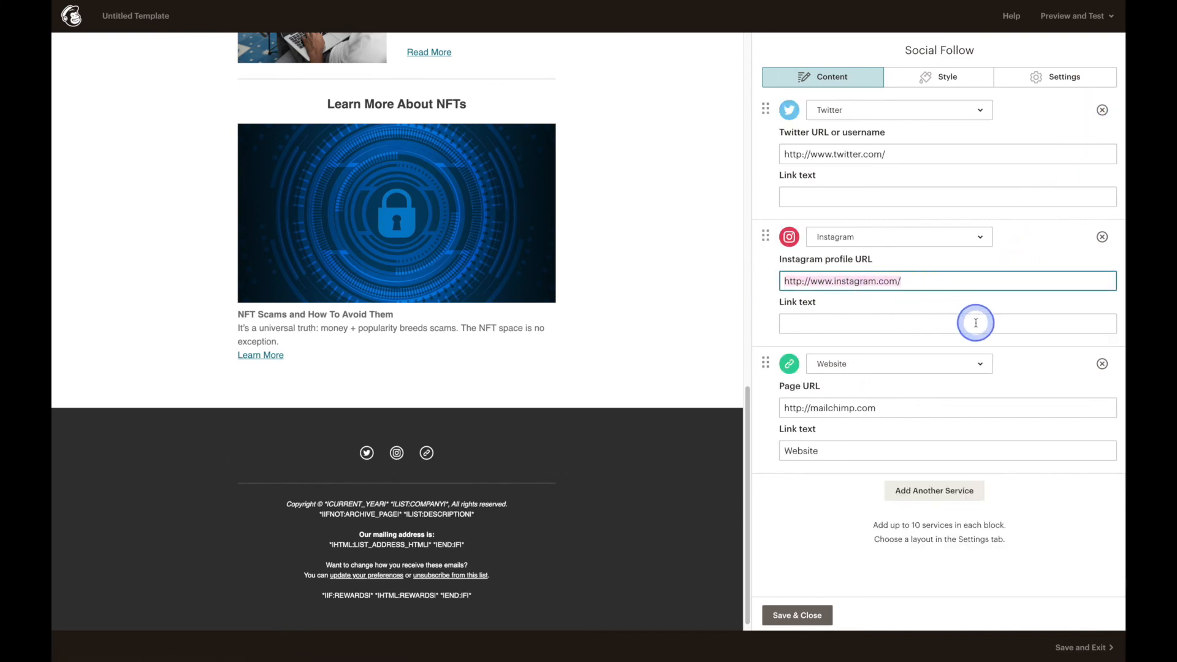
pyautogui.write('https://www.instagram.com/nftsweep/')
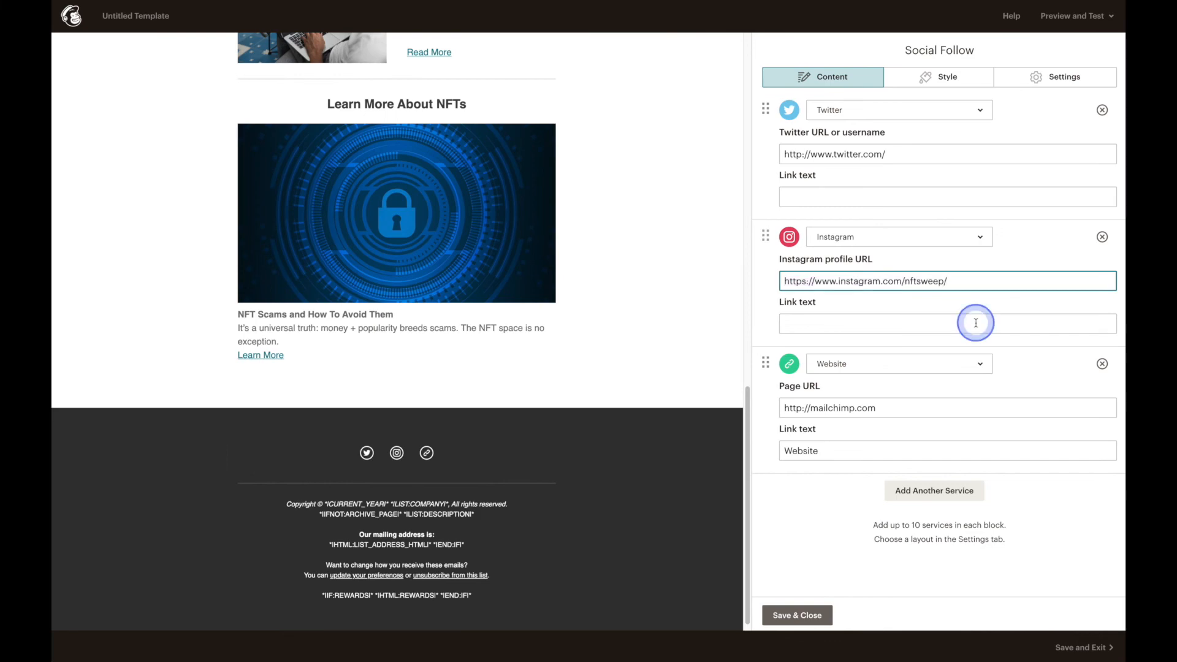
pyautogui.click(914, 154)
pyautogui.moveTo(914, 154); pyautogui.dragTo(752, 153)
pyautogui.write('https://twitter.com/nftsweep')
pyautogui.click(769, 282)
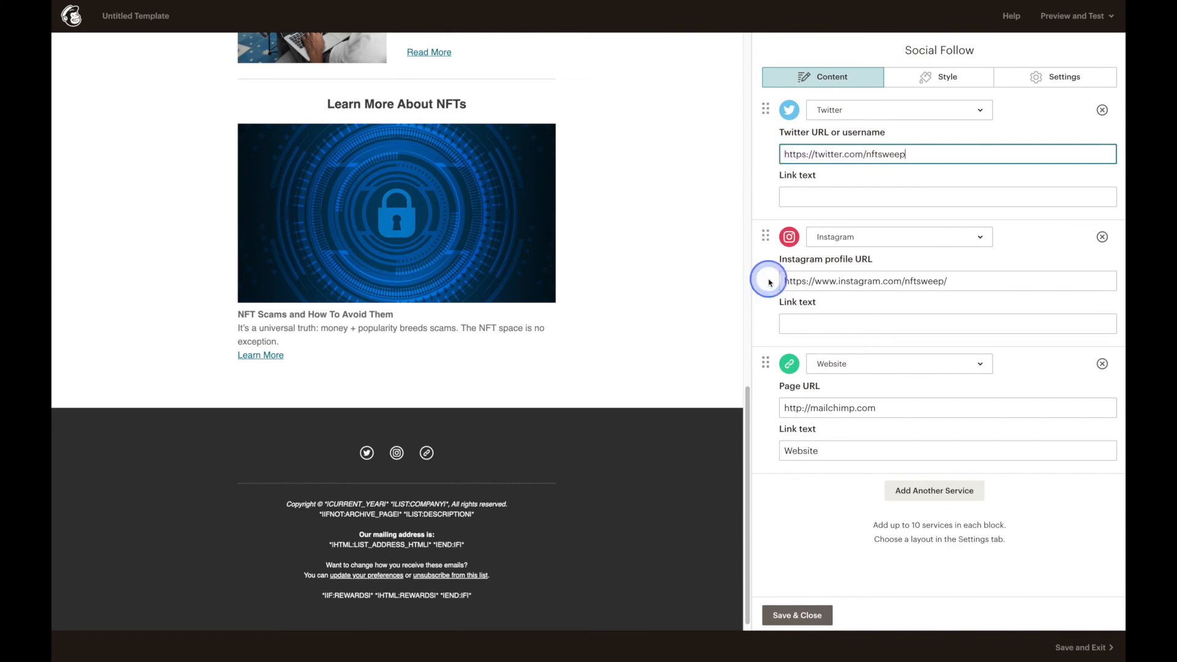
pyautogui.click(953, 498)
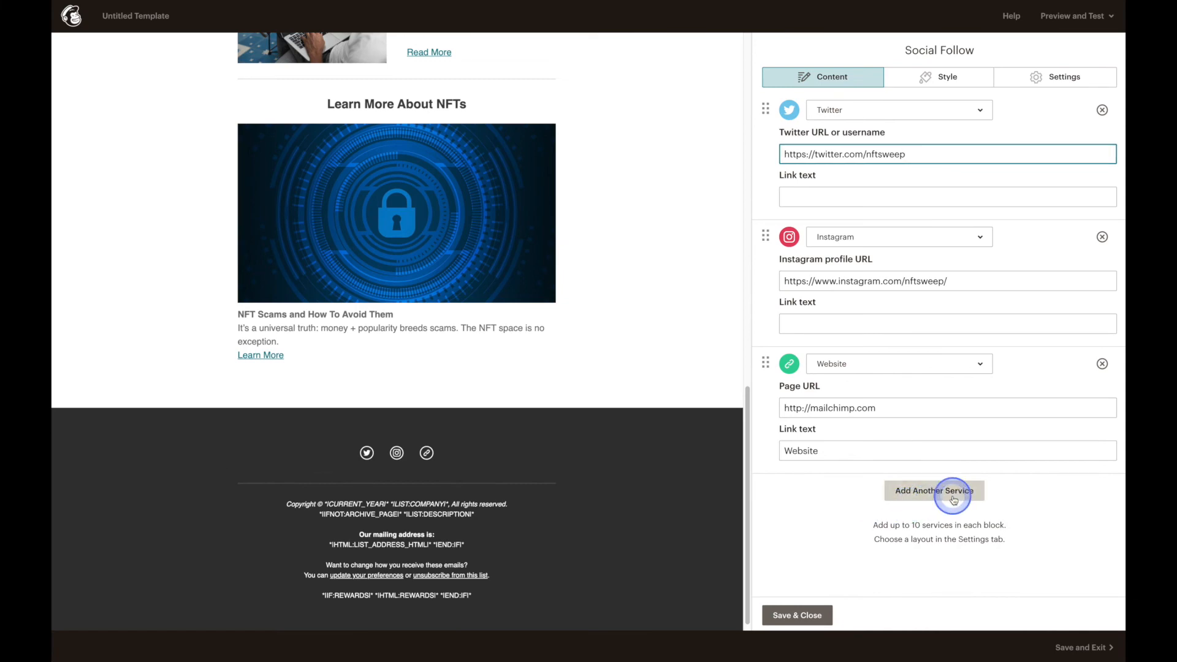
pyautogui.click(964, 493)
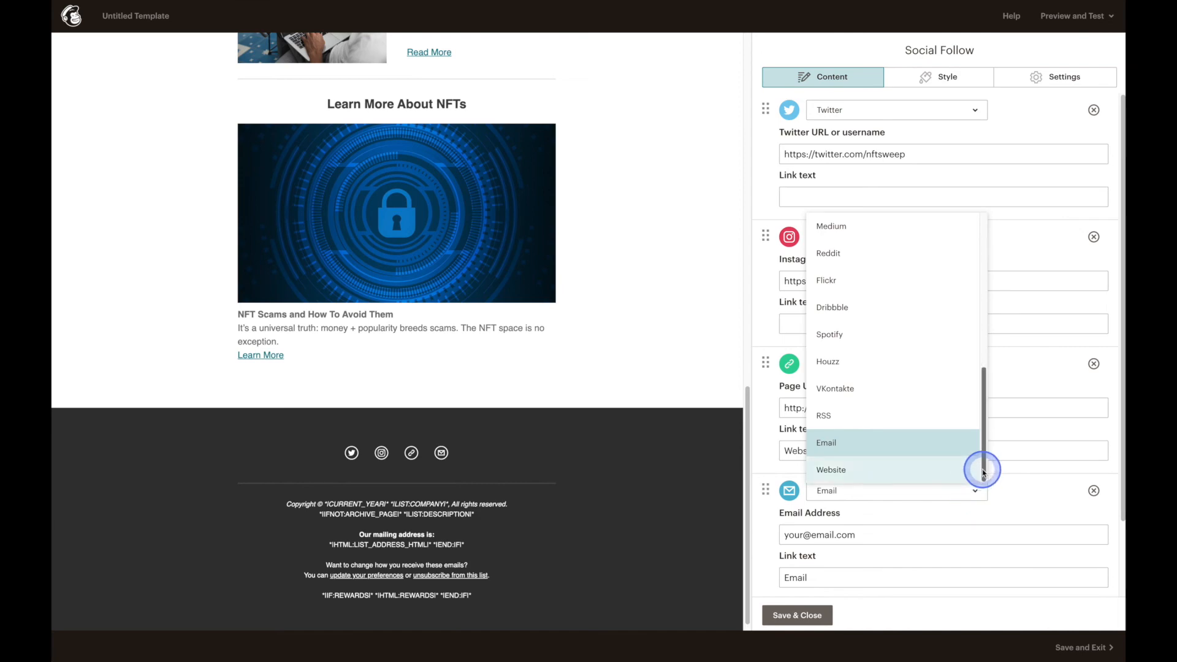
pyautogui.moveTo(983, 472); pyautogui.dragTo(983, 298)
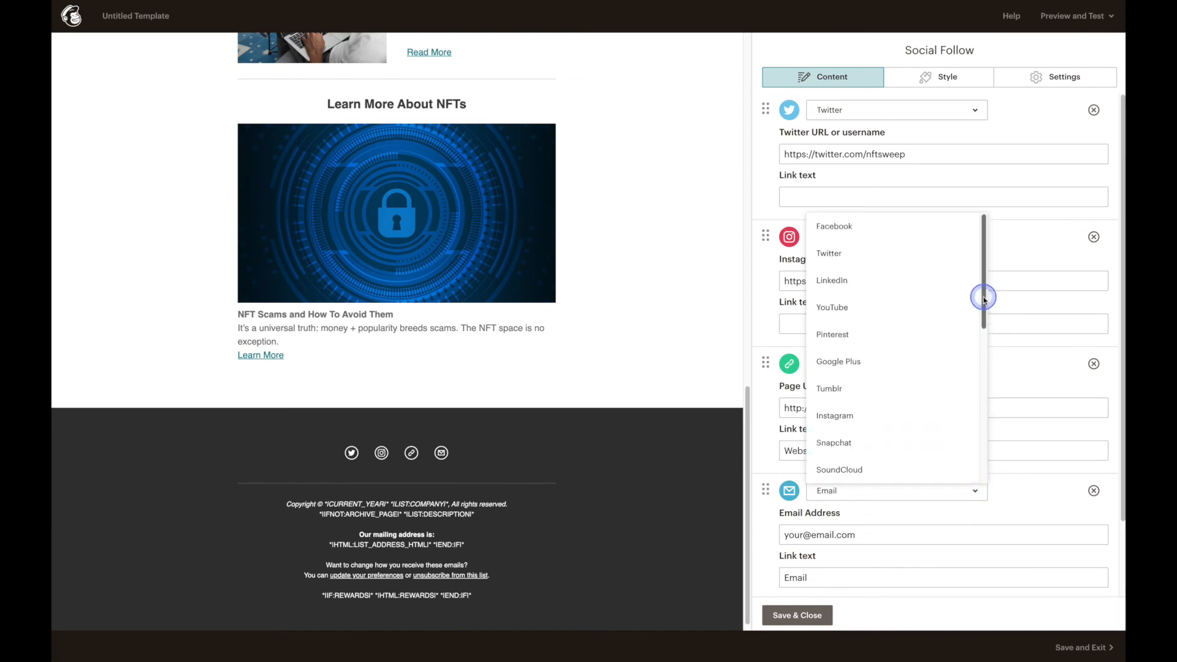
pyautogui.click(902, 312)
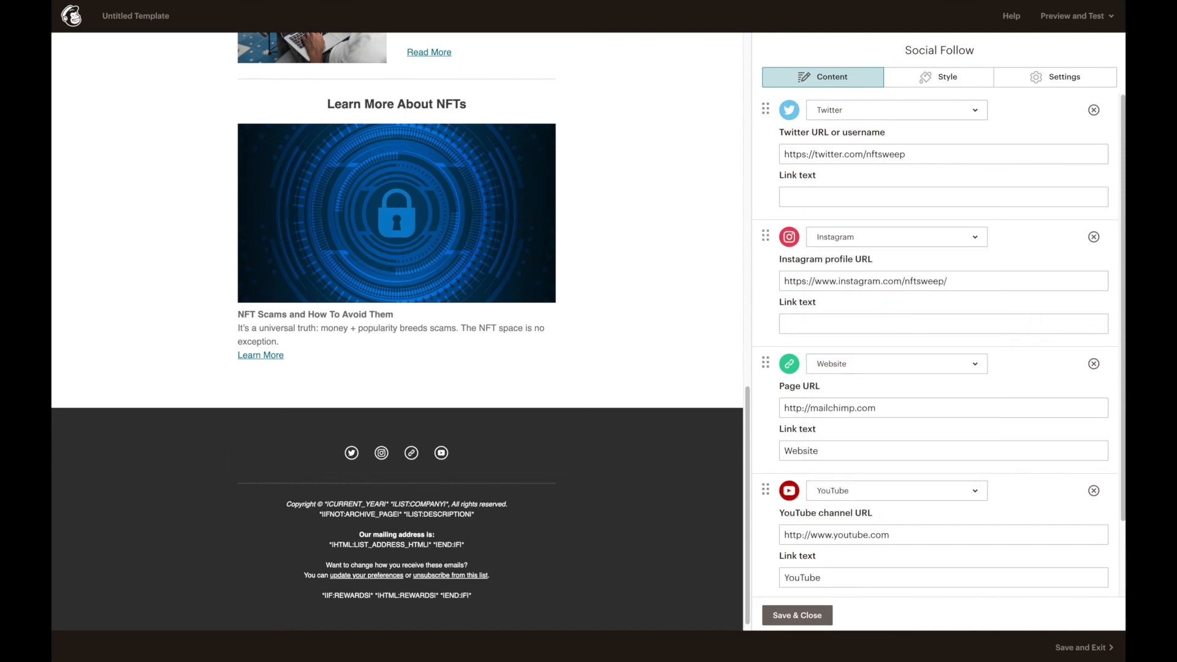
pyautogui.click(910, 534)
pyautogui.moveTo(910, 534); pyautogui.dragTo(767, 538)
pyautogui.write('https://www.youtube.com/channel/UC0En8P64rG4yb6BT-h5s0Dg')
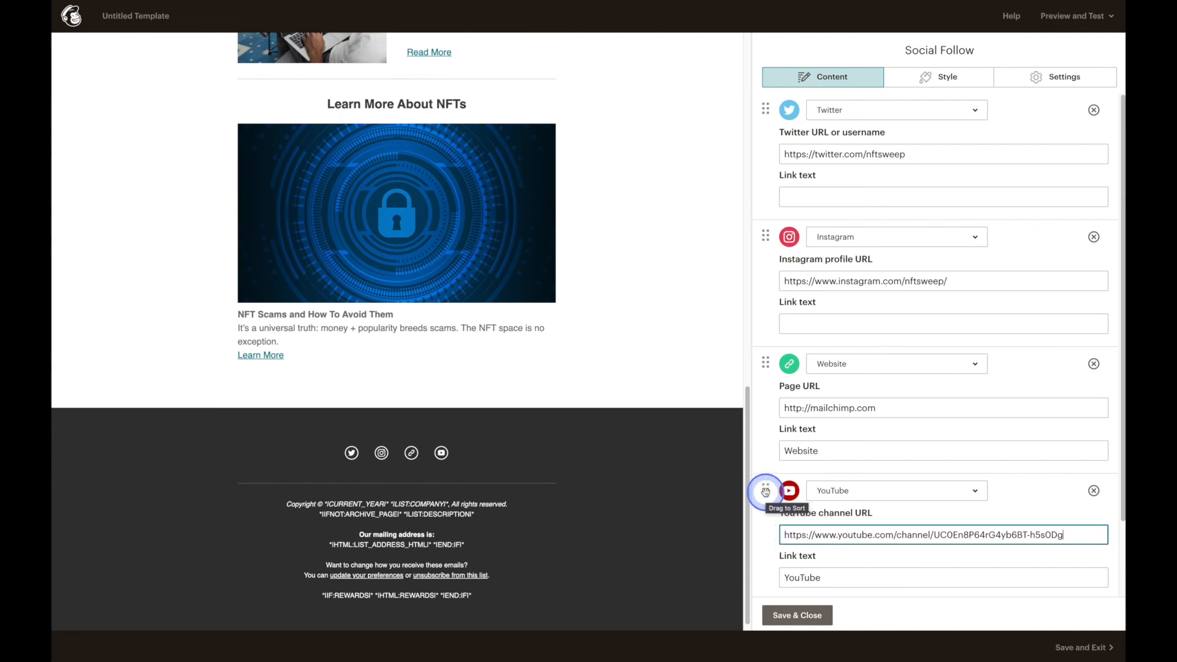
pyautogui.moveTo(767, 490); pyautogui.dragTo(766, 362)
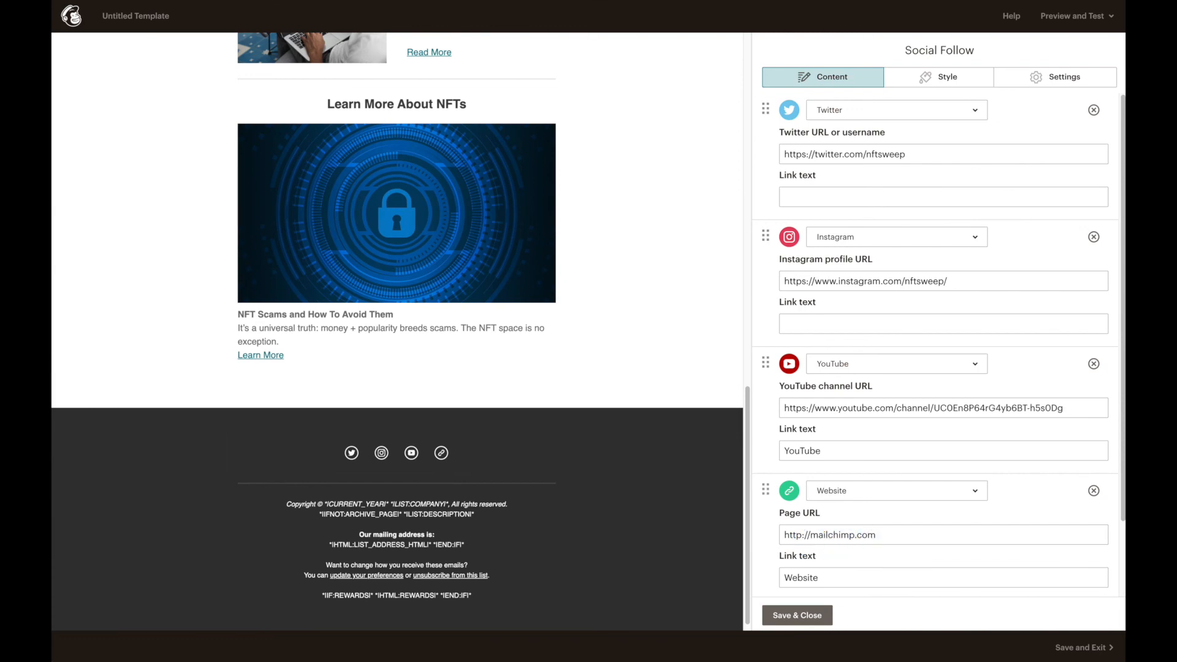
pyautogui.tripleClick(876, 533)
pyautogui.write('https://nftsweep.io/')
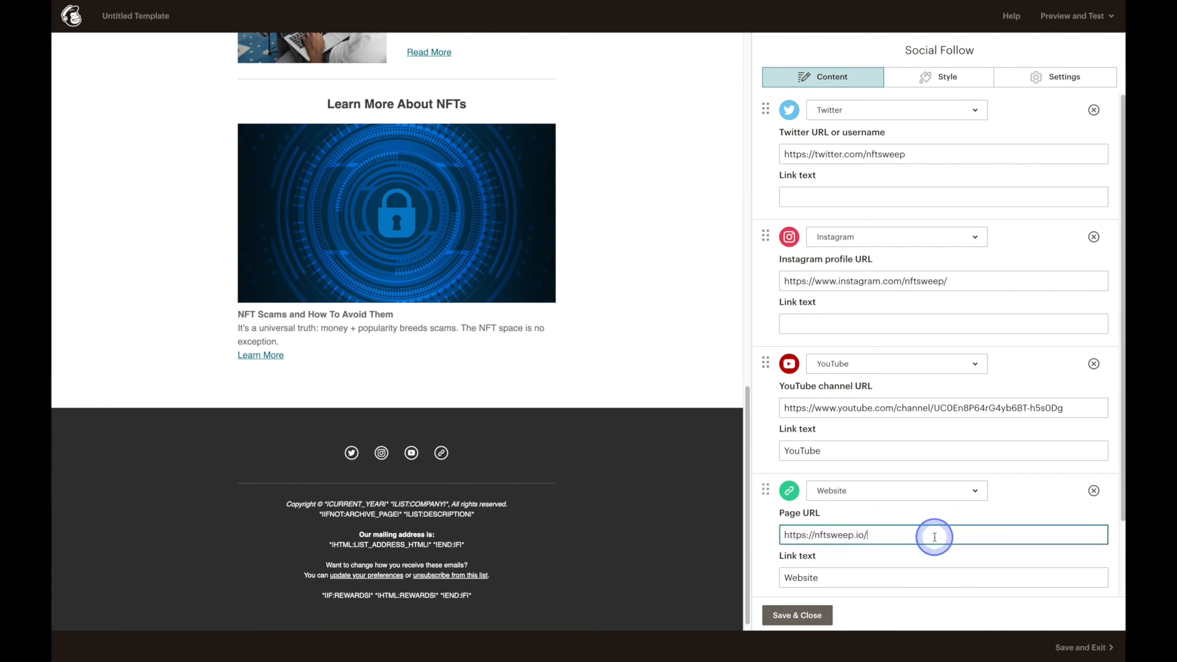
pyautogui.click(1033, 500)
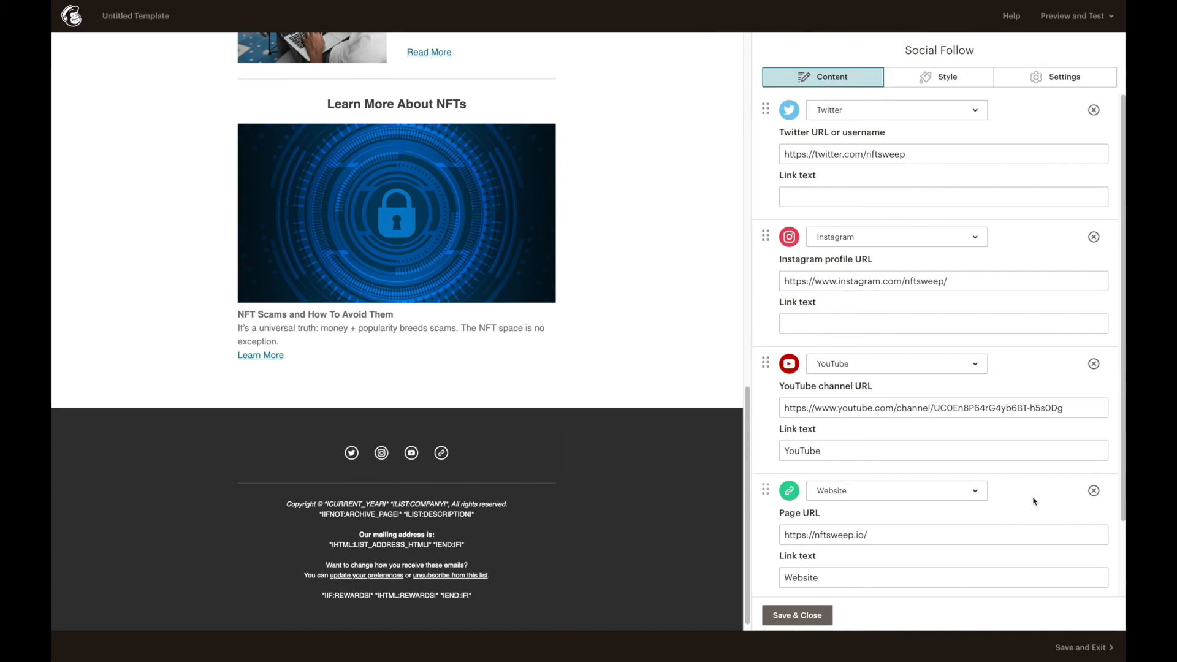
pyautogui.moveTo(1033, 498); pyautogui.dragTo(1022, 194)
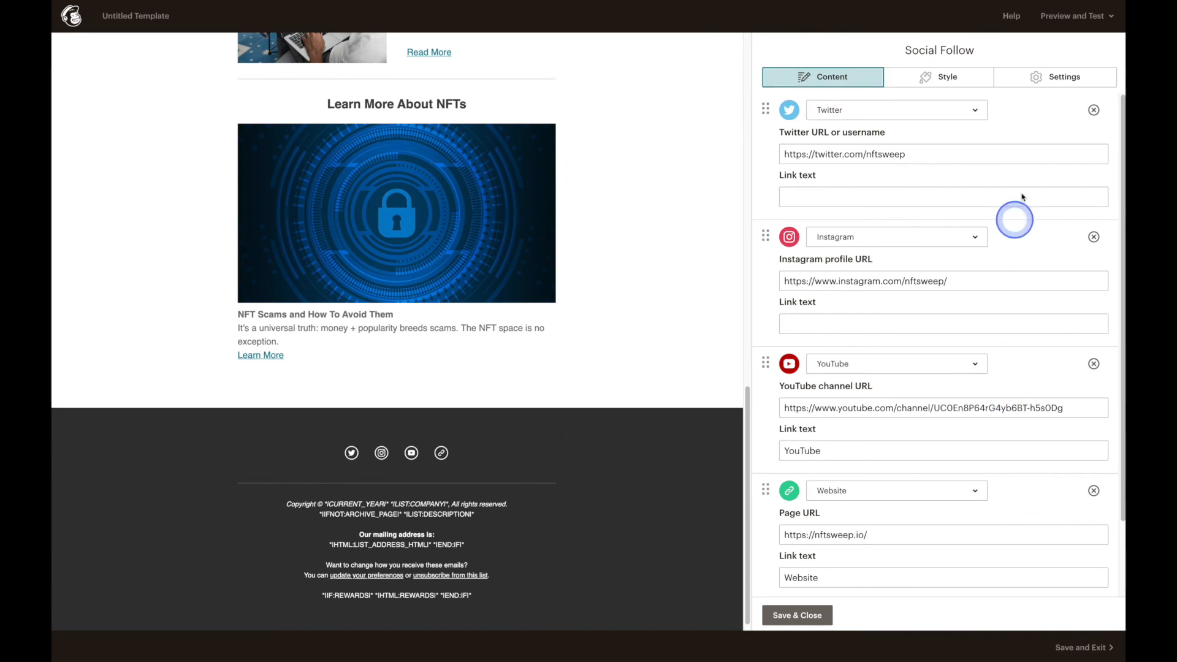
# Set the Social Follow block's display to "Both icon and text".
pyautogui.click(1048, 83)
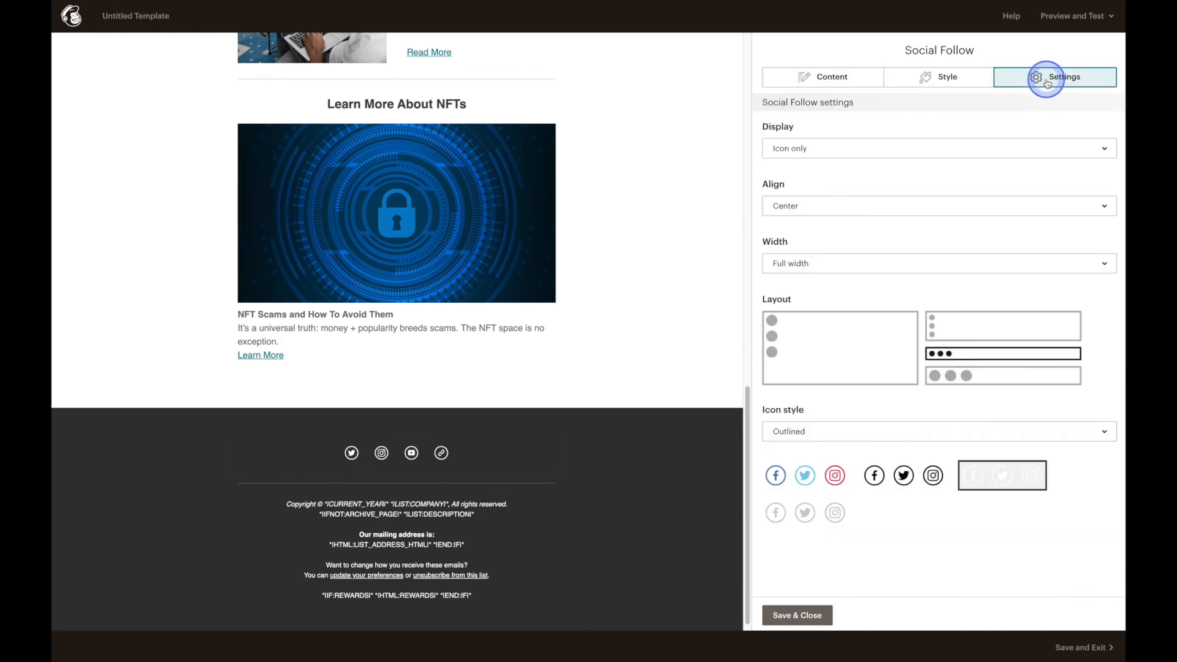
pyautogui.click(1045, 155)
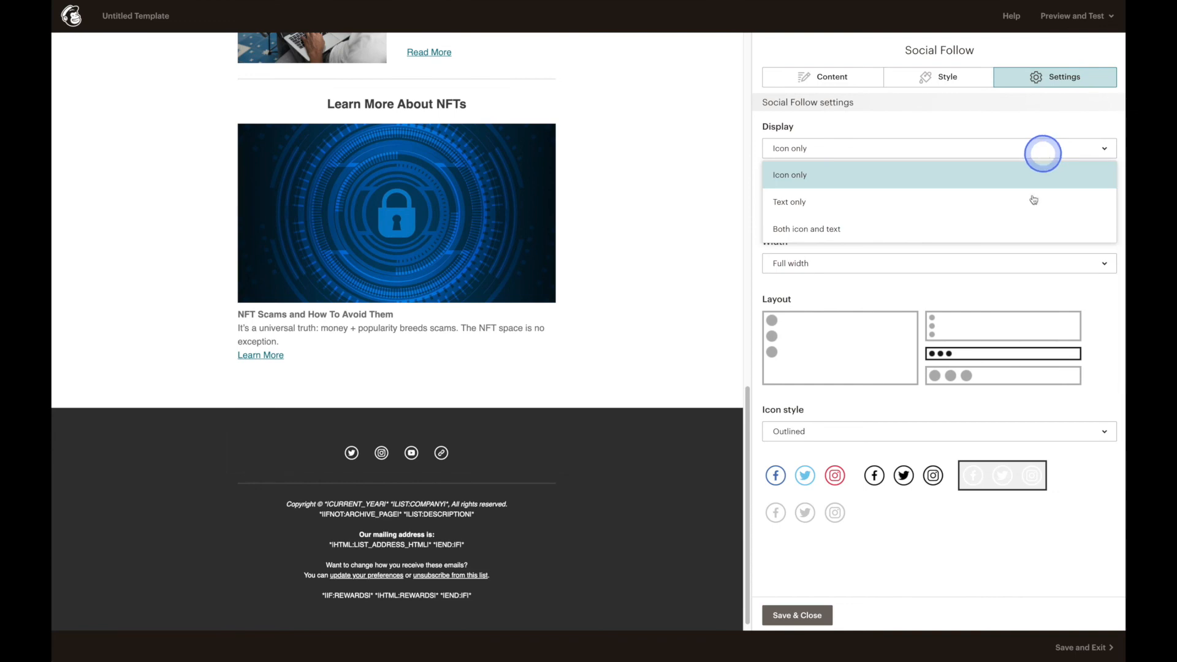
pyautogui.click(1023, 230)
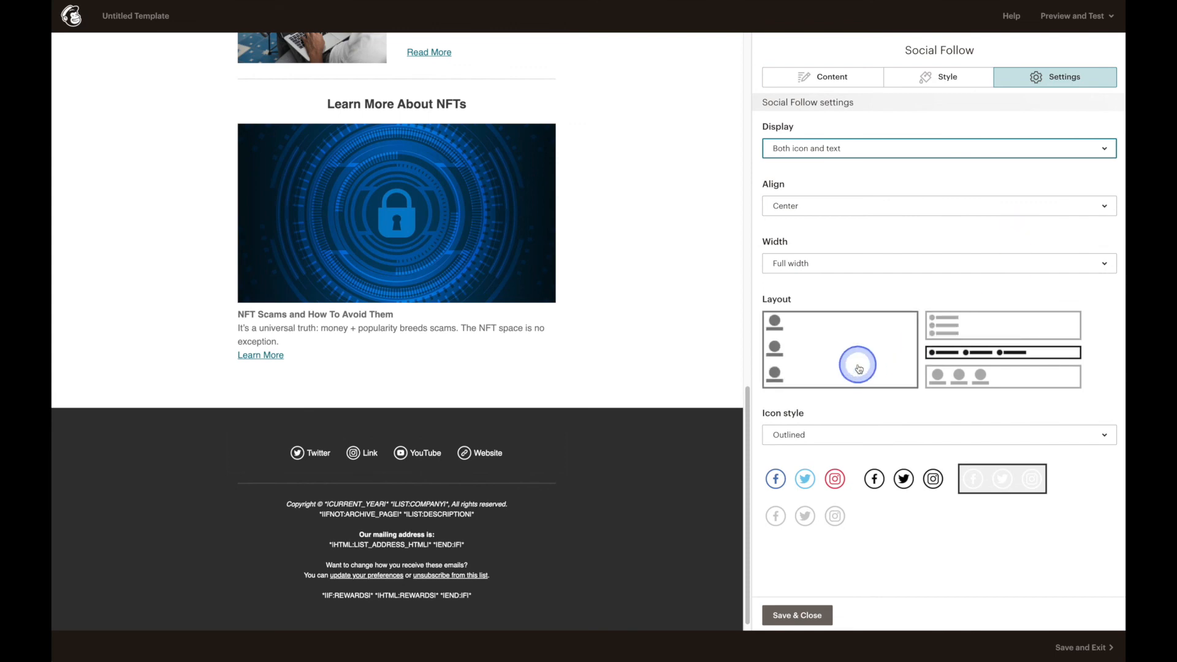
# Change the social icons to the Solid style in full colour, laid out in one row with text beside each icon.
pyautogui.click(935, 381)
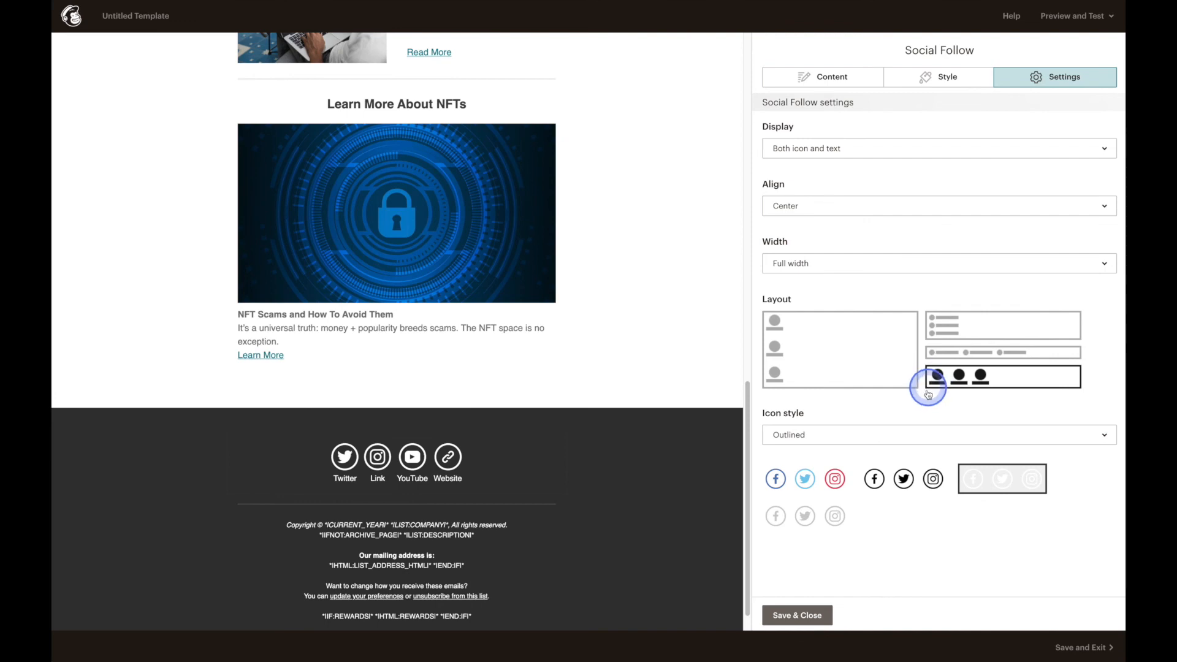
pyautogui.click(916, 433)
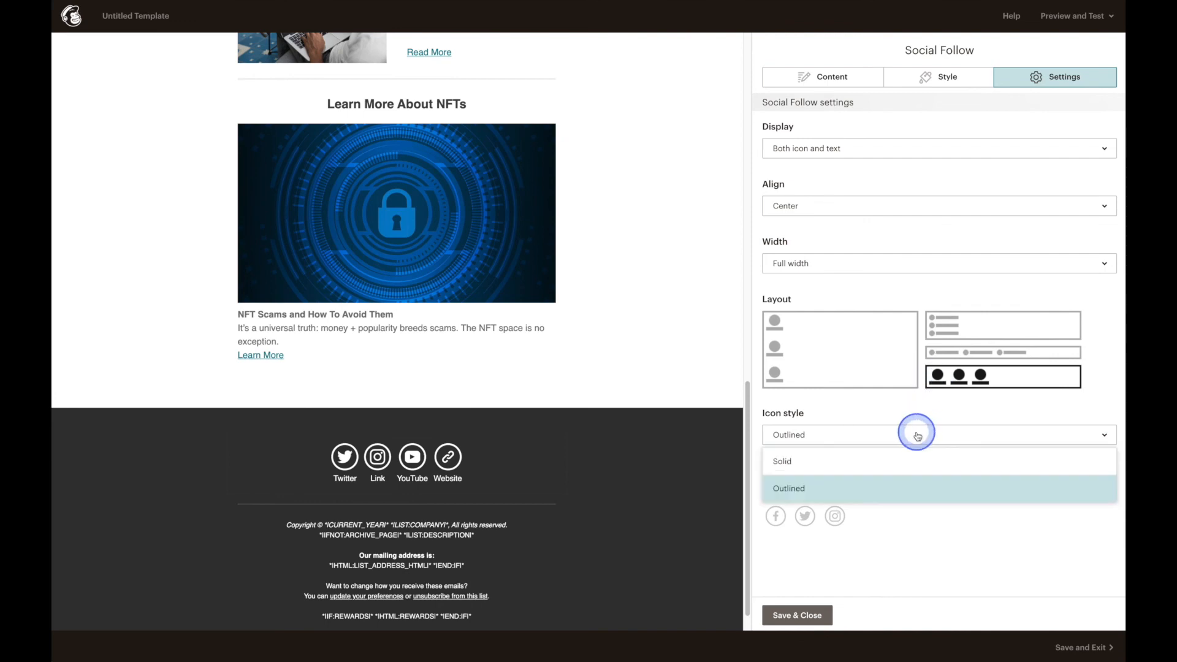
pyautogui.click(920, 461)
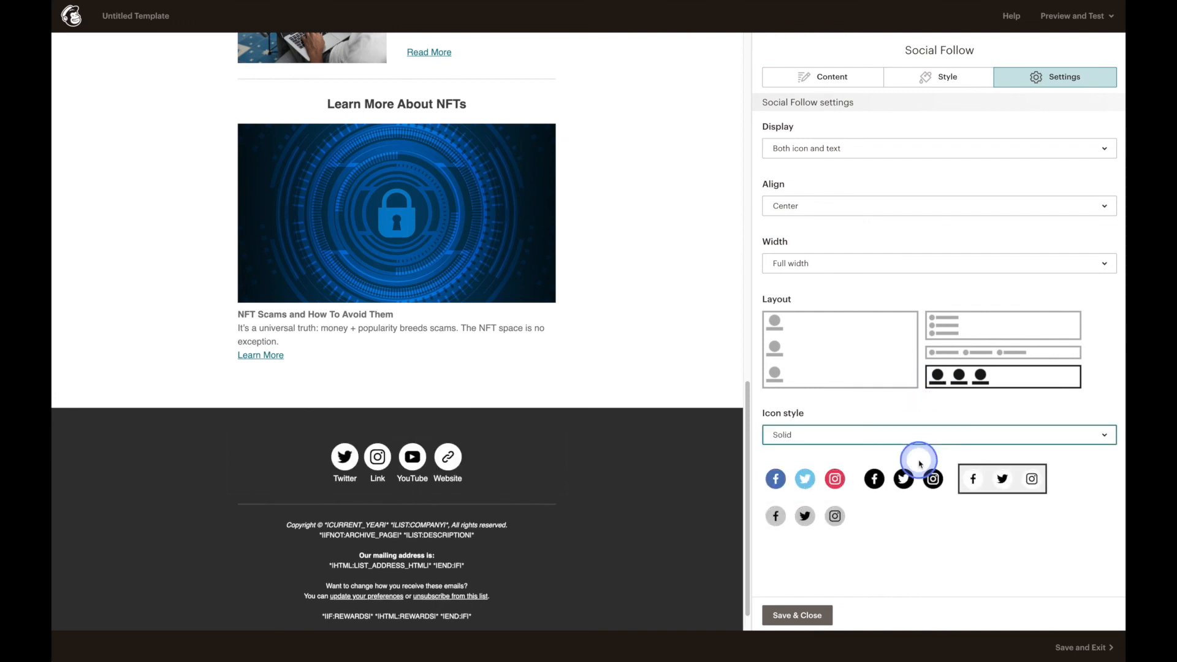
pyautogui.click(833, 479)
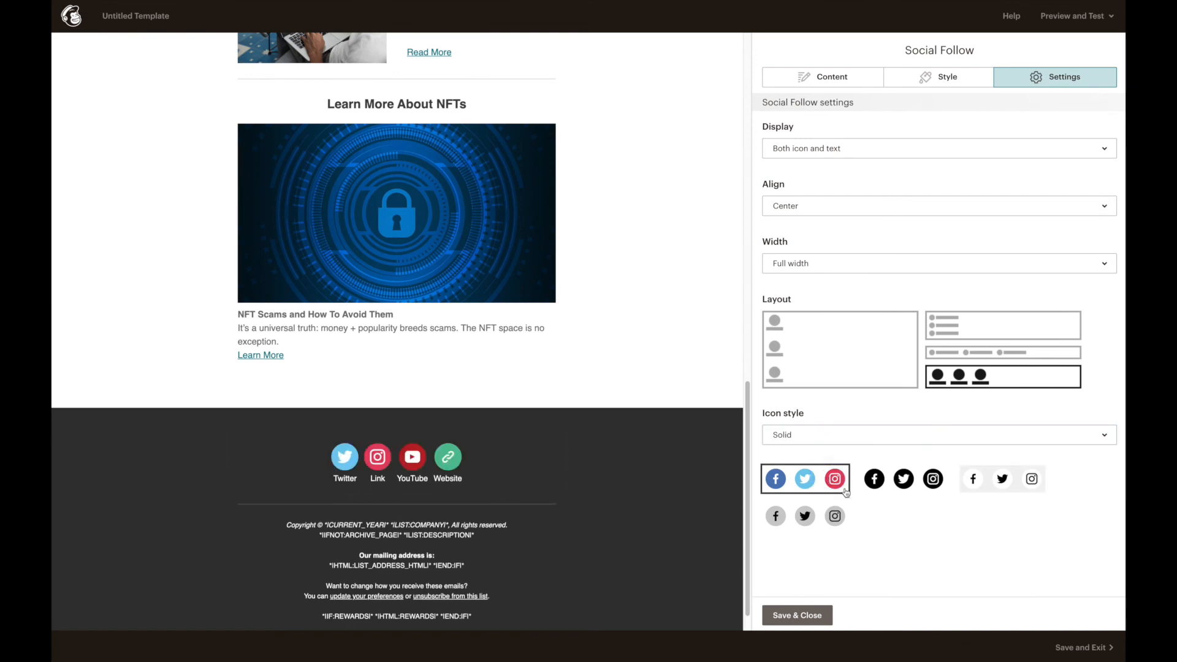
pyautogui.click(953, 353)
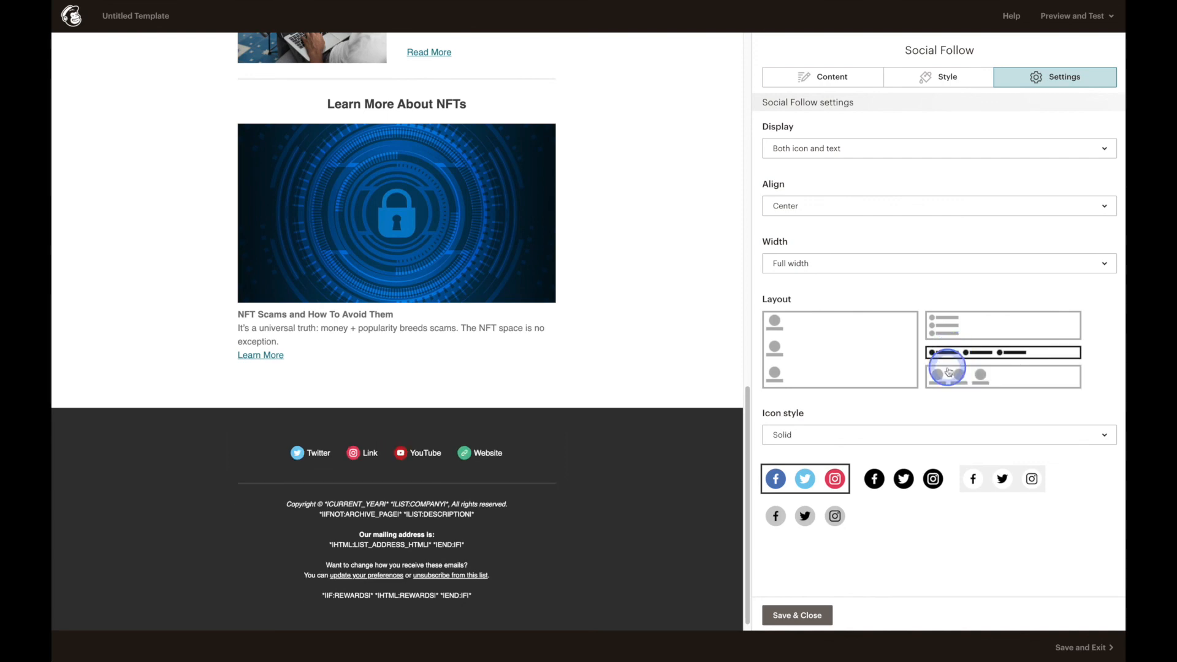
# Save the Social Follow block's settings and close its editor.
pyautogui.click(797, 615)
pyautogui.click(883, 456)
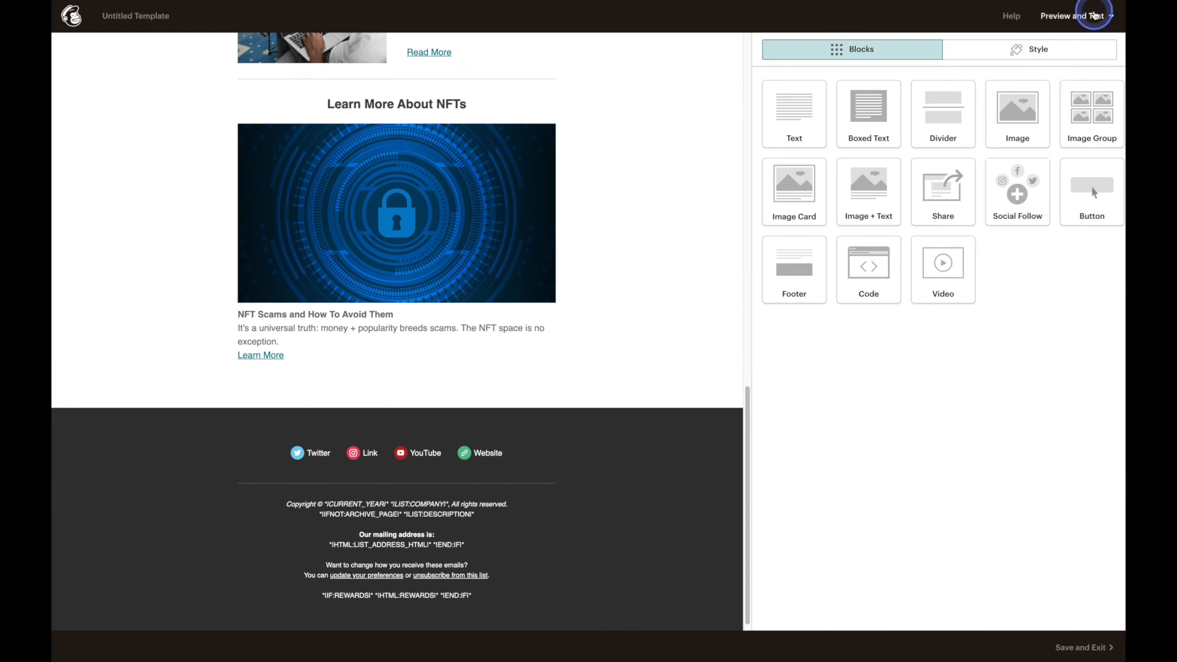
# Preview the whole template in the desktop view and, down to the footer, in the mobile view, and return to editing.
pyautogui.click(1095, 19)
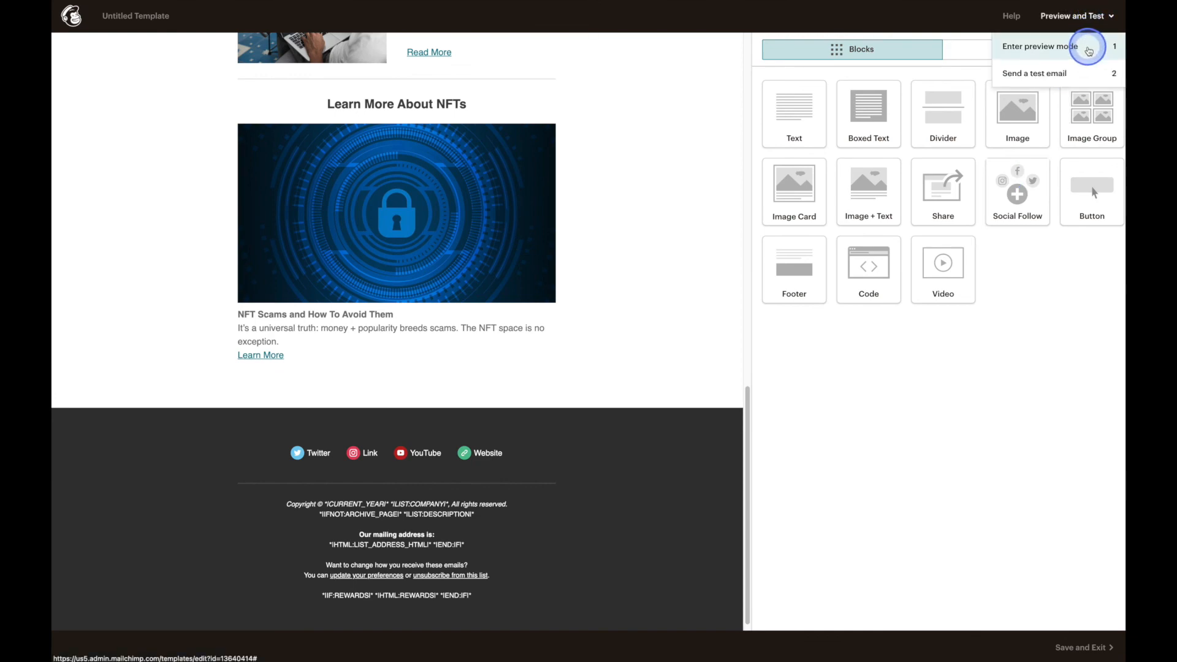
pyautogui.click(1088, 51)
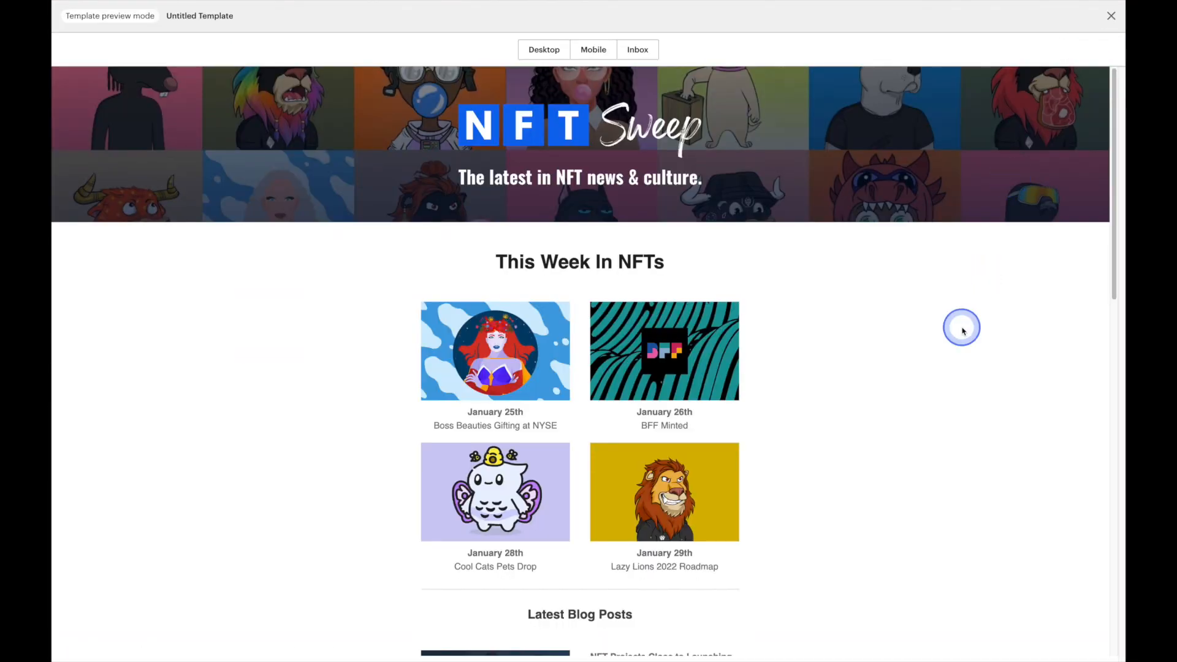
pyautogui.moveTo(1116, 93); pyautogui.dragTo(1065, 137)
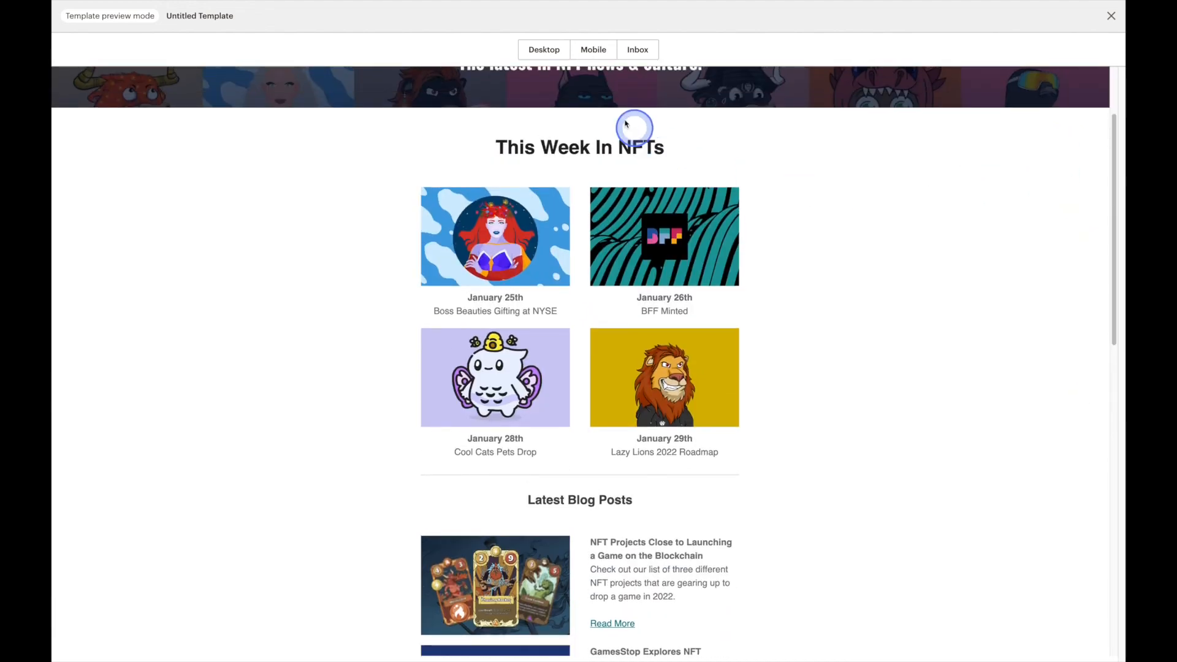
pyautogui.click(593, 49)
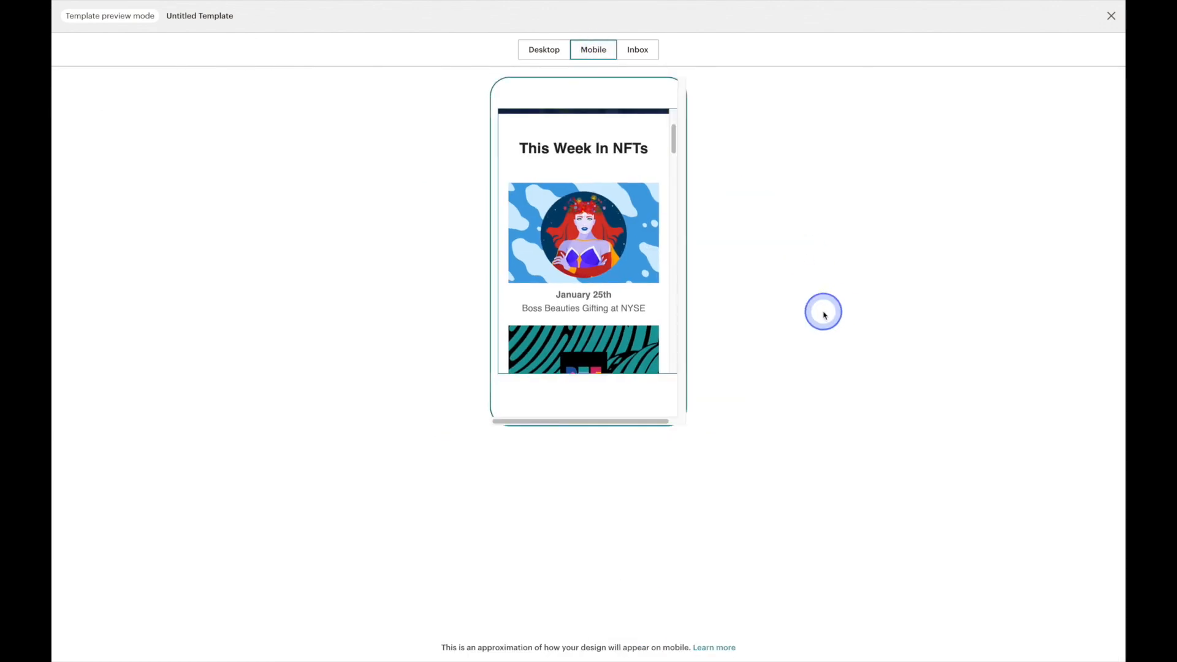
pyautogui.moveTo(669, 129); pyautogui.dragTo(668, 351)
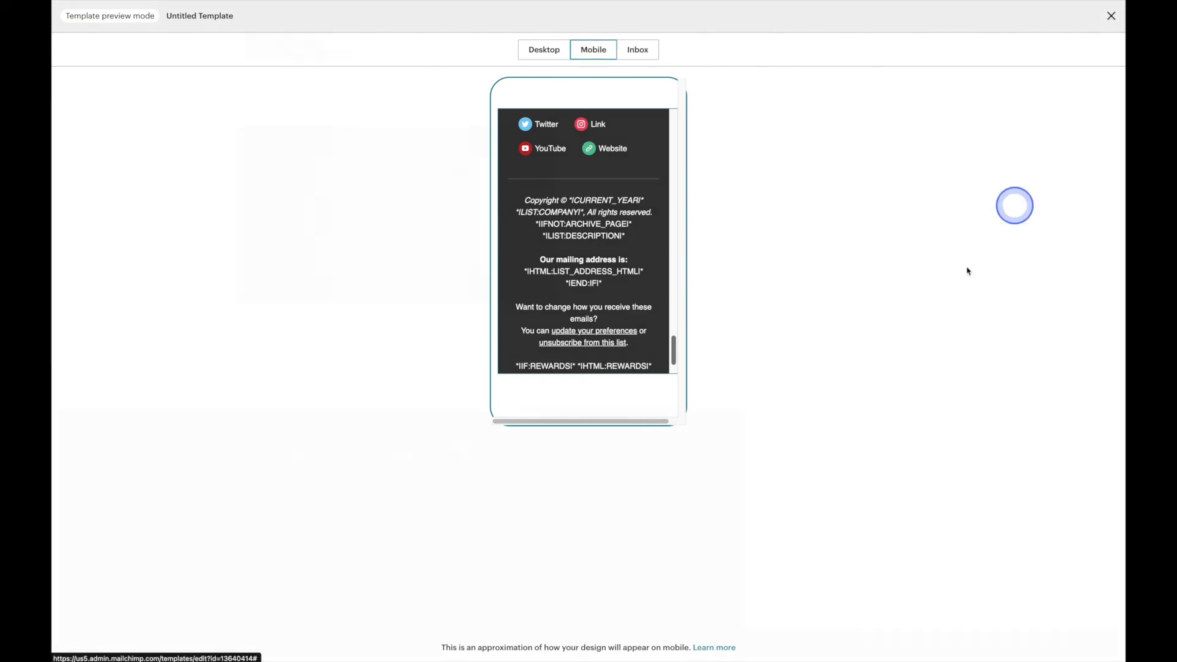
pyautogui.click(1111, 18)
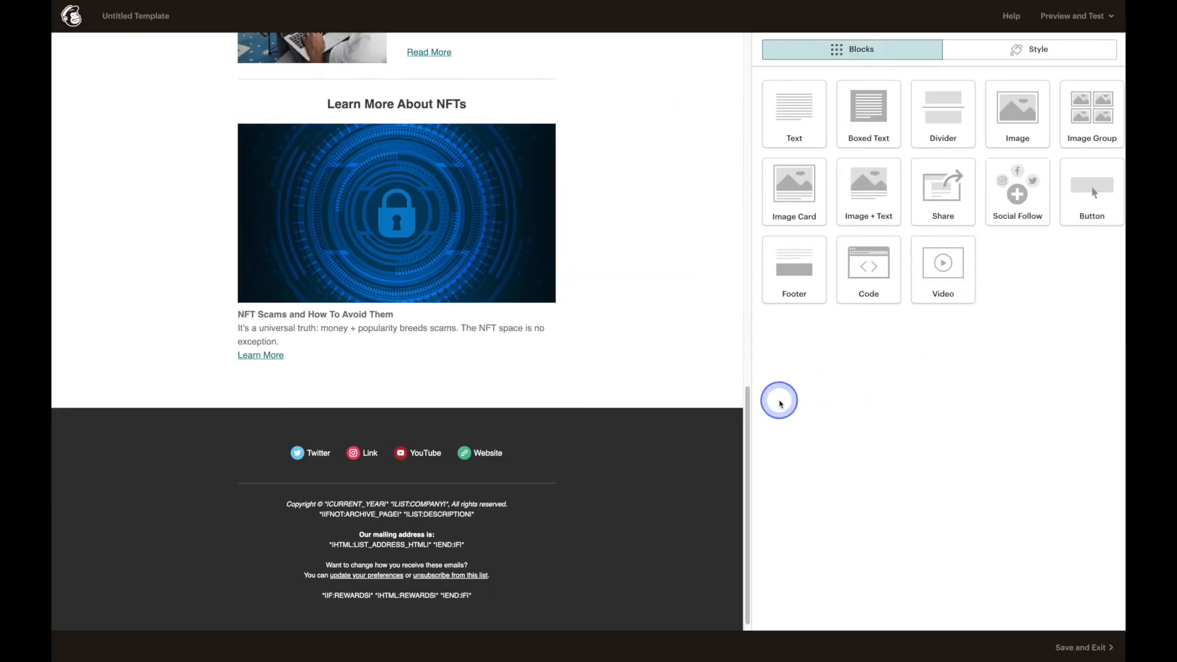
# Save the finished template under the name "Weekly Newsletter" and exit the template editor.
pyautogui.moveTo(746, 423); pyautogui.dragTo(748, 42)
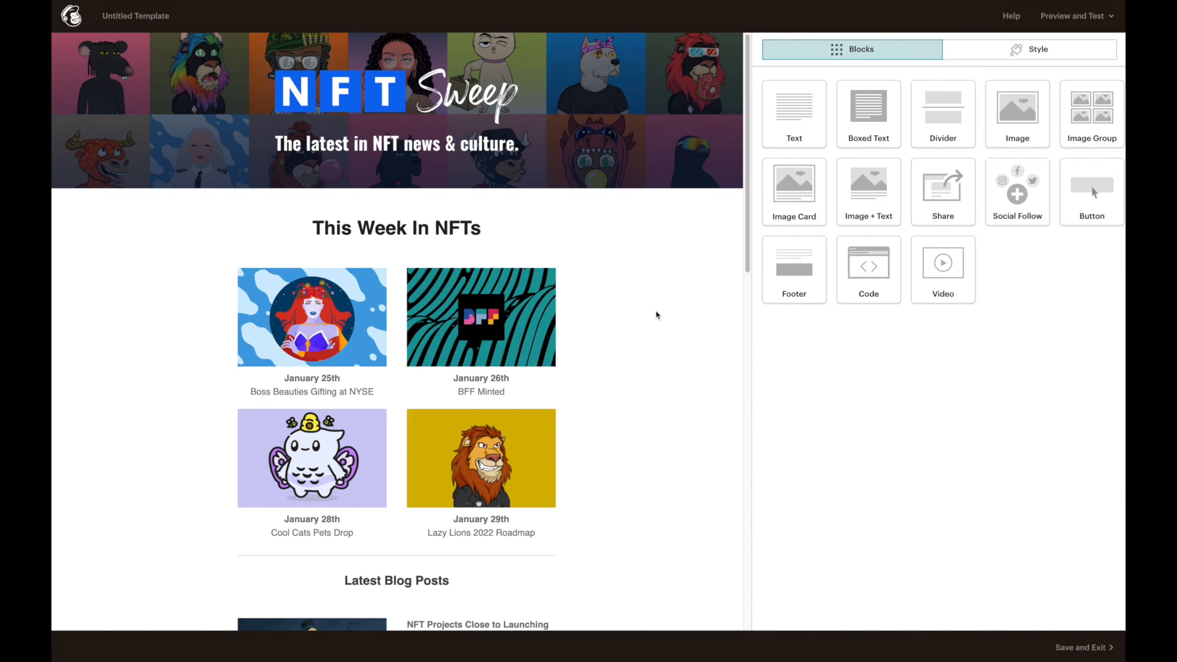
pyautogui.click(657, 312)
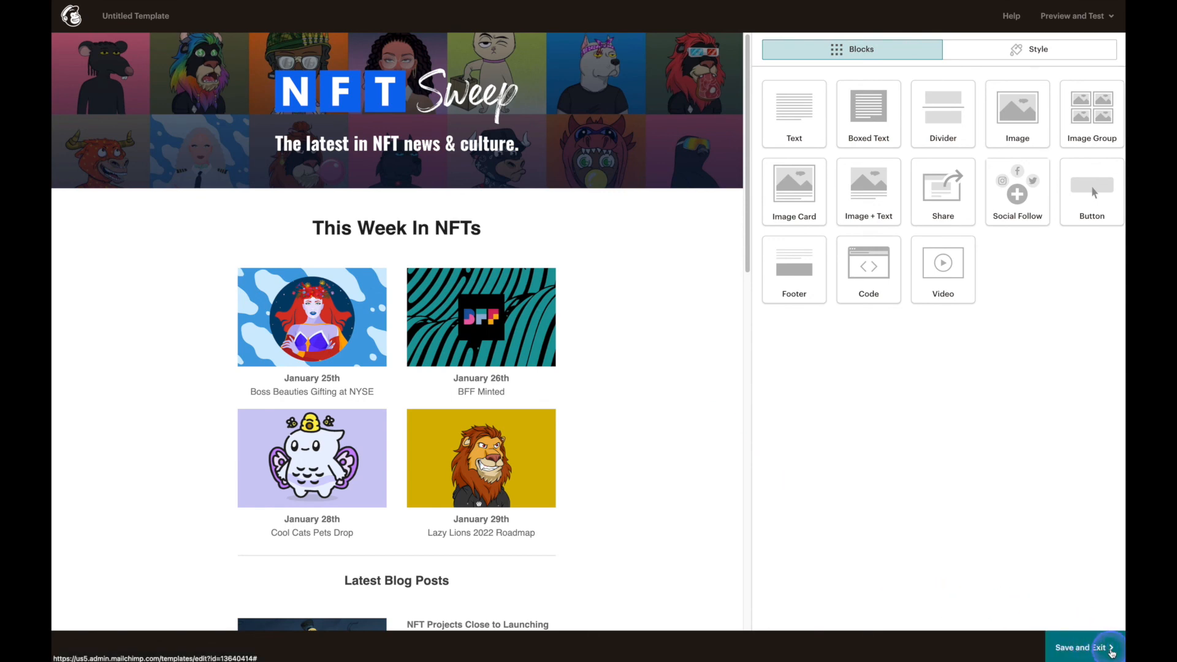
pyautogui.click(1111, 652)
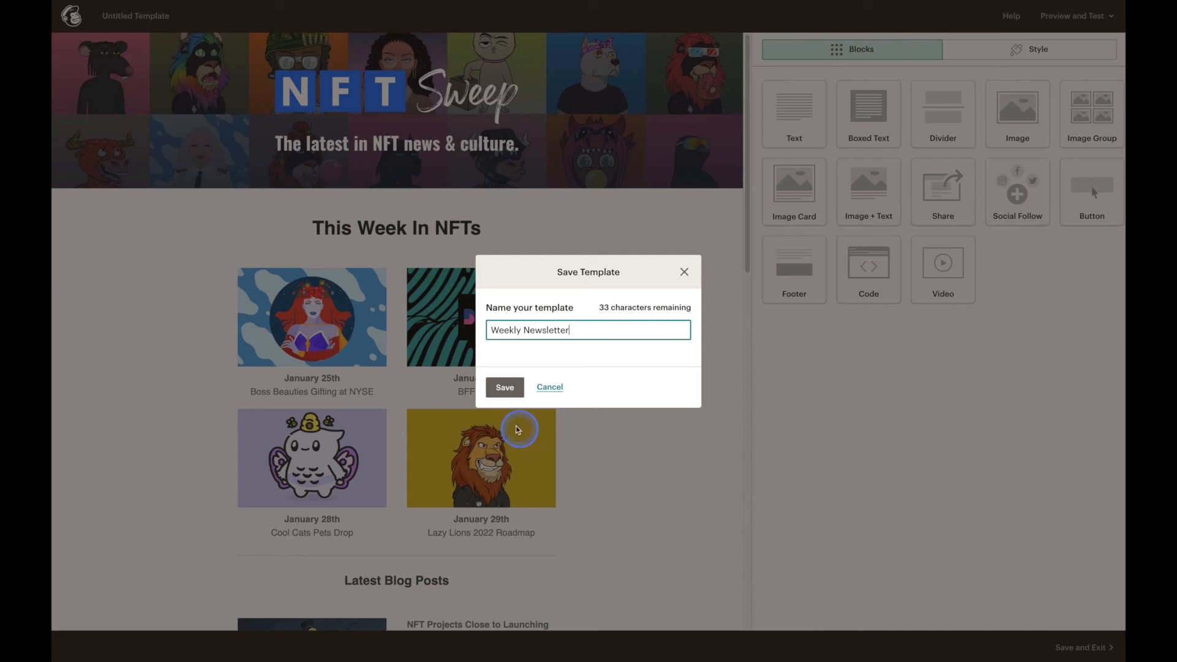
pyautogui.click(500, 389)
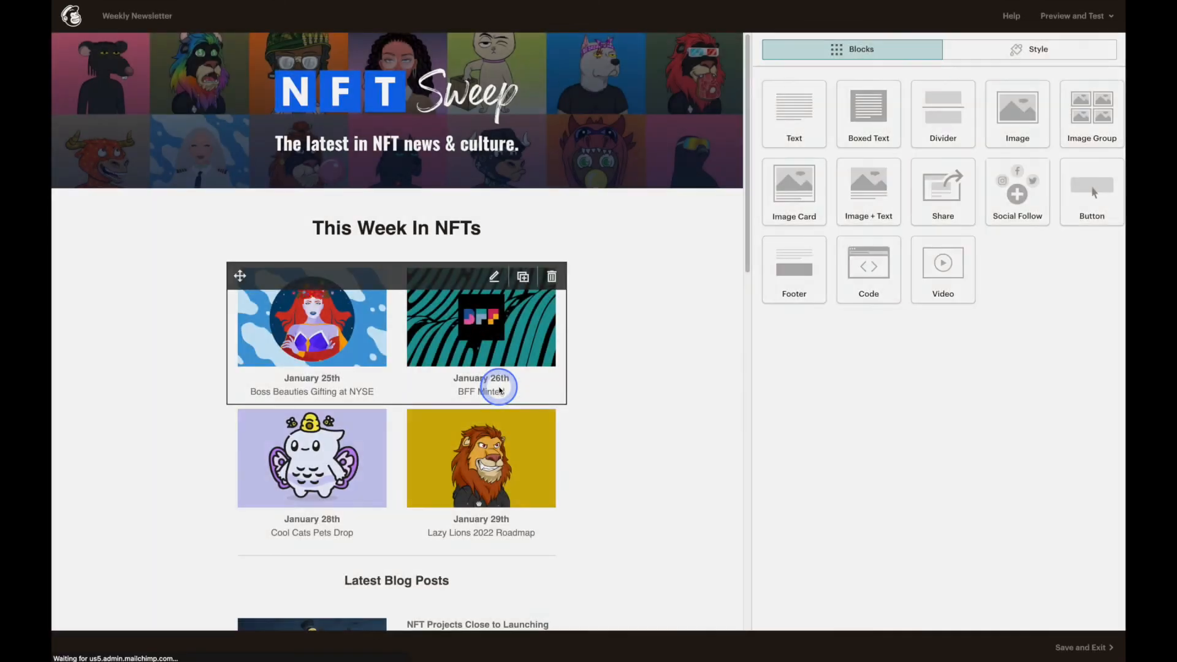